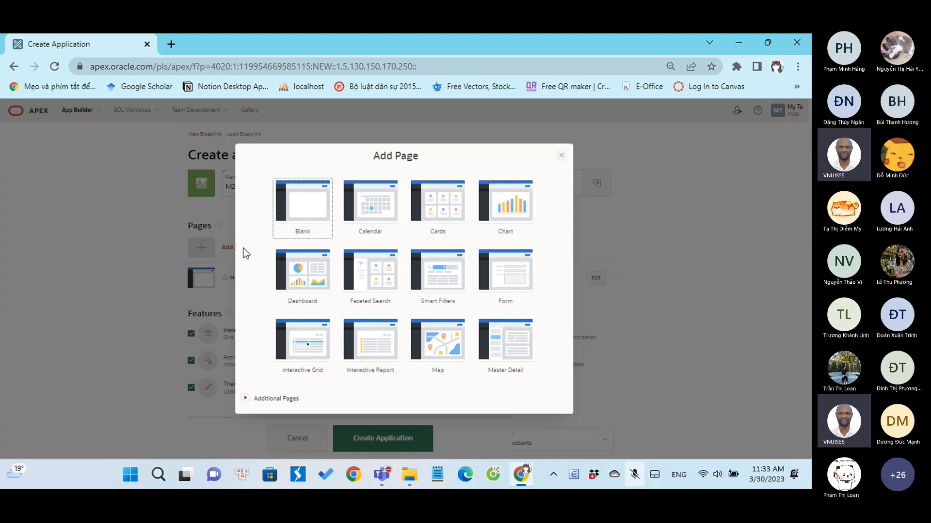
Start a Dashboard page and make its first chart a bar chart named "Top 10 product"
click(295, 283)
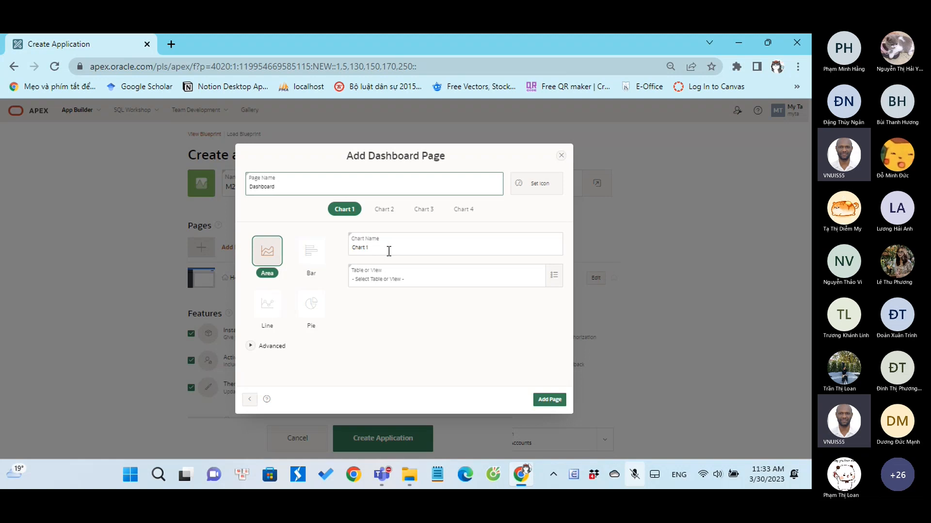
click(312, 257)
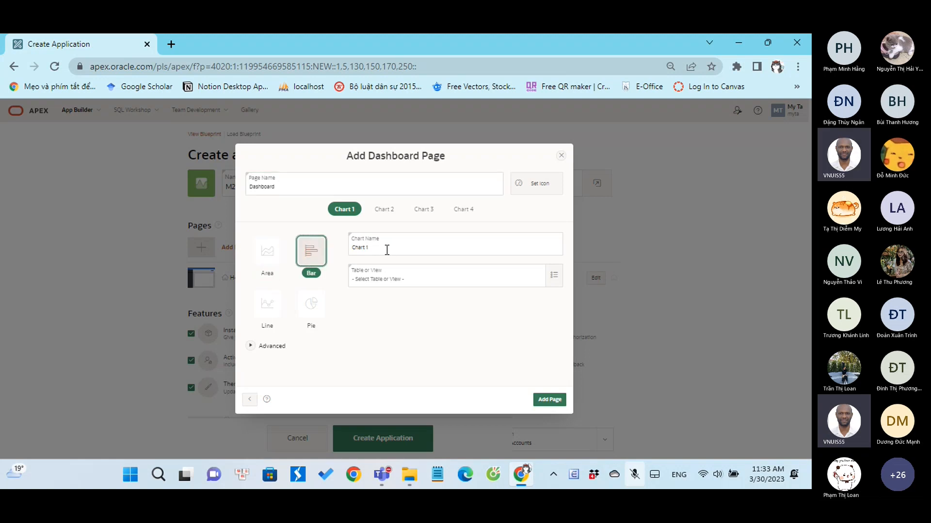
drag(387, 249, 345, 254)
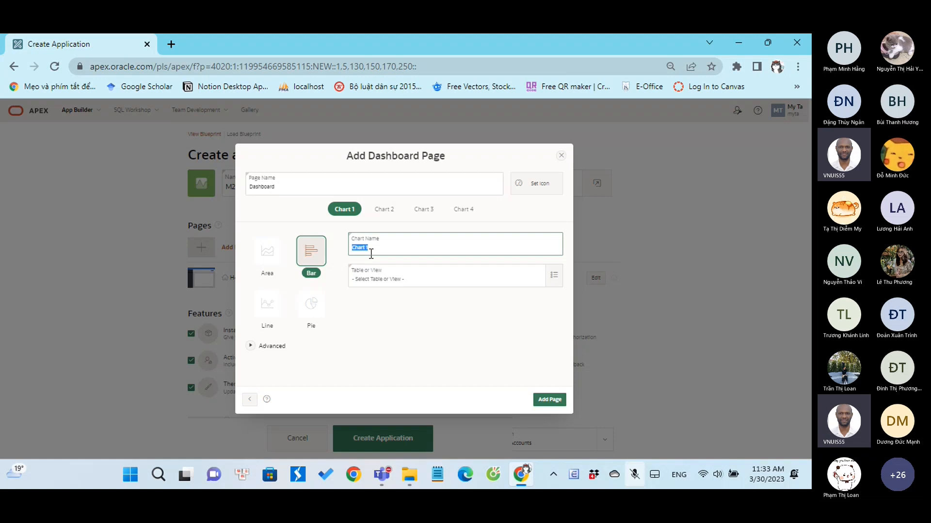
text(Top 10)
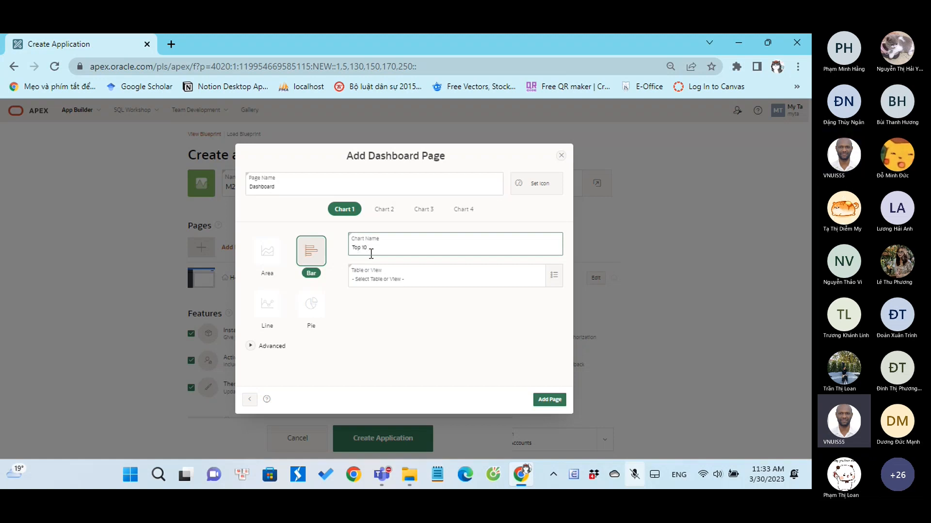
text( product)
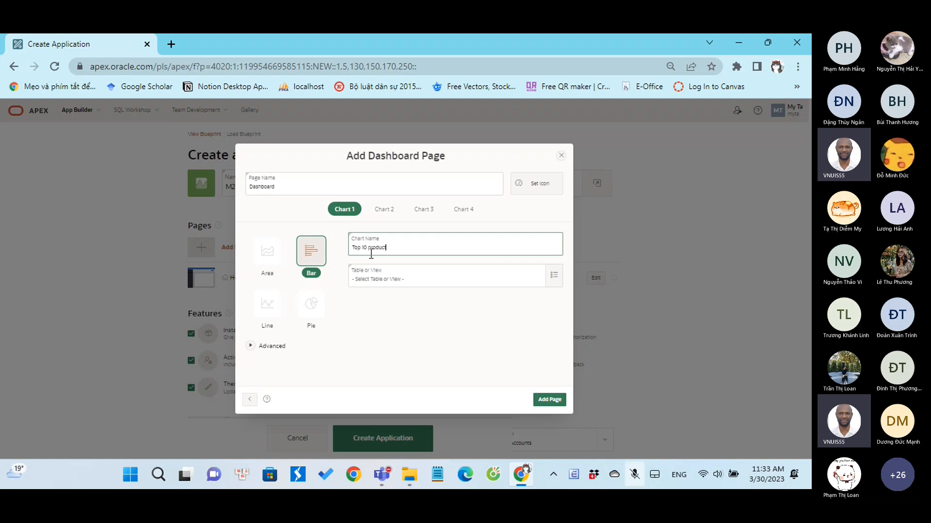
Base the first chart on the PRODUCT_ORDERS table and plot the sum of TOTAL_SALES
click(554, 276)
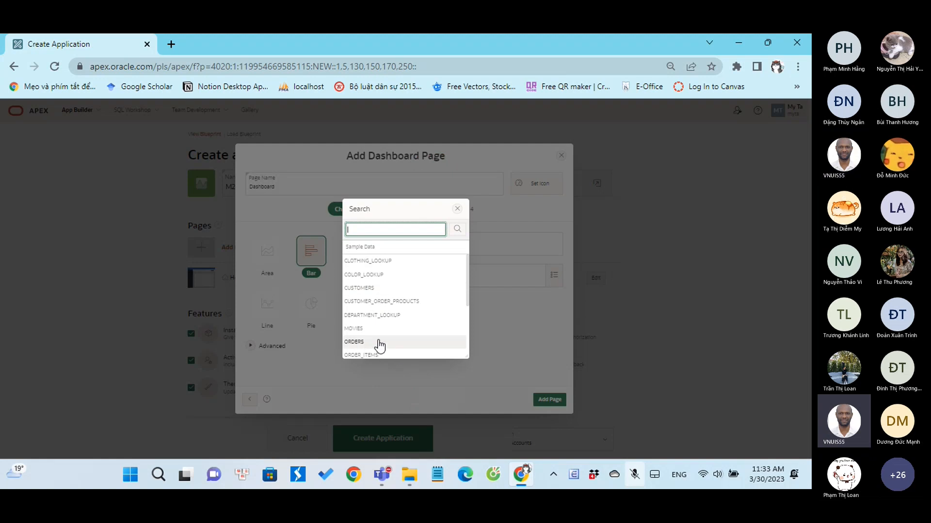
scroll(381, 342, down, 2)
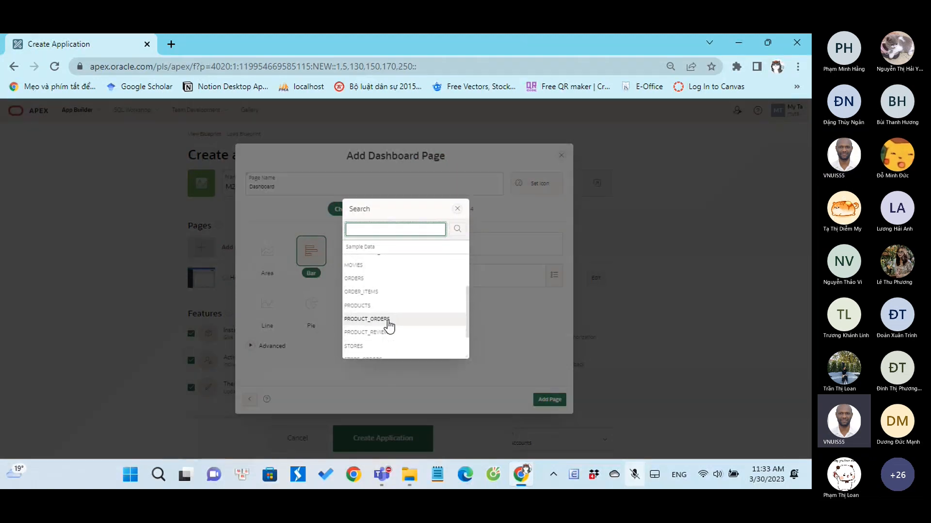
click(385, 322)
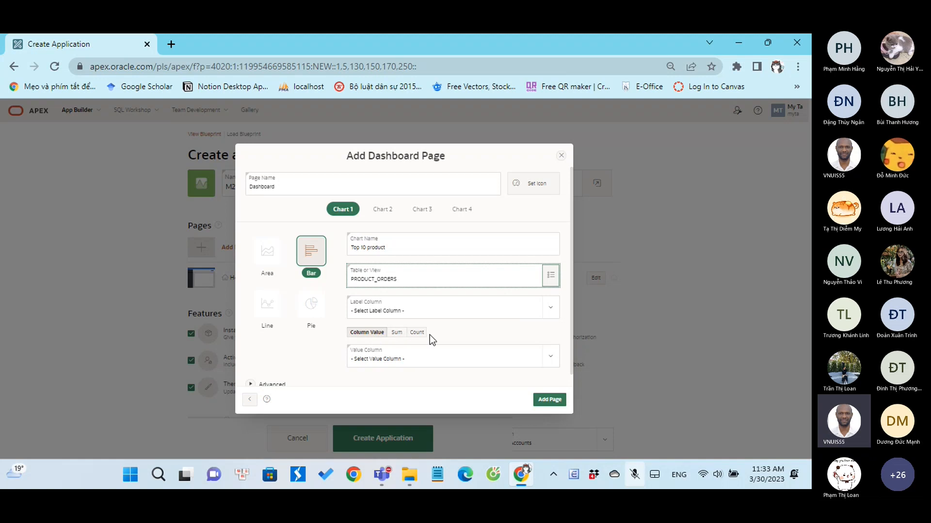
click(397, 334)
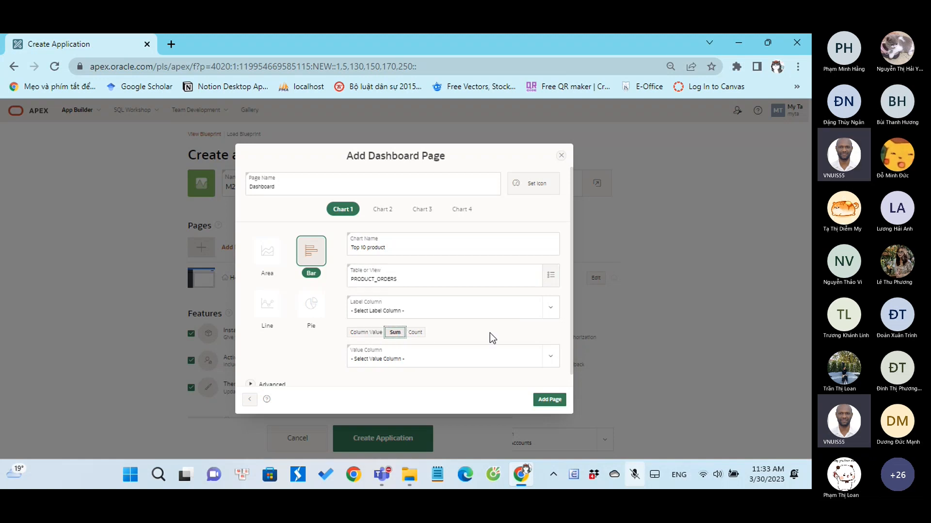
click(550, 358)
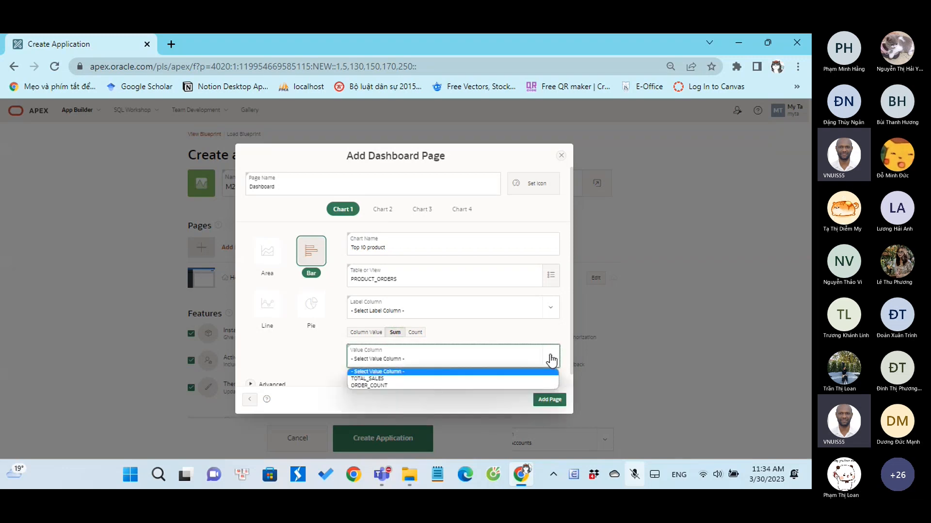
click(378, 379)
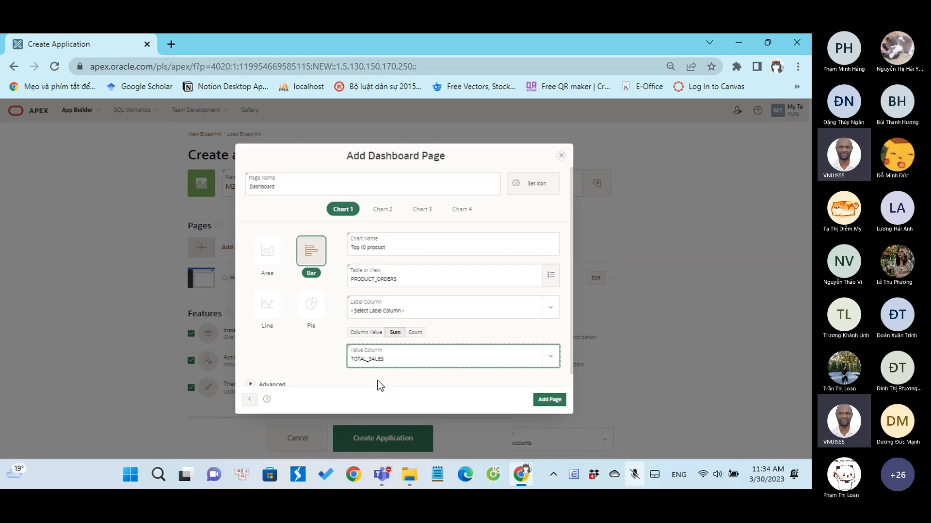
Make the dashboard's second chart a pie chart named "Top 5 stores"
click(384, 211)
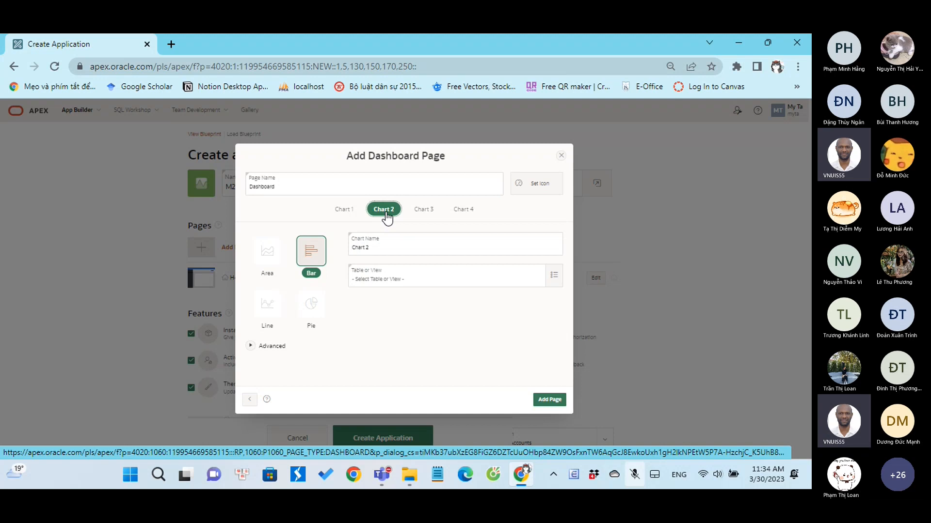
click(311, 304)
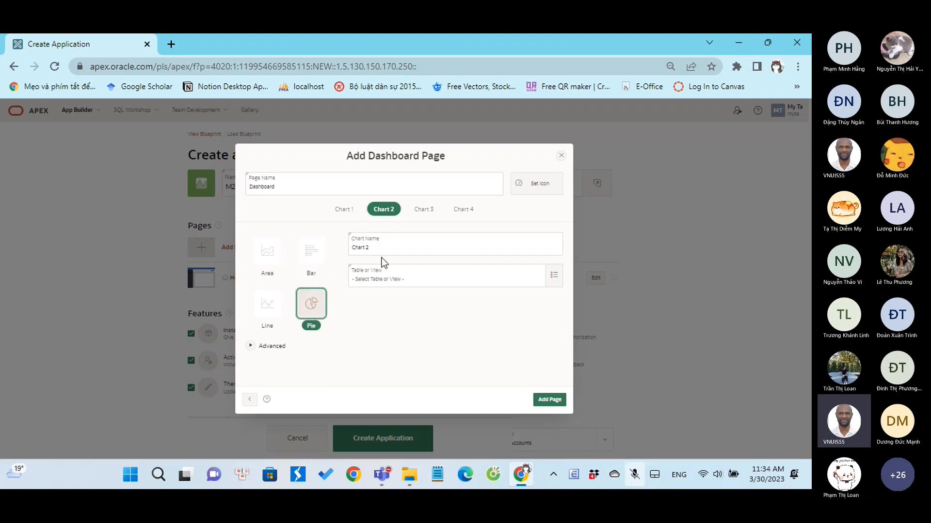
drag(385, 249, 350, 248)
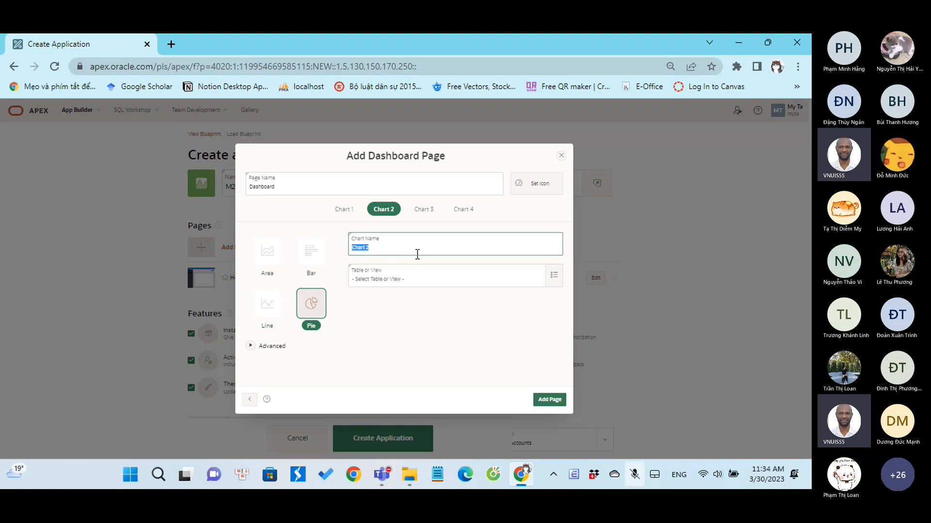
text(Top 5)
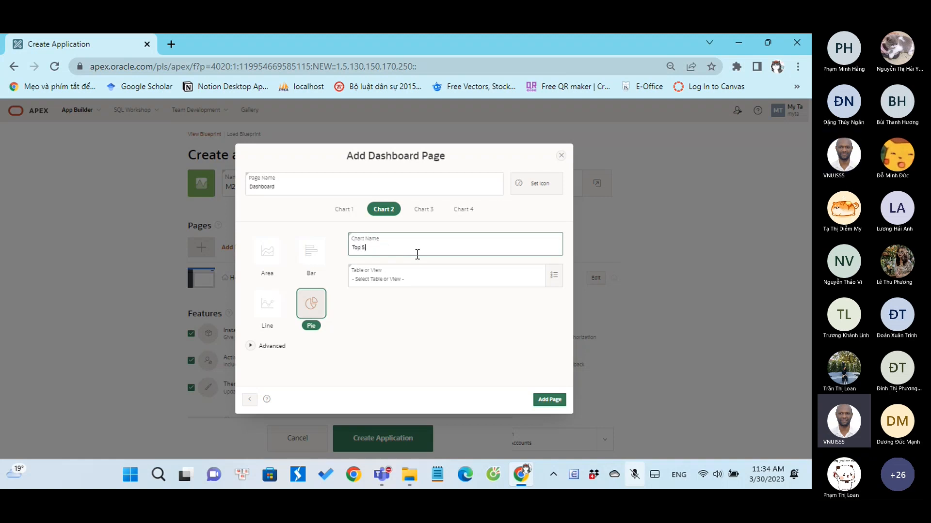
text( store)
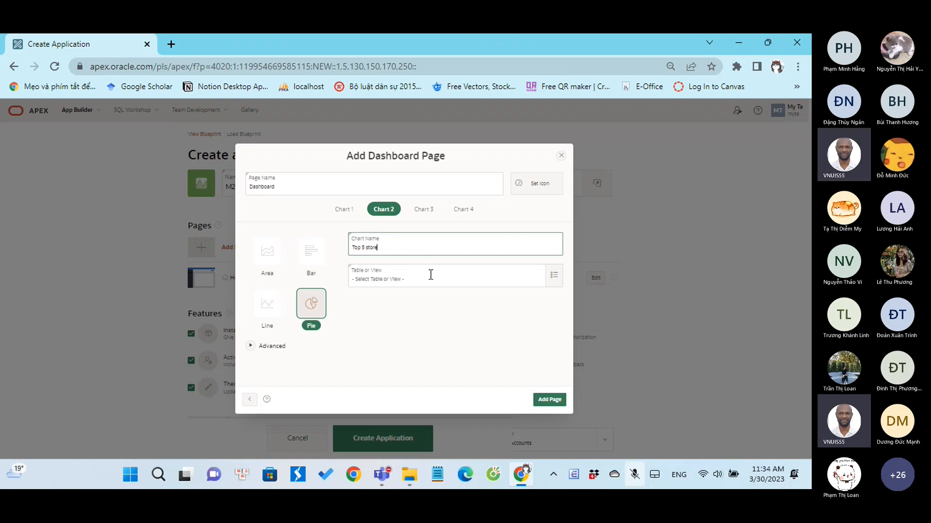
Choose STORE_ORDERS as the table or view for the second chart
click(430, 274)
click(554, 276)
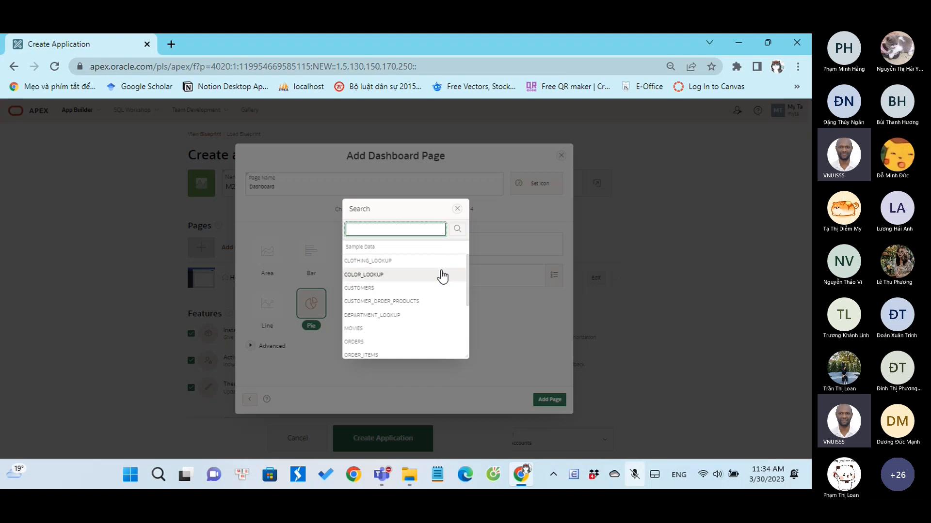
scroll(441, 276, down, 5)
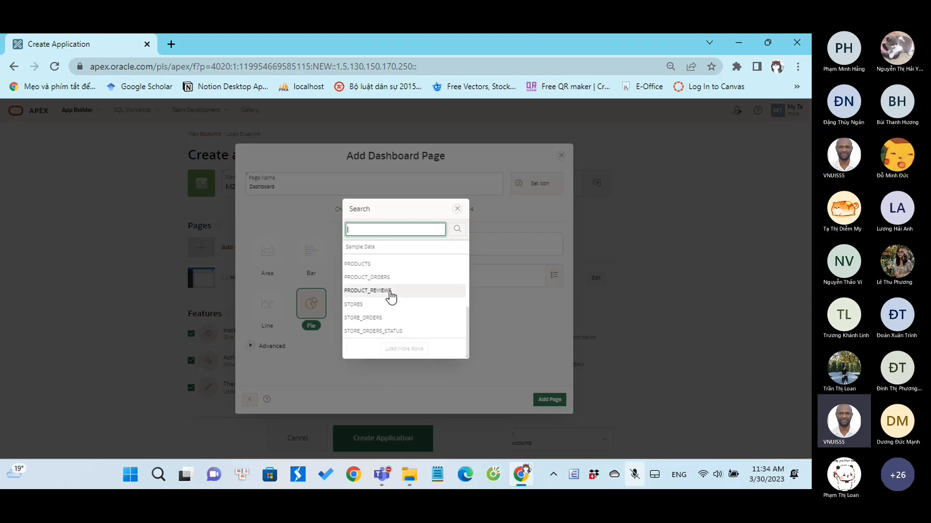
click(380, 317)
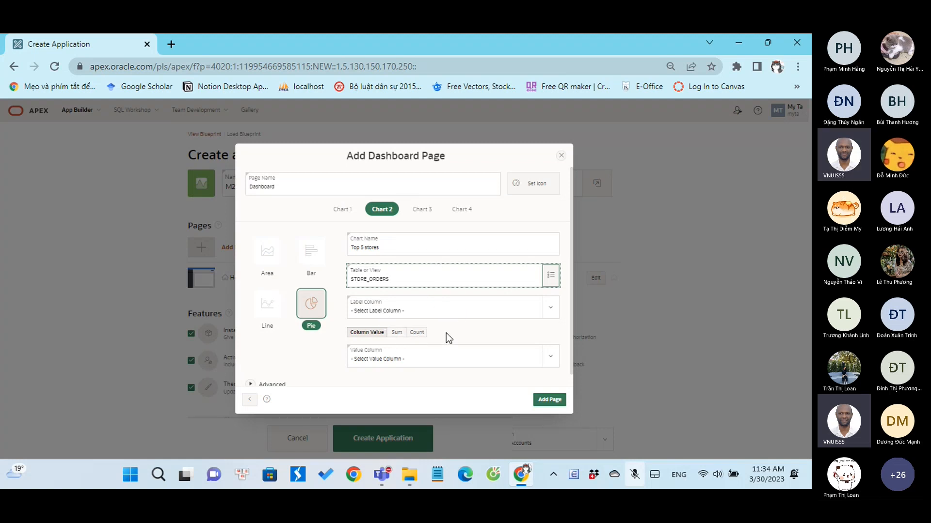
Label the second chart by STORE_NAME and plot the sum of TOTAL_SALES
click(556, 316)
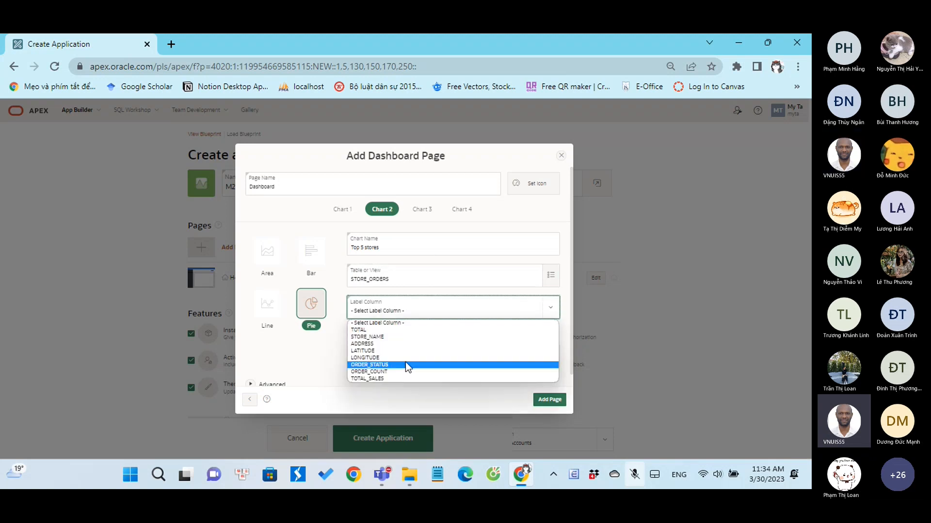
click(367, 336)
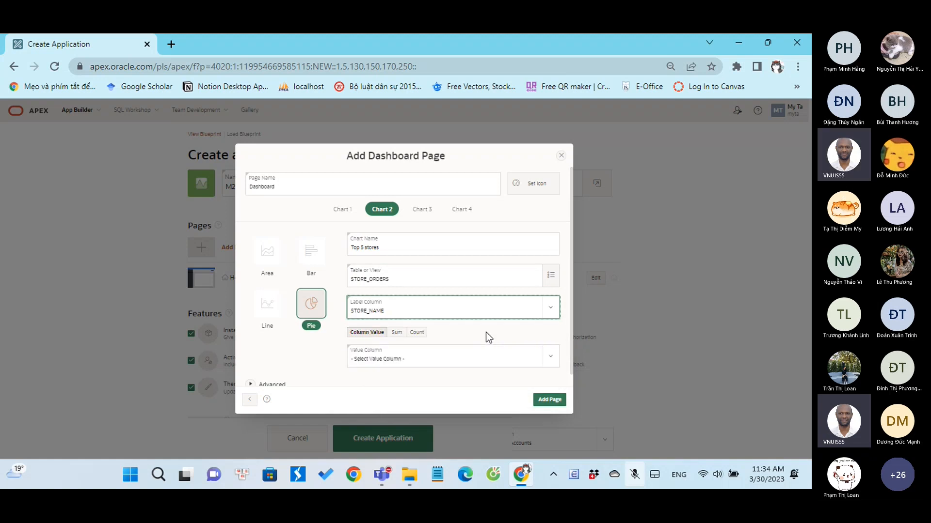
click(396, 334)
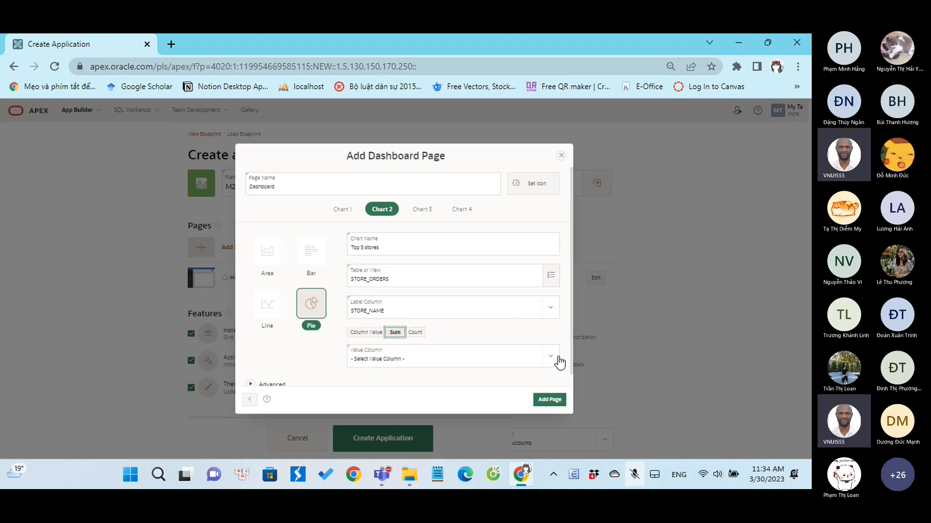
click(556, 362)
click(365, 397)
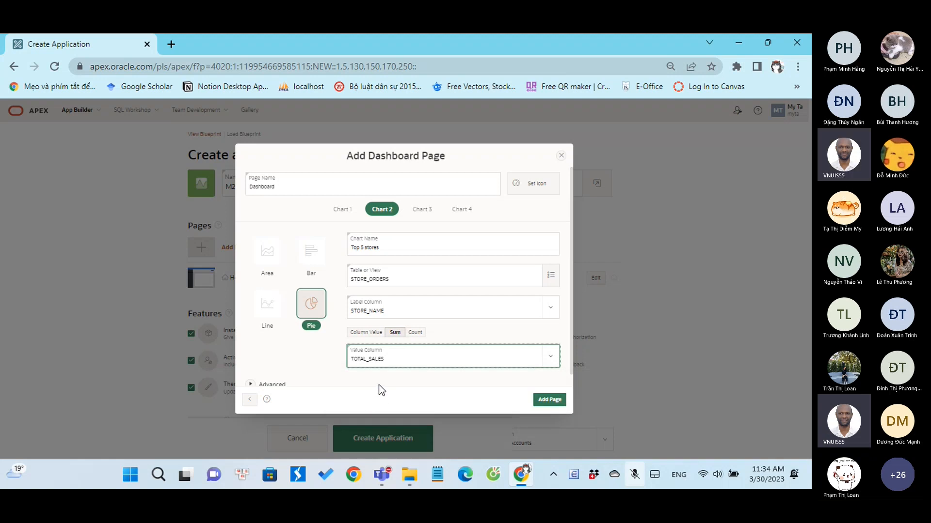
Make the dashboard's third chart a pie chart named "Orders status"
click(421, 209)
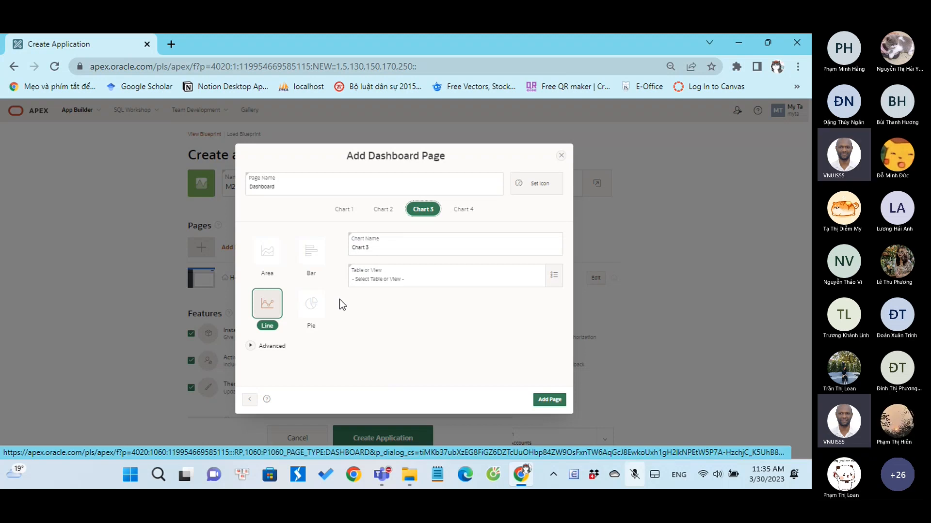
click(311, 304)
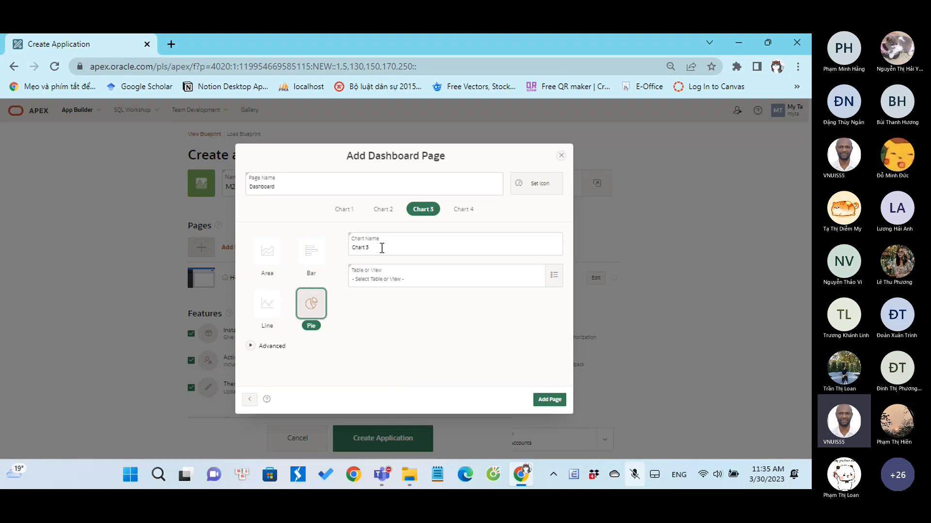
triple_click(356, 254)
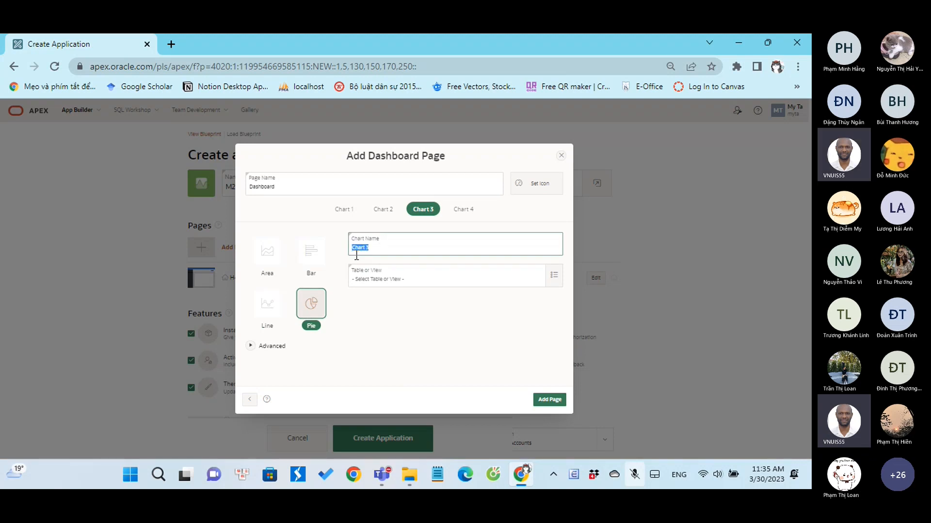
text(Orders)
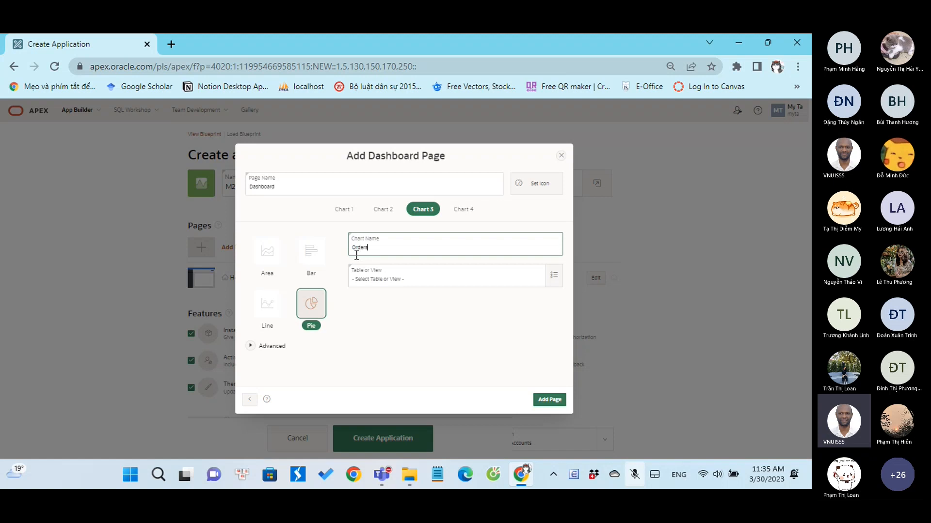
text( status)
Base the third chart on CUSTOMER_ORDER_PRODUCTS with ORDER_STATUS as its label column
click(552, 276)
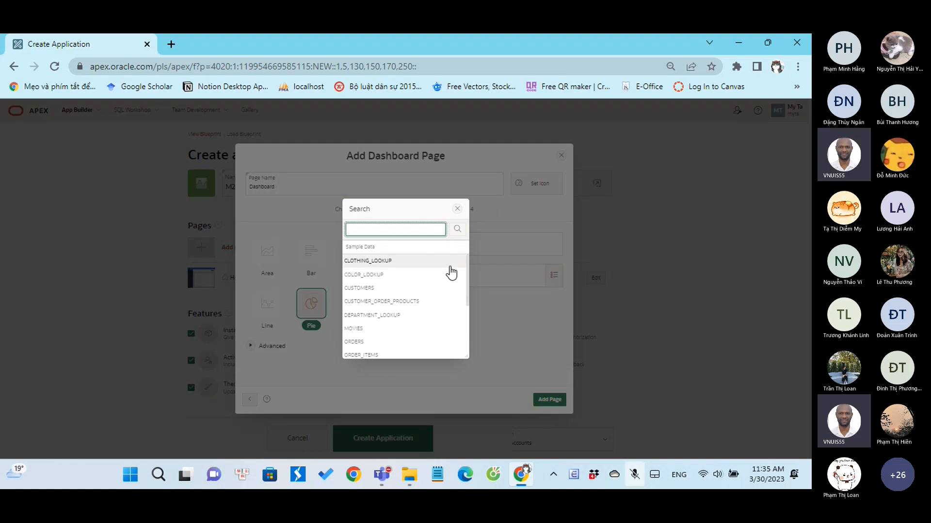
click(409, 302)
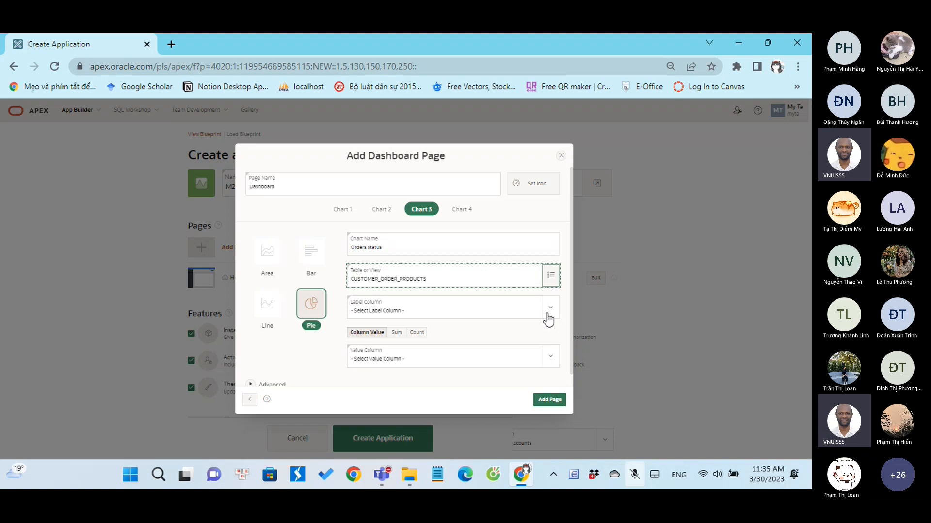
click(548, 317)
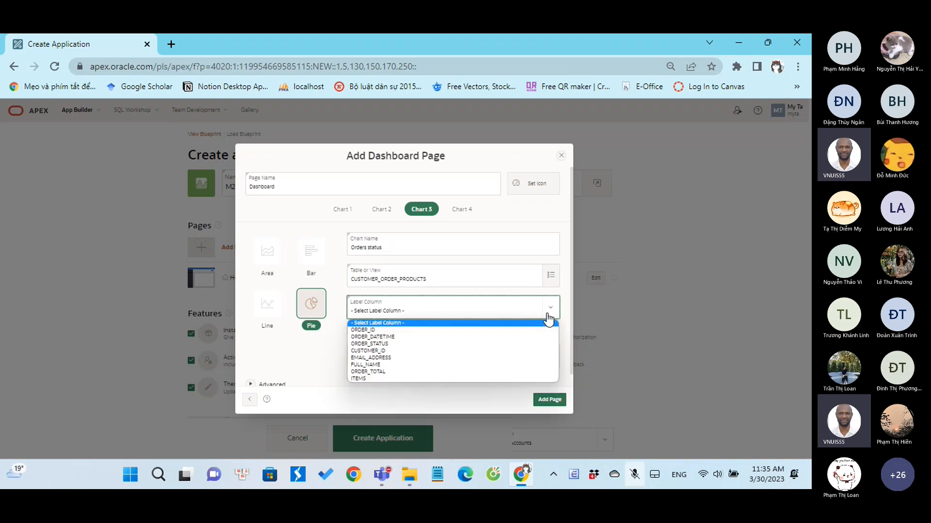
click(368, 342)
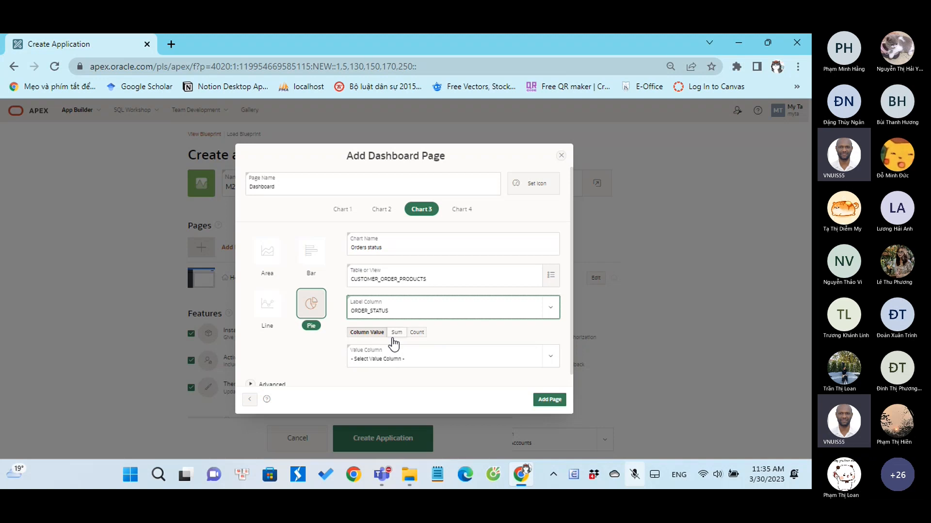
Set the third chart's value to the count of ORDER_ID
click(415, 334)
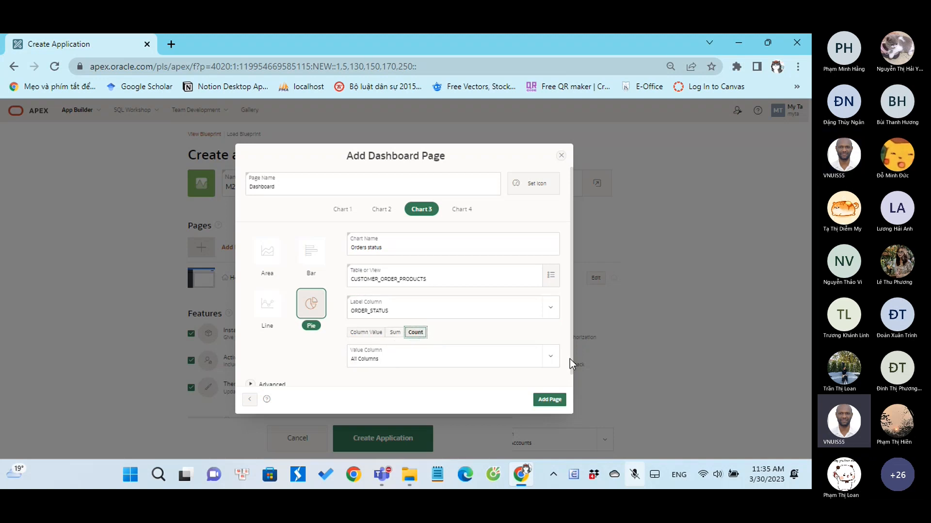
click(550, 357)
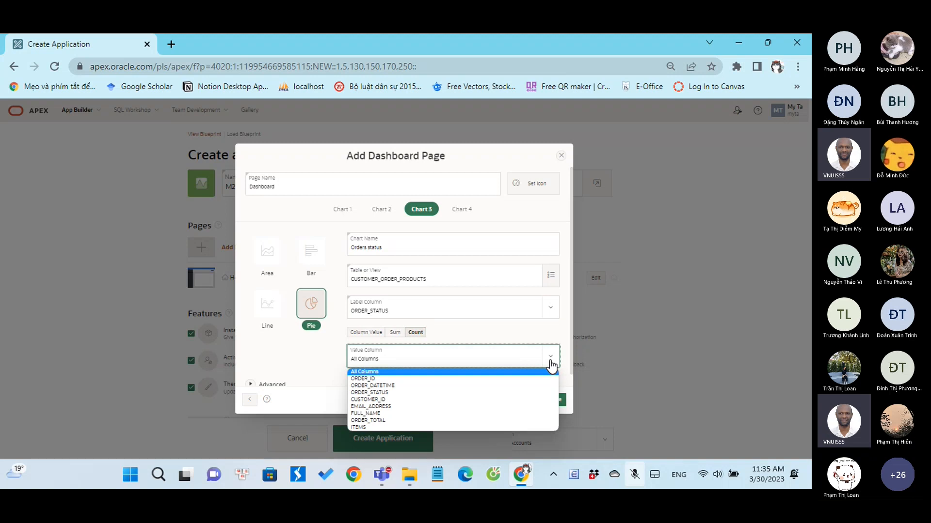
click(381, 378)
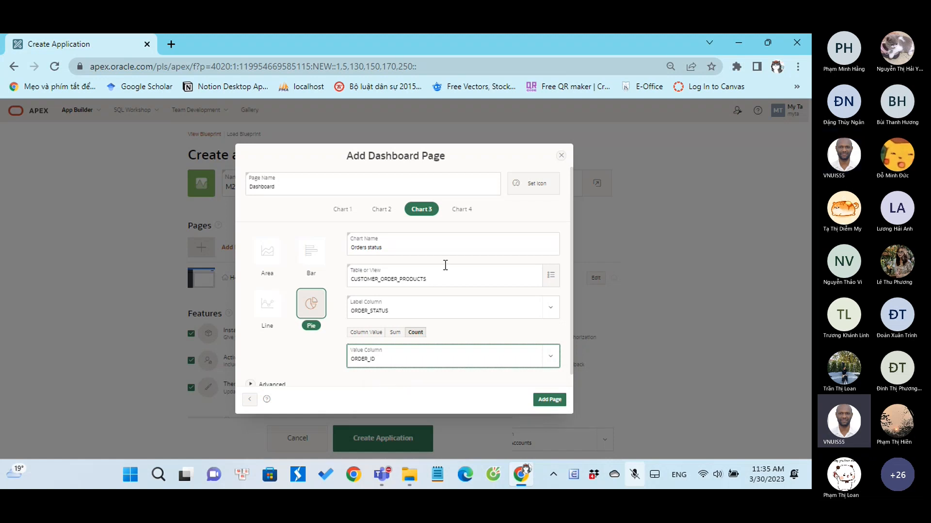
Make the dashboard's fourth chart a bar chart named "Product review"
click(462, 210)
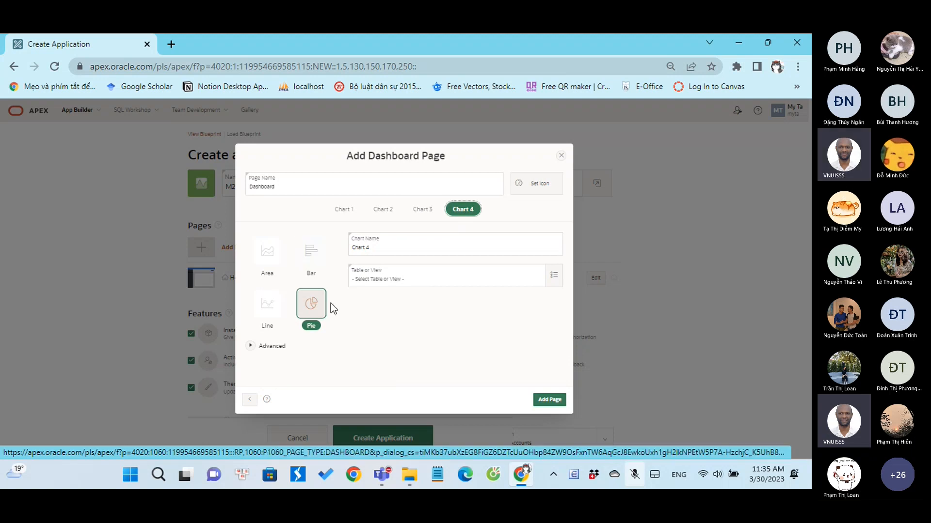
click(310, 250)
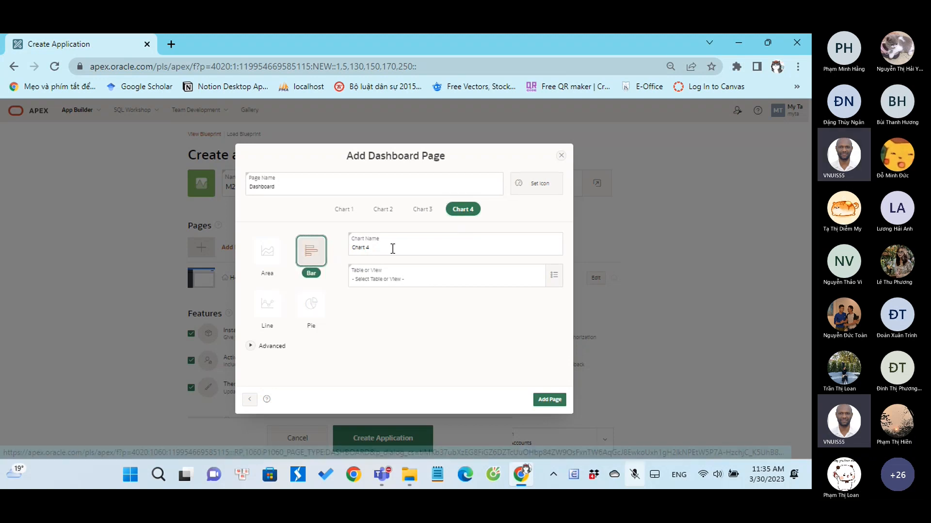
triple_click(392, 248)
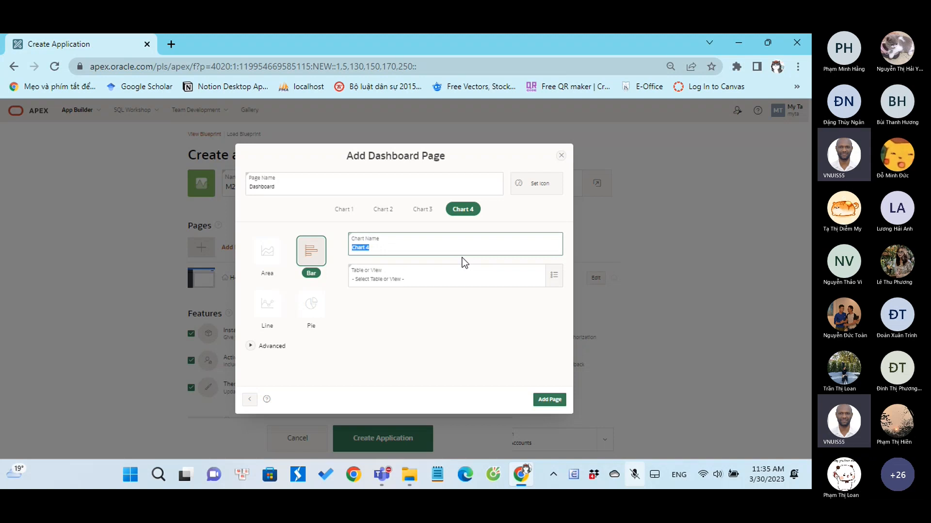
text(P)
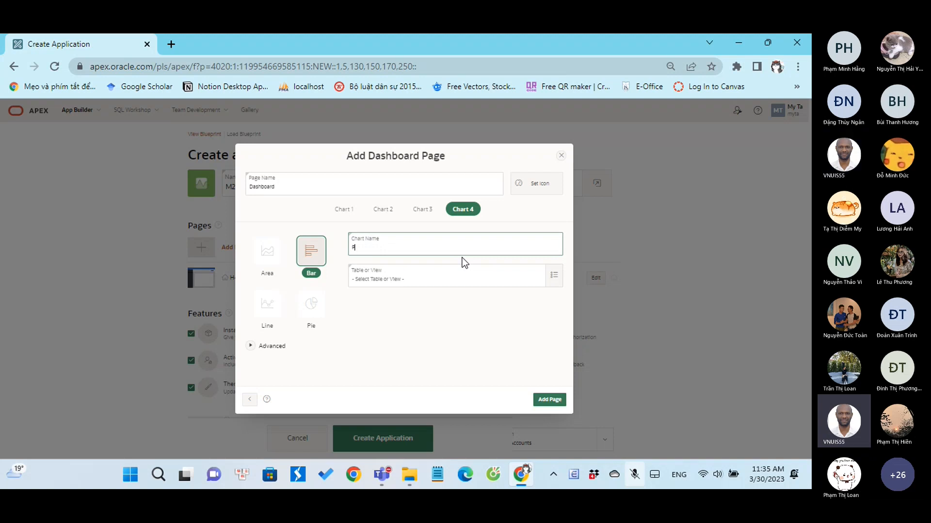
text(roduct review)
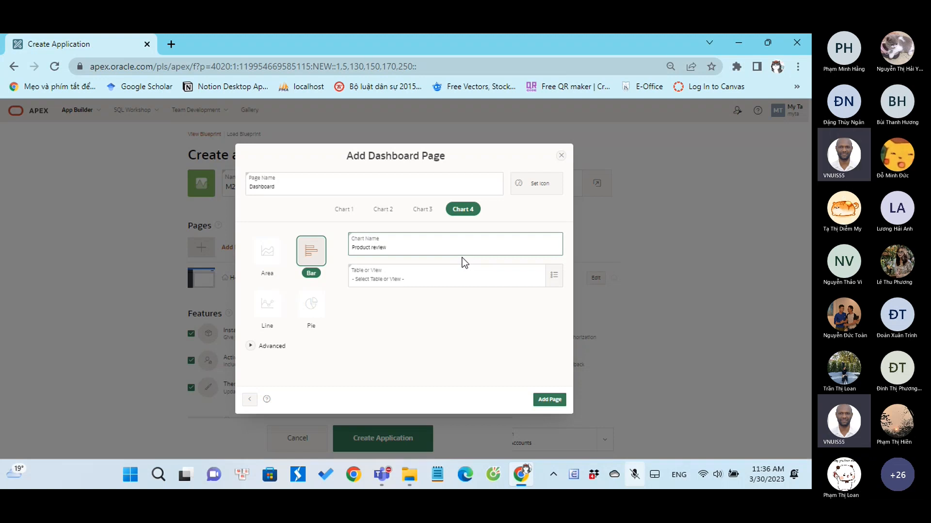
Base the fourth chart on PRODUCT_REVIEWS with PRODUCT_NAME as its label column
click(552, 279)
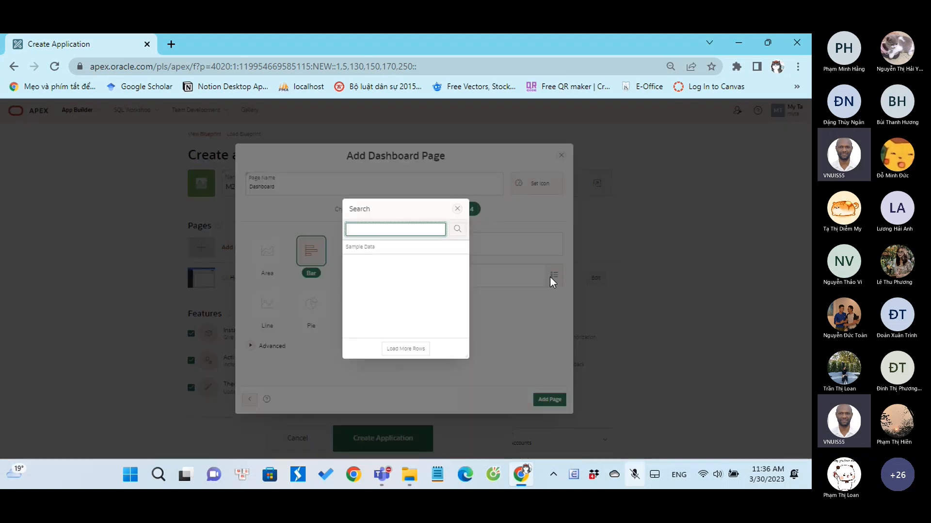
scroll(395, 330, down, 1)
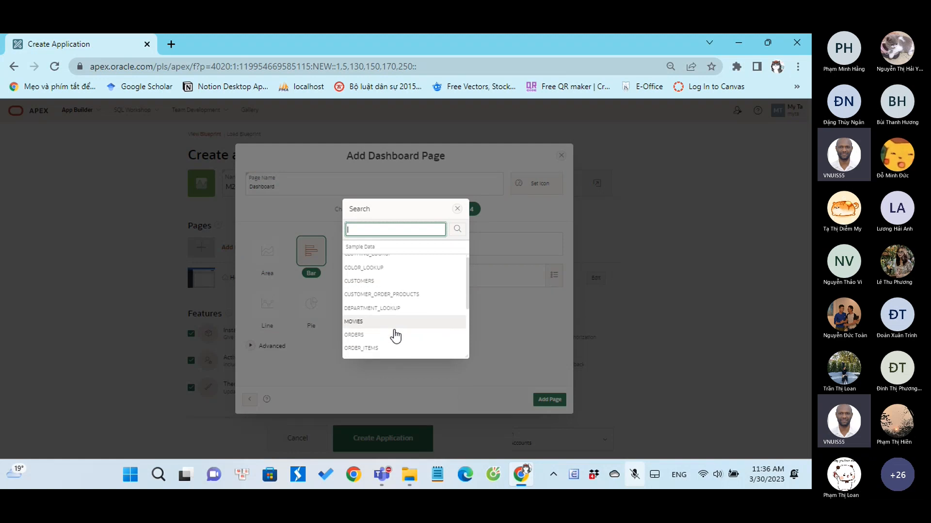
scroll(396, 336, down, 2)
click(381, 341)
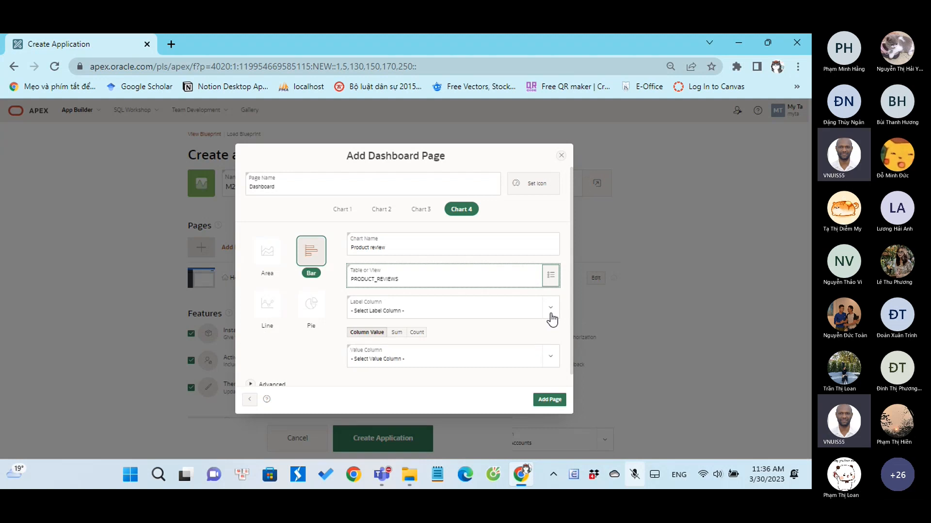
click(551, 315)
click(393, 332)
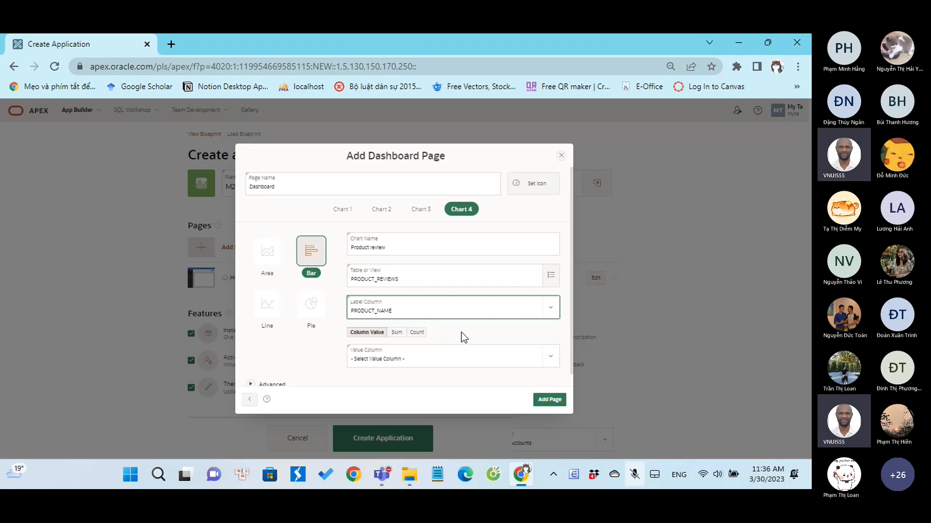
Plot the plain column value of AVG_RATING in the fourth chart
click(415, 333)
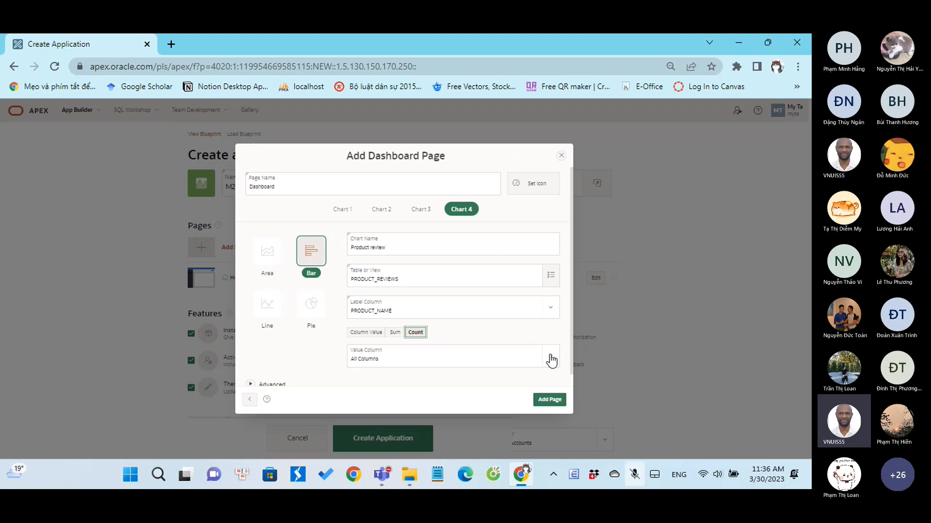
click(367, 333)
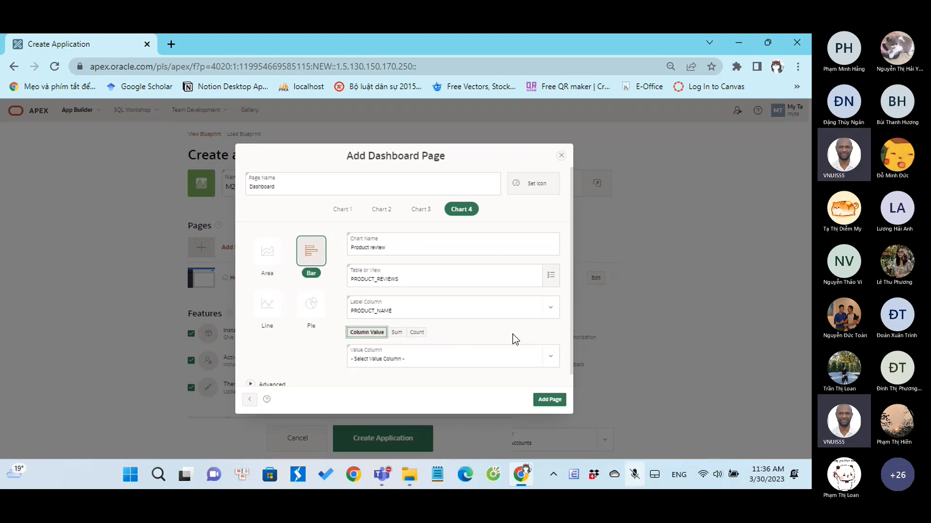
click(551, 358)
click(377, 386)
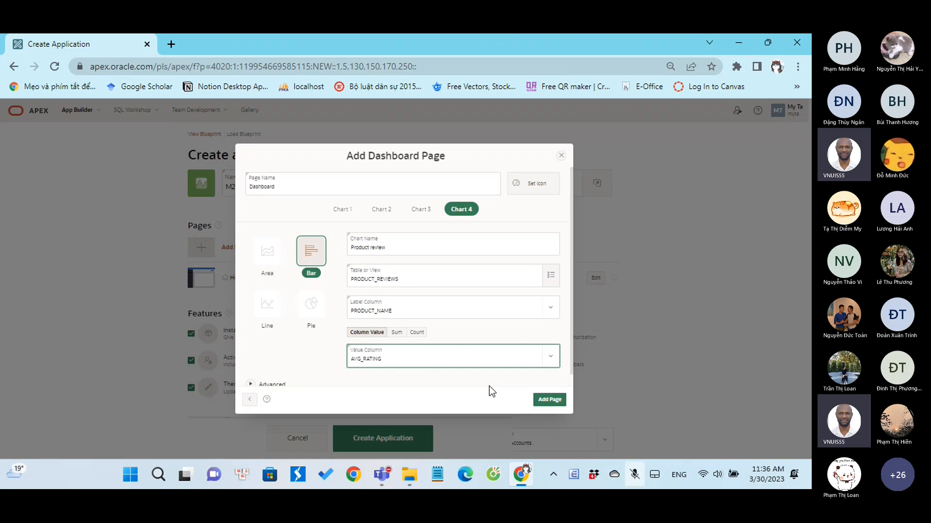
Set the label column of the first chart, "Top 10 product", to PRODUCT_NAME
click(337, 212)
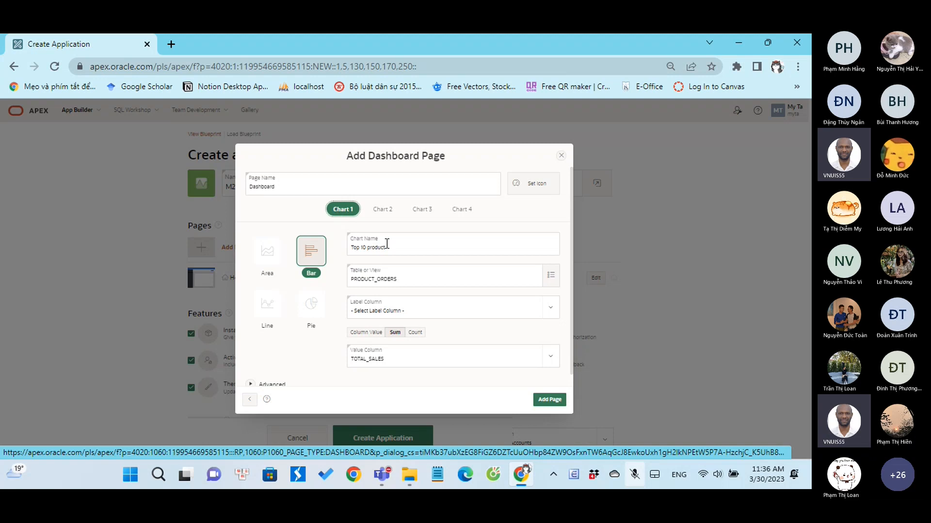
click(553, 310)
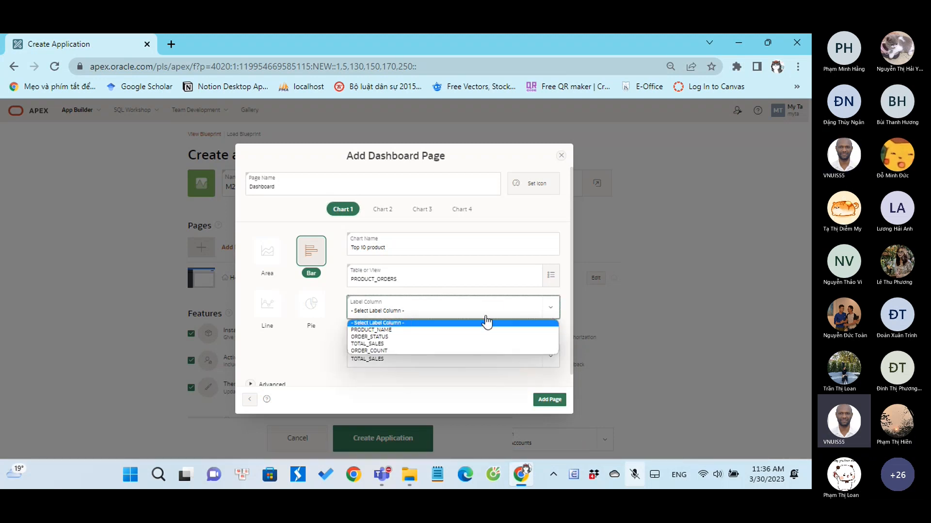
click(377, 331)
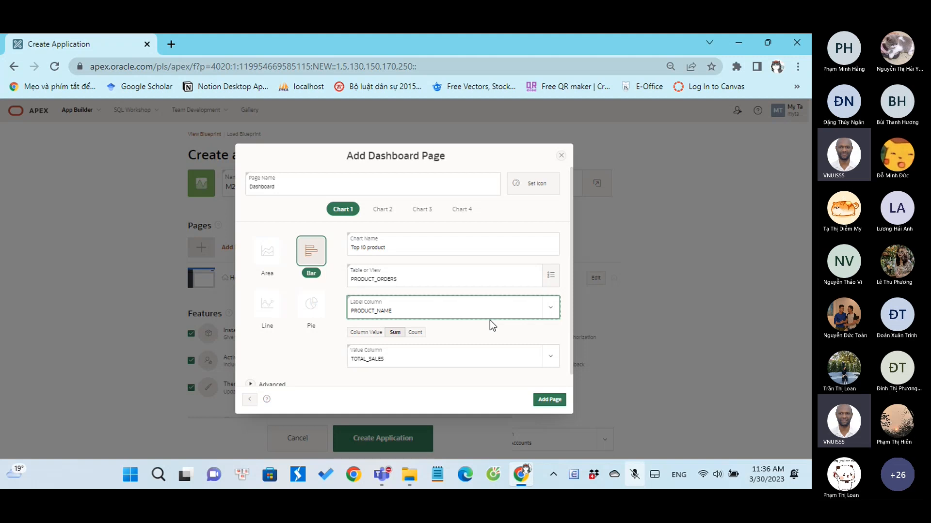
Check the settings of charts 2, 3 and 4, and add the dashboard page to the application
click(383, 209)
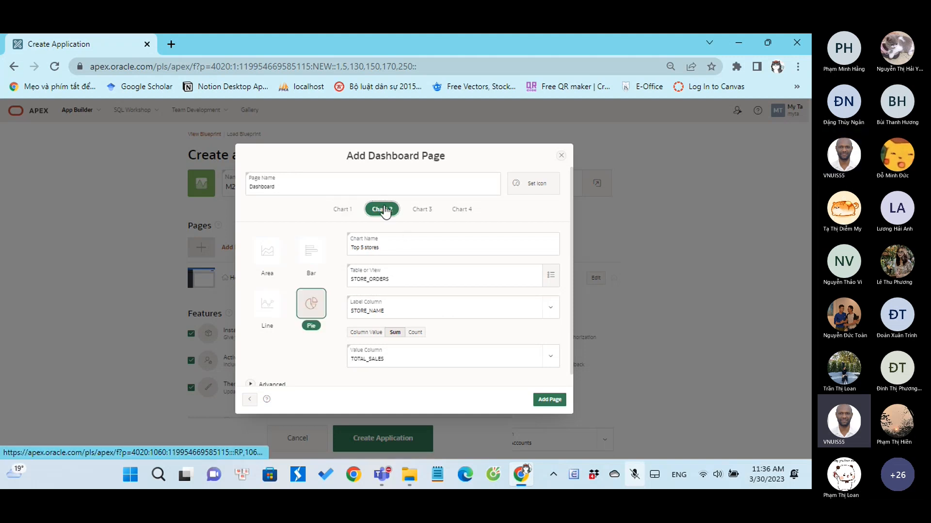
click(420, 211)
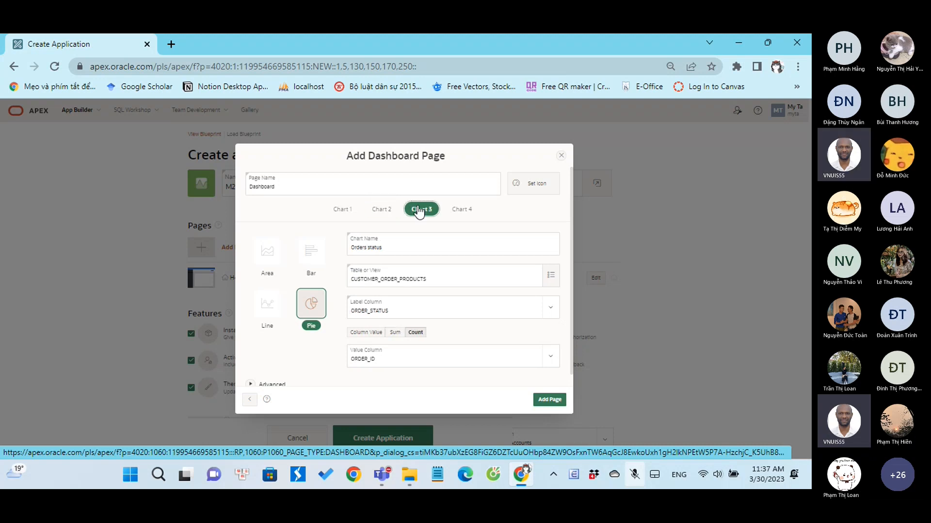
click(474, 209)
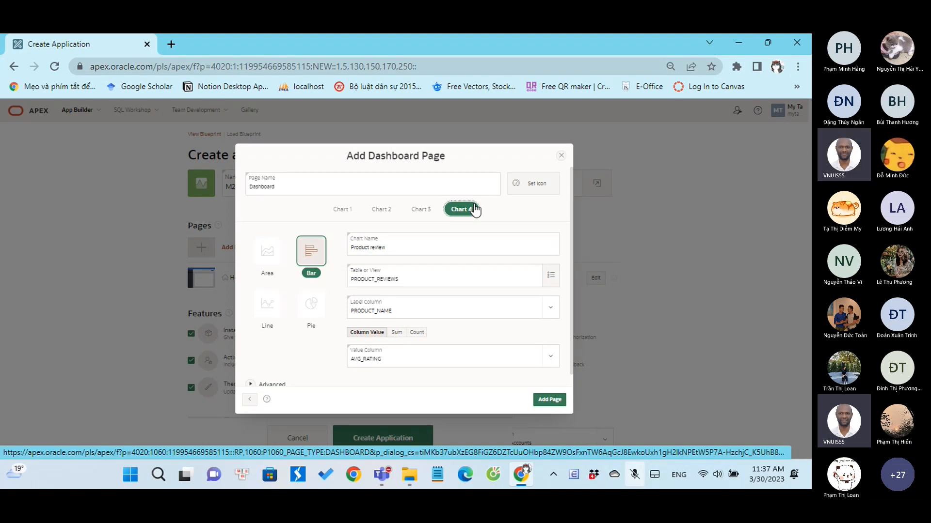
click(549, 399)
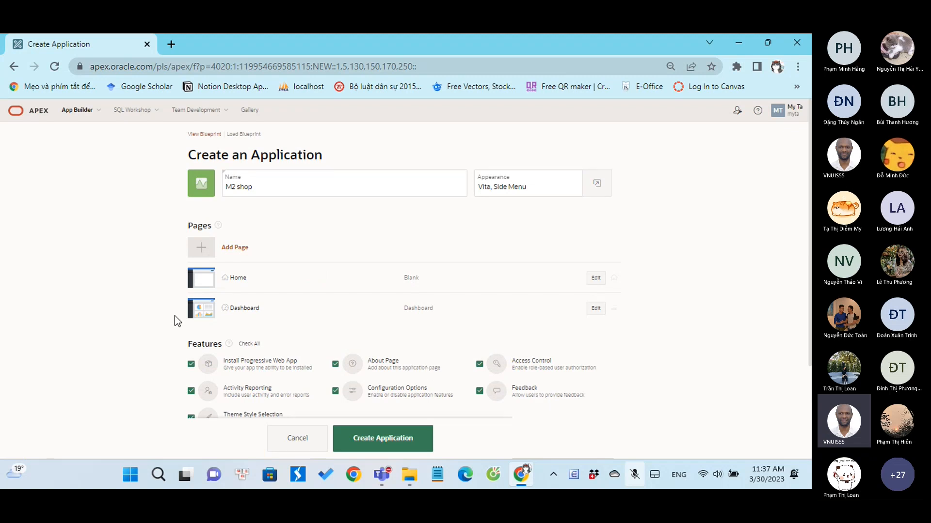
Edit the Dashboard page to make it an administration page and save the change
click(599, 309)
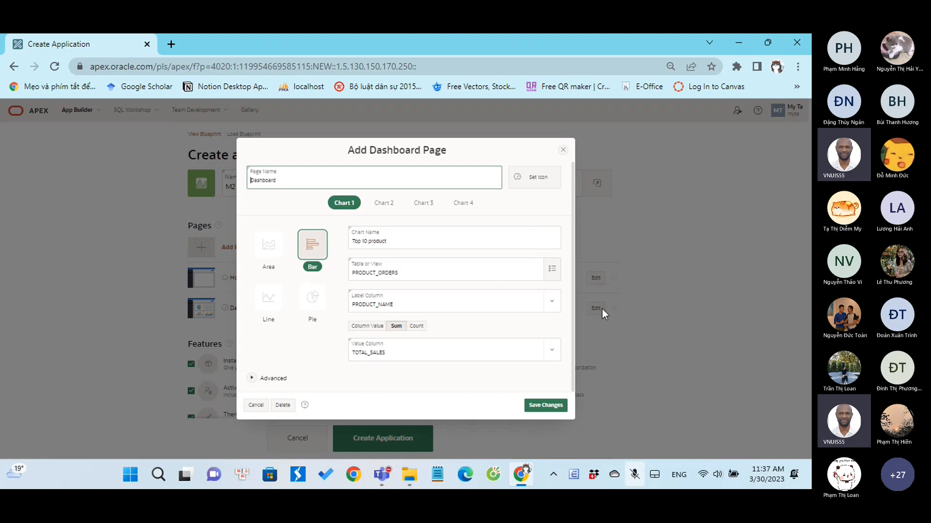
click(252, 378)
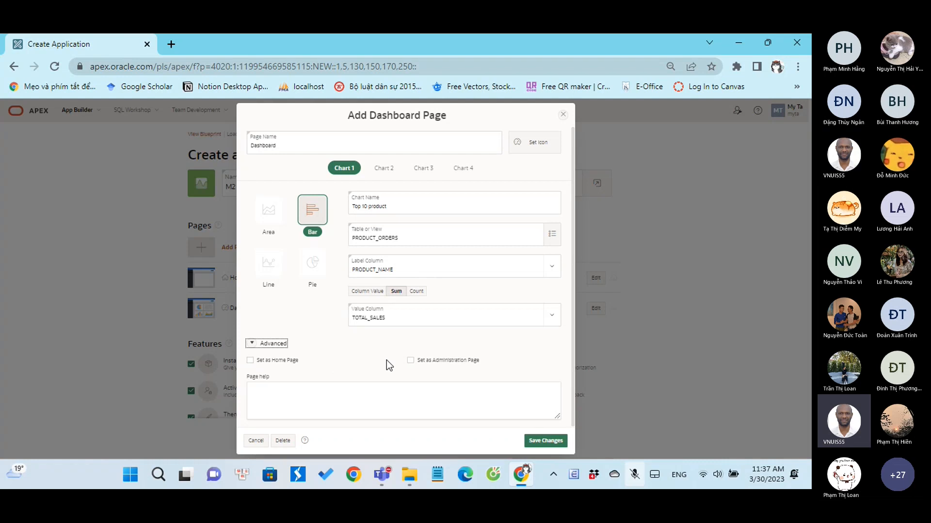
click(411, 361)
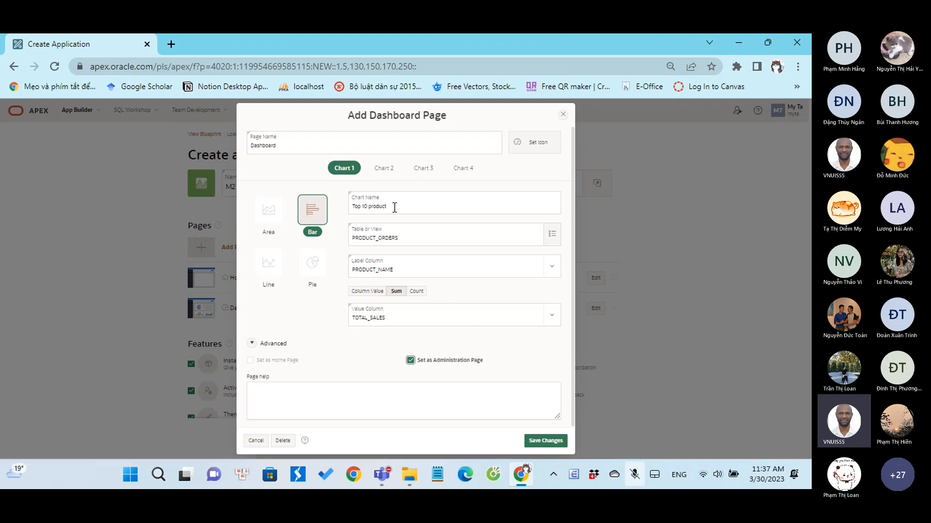
click(549, 443)
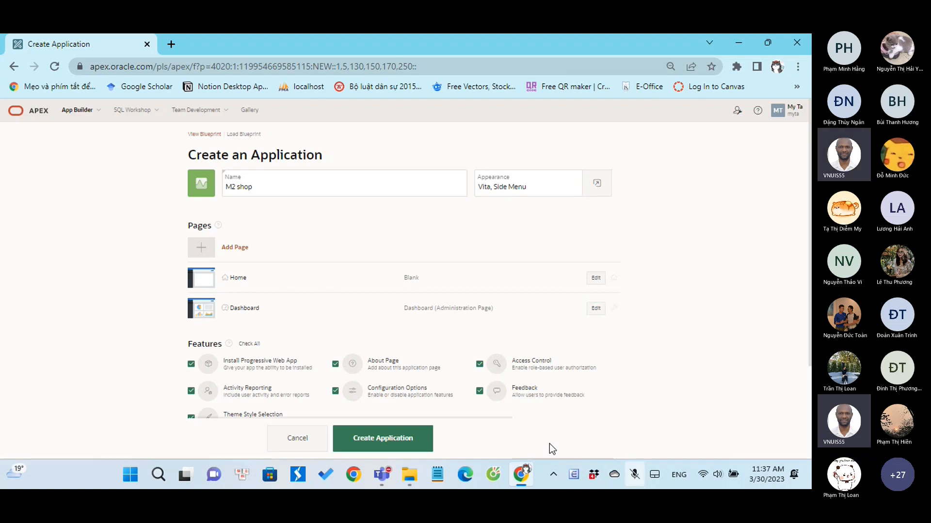
Start a new faceted search page named "Products" that shows its results as cards
click(225, 249)
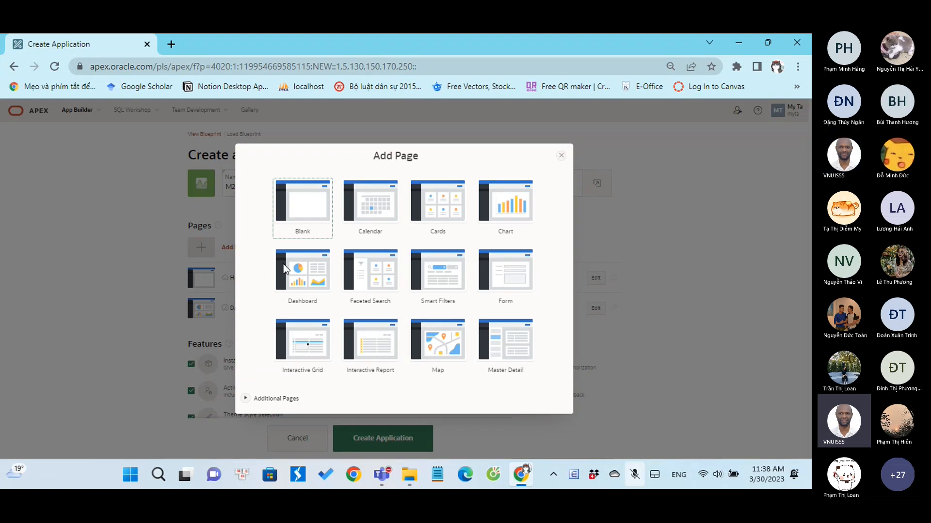
click(365, 275)
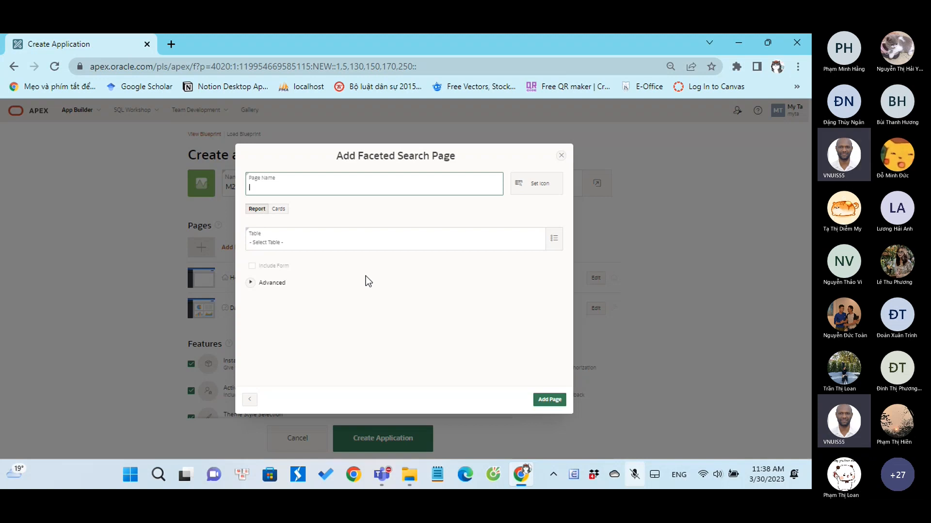
text(Products)
click(278, 209)
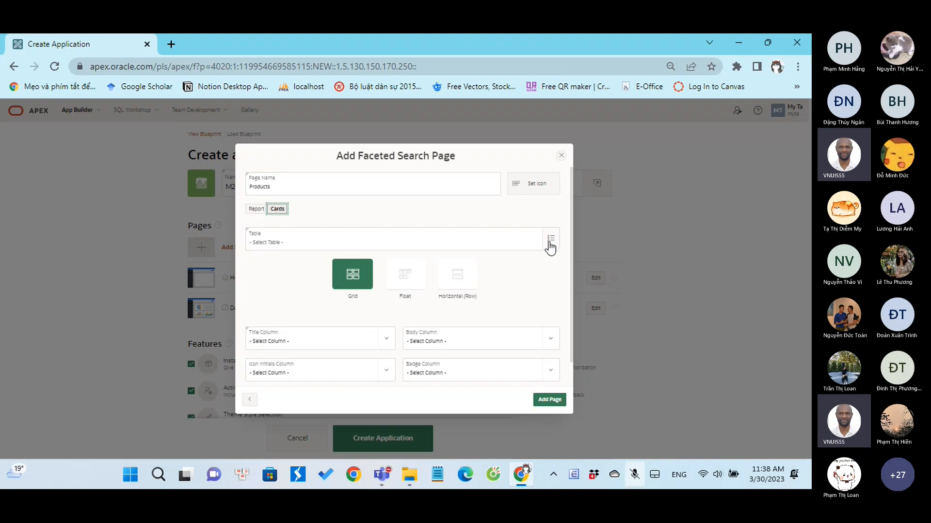
Base the faceted search page on the PRODUCTS table and clear its body column selection
click(551, 243)
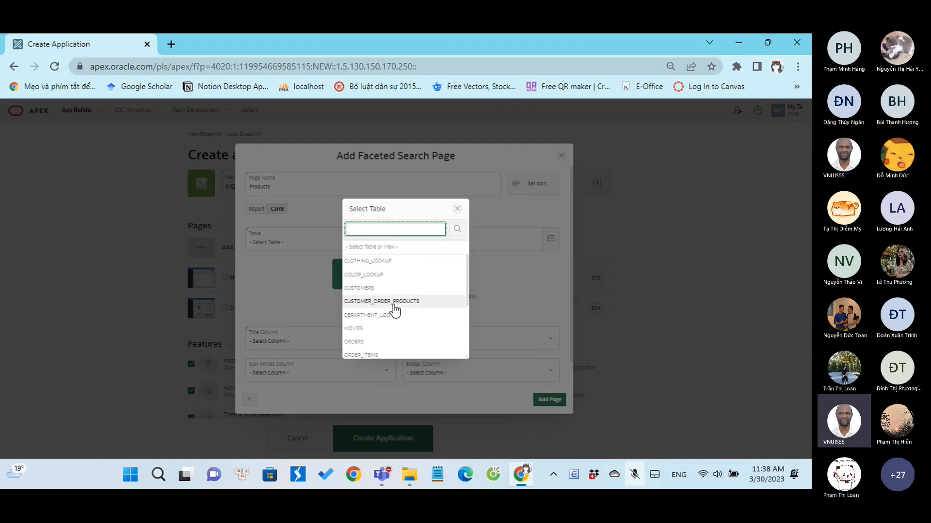
scroll(383, 330, down, 3)
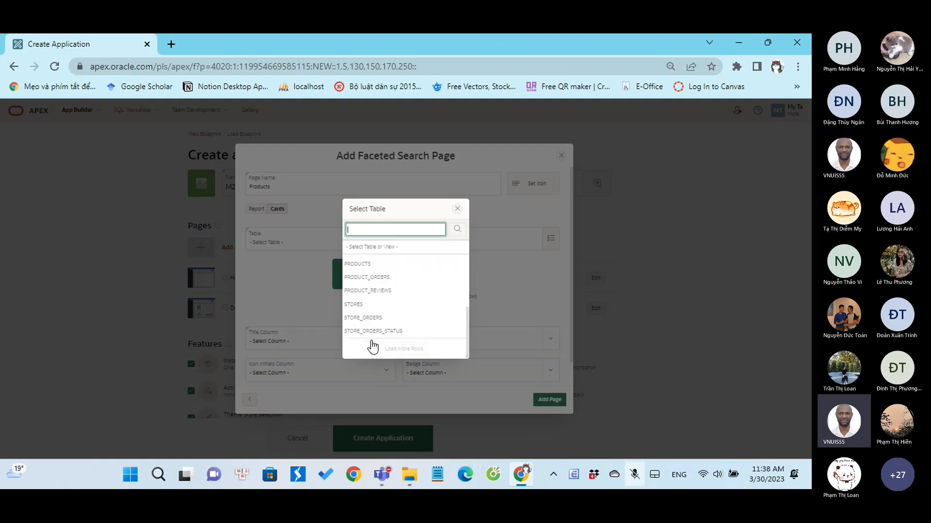
click(376, 264)
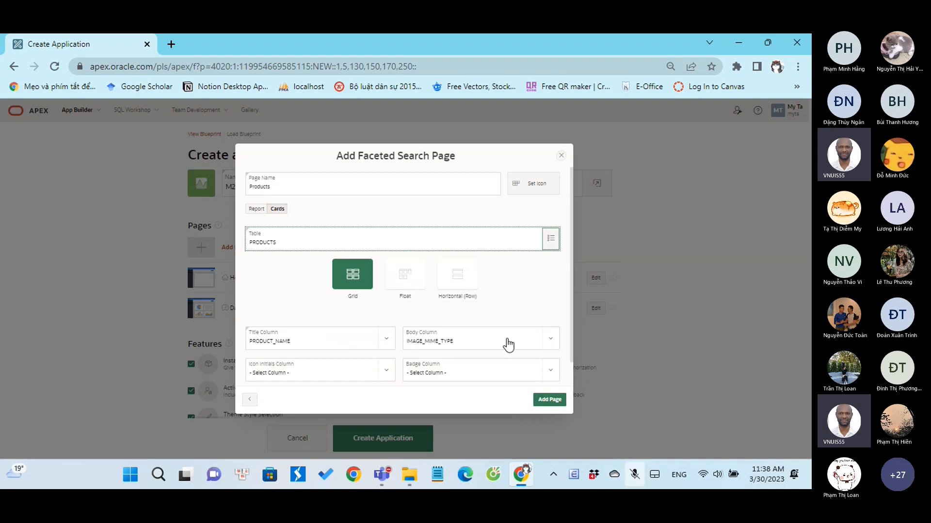
click(553, 348)
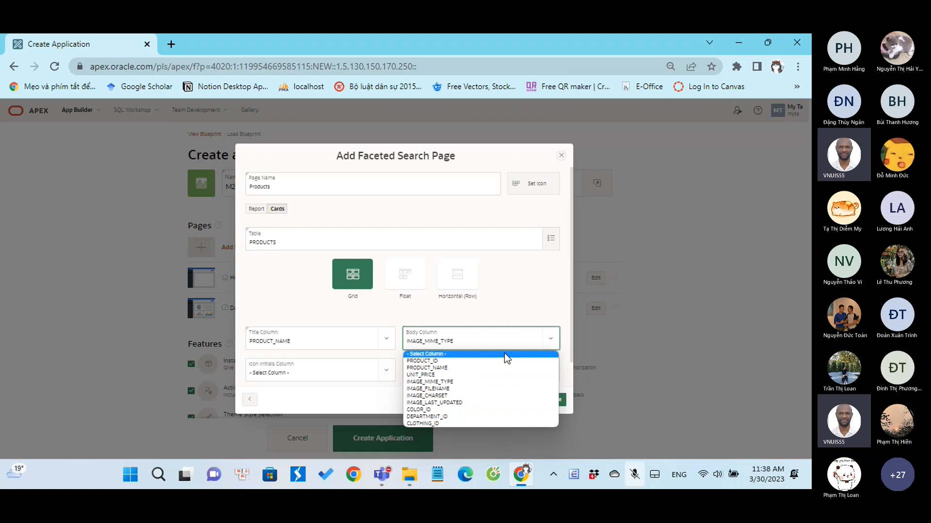
click(446, 354)
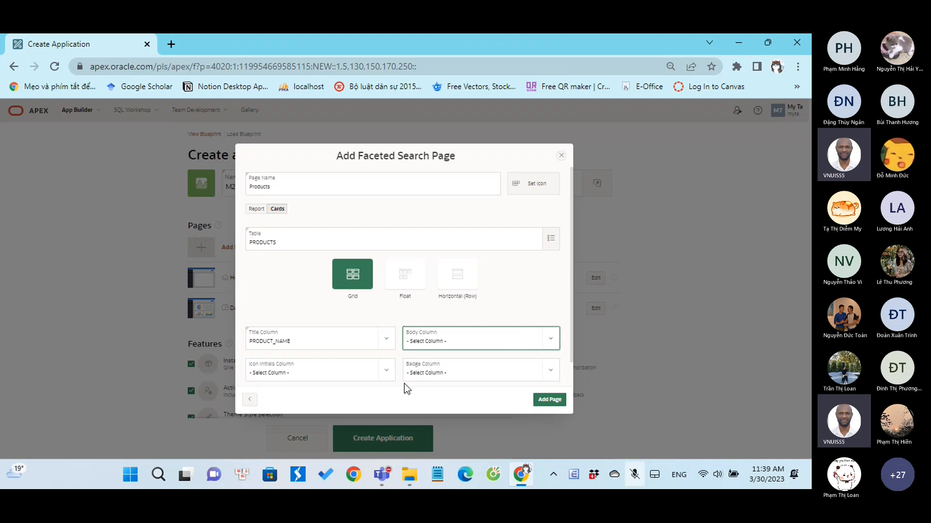
Set the Products page as the home page and add it to the application
scroll(383, 368, down, 1)
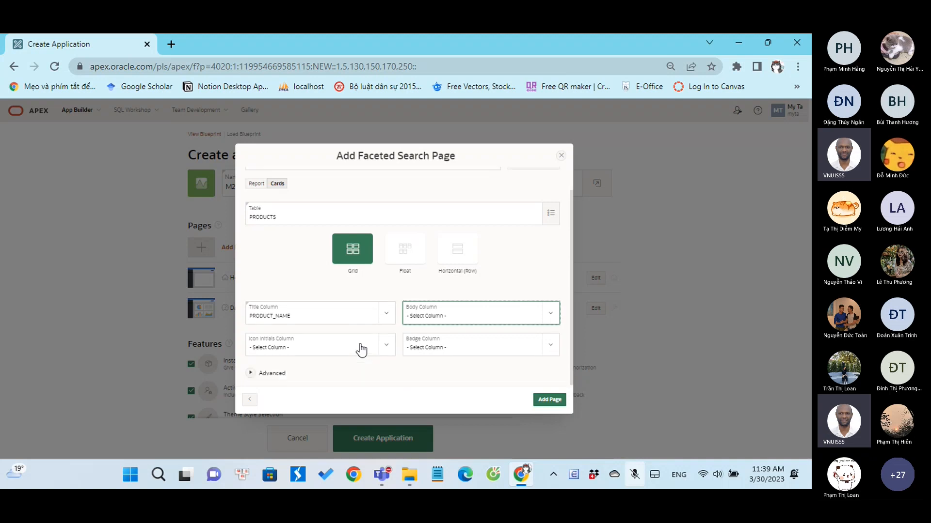
click(263, 374)
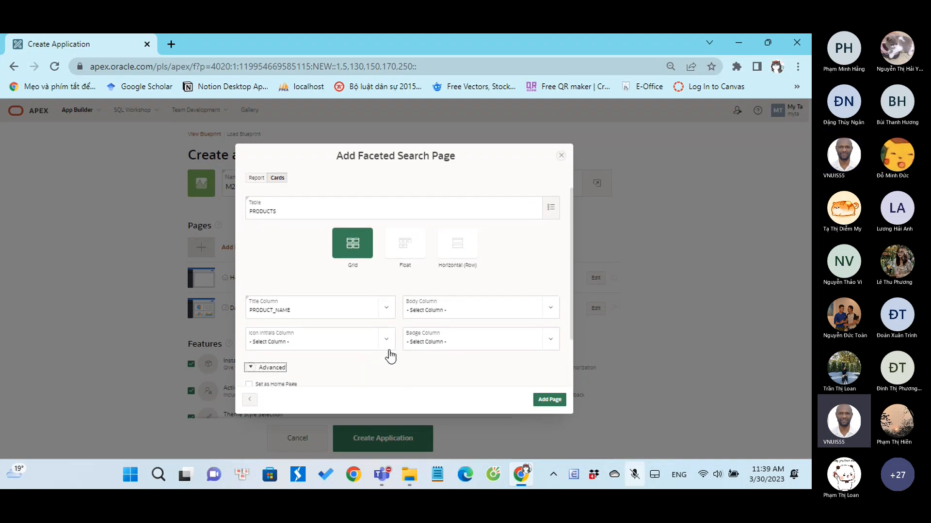
scroll(387, 356, down, 2)
click(248, 318)
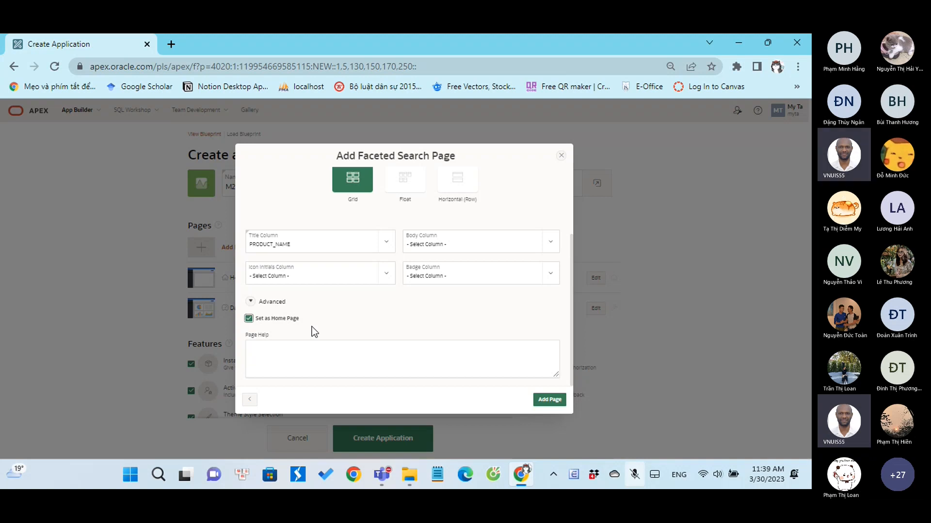
click(554, 403)
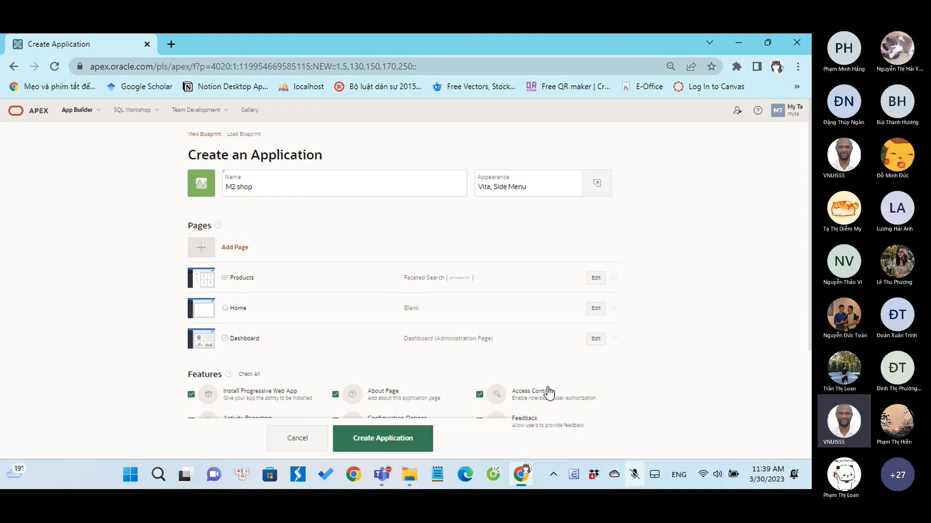
Delete the blank Home page from the application's page list and confirm the deletion
click(597, 280)
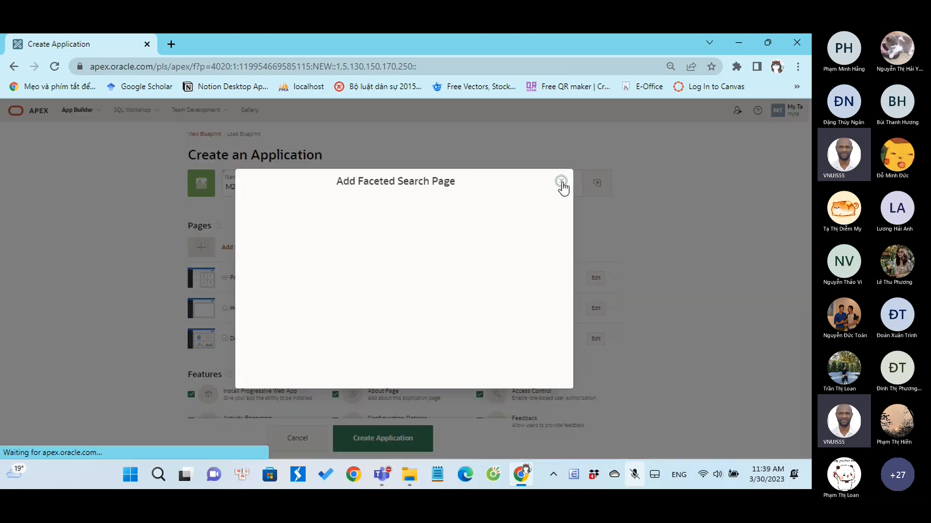
click(561, 181)
click(596, 309)
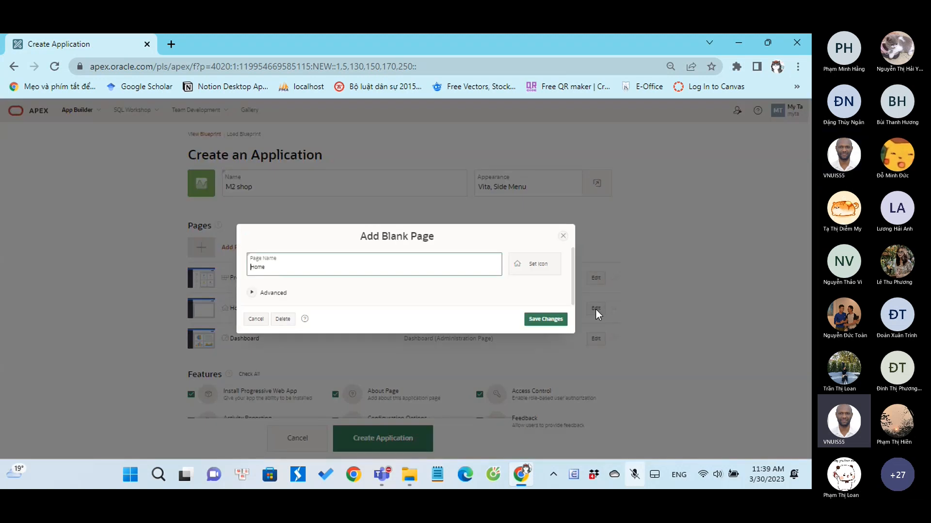
click(254, 293)
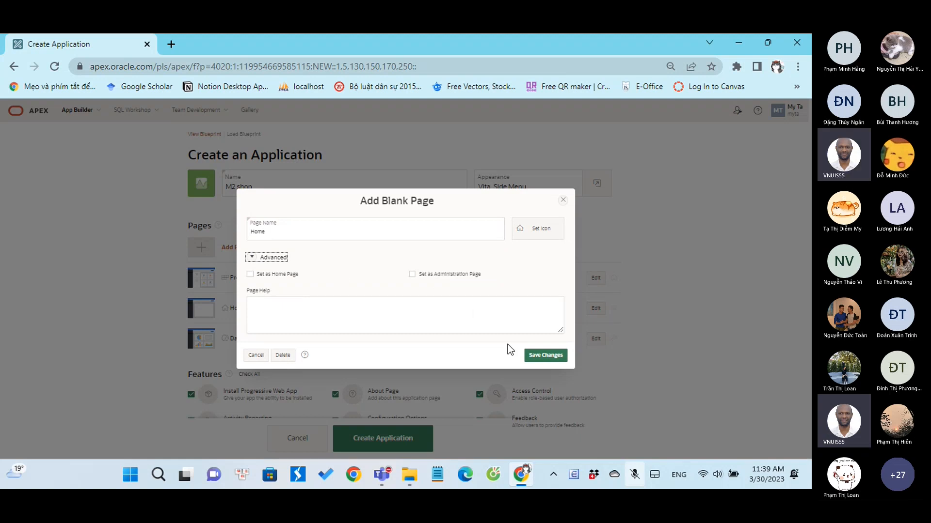
click(283, 355)
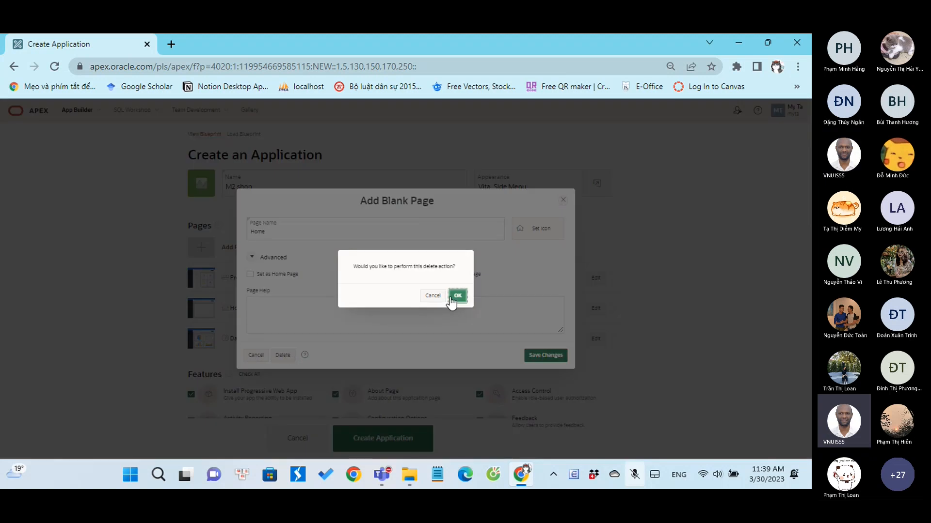
click(451, 299)
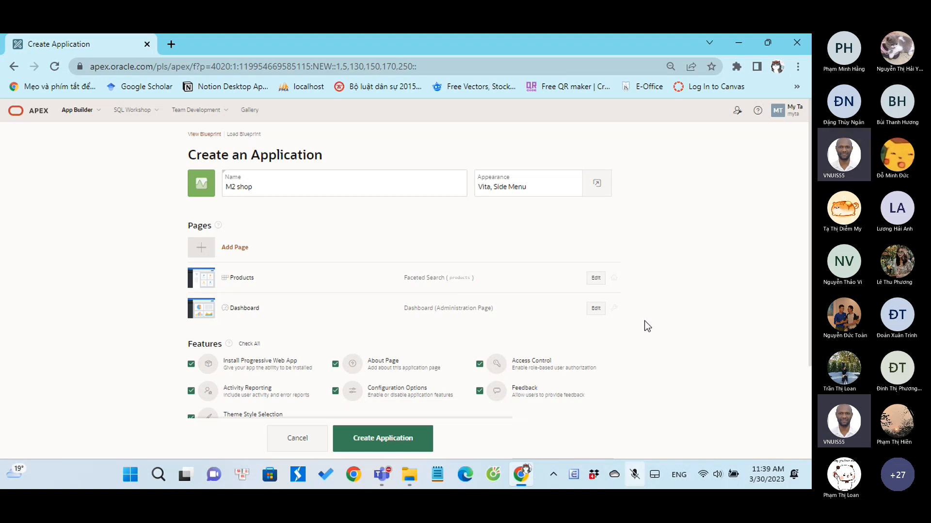
Start adding new pages to the application using the additional page type Multiple Reports
scroll(644, 321, down, 1)
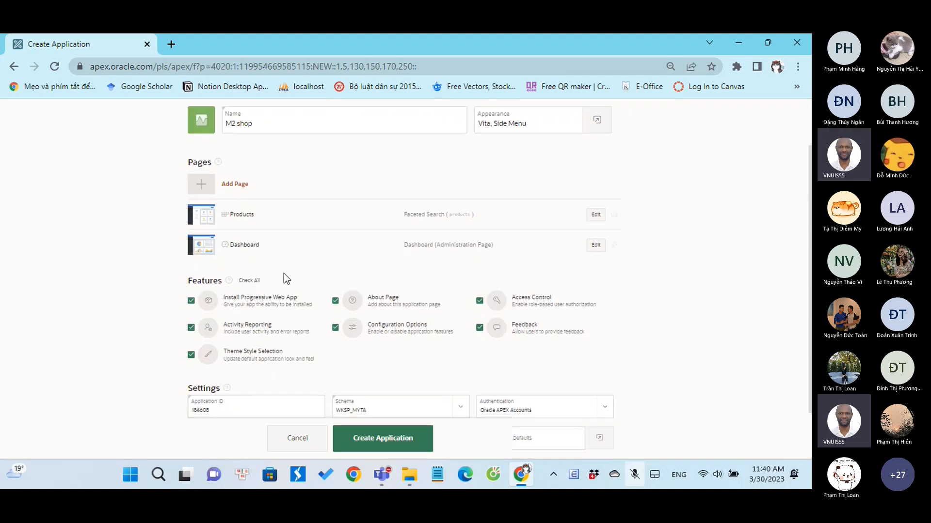
scroll(288, 280, up, 1)
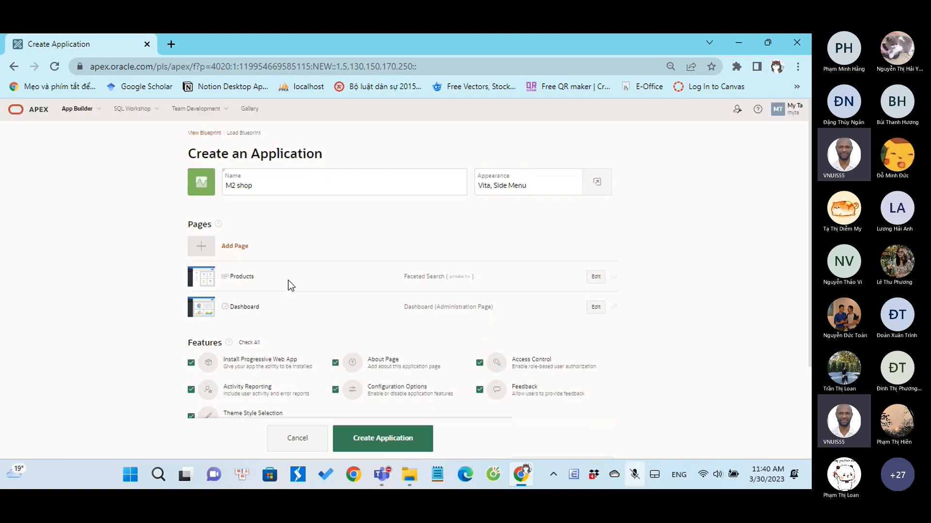
scroll(302, 321, down, 1)
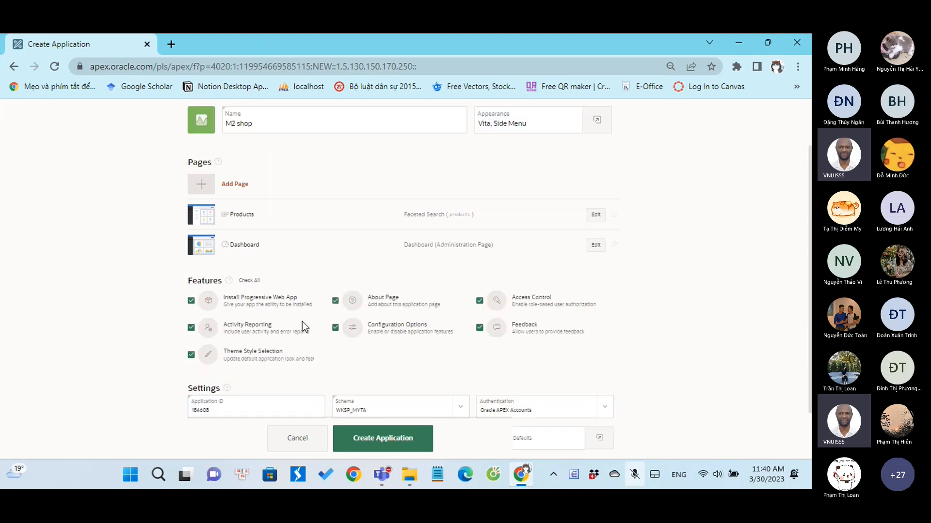
click(239, 187)
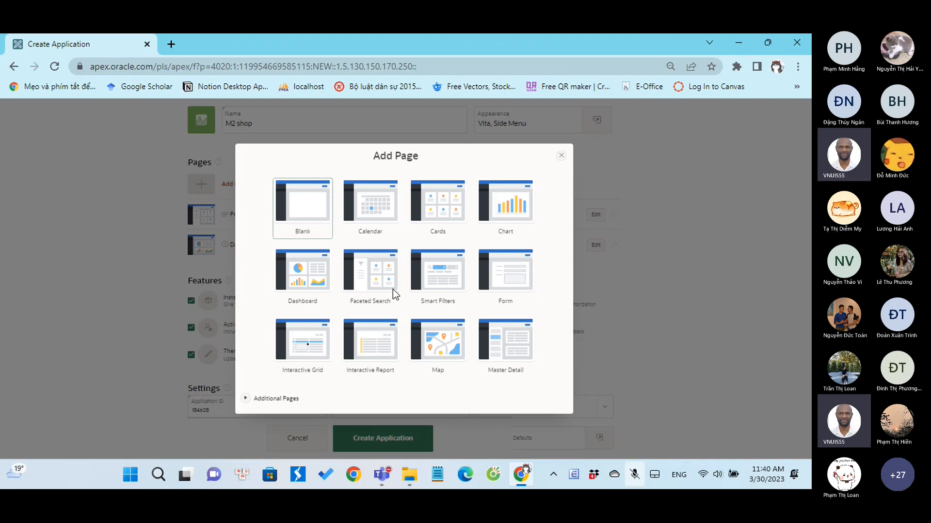
click(246, 399)
scroll(367, 356, down, 2)
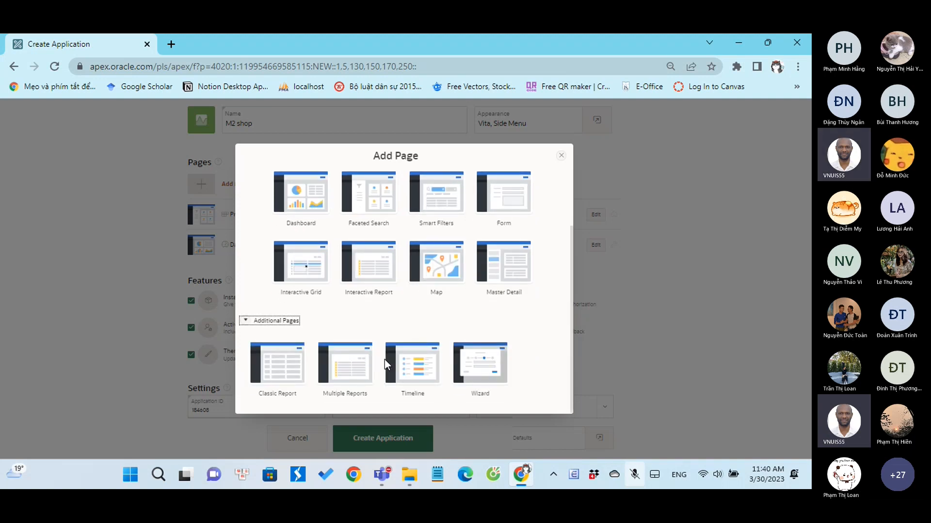
click(357, 368)
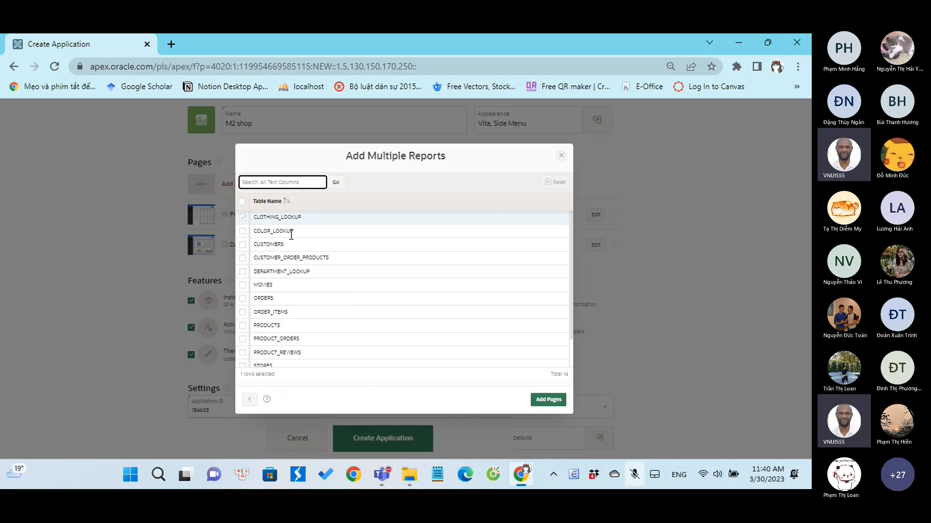
Add report pages for the CLOTHING_LOOKUP, COLOR_LOOKUP, CUSTOMERS, DEPARTMENT_LOOKUP, PRODUCT_REVIEWS and STORES tables
click(243, 231)
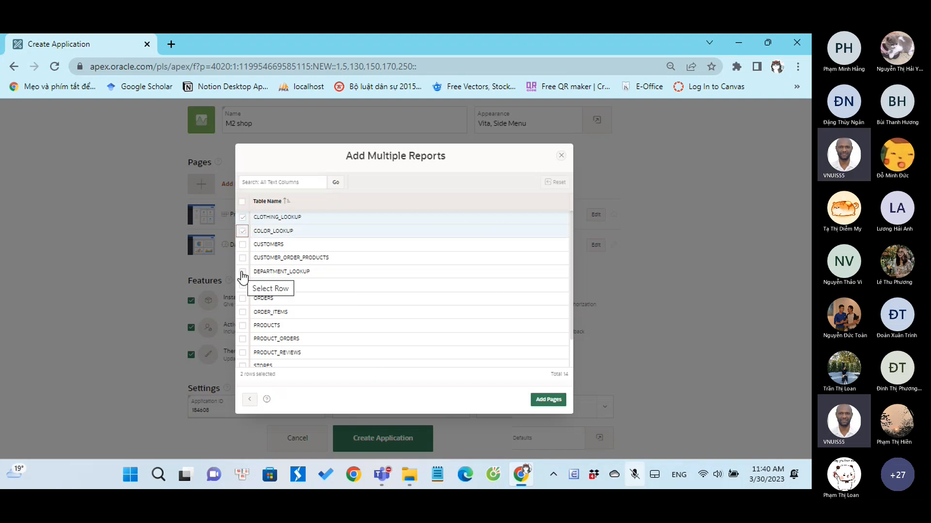
click(243, 245)
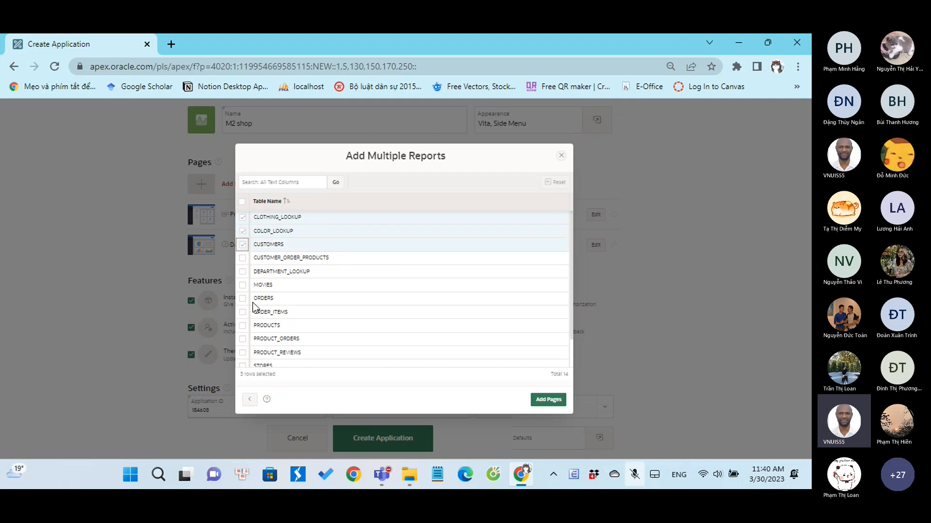
click(244, 271)
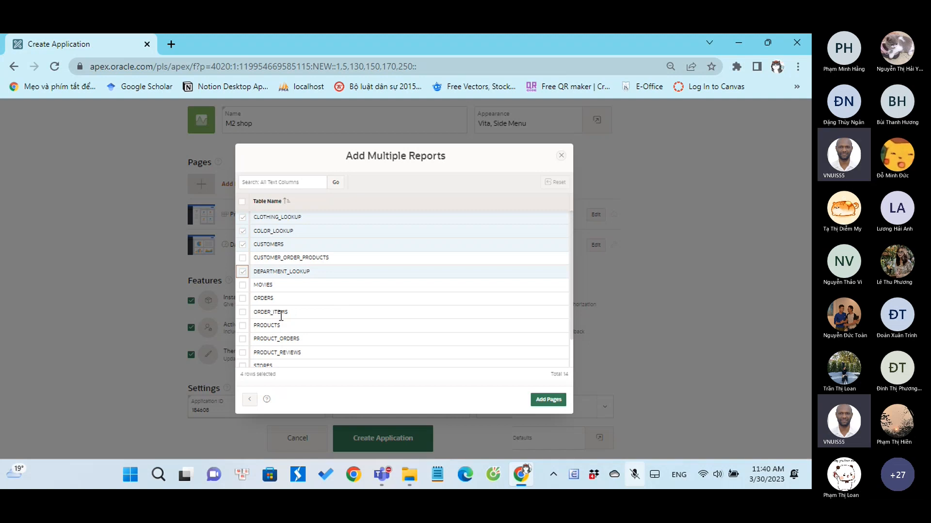
click(242, 352)
scroll(367, 320, down, 1)
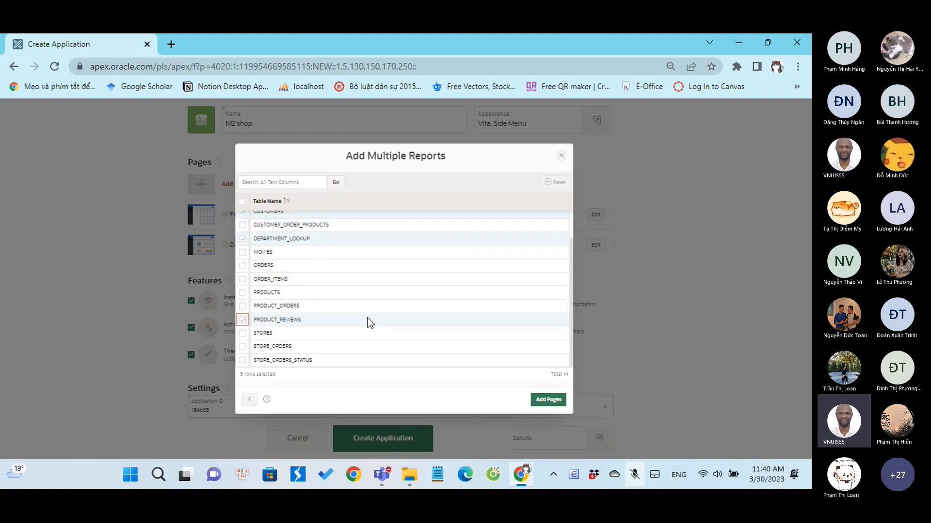
click(246, 337)
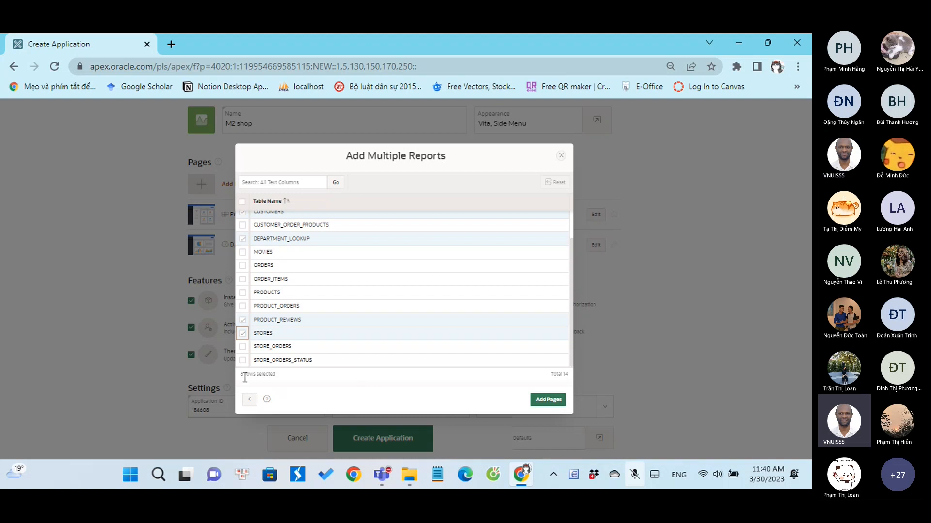
drag(243, 376, 275, 377)
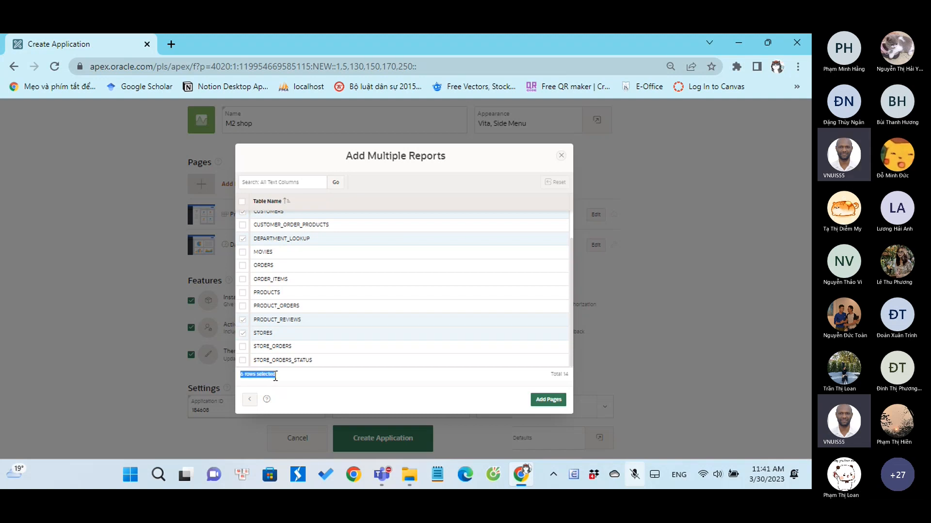
click(330, 382)
click(544, 399)
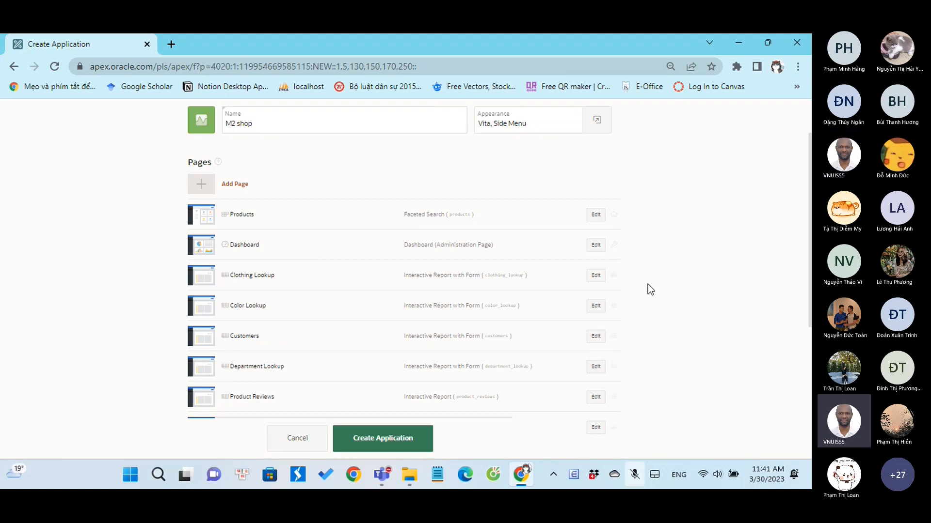
Set the Clothing Lookup report page as an administration page and save the change
click(589, 275)
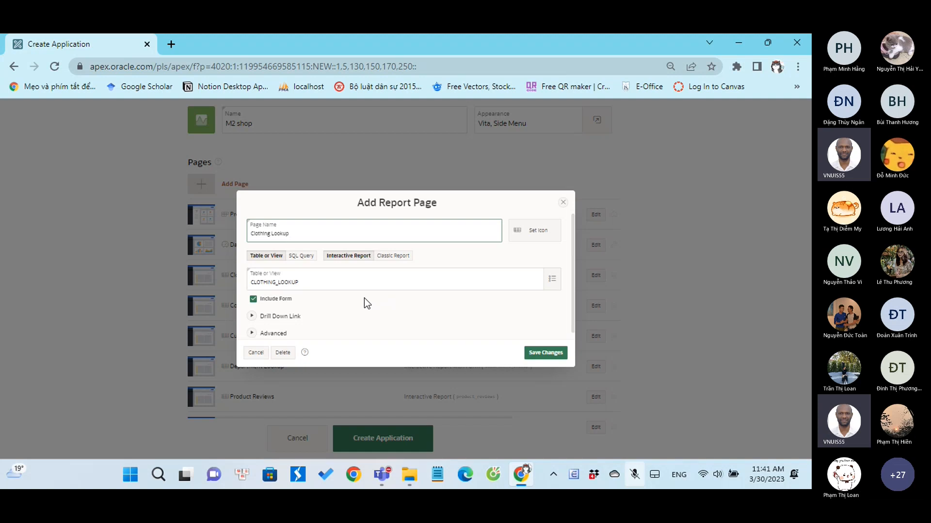
click(256, 334)
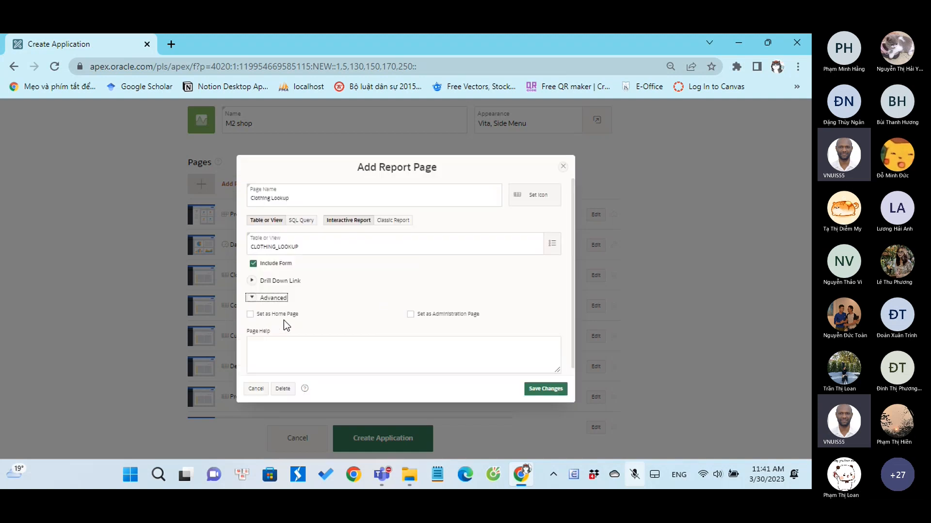
click(411, 315)
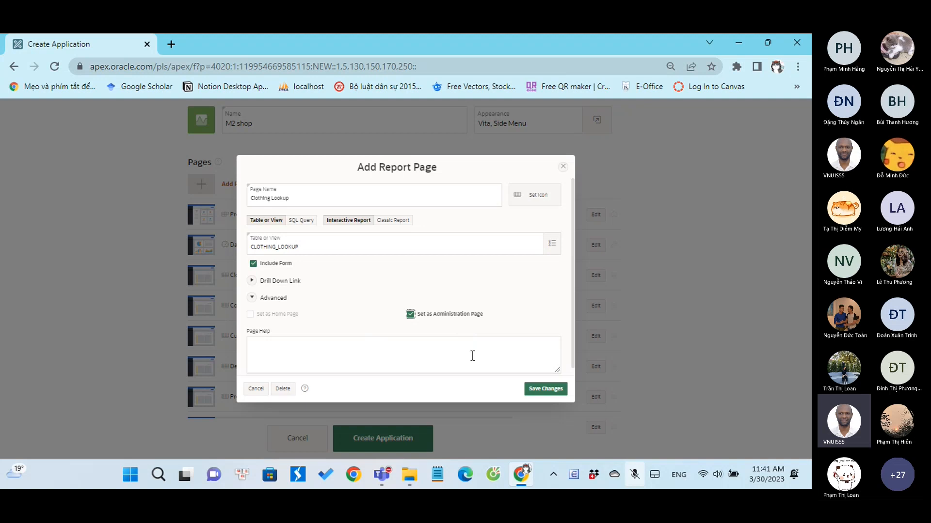
click(536, 390)
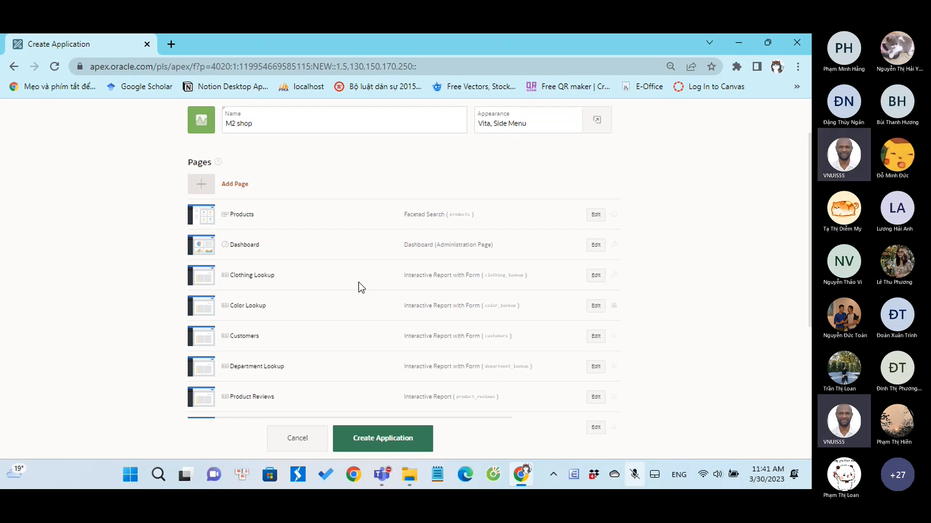
Set the Color Lookup report page as an administration page and save the change
click(596, 306)
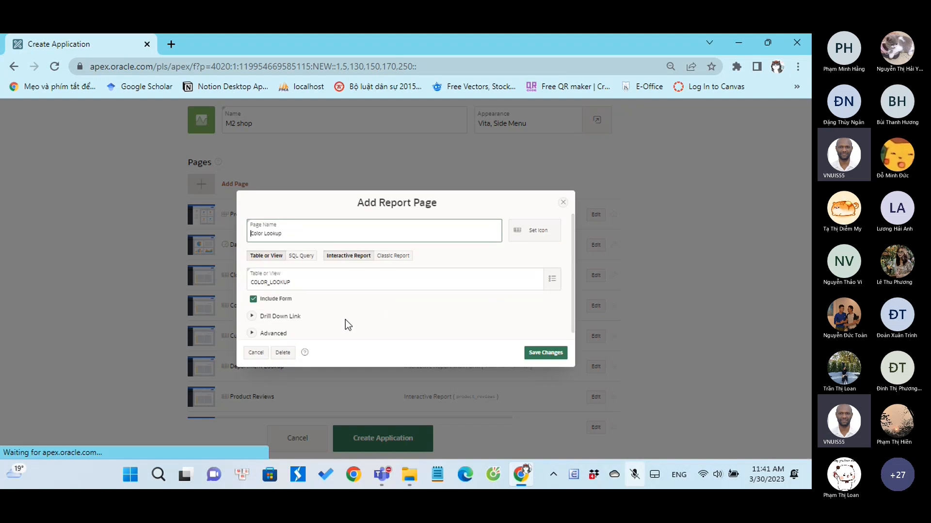
click(250, 328)
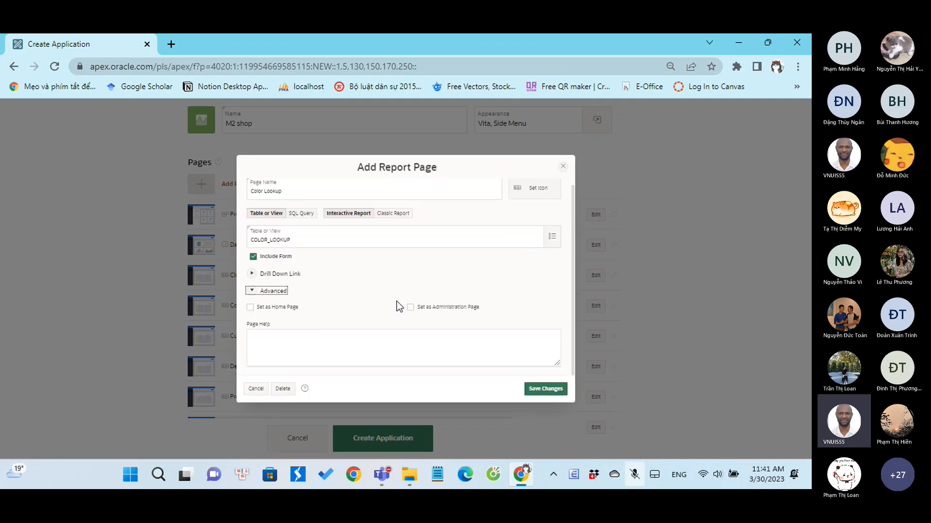
click(410, 307)
click(251, 277)
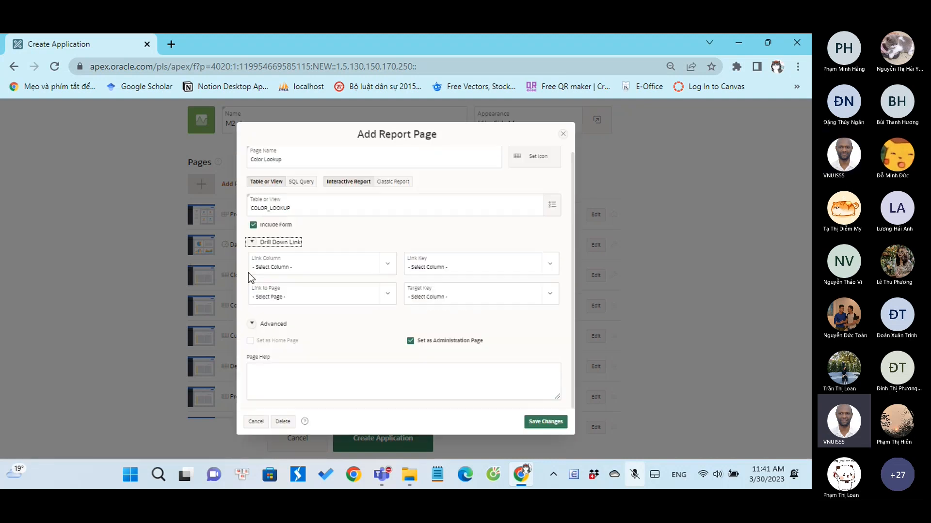
click(252, 242)
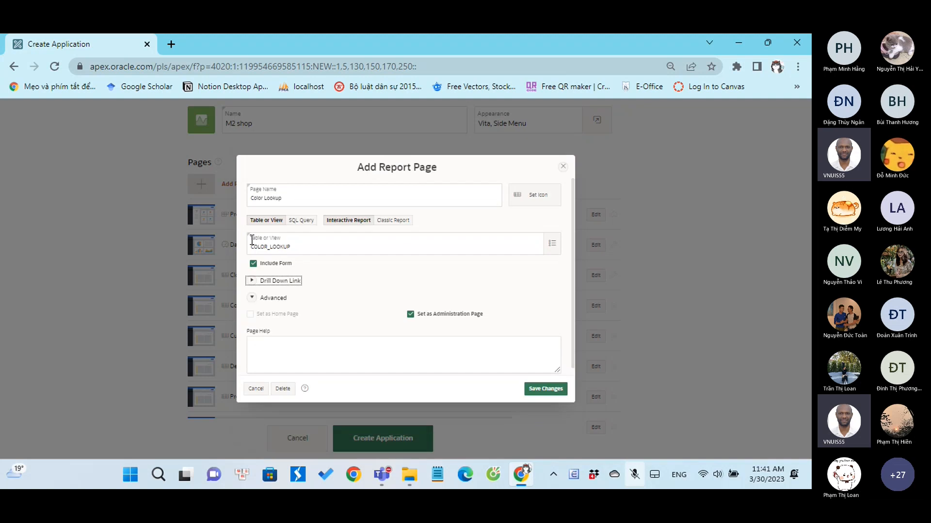
click(544, 389)
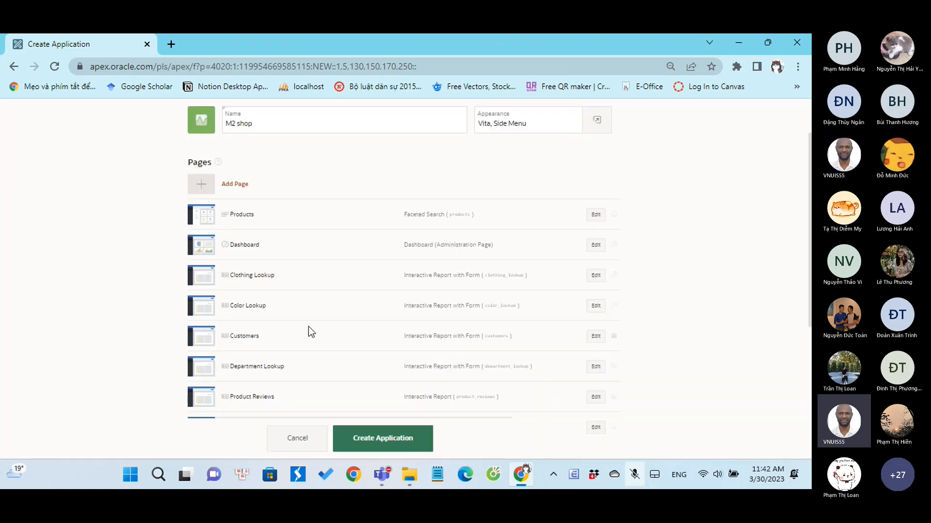
Set the Customers report page as an administration page and save the change
click(595, 373)
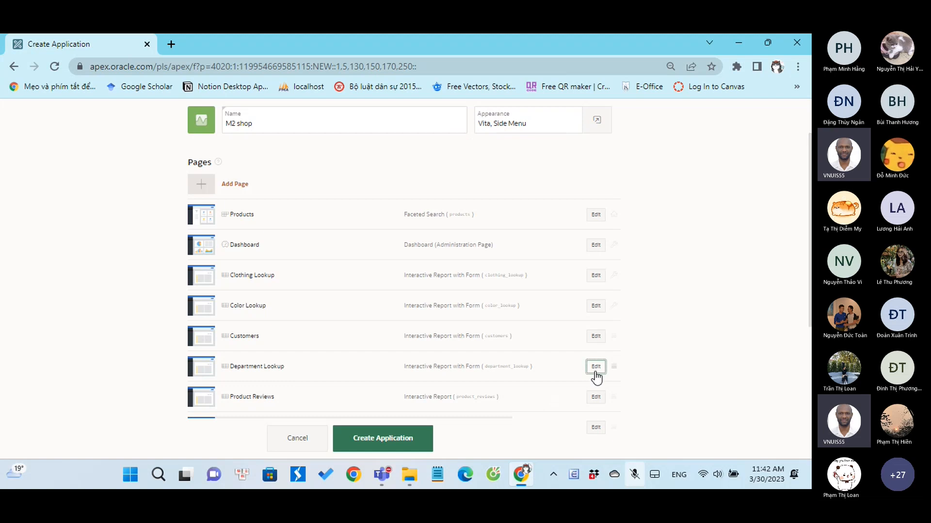
click(559, 246)
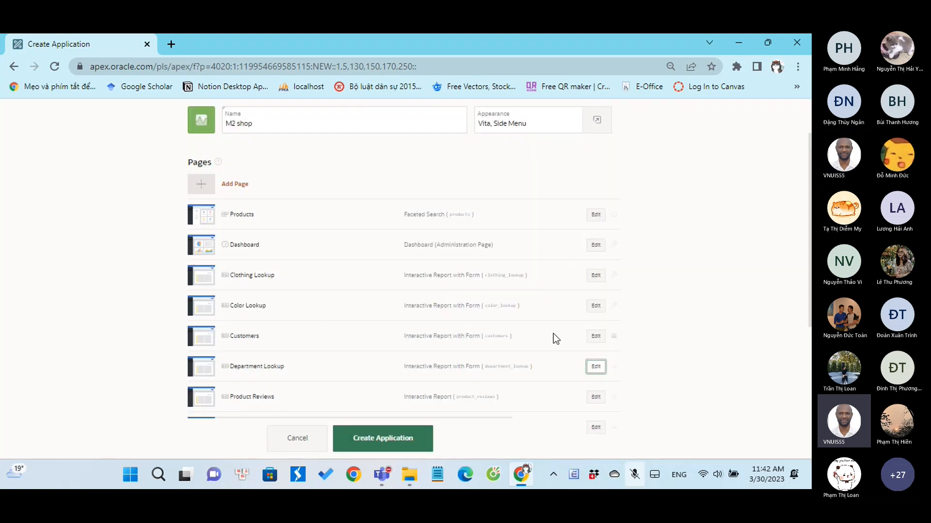
click(594, 336)
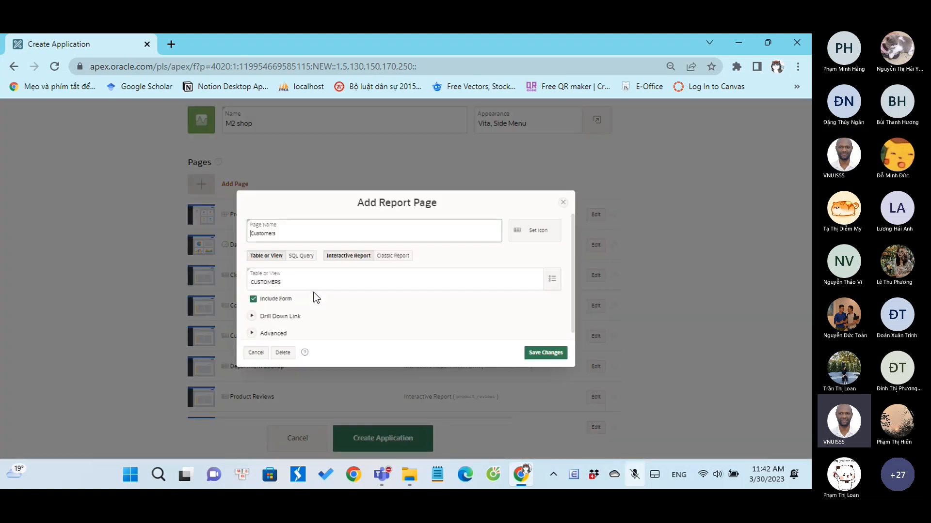
click(262, 328)
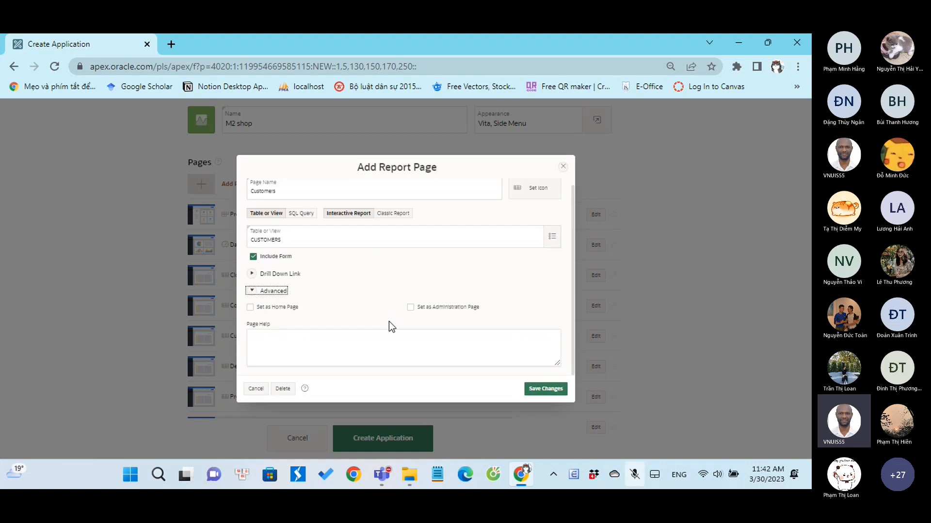
click(541, 388)
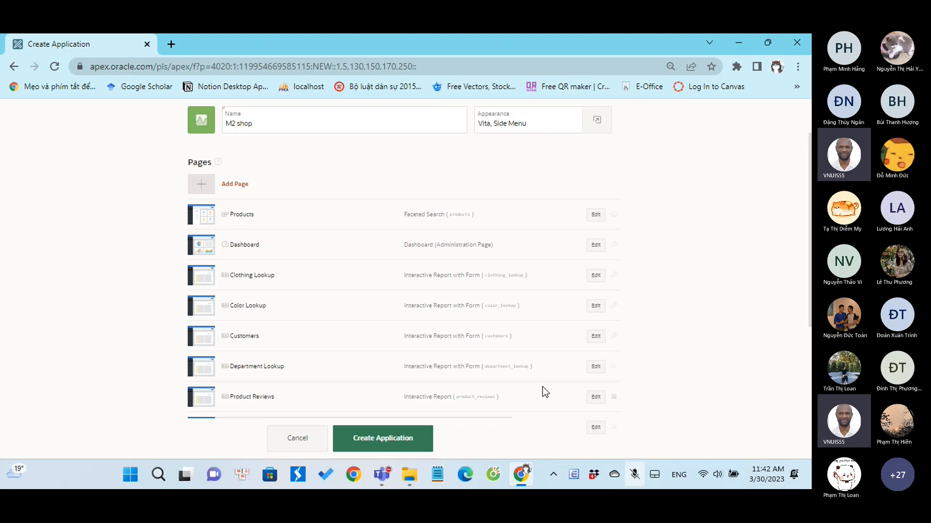
Set the Department Lookup report page as an administration page and save the change
click(591, 368)
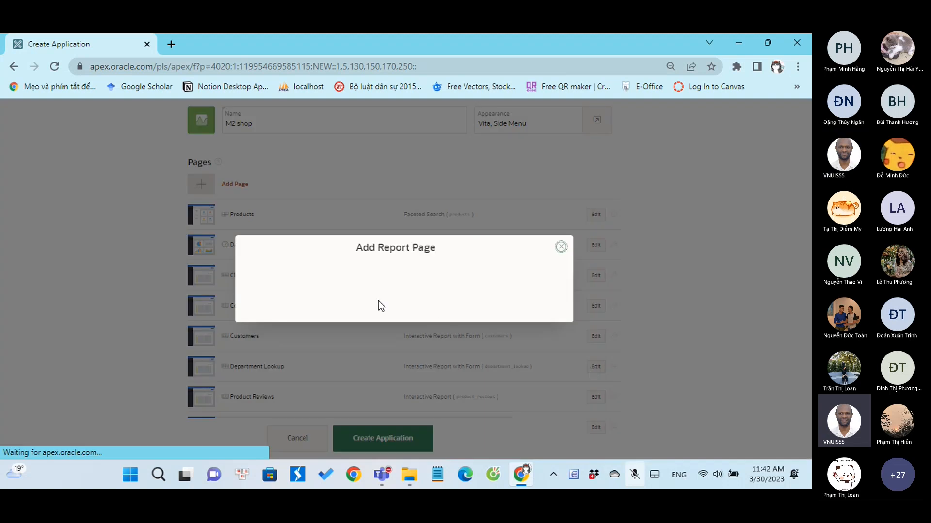
click(252, 335)
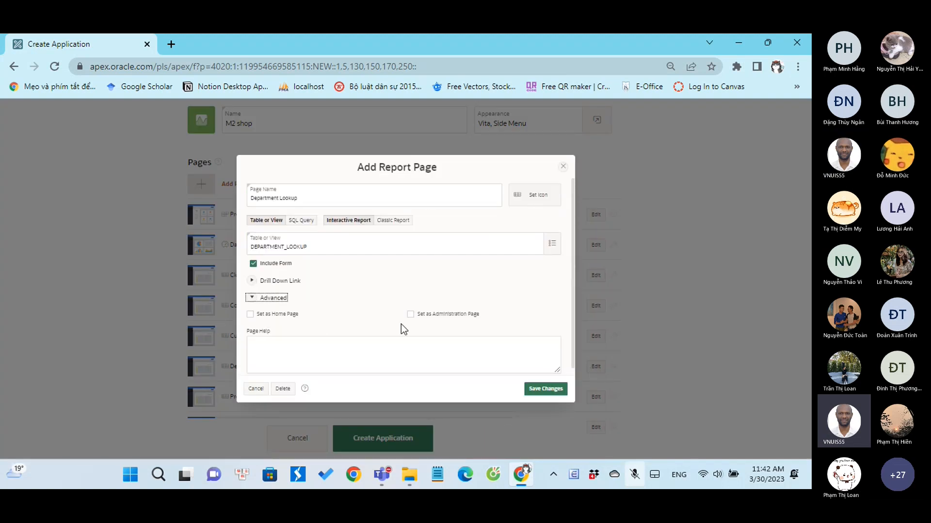
click(410, 315)
click(540, 390)
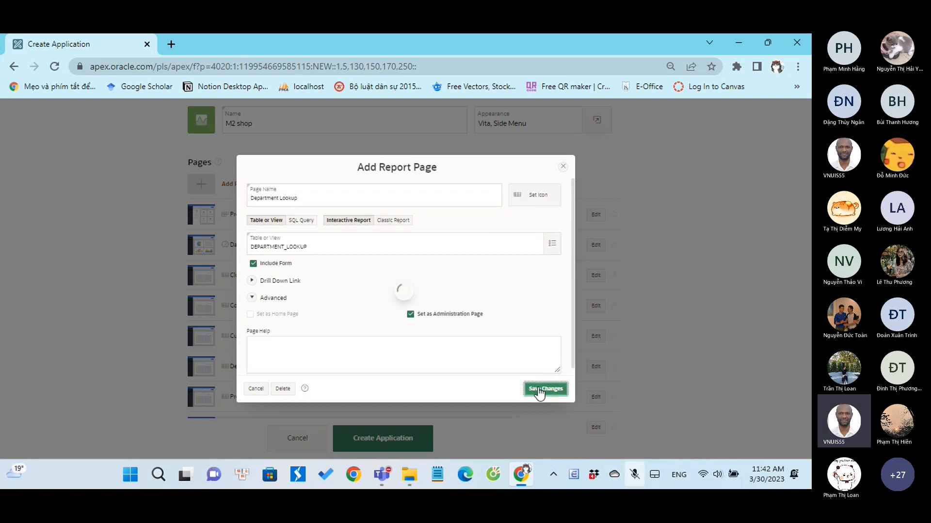
Set the Product Reviews report page as an administration page and save the change
scroll(540, 393, down, 2)
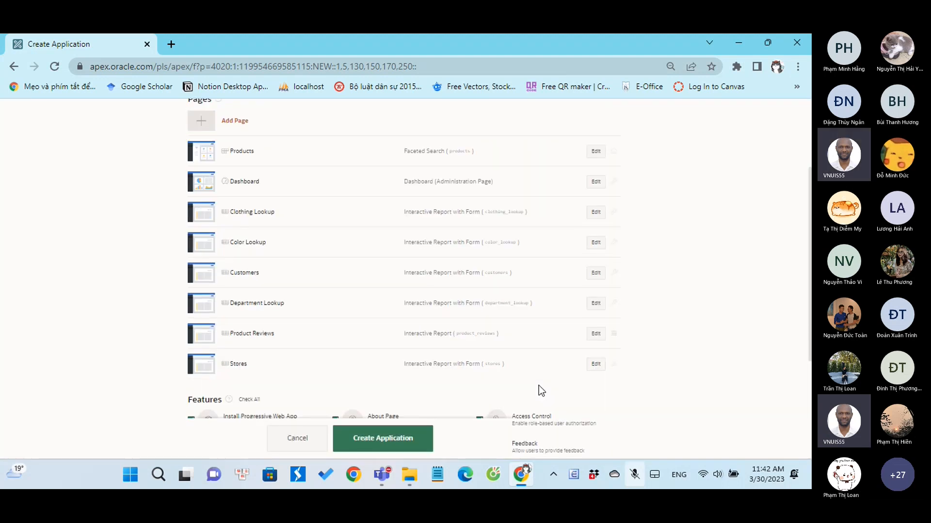
click(596, 333)
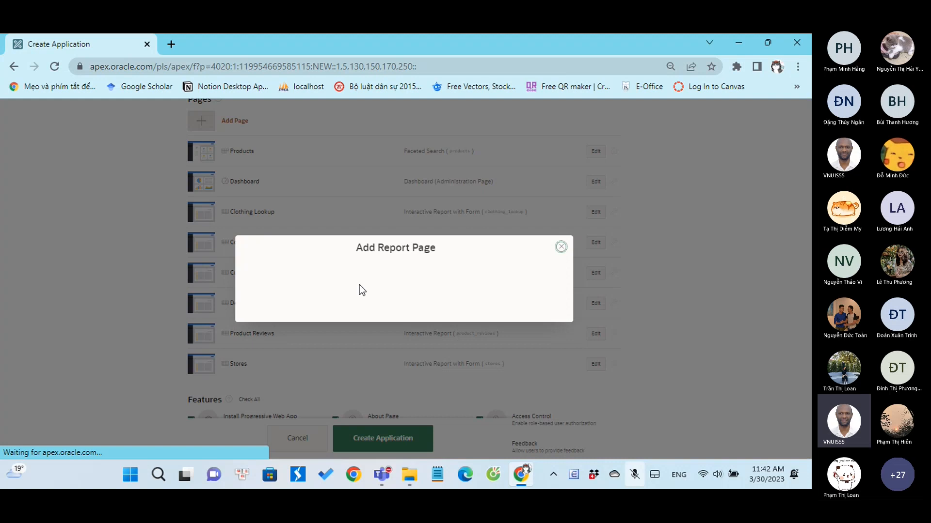
click(257, 335)
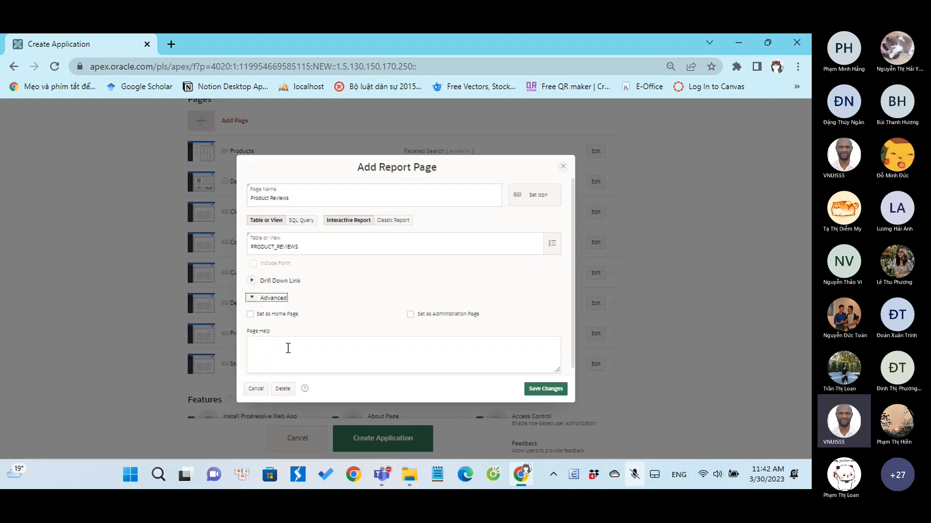
click(412, 314)
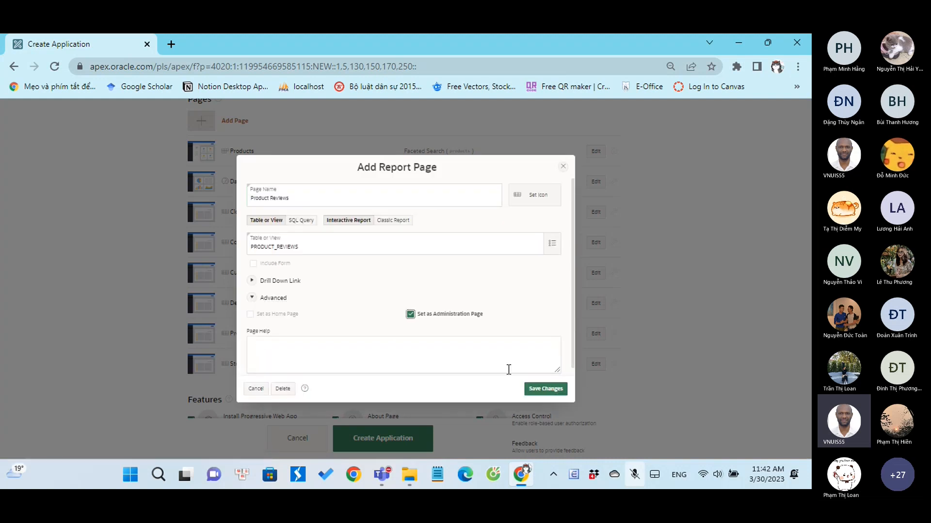
click(545, 391)
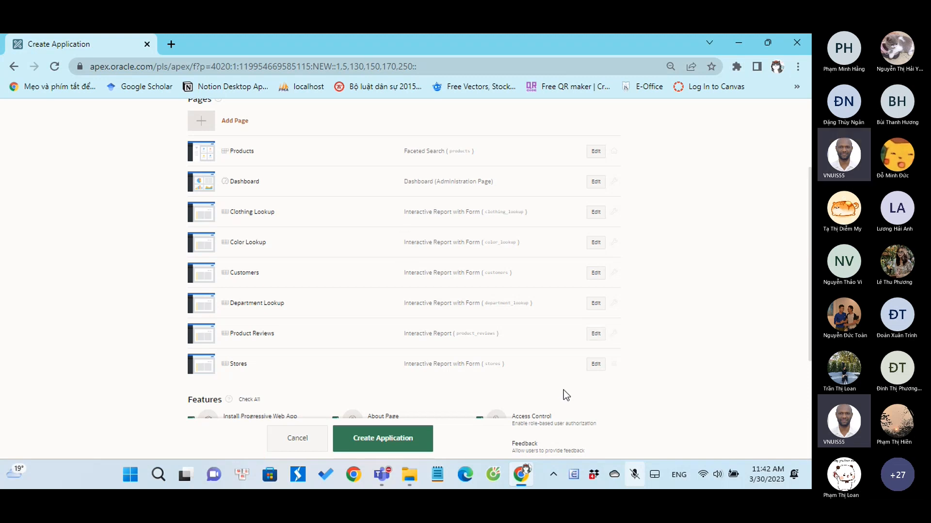
Reopen the Product Reviews report page's settings and try to include a form
click(592, 335)
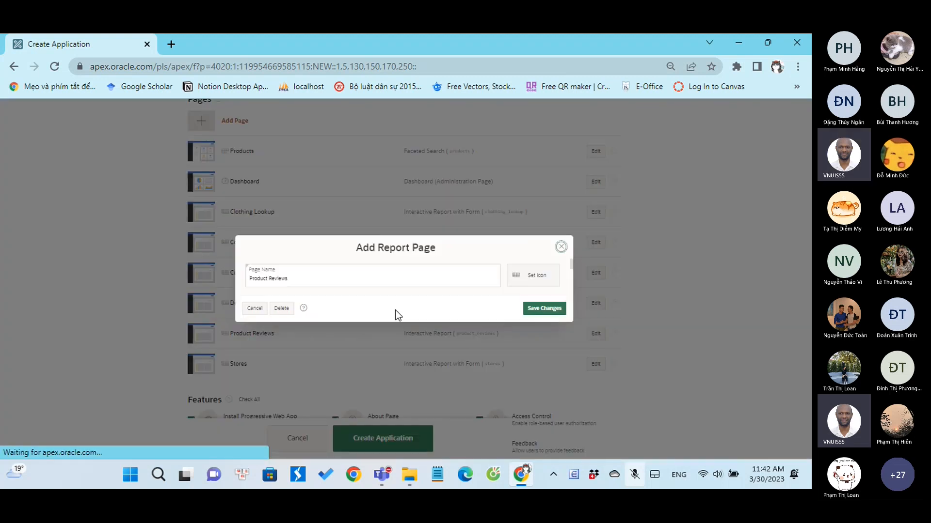
click(249, 334)
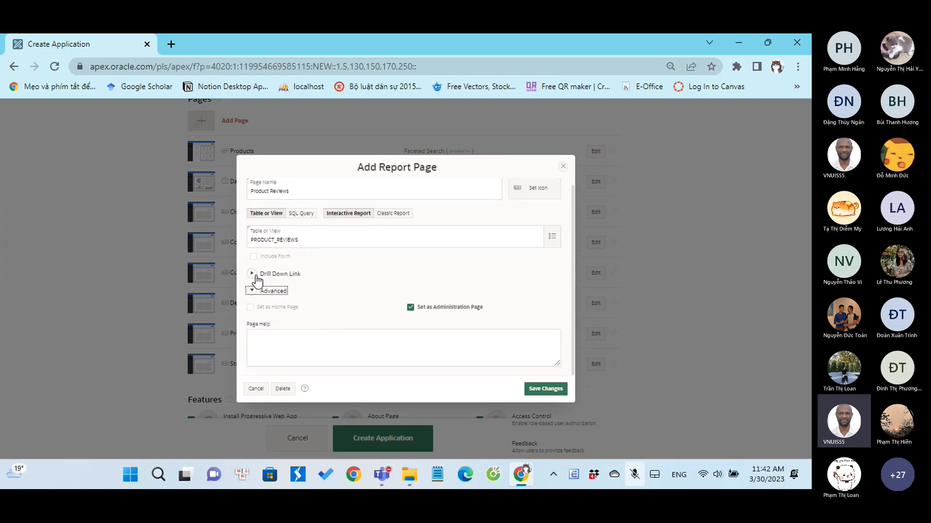
click(250, 256)
scroll(339, 287, up, 1)
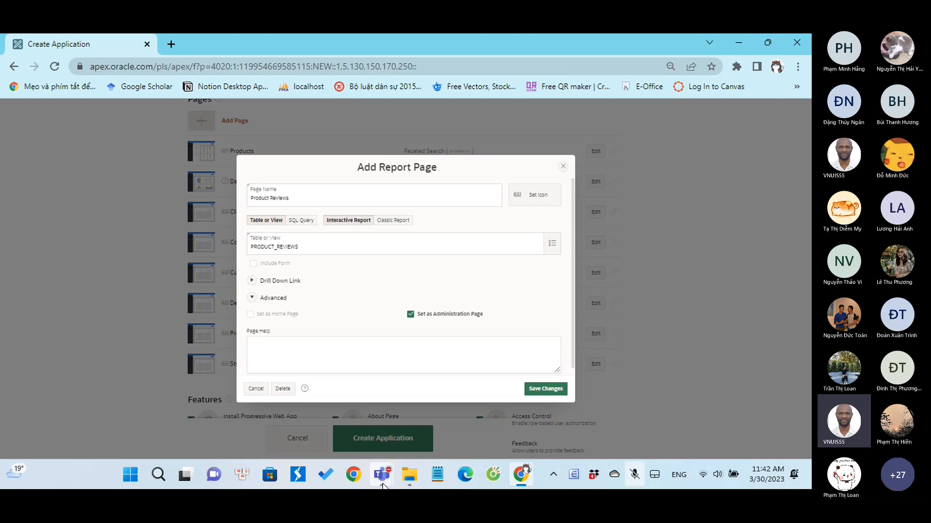
Switch to the Teams meeting, unmute the microphone and minimize the meeting window
mouse_move(383, 485)
click(376, 393)
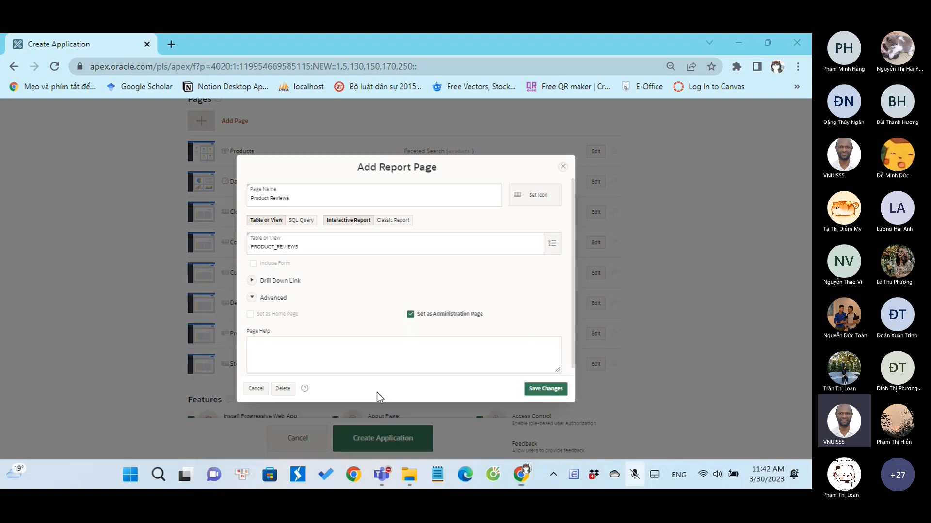
click(367, 74)
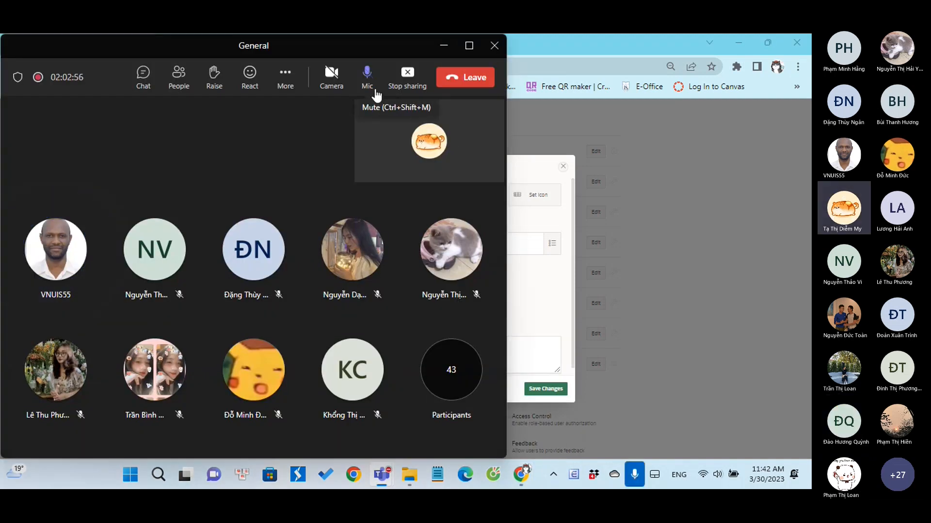
click(443, 47)
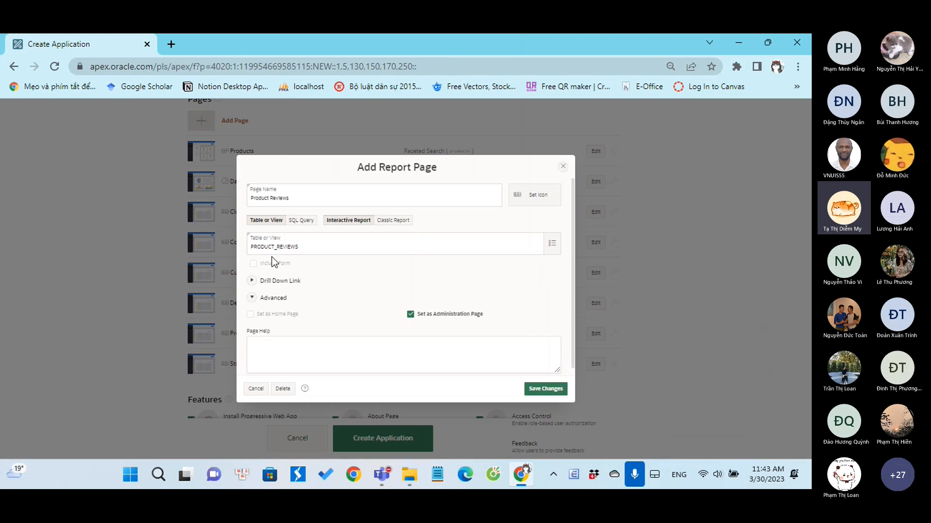
Save the Product Reviews report page and mute the meeting microphone
click(545, 389)
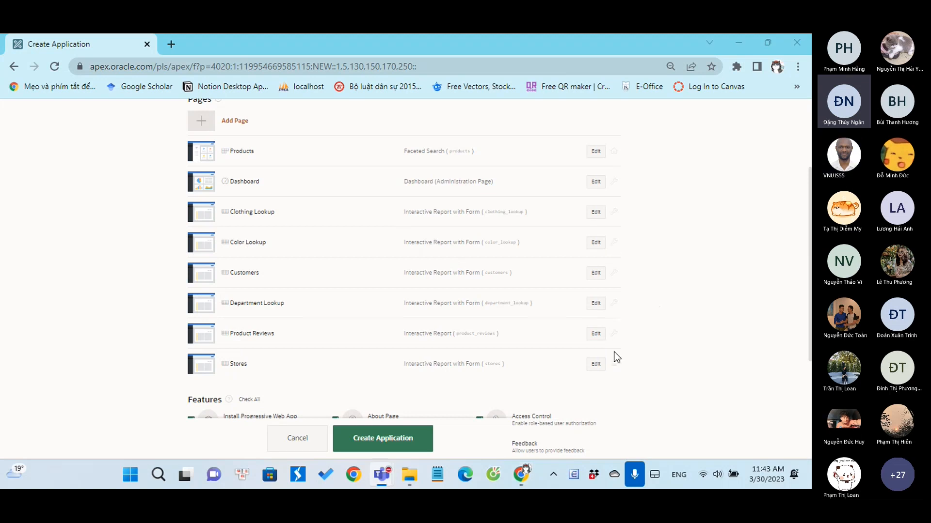
click(766, 279)
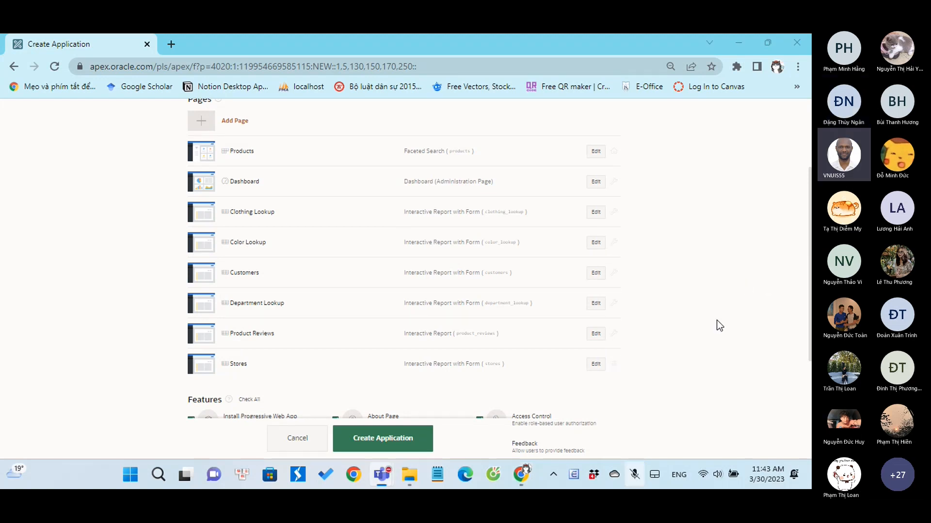
Check the Include Form setting of the Clothing Lookup, Color Lookup, Customers and Department Lookup report pages without changing them
click(596, 213)
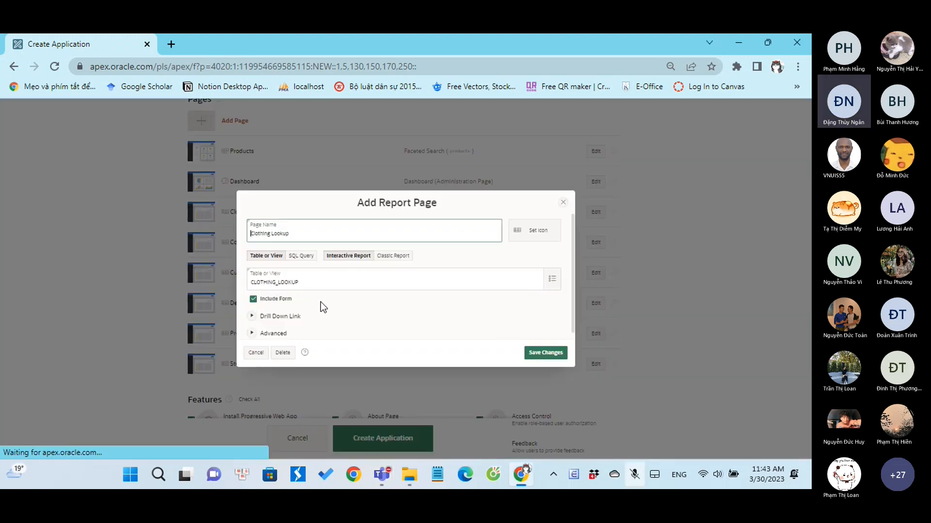
click(563, 202)
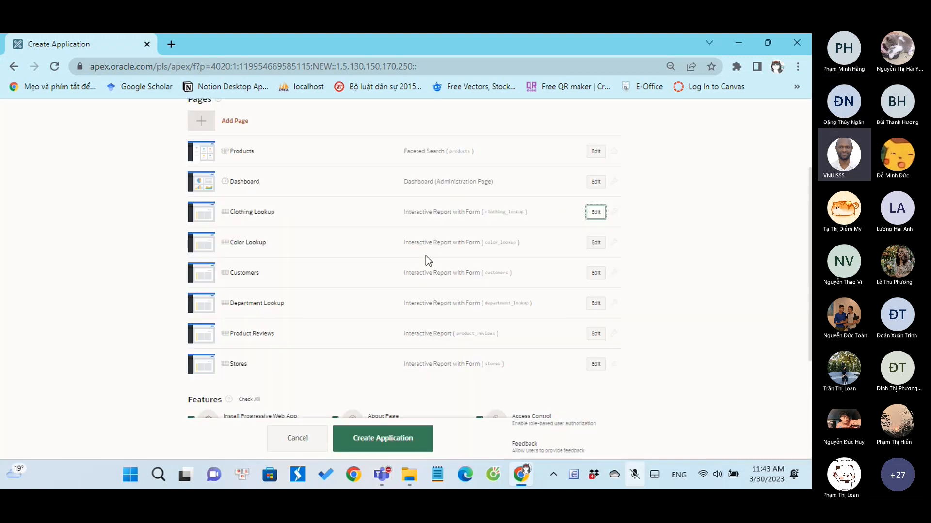
click(595, 244)
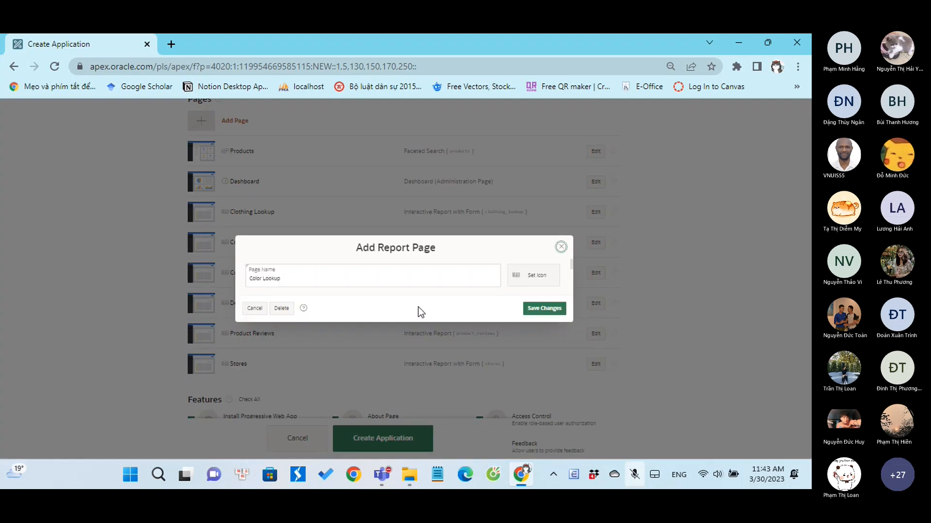
click(561, 203)
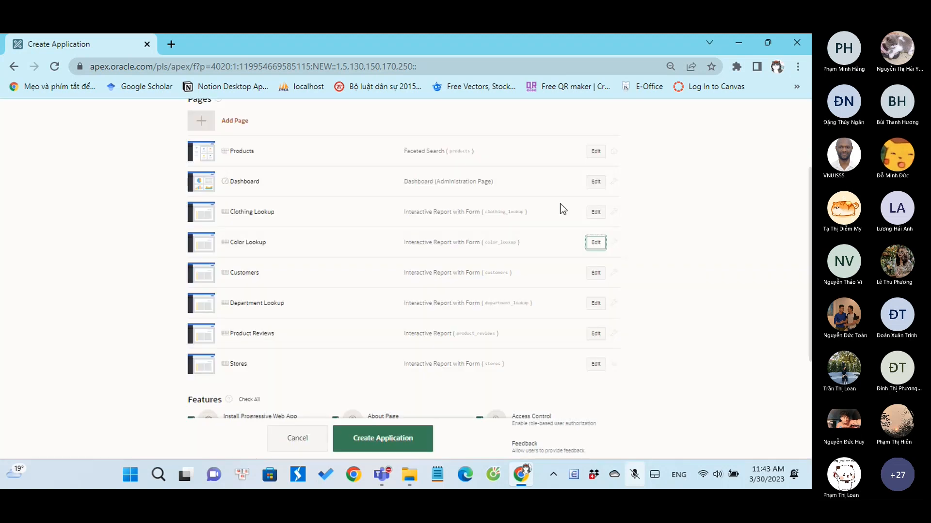
click(595, 274)
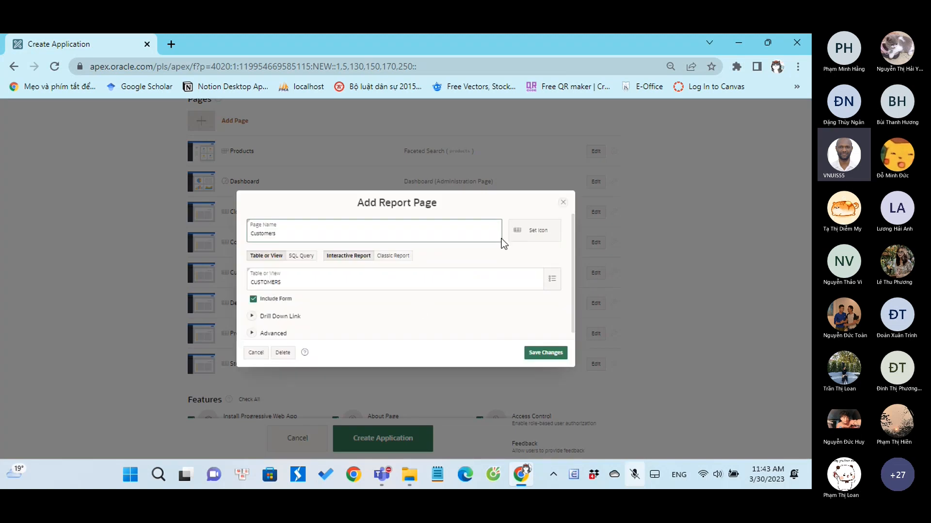
click(563, 202)
click(595, 304)
click(564, 203)
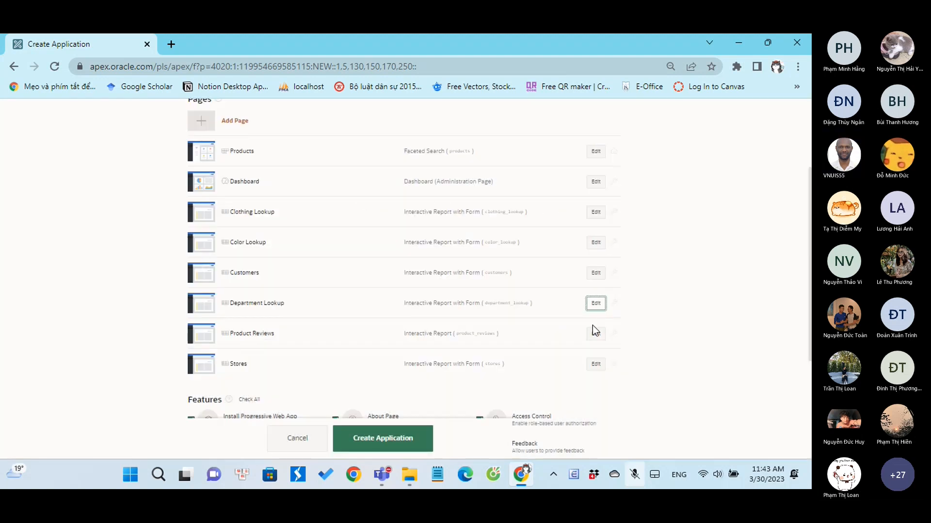
Examine the Product Reviews page's available source tables, drill-down link and advanced settings, and save the page
click(594, 328)
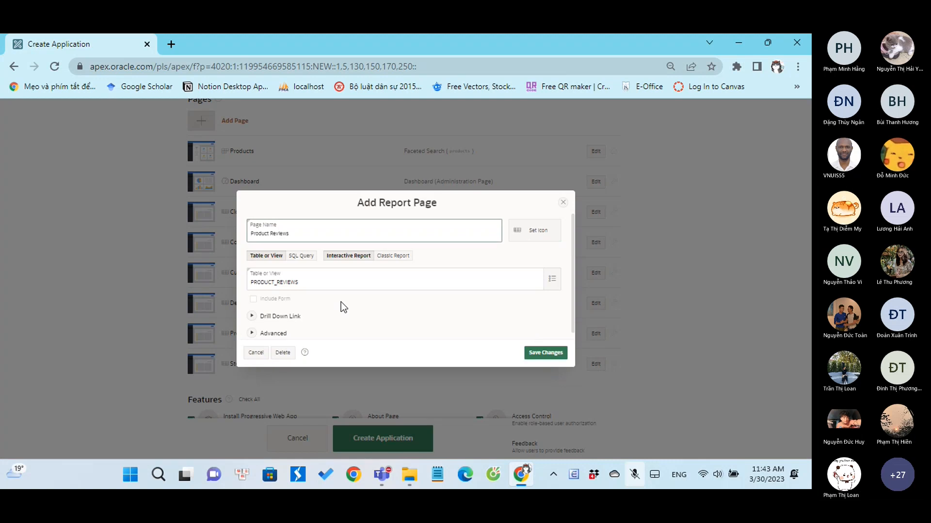
click(551, 278)
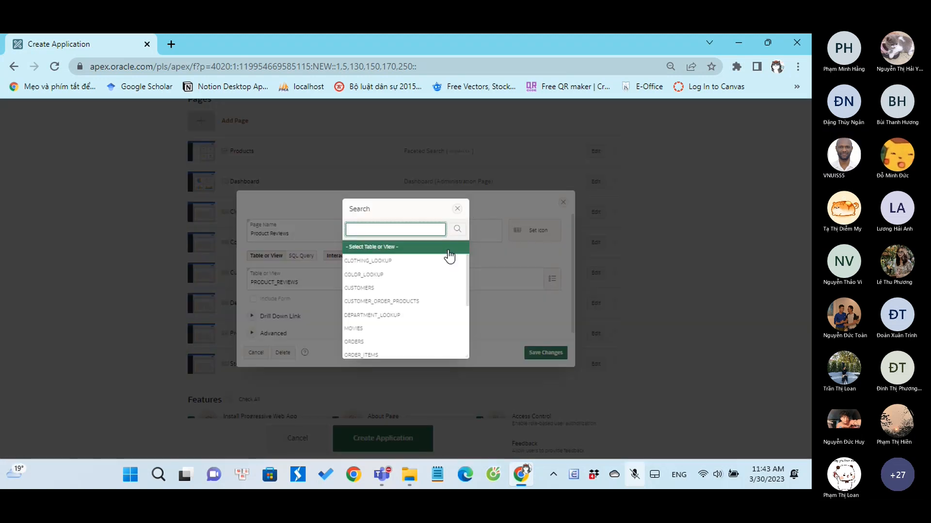
scroll(446, 293, down, 5)
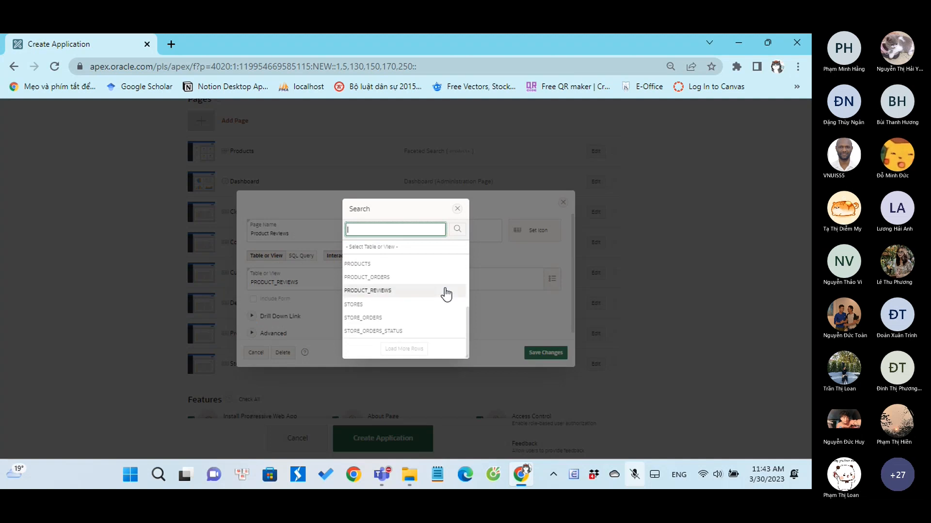
click(459, 207)
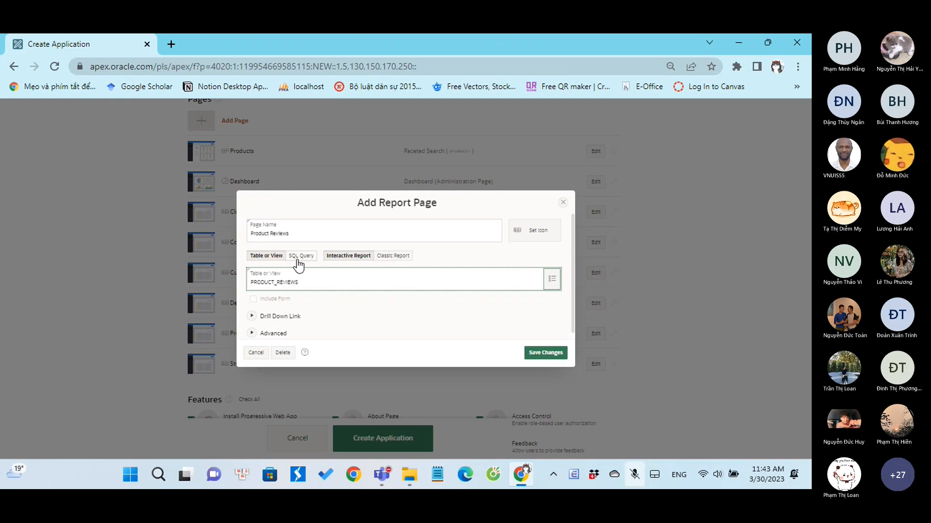
click(252, 316)
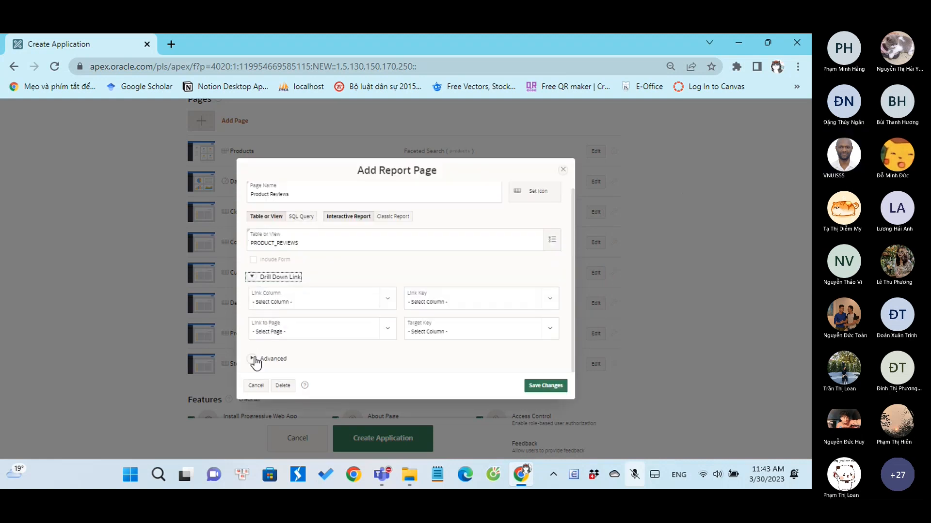
click(253, 359)
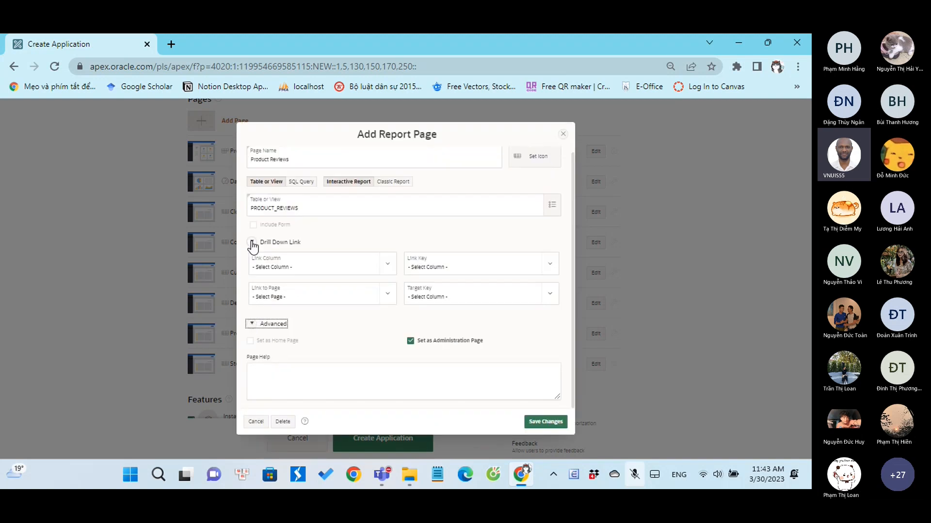
click(252, 242)
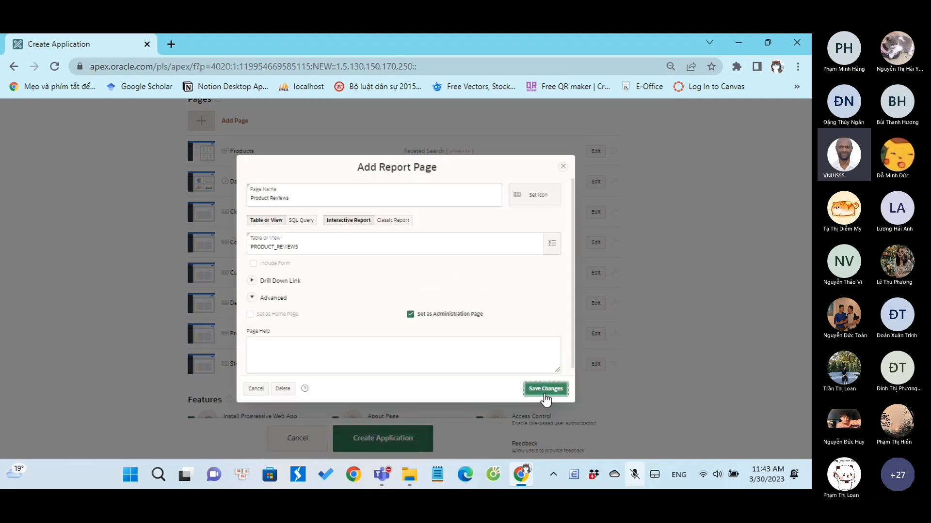
click(546, 388)
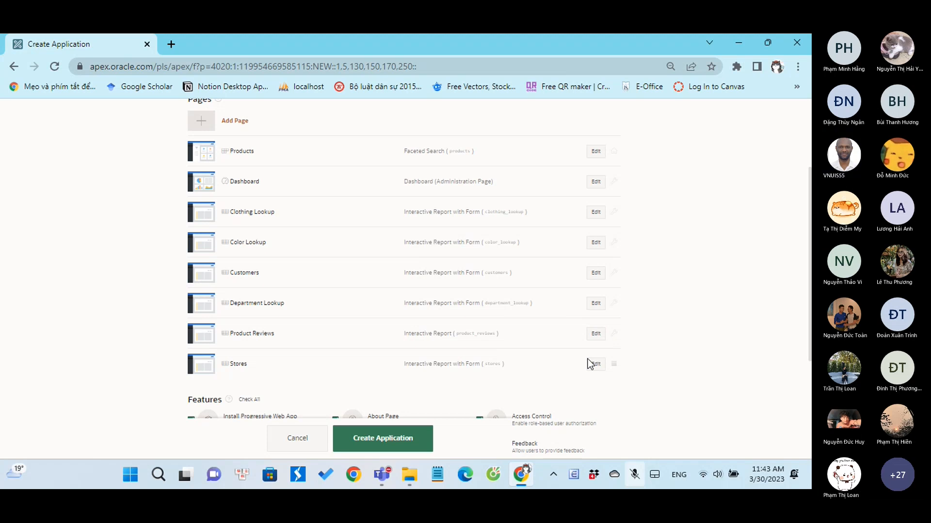
click(592, 364)
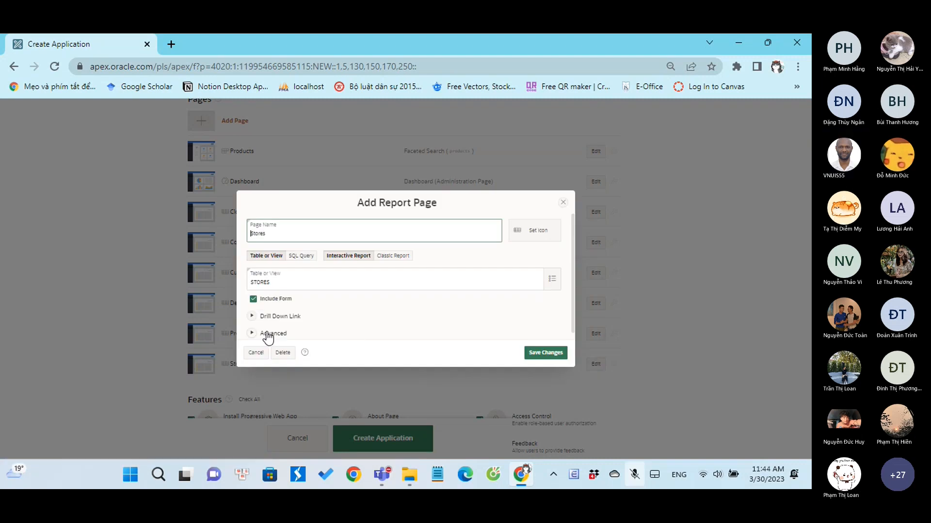
click(772, 272)
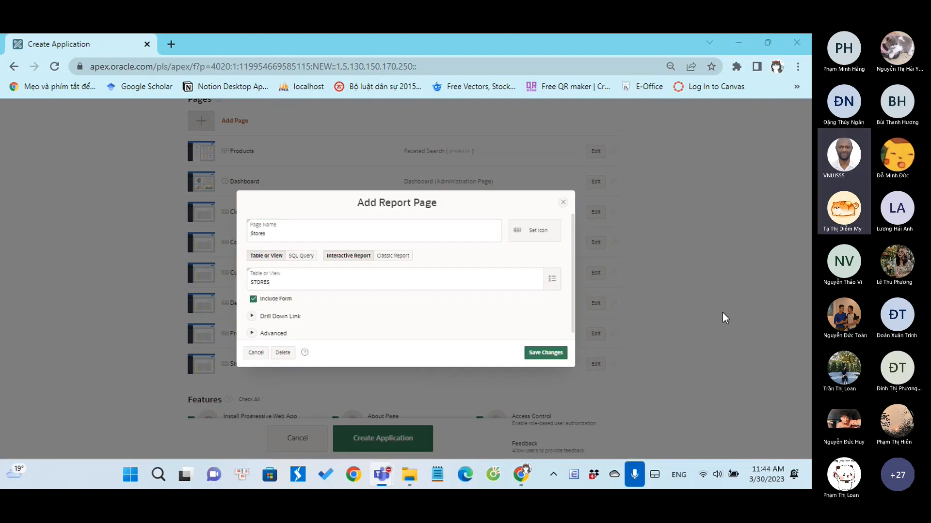
click(252, 334)
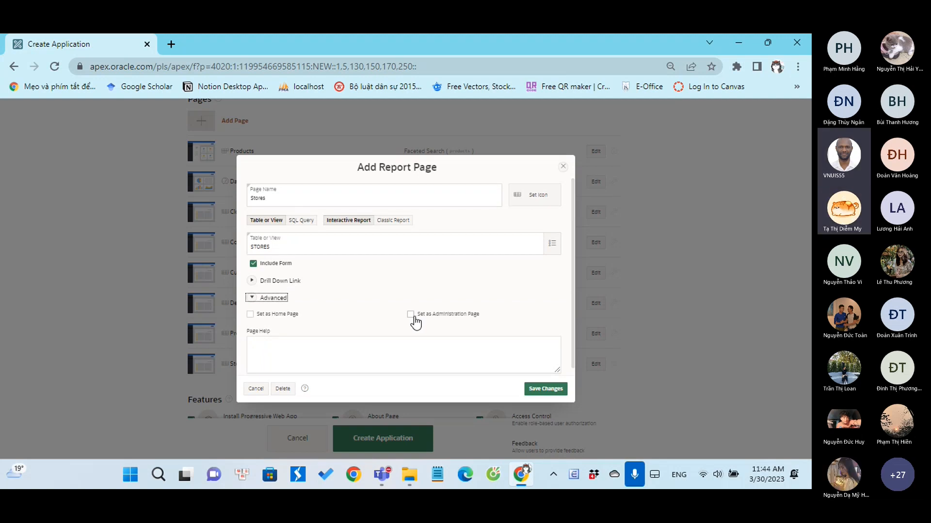
click(563, 168)
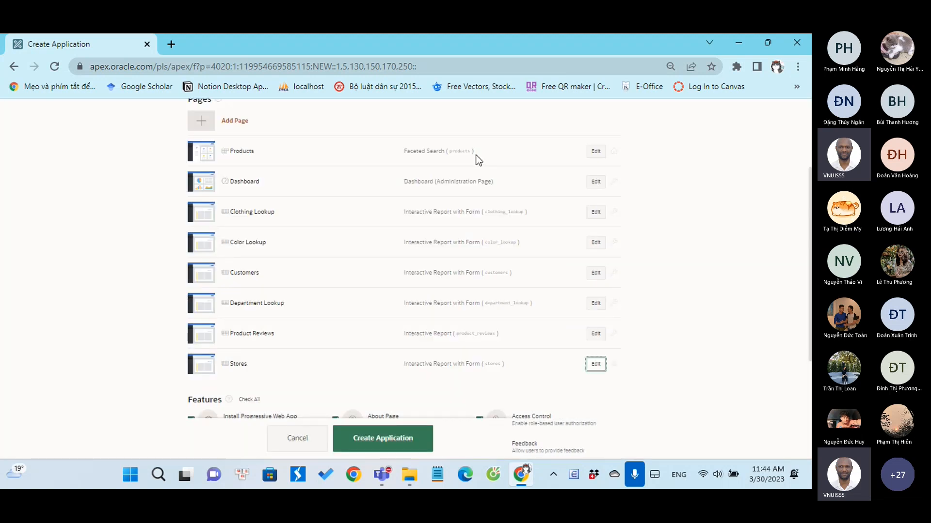
click(601, 369)
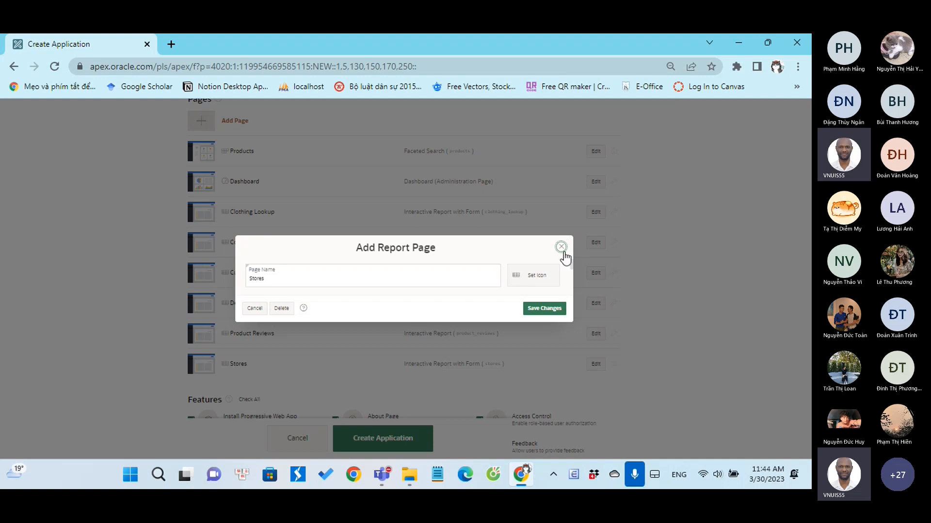
click(561, 202)
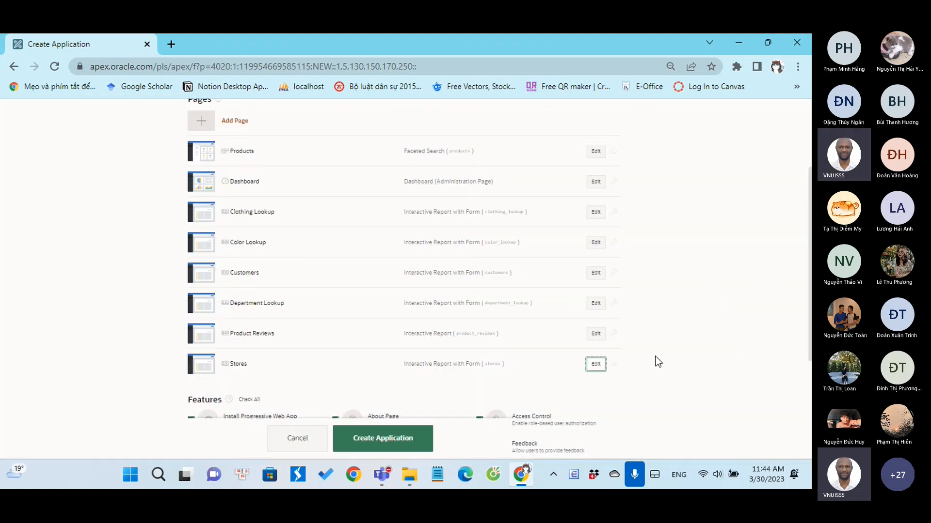
Set the Stores report page as an administration page and save the changes
click(600, 364)
scroll(365, 309, down, 1)
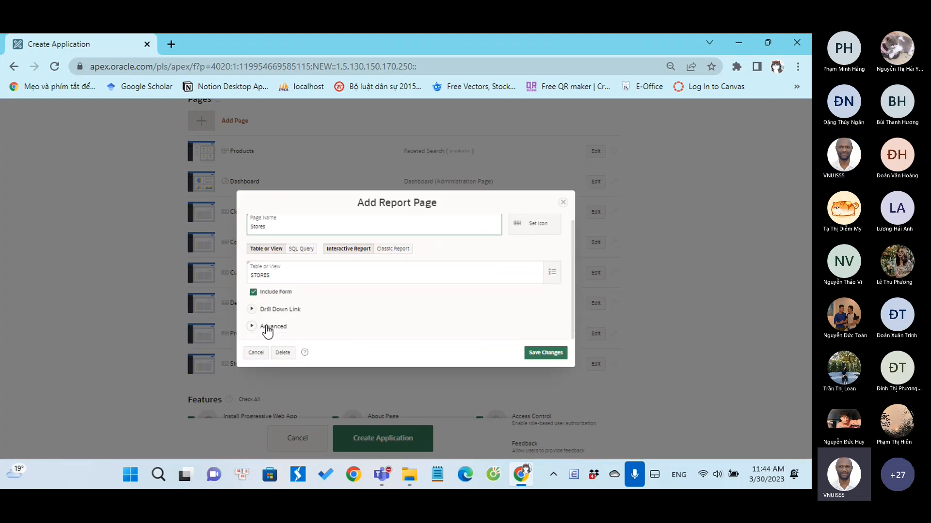
click(256, 324)
click(410, 307)
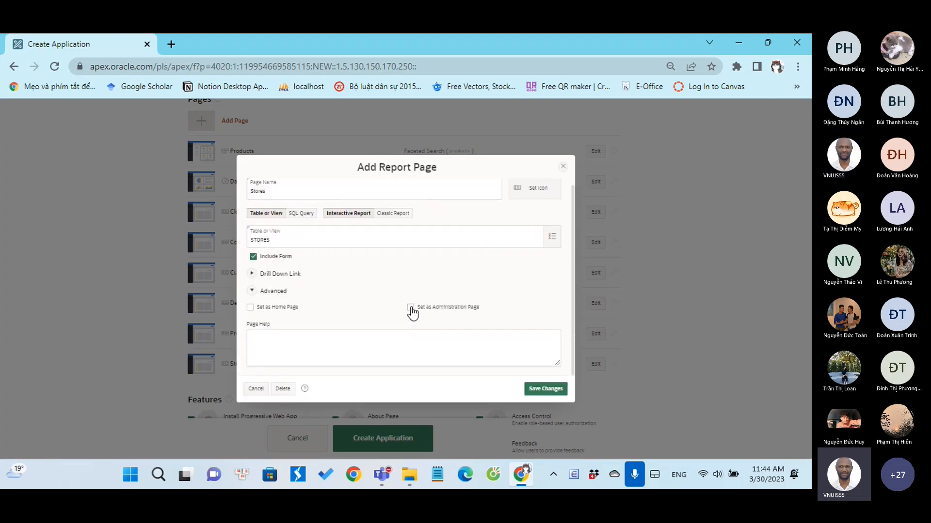
click(545, 390)
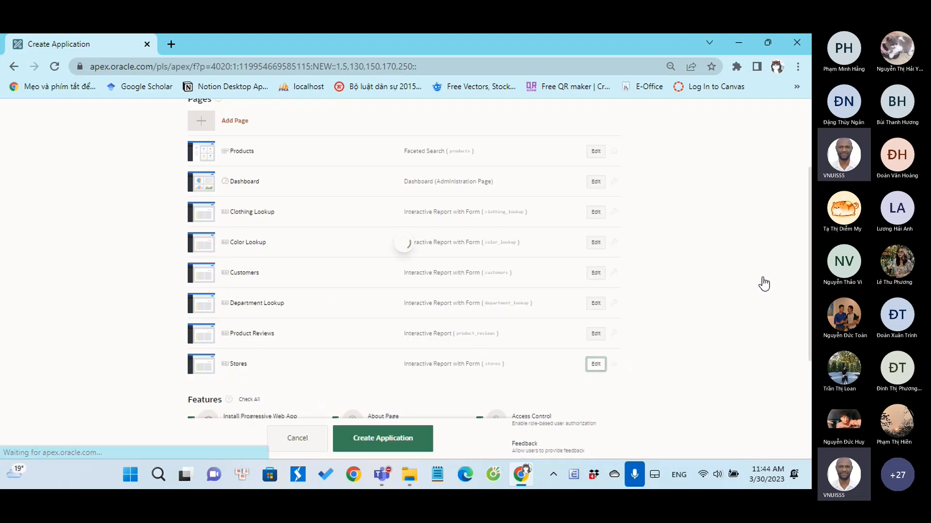
click(763, 278)
click(788, 256)
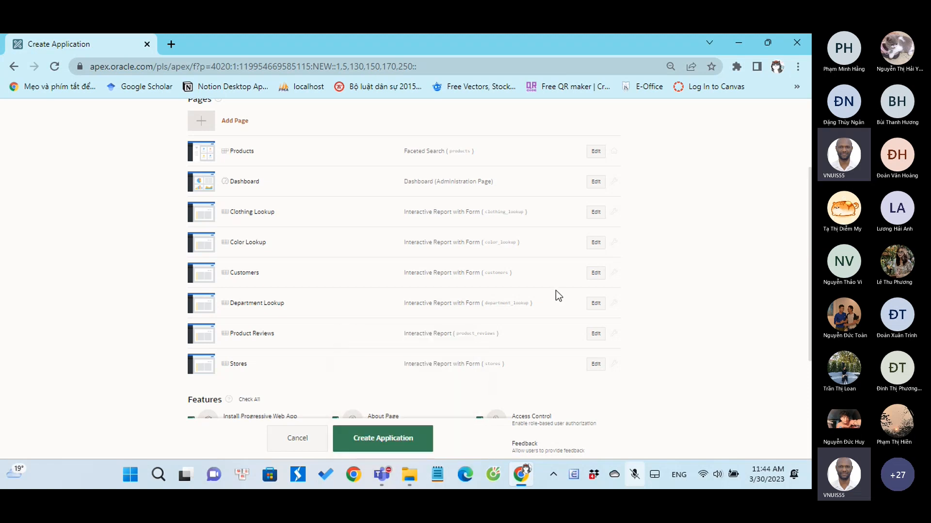
Start a new interactive report page in the application and name it "Manage product"
scroll(556, 294, down, 3)
scroll(323, 234, up, 3)
click(233, 125)
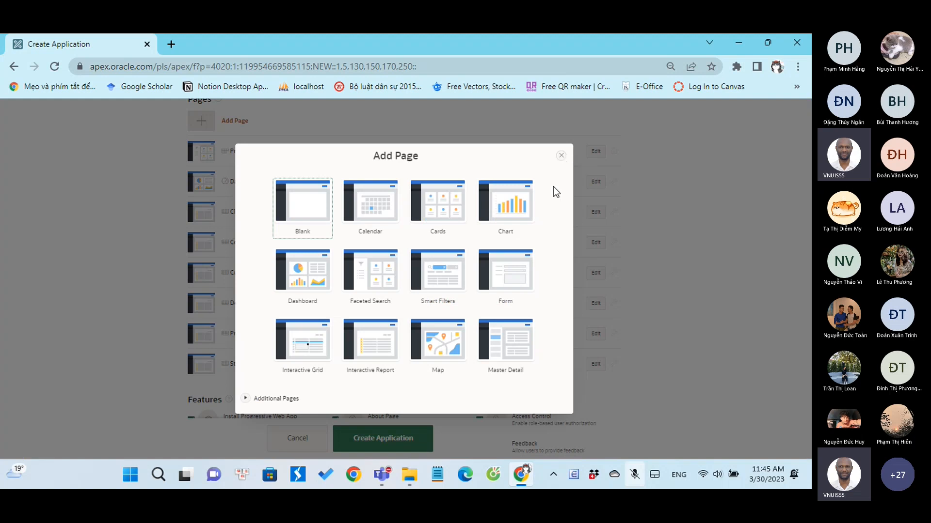
click(379, 349)
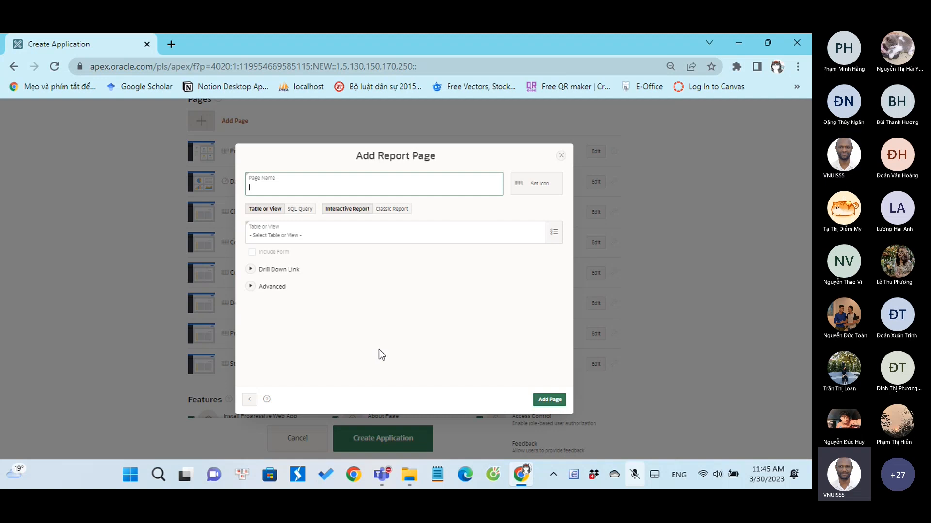
text(Mange)
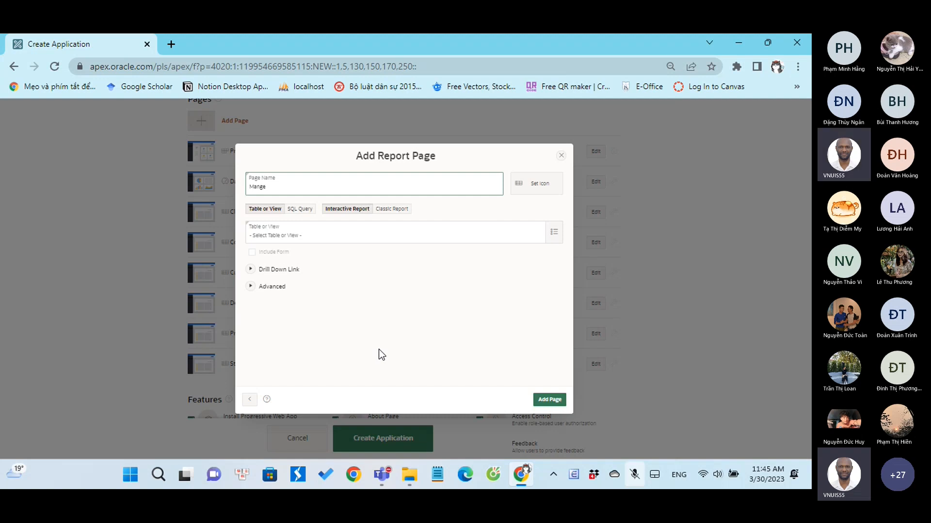
key(BackSpace)
key(BackSpace)
text(age product)
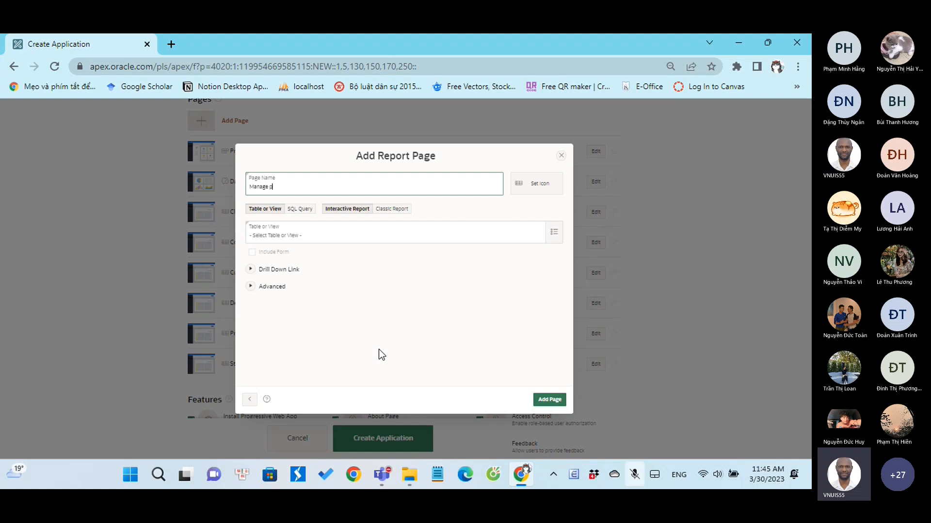
Base the Manage product page on the PRODUCTS table and include a form
click(553, 234)
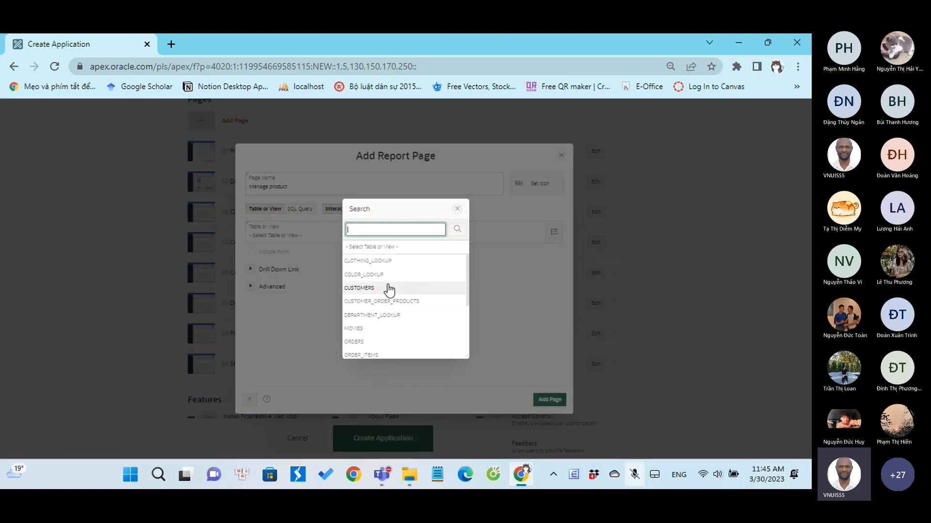
text(p)
scroll(378, 320, down, 5)
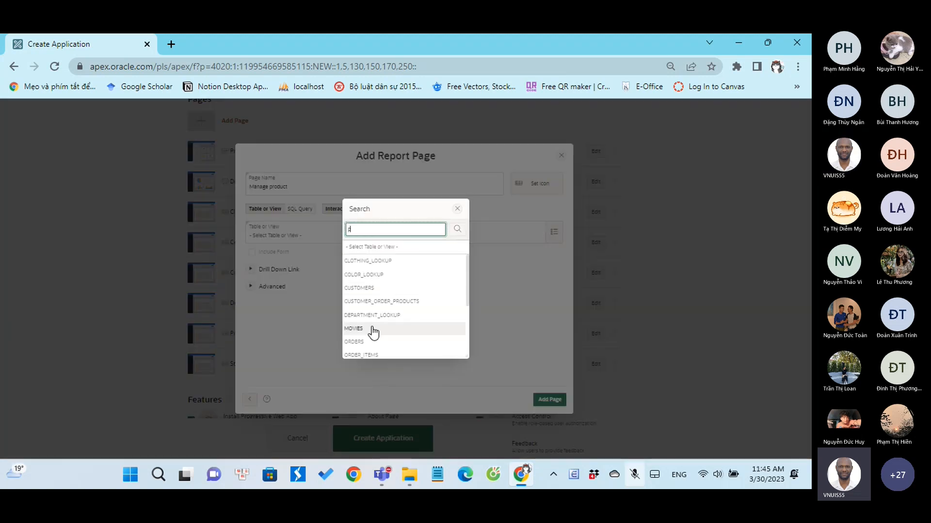
click(377, 266)
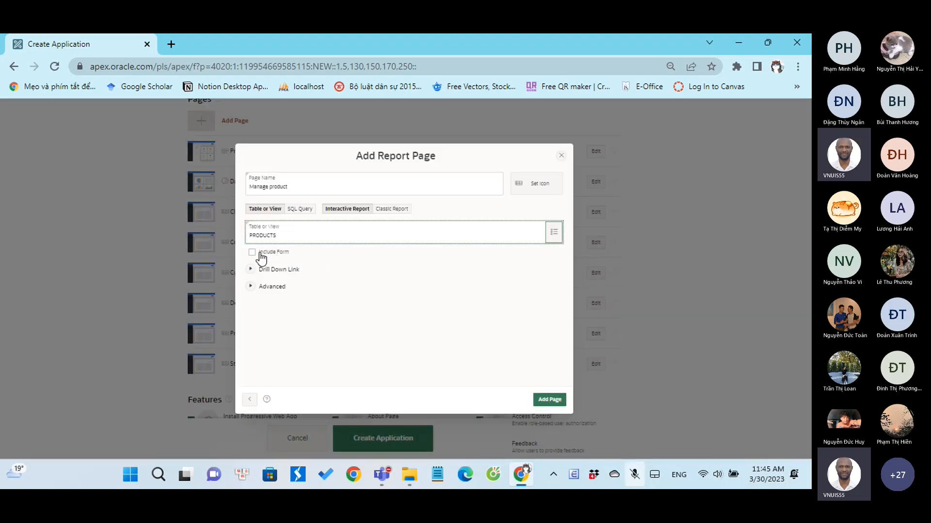
click(260, 253)
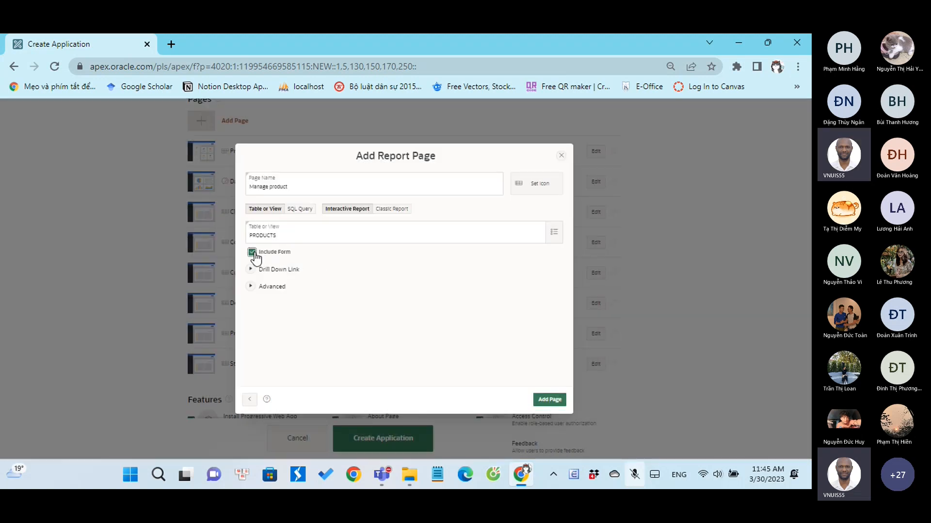
Set the Manage product page as an administration page and add it to the application
click(250, 287)
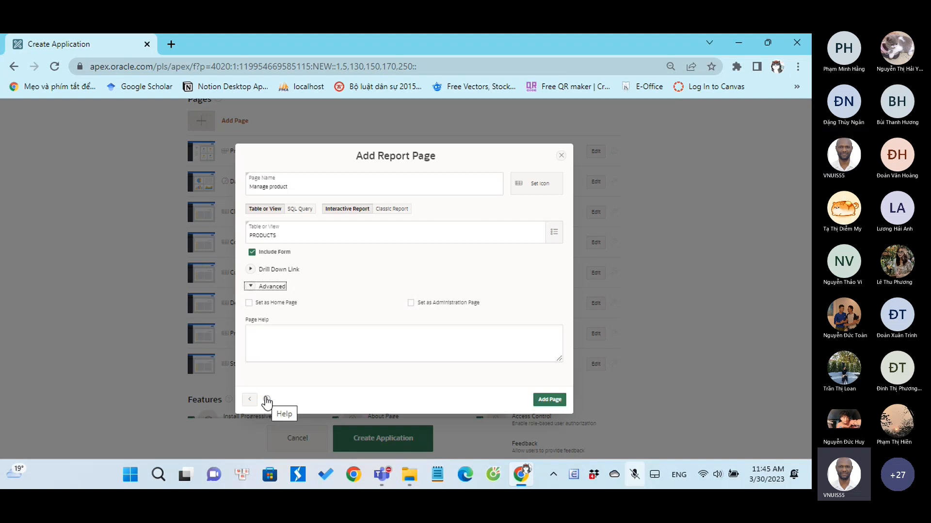
click(250, 269)
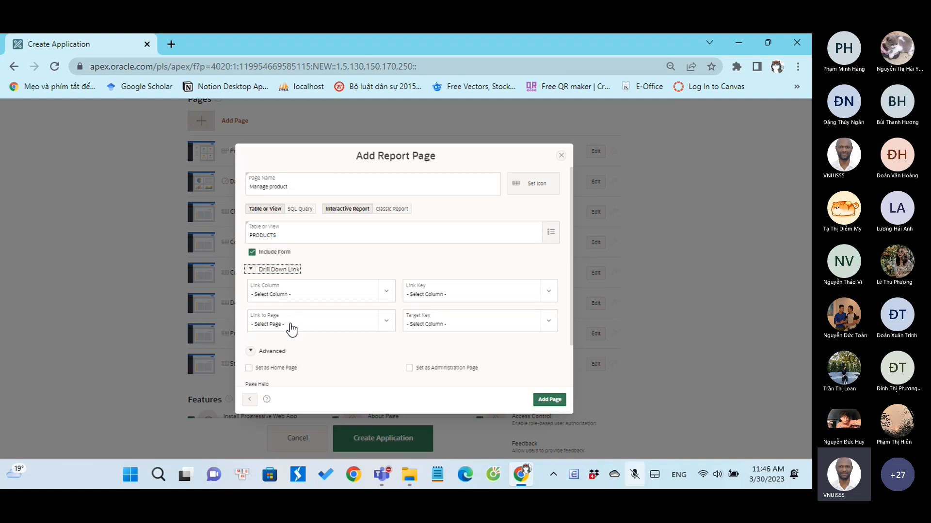
click(251, 270)
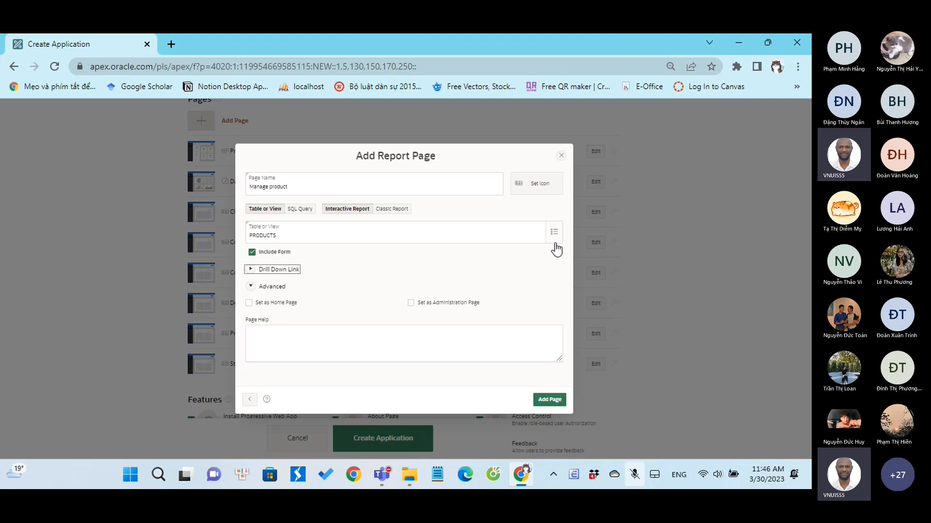
click(411, 303)
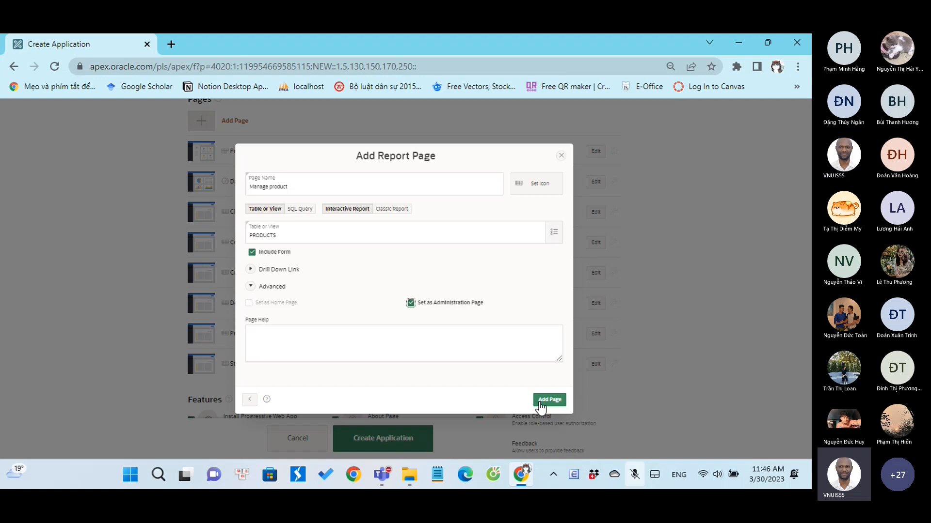
click(539, 402)
scroll(522, 361, down, 2)
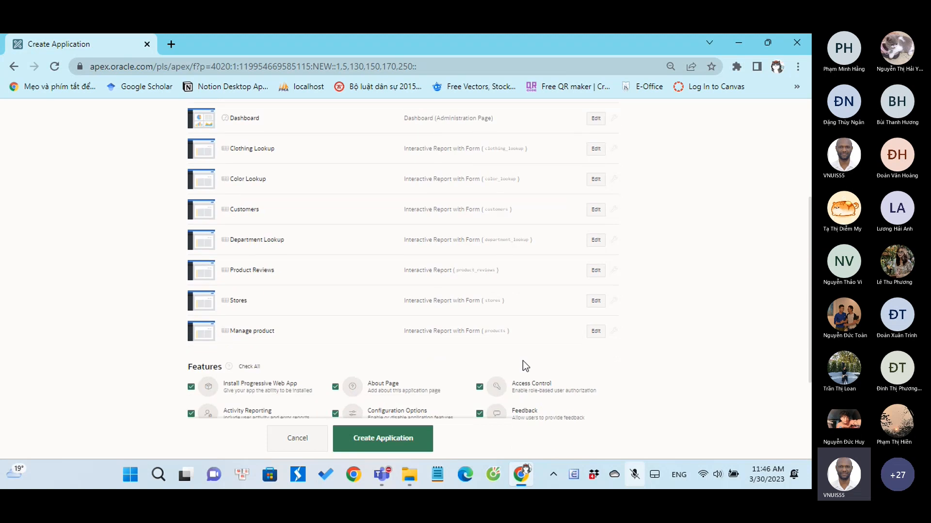
Deselect every application feature except Access Control, including Progressive Web App, About Page, Activity Reporting, Configuration Options, Feedback and Theme Style Selection
scroll(522, 361, up, 2)
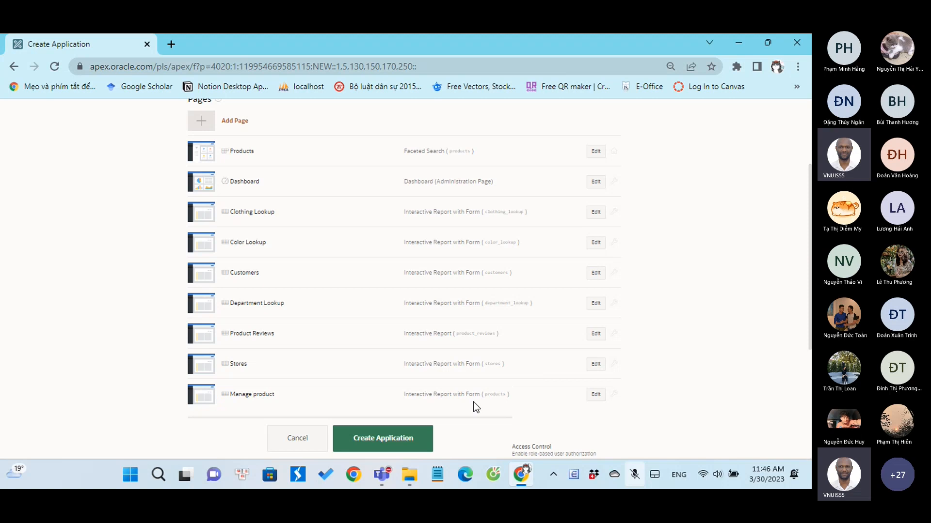
scroll(473, 402, down, 2)
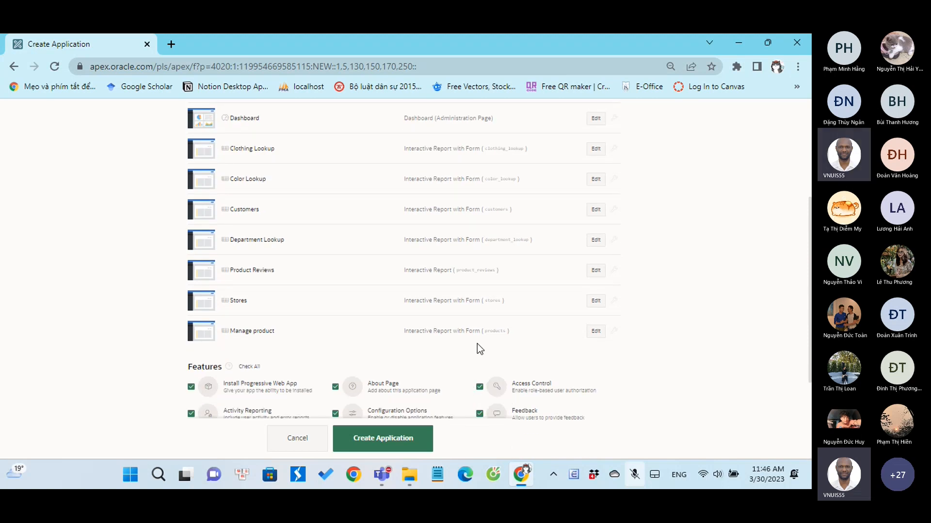
scroll(477, 344, down, 2)
scroll(477, 344, down, 2)
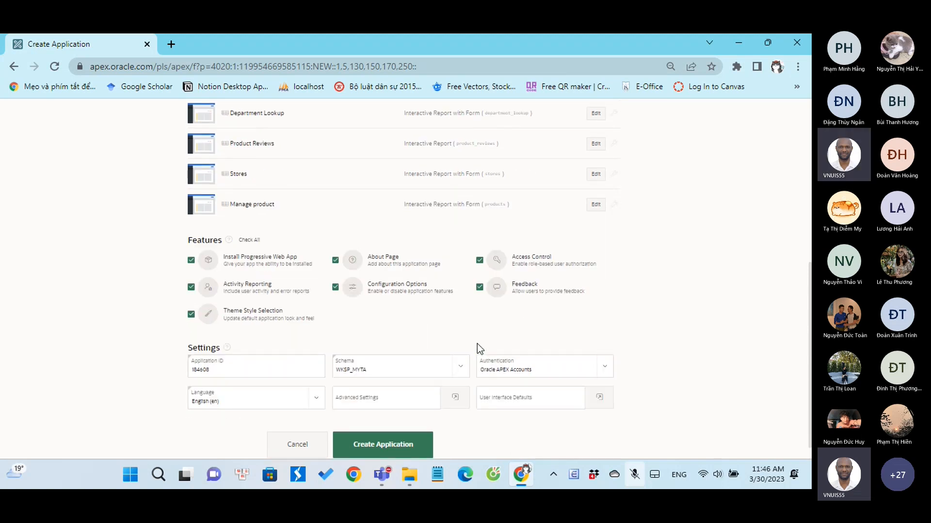
click(480, 288)
click(335, 287)
click(335, 260)
click(191, 260)
click(191, 286)
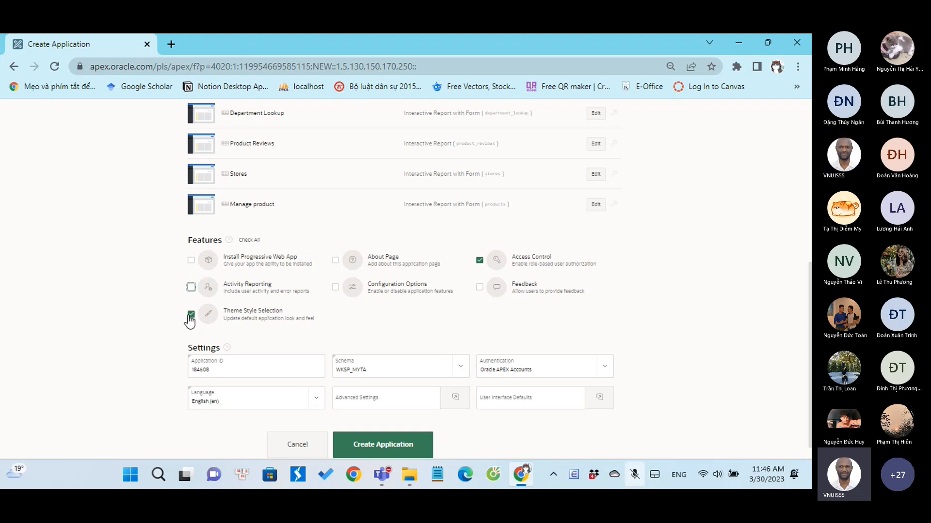
click(191, 314)
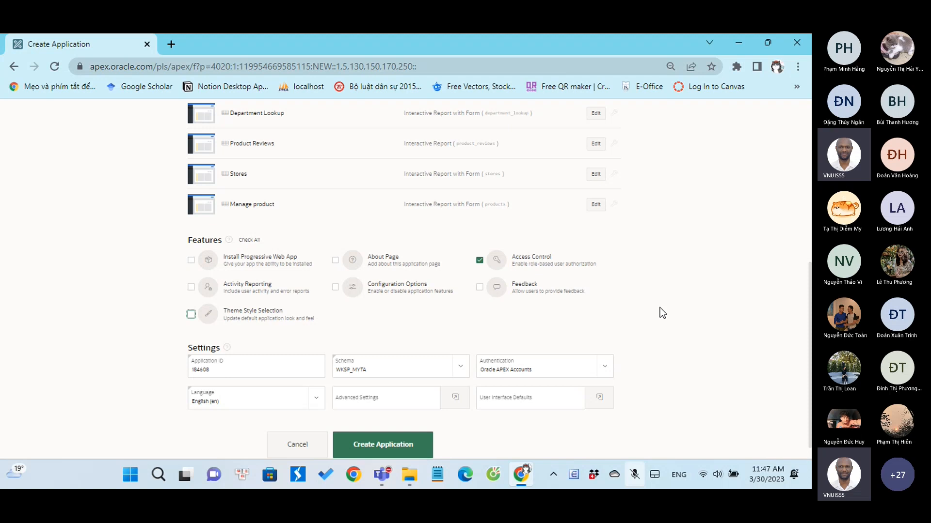
Create the M2 shop application, run it and sign in with the prefilled credentials
click(425, 454)
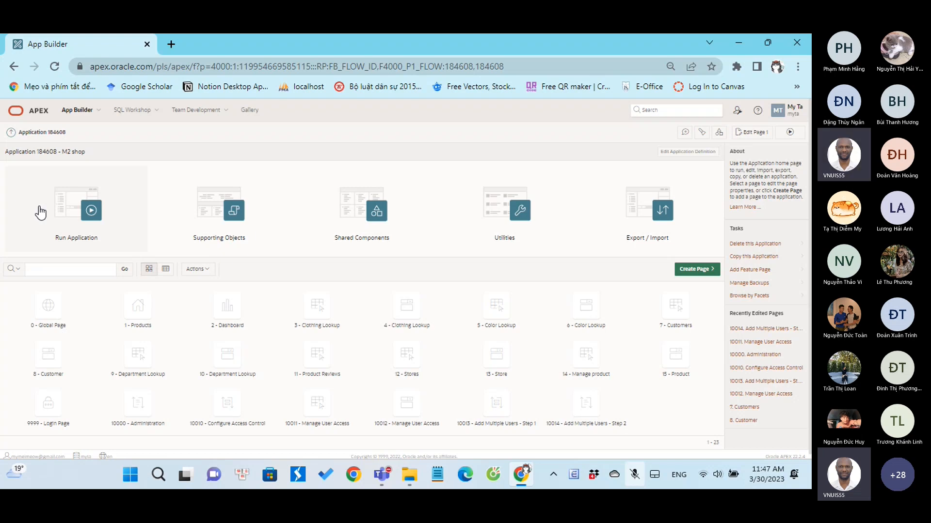
click(59, 214)
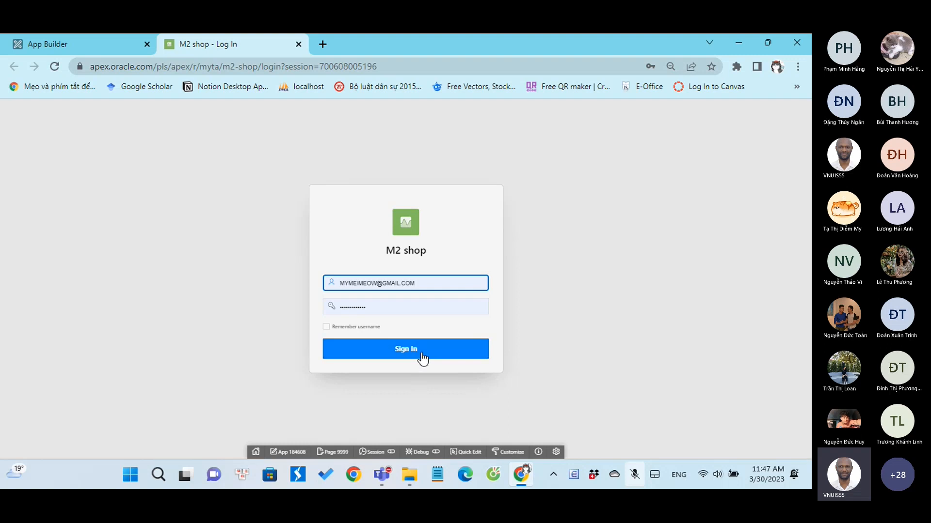
click(421, 357)
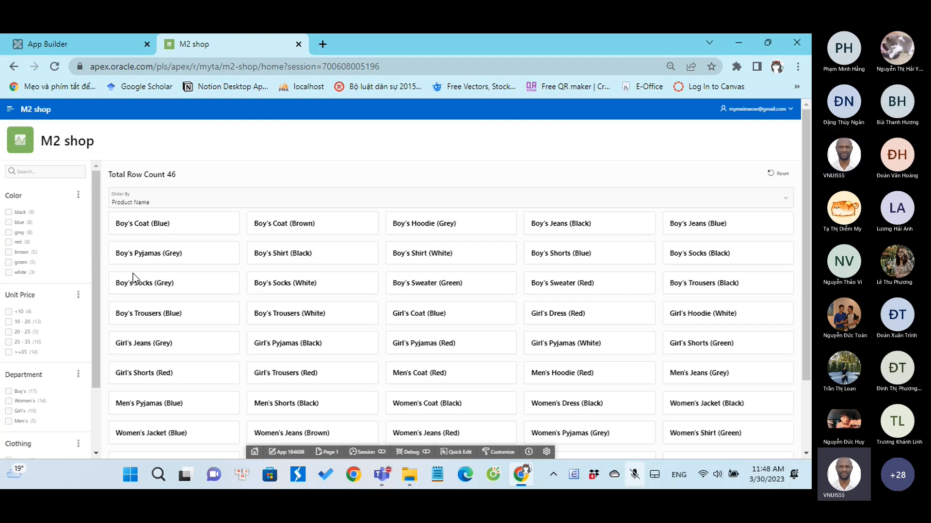
Look through the product cards on the M2 shop home page and open the Administration page
scroll(133, 274, down, 2)
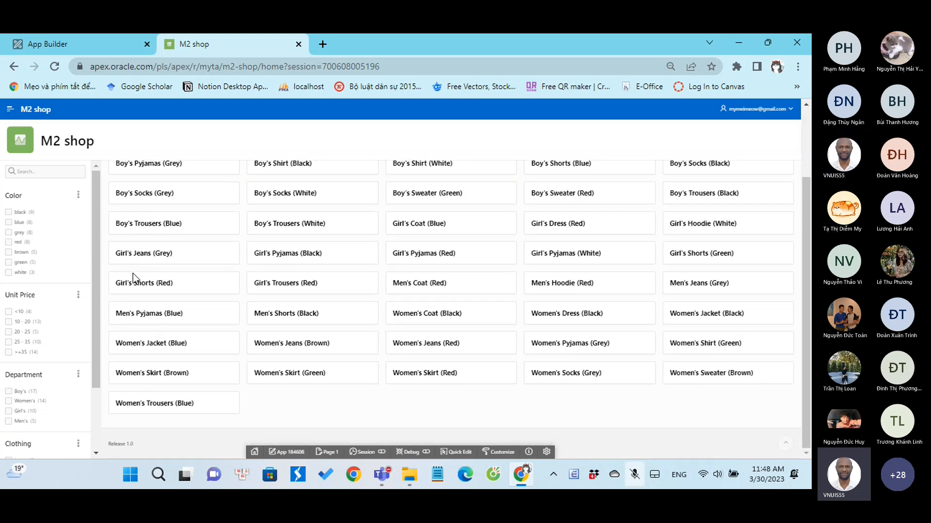
scroll(132, 274, up, 2)
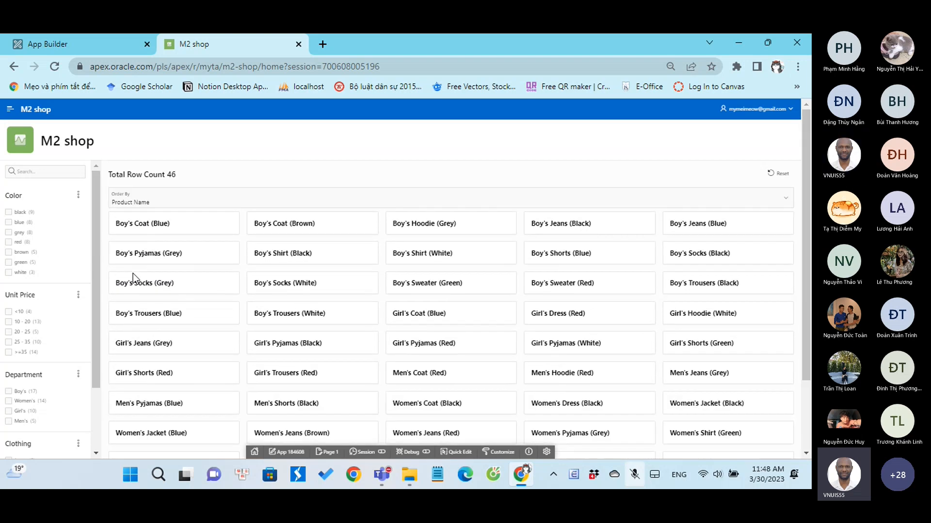
click(10, 109)
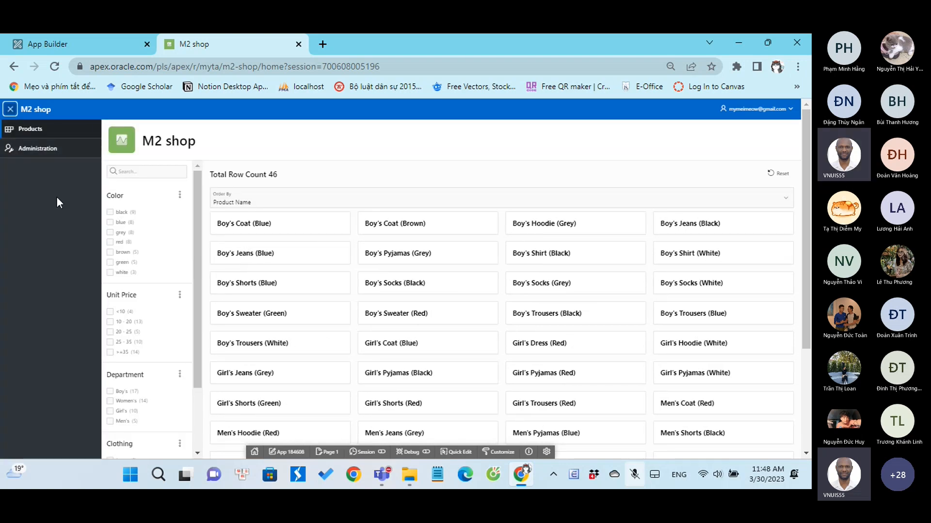
click(45, 151)
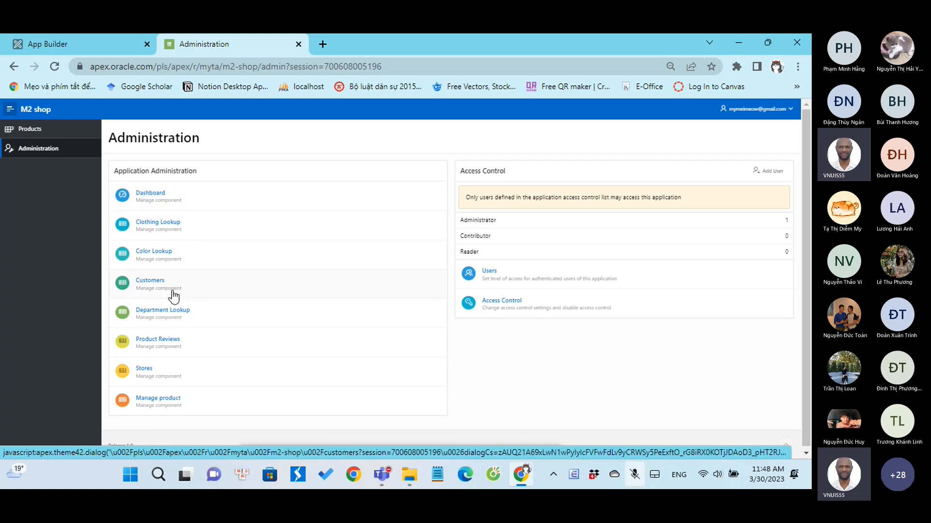
Open the Manage product report, view its blank product creation form and close the form without creating a product
click(168, 410)
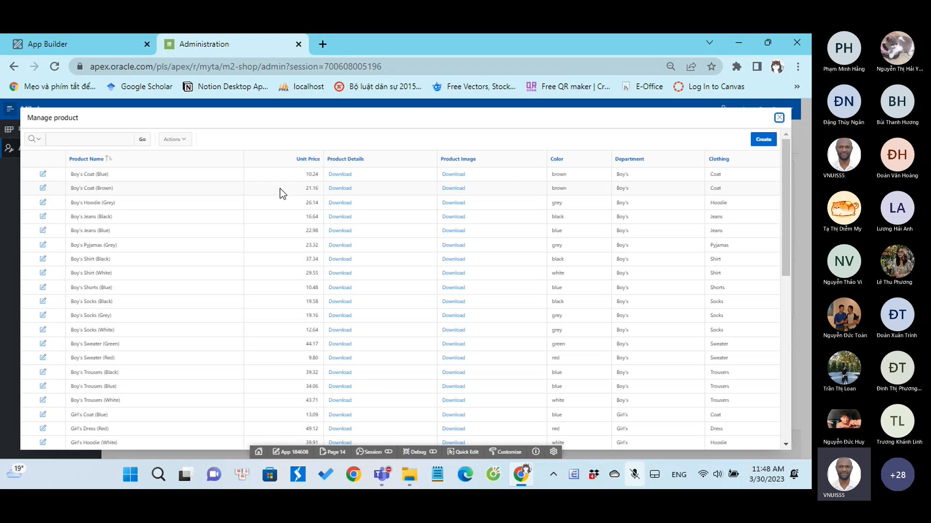
click(768, 144)
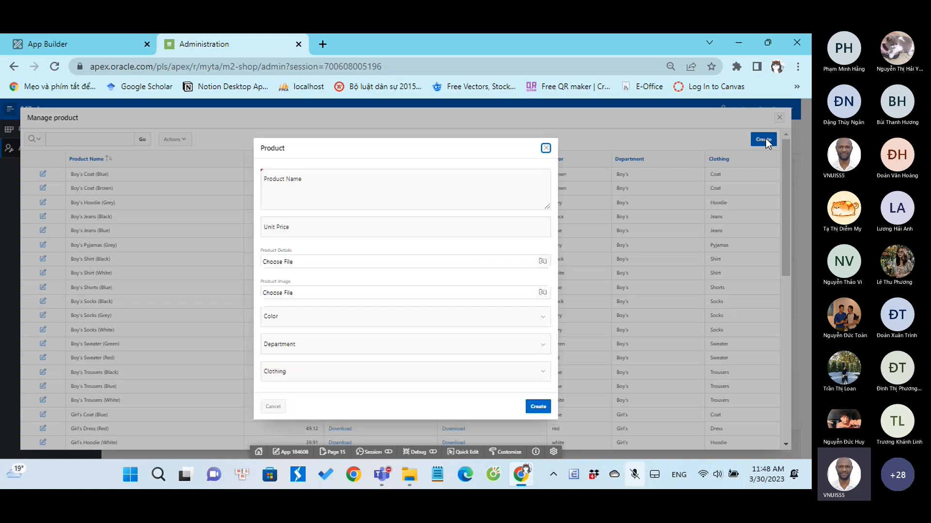
click(313, 197)
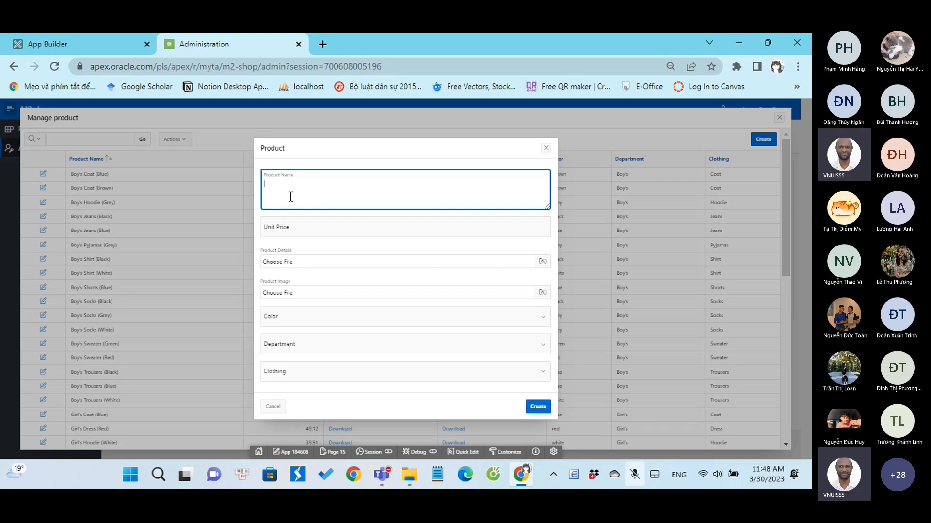
click(545, 149)
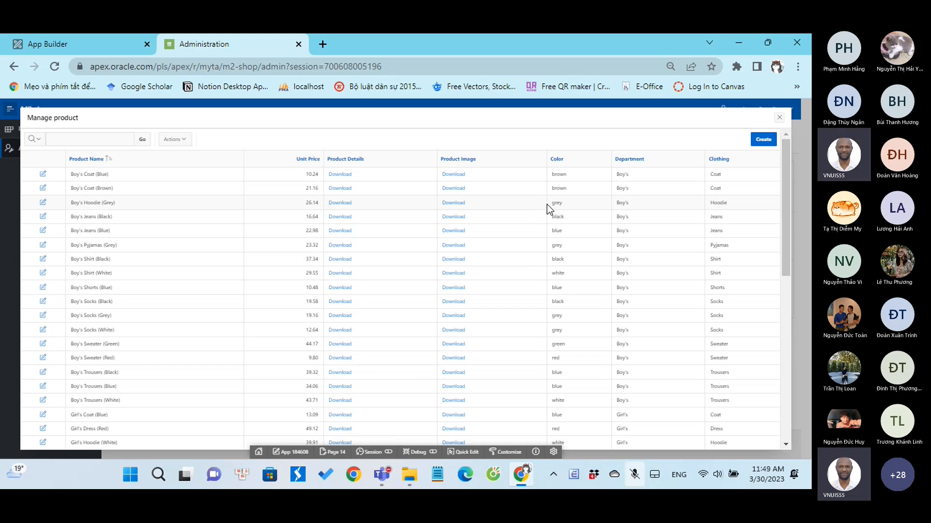
Close the Manage product report and open the Stores report from the Administration page
click(779, 117)
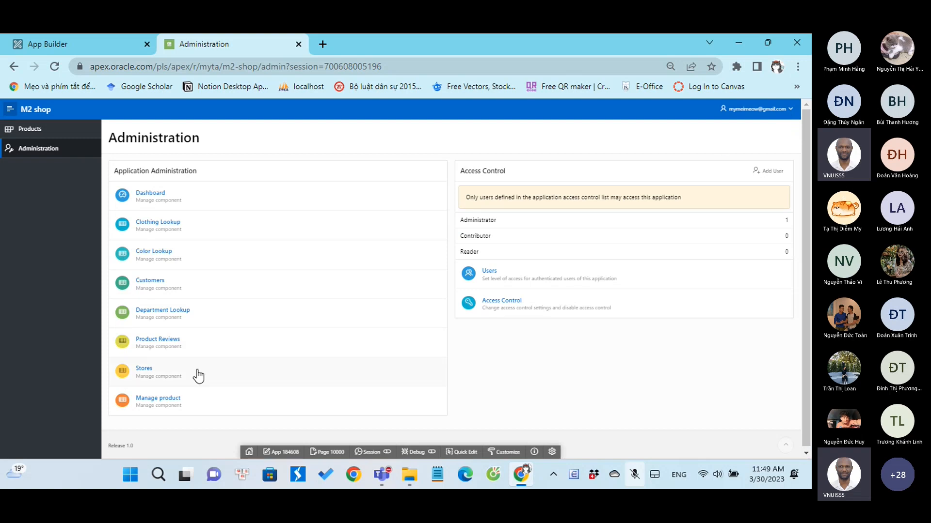
click(153, 377)
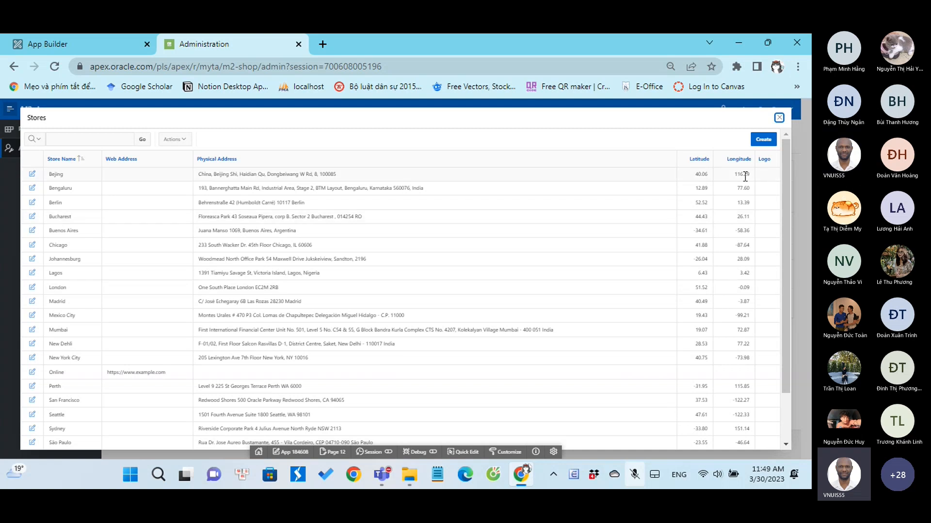
Start a new store record with Hanoi as both the store name and the physical address
click(764, 140)
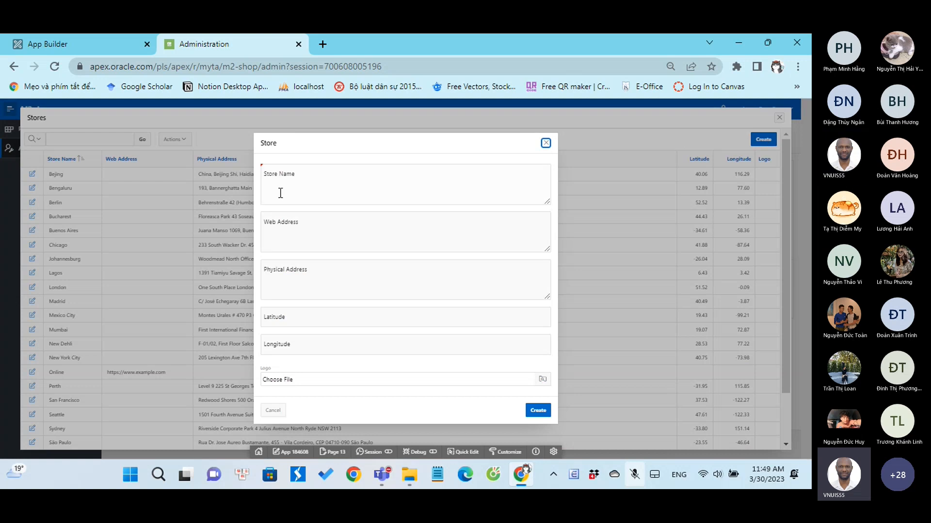
click(280, 193)
text(H)
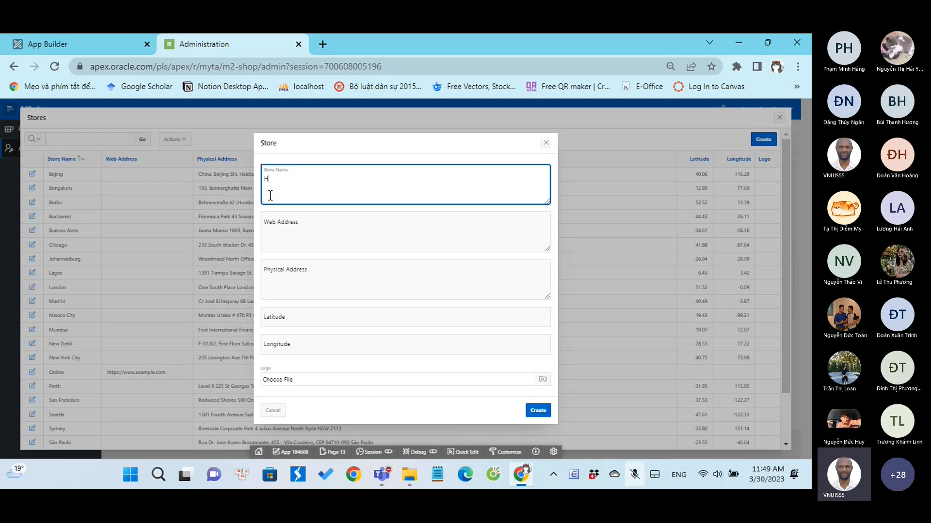
text(anoi)
click(311, 237)
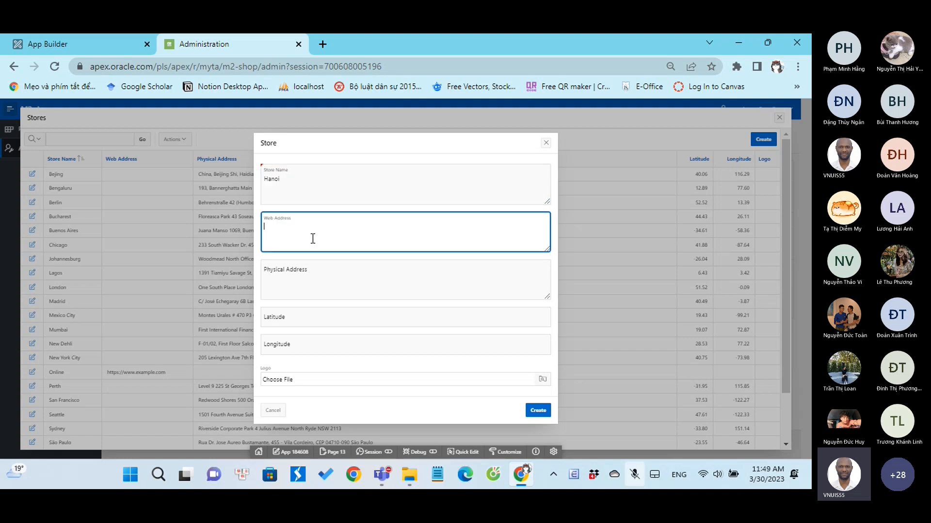
click(316, 286)
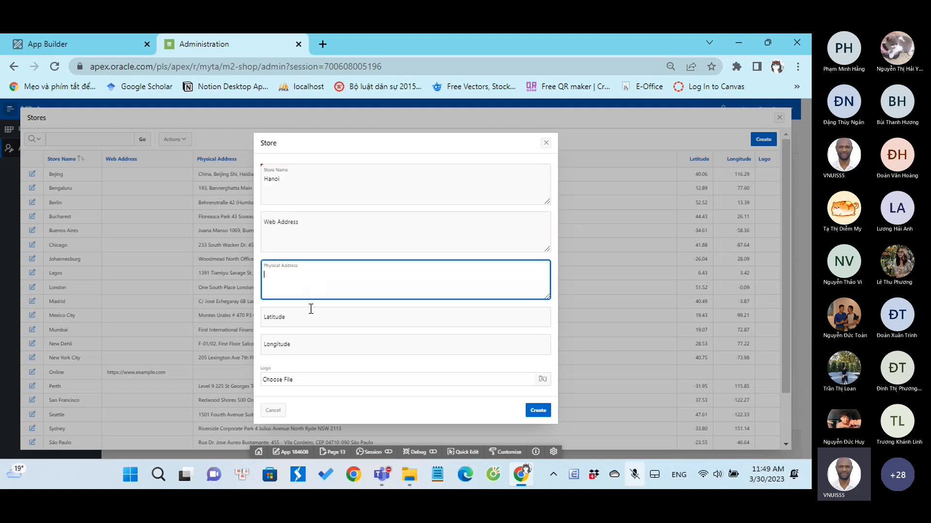
click(309, 318)
click(330, 293)
text(Hanoi)
click(338, 316)
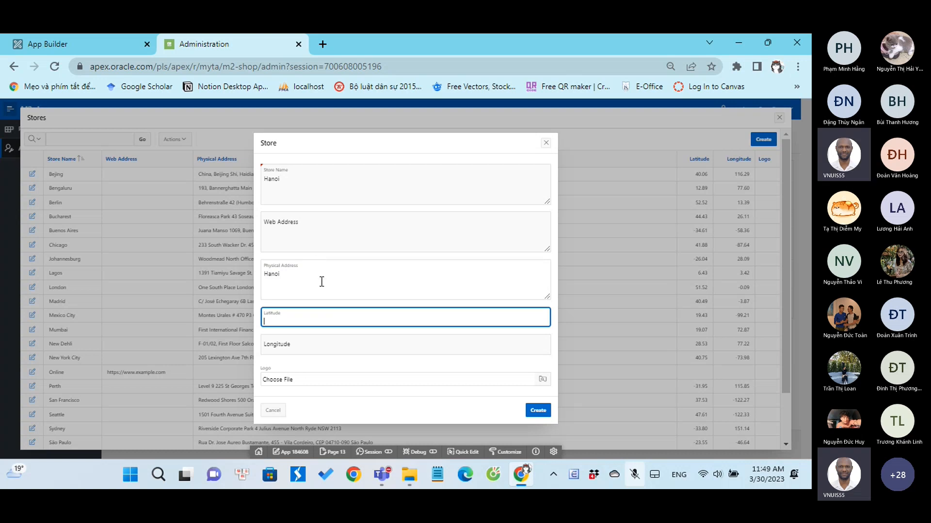
Open Google Maps in a new browser tab and copy the coordinates of the Văn Miếu – Quốc Tử Giám spot in Hanoi
click(322, 44)
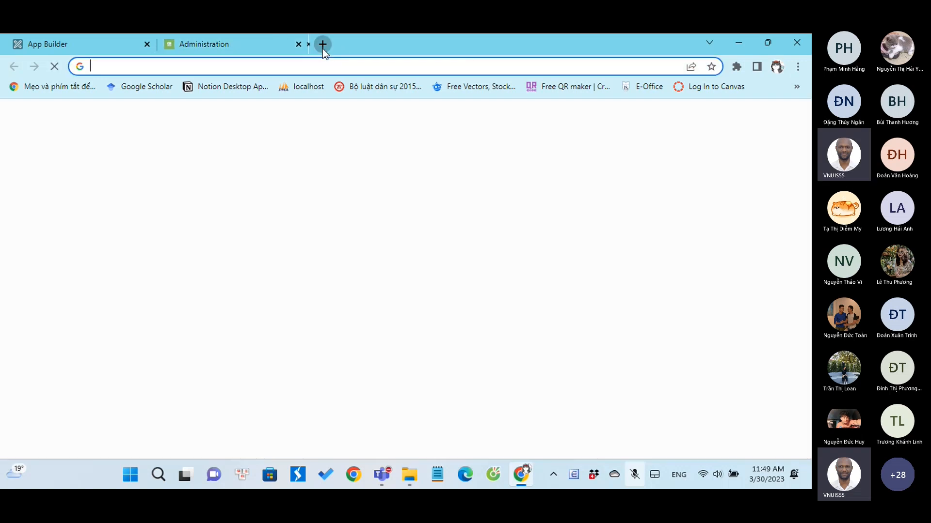
text(map)
key(BackSpace)
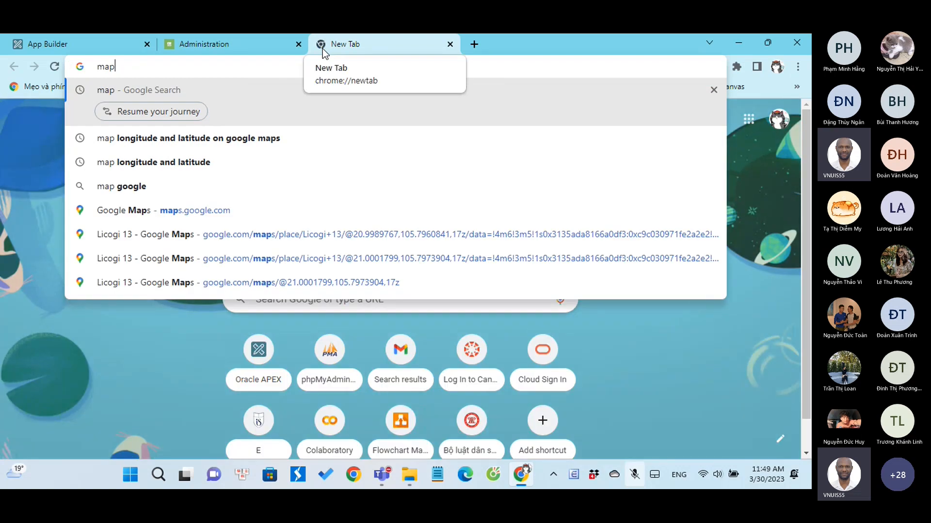
click(182, 211)
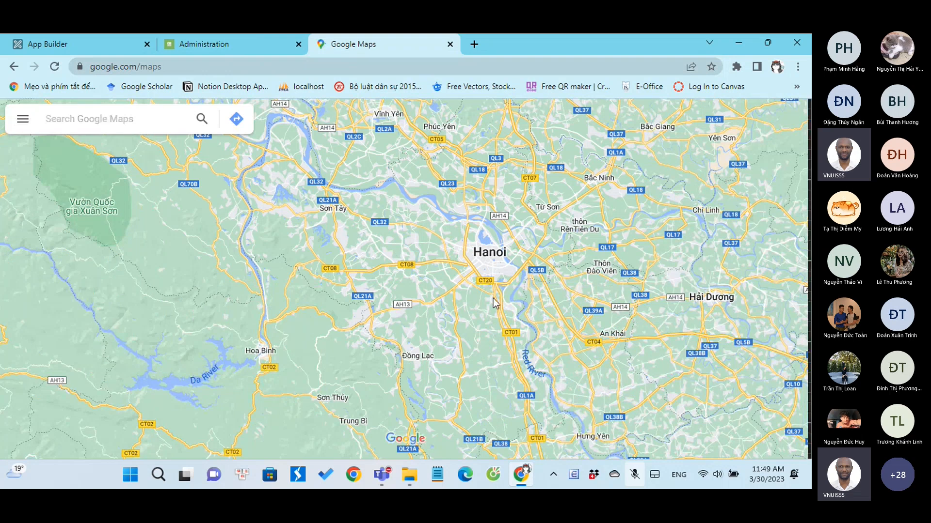
scroll(515, 270, up, 5)
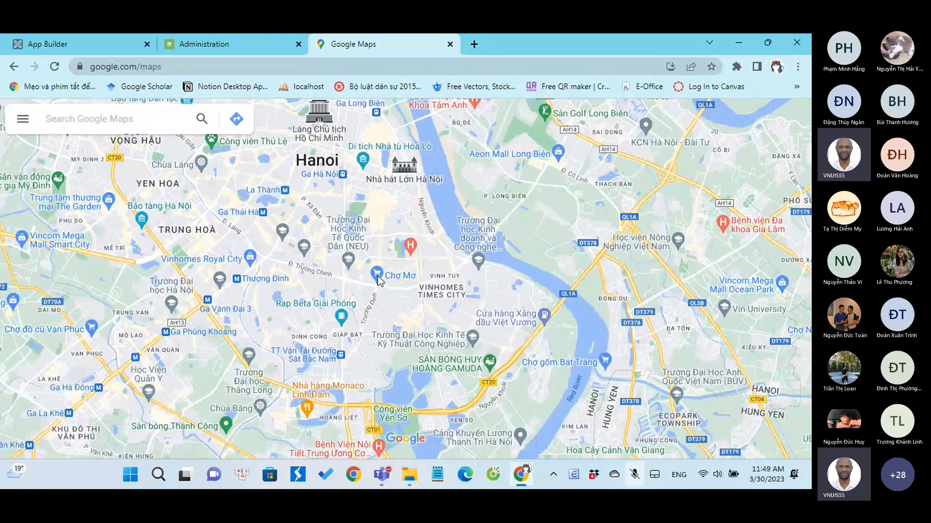
scroll(331, 276, up, 3)
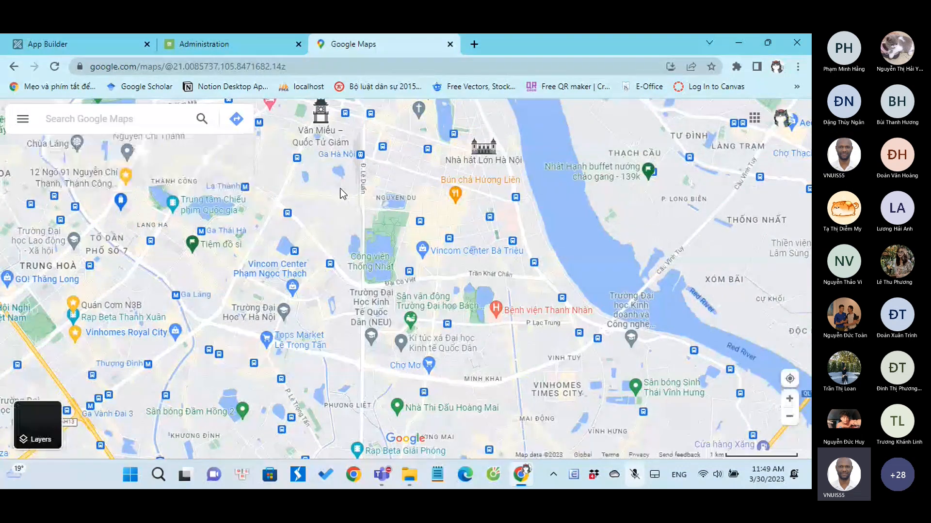
drag(343, 192, 377, 255)
right_click(356, 180)
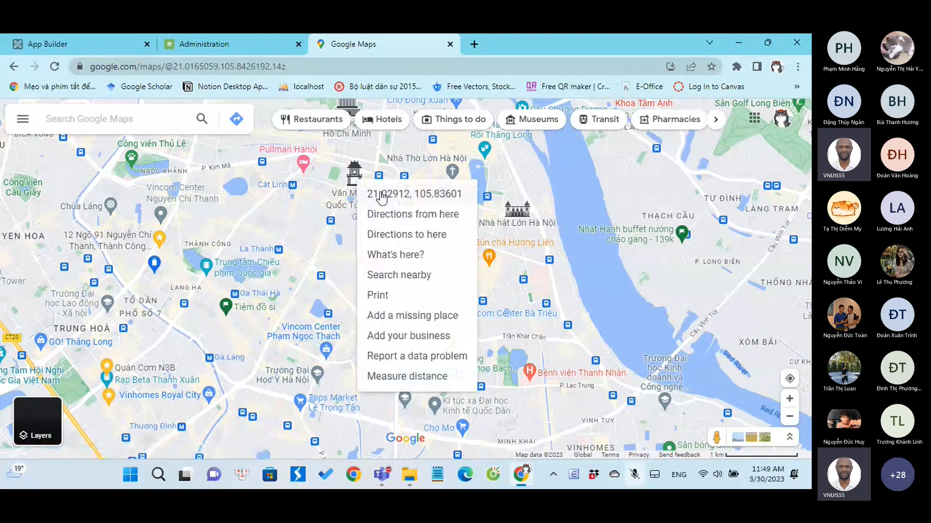
click(379, 190)
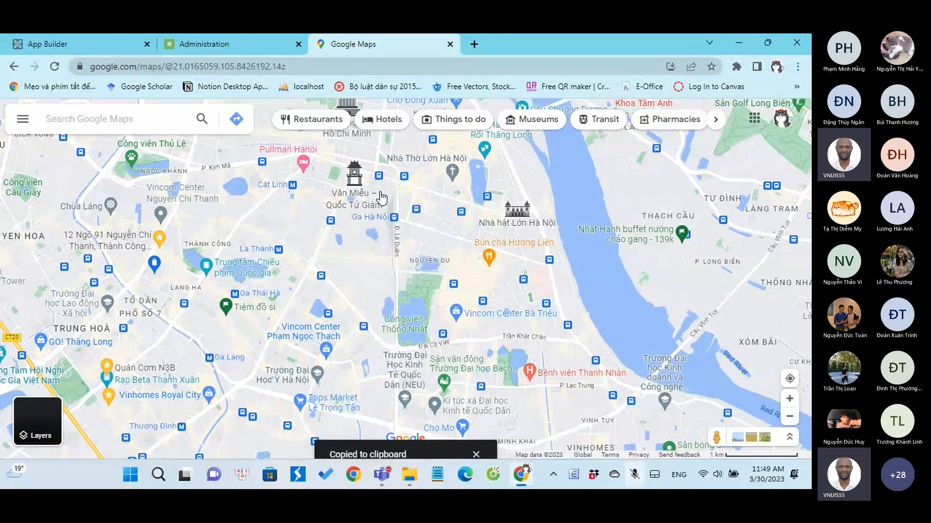
Return to the store form, set Latitude to 21.029124433649507 from the copied coordinates and move the remaining part into Longitude
click(255, 38)
key(ctrl+v)
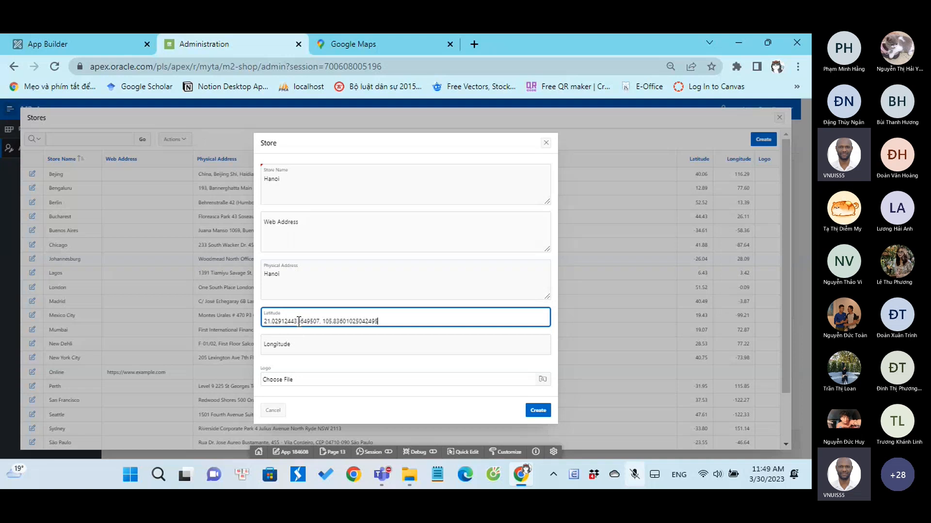
drag(378, 321, 320, 324)
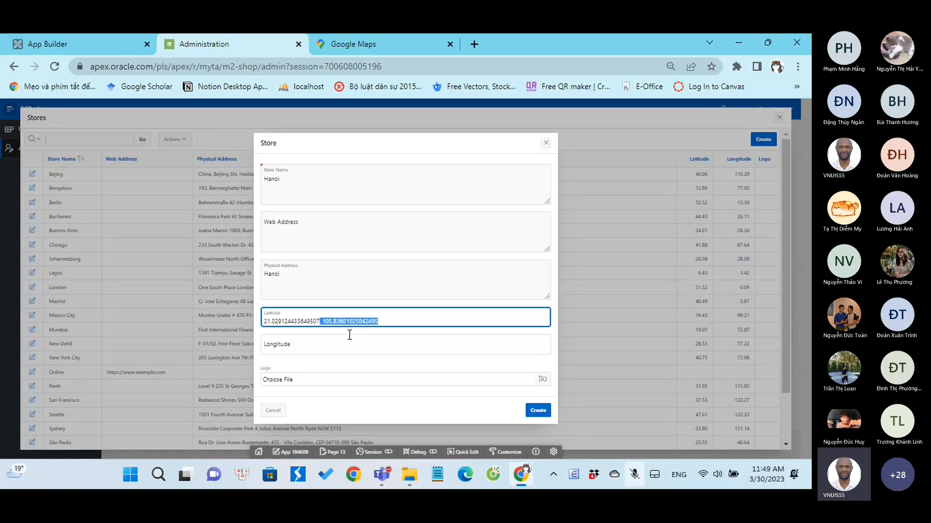
key(ctrl+x)
click(322, 344)
key(ctrl+v)
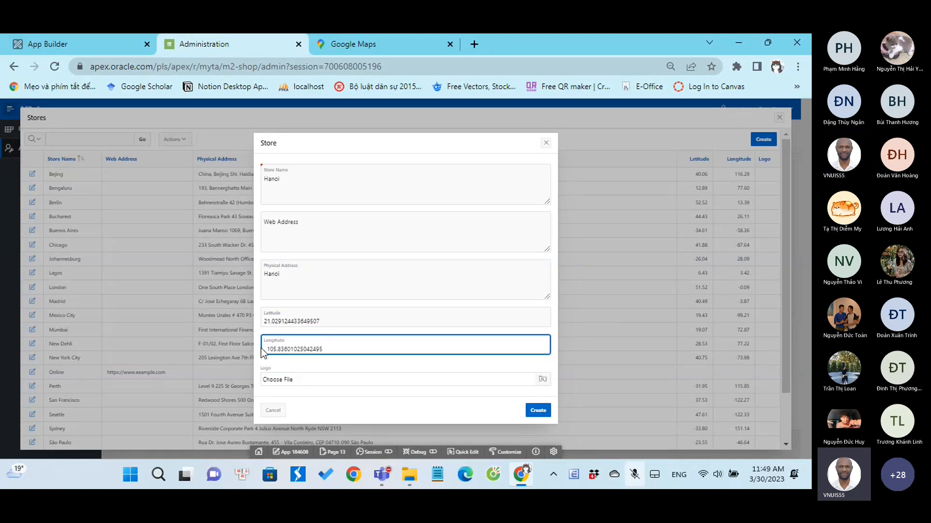
Clean the longitude down to 105.83601025042495, then create the Hanoi store and close the Stores report
drag(266, 349, 256, 350)
key(BackSpace)
click(379, 362)
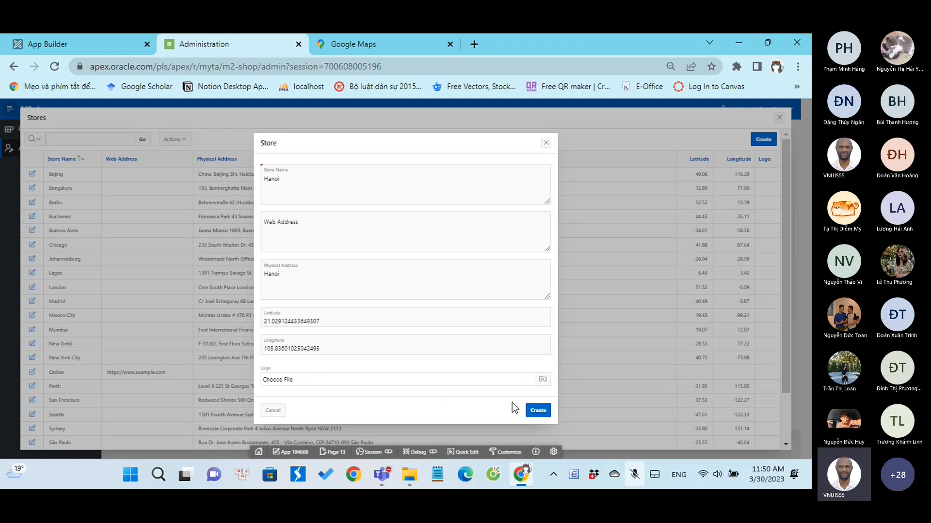
click(541, 411)
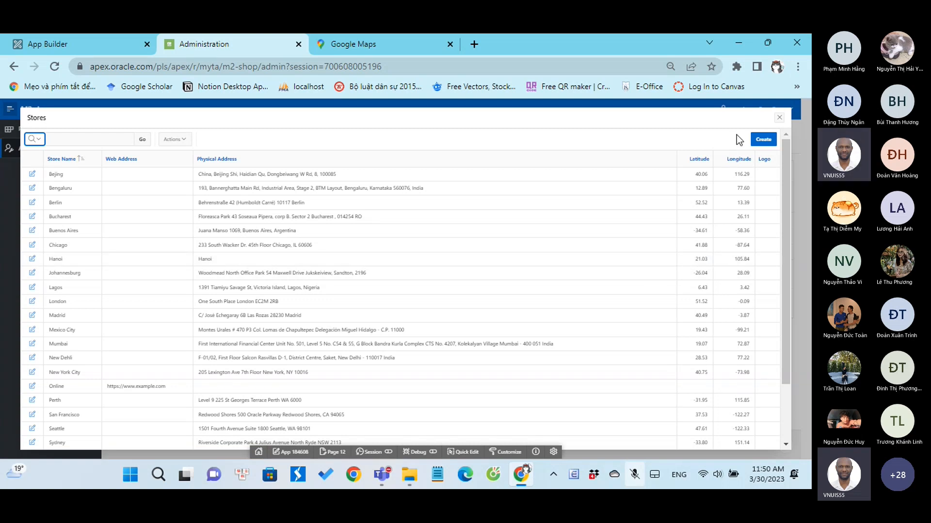
click(779, 117)
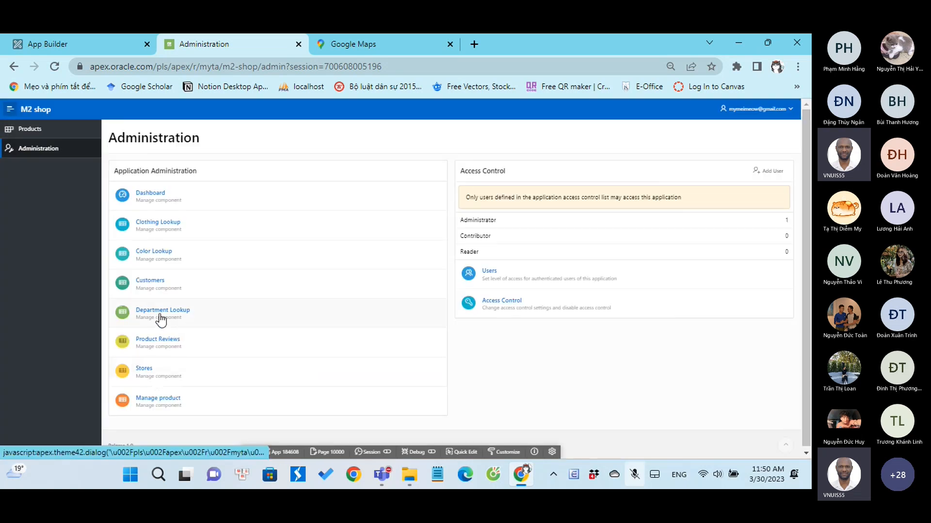
Open the Product Reviews report, look through its reviews and the Data and Format report actions, and close it
click(186, 341)
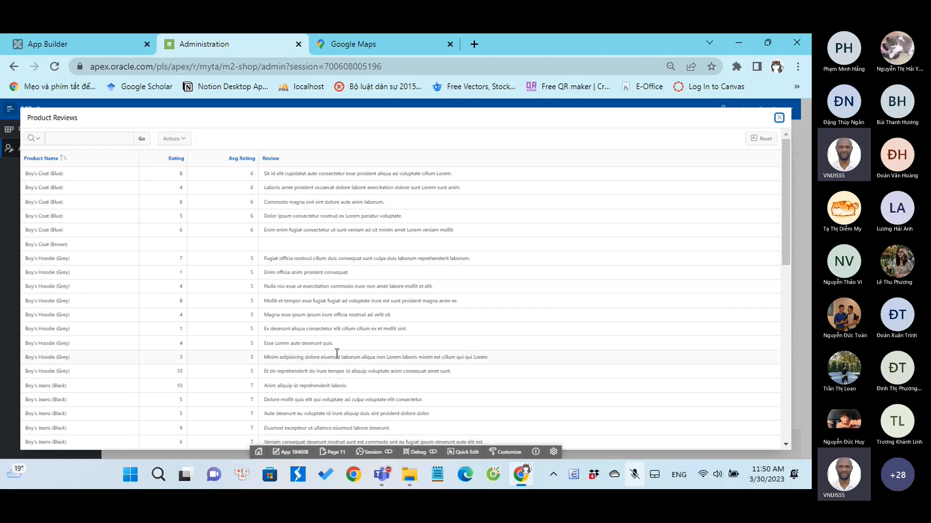
scroll(337, 354, down, 2)
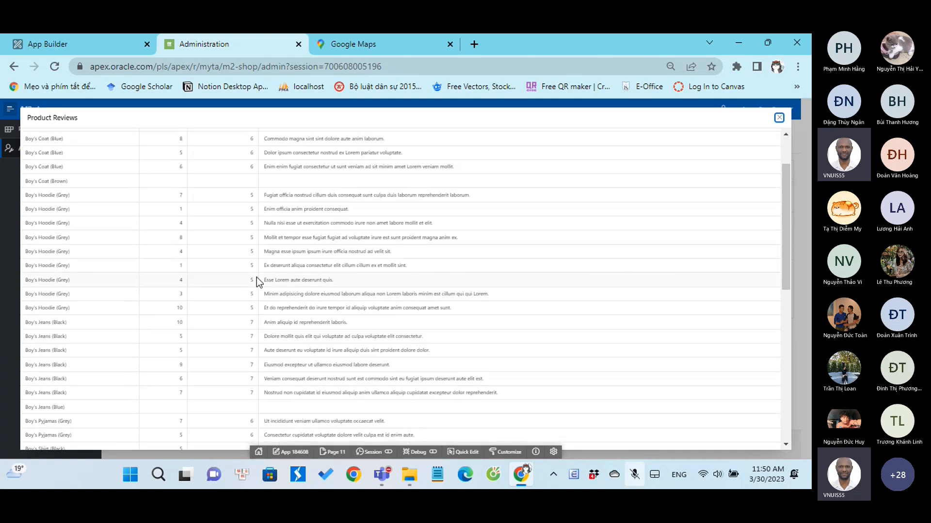
scroll(257, 283, up, 3)
click(182, 140)
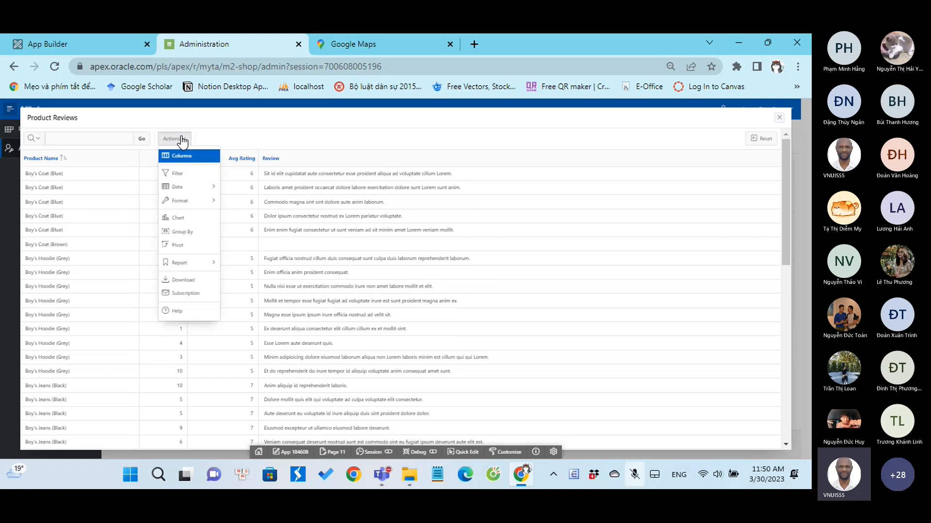
mouse_move(192, 201)
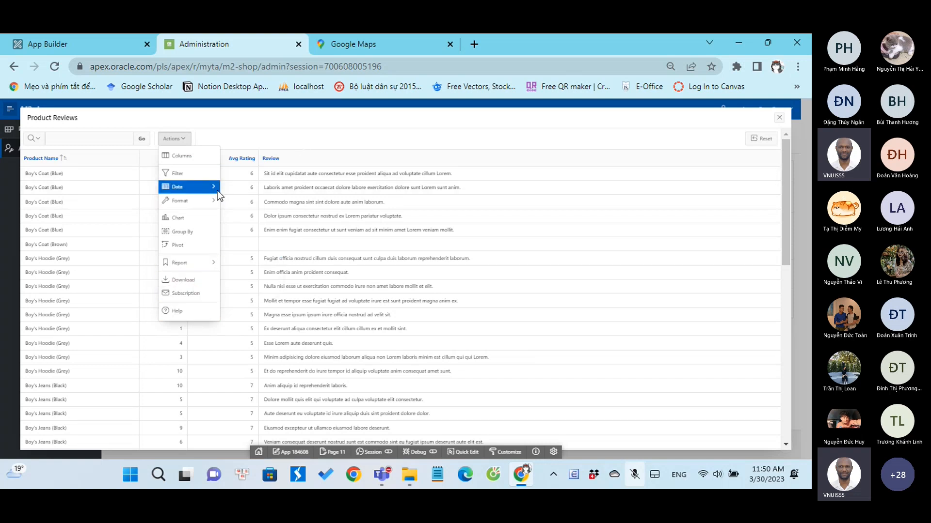
mouse_move(214, 191)
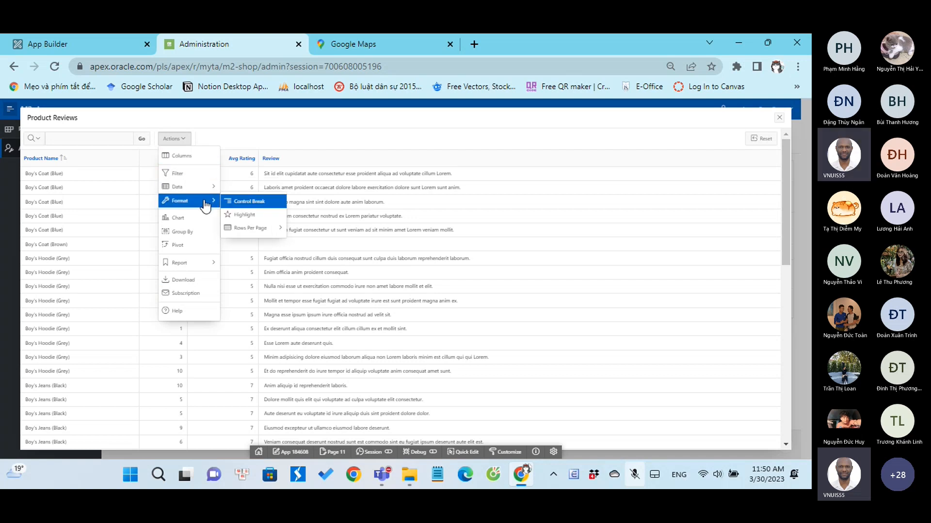
mouse_move(243, 232)
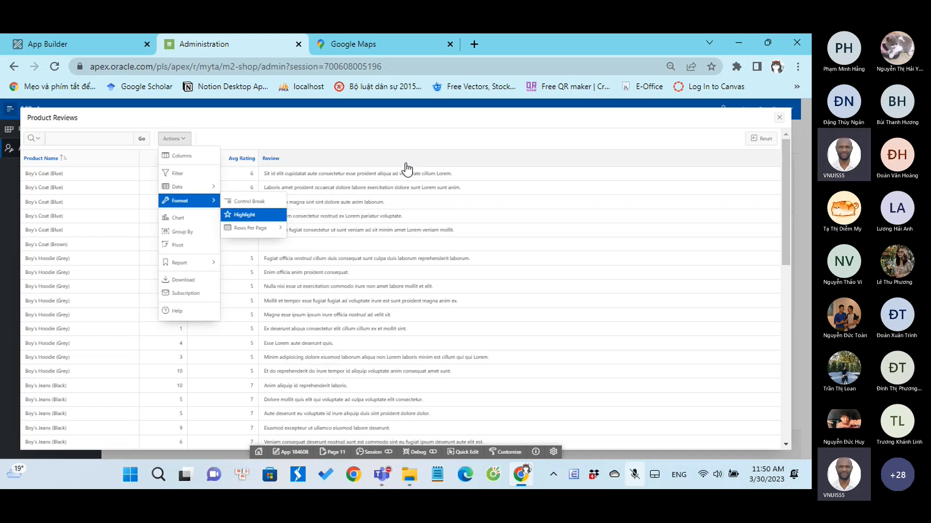
click(511, 134)
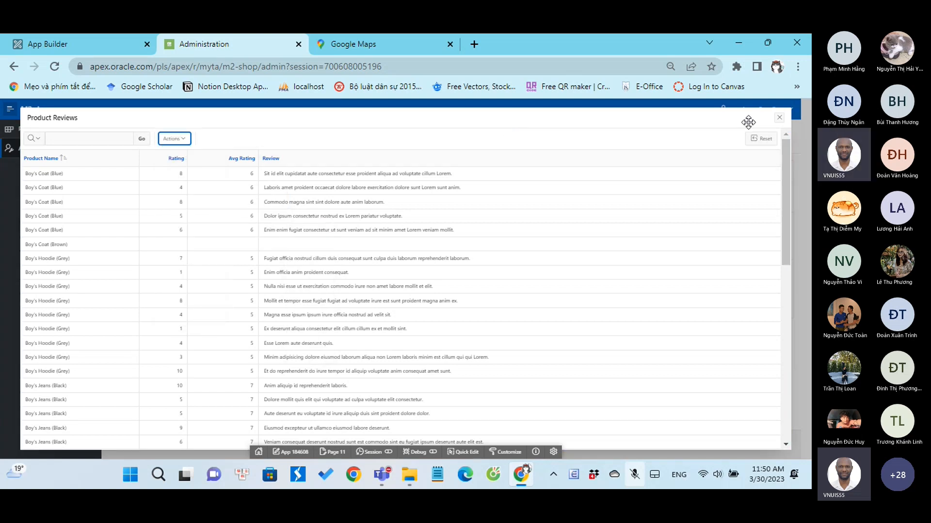
click(781, 119)
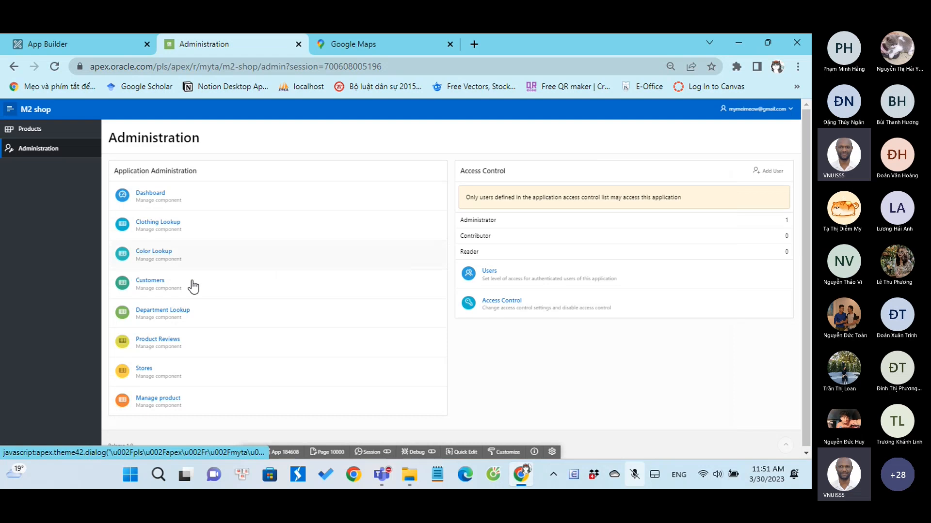
Open the Department Lookup report, view its blank department form and close both without creating a department
click(189, 324)
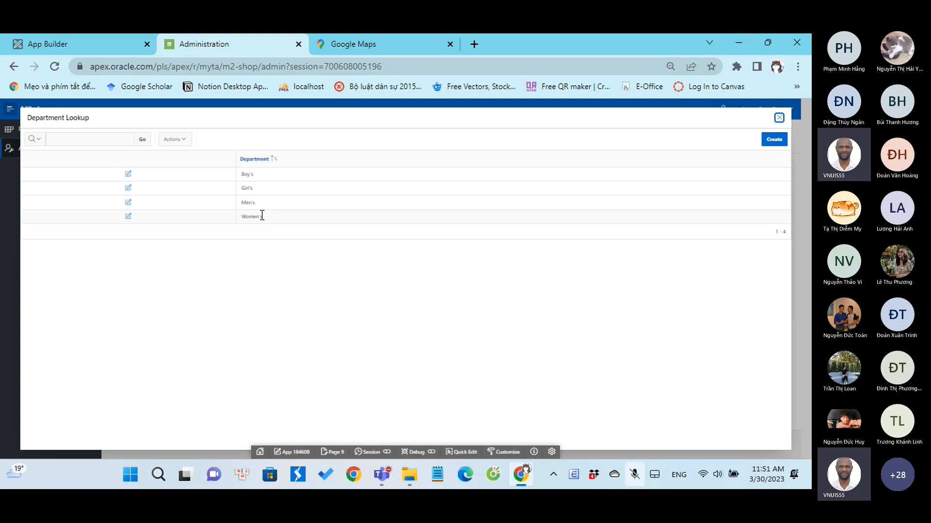
click(774, 140)
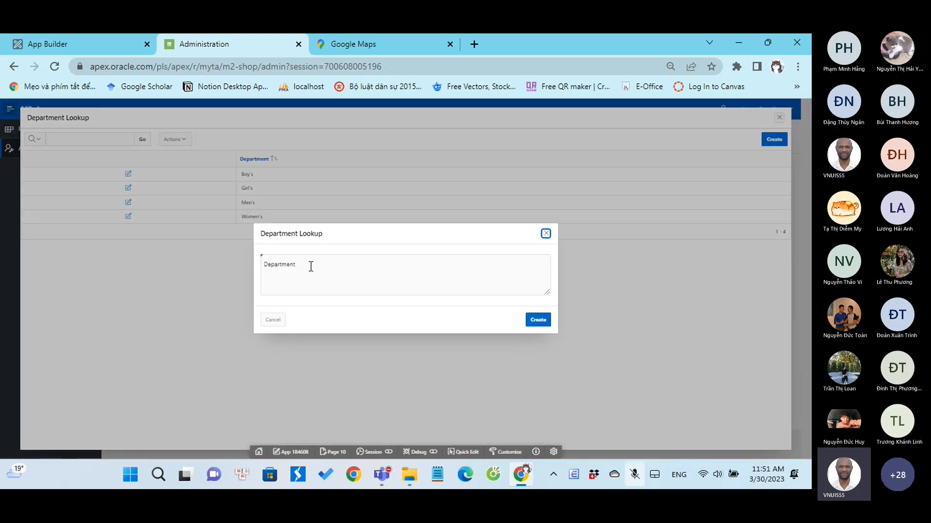
click(284, 279)
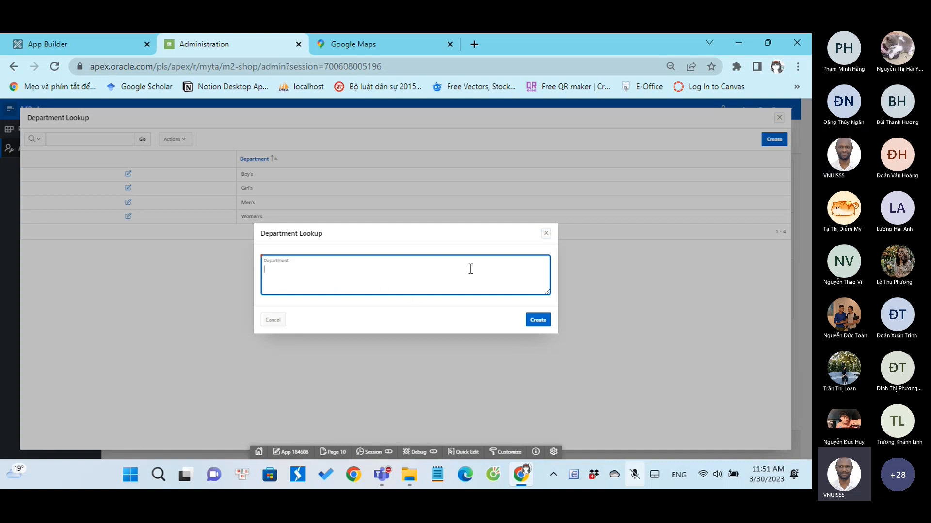
click(546, 234)
click(780, 119)
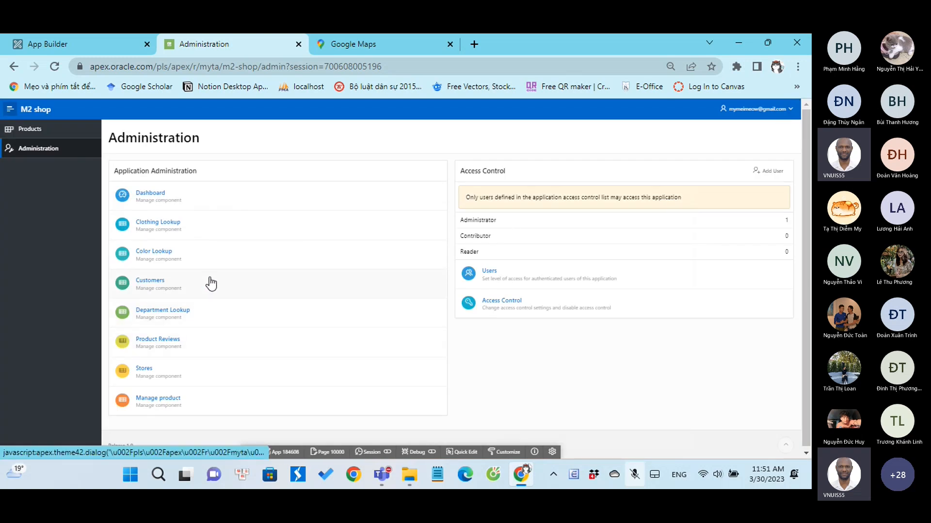
Create a department named Senior's in the Department Lookup report and close the report
click(274, 321)
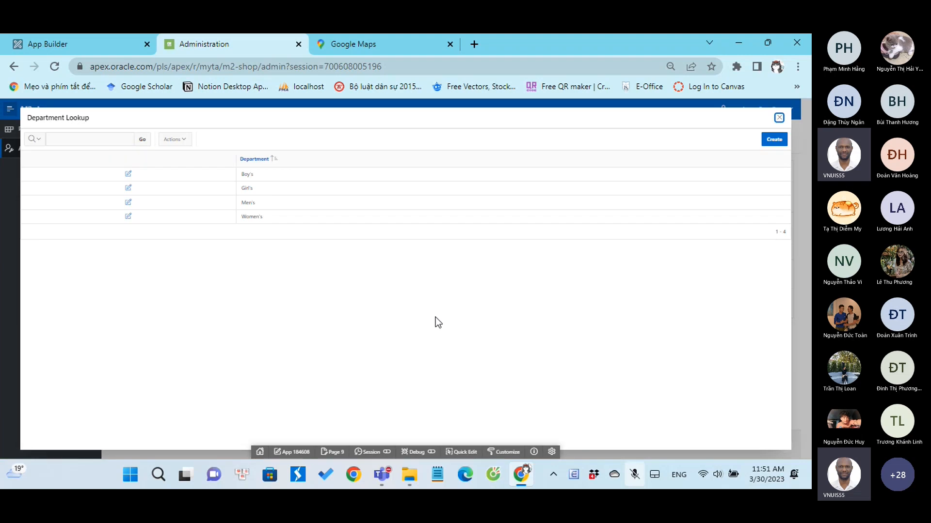
click(774, 140)
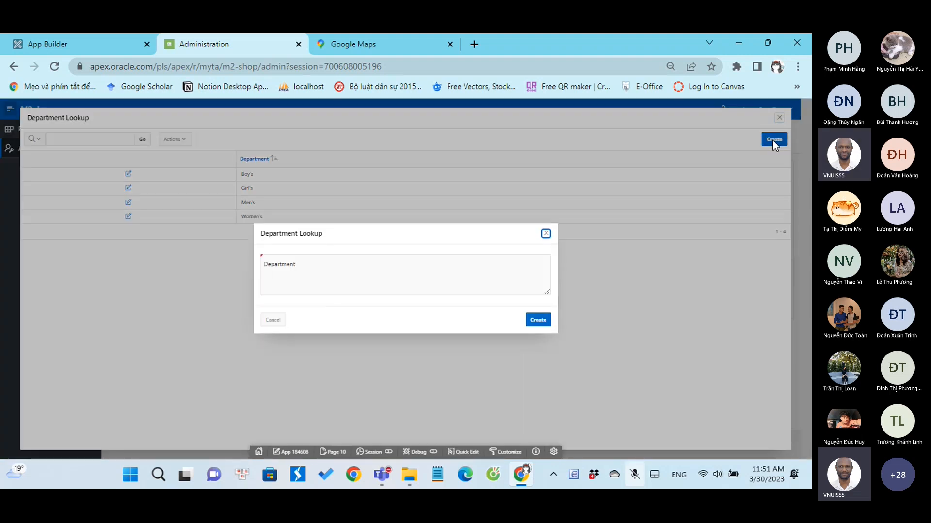
click(420, 280)
text(c)
text(ld)
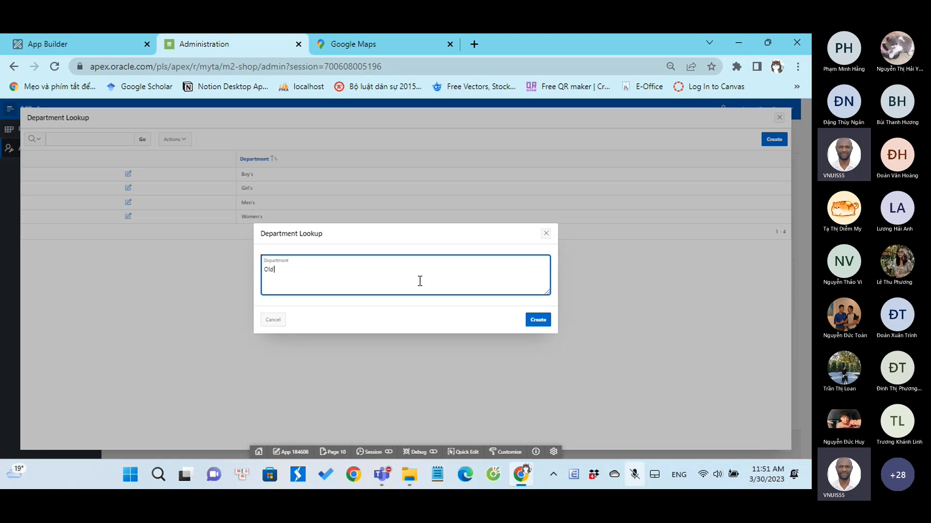
key(BackSpace)
key(BackSpace)
text(Se)
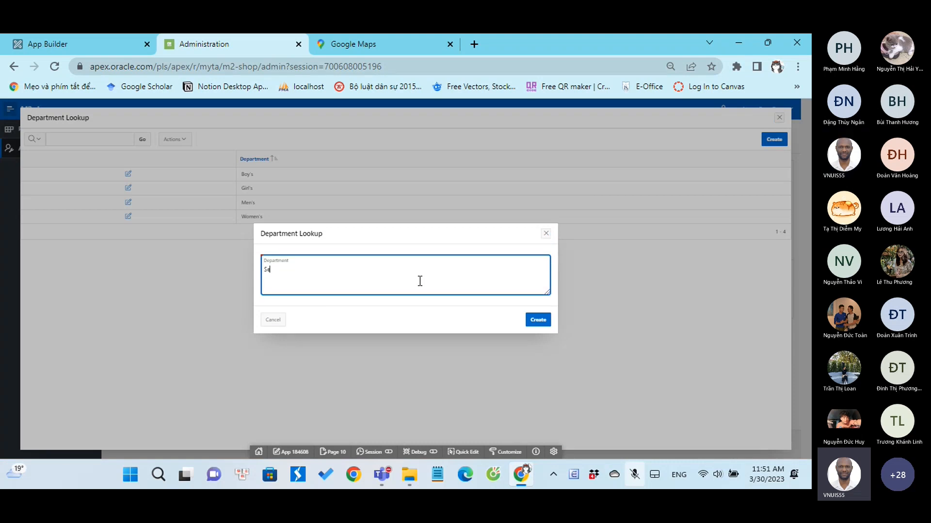
text(rior's)
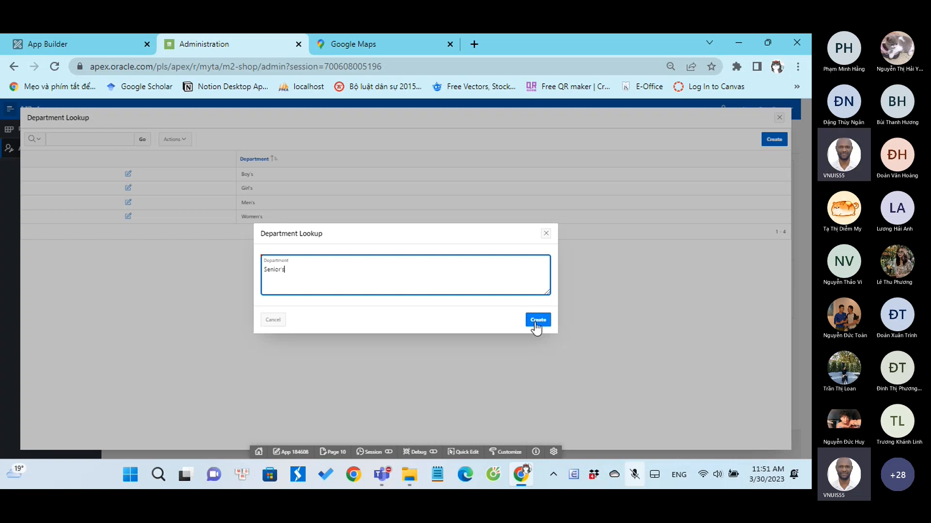
click(537, 321)
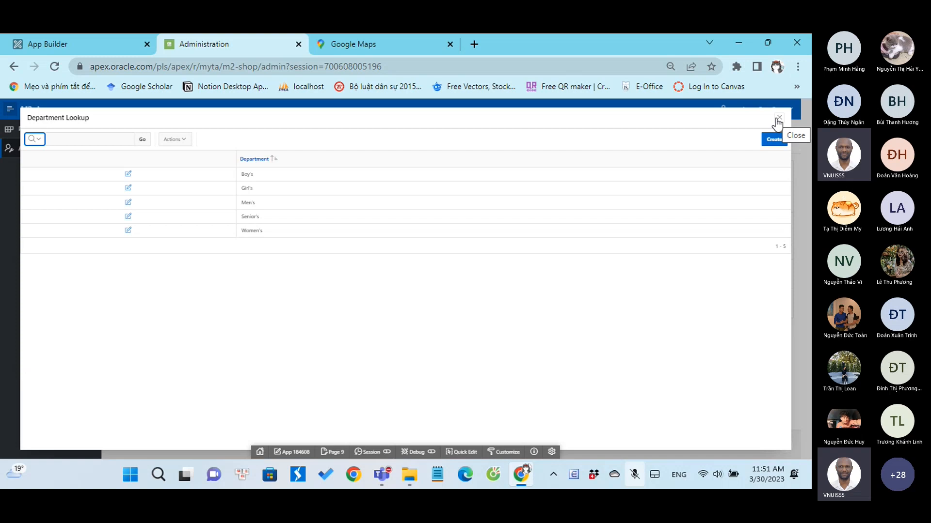
click(778, 119)
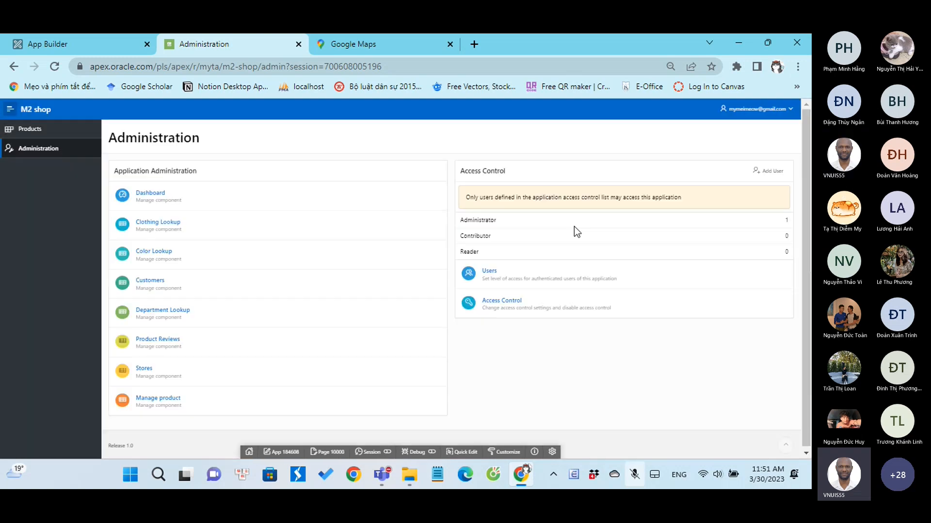
Open the Customers report, view its blank customer form and close both without creating a customer
click(171, 281)
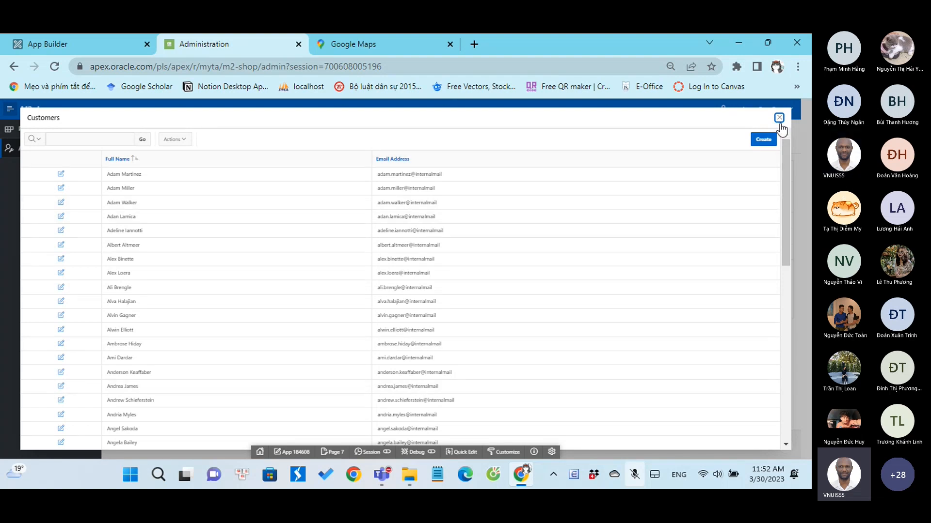
click(763, 140)
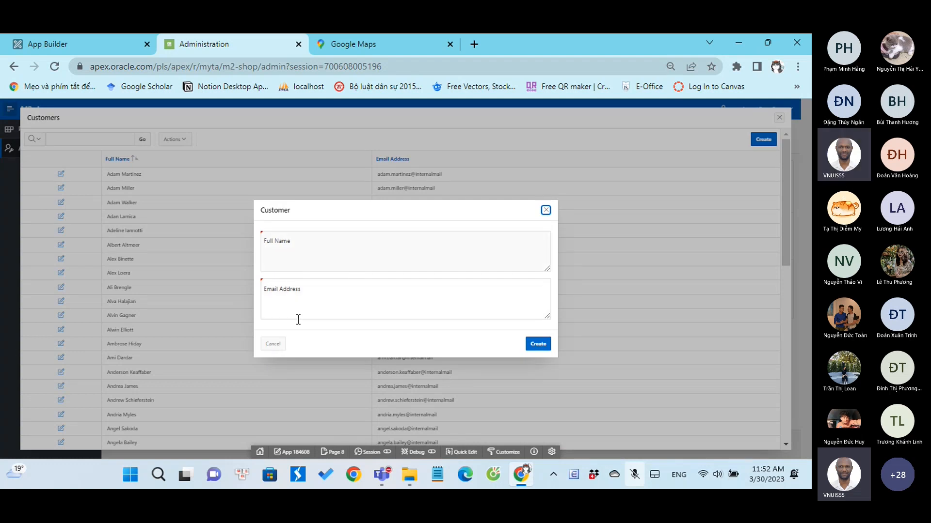
click(546, 209)
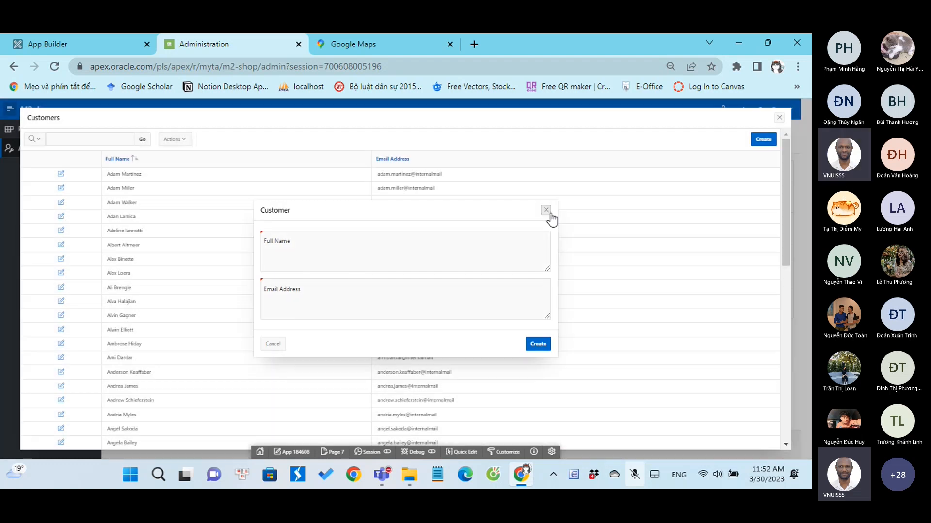
click(779, 118)
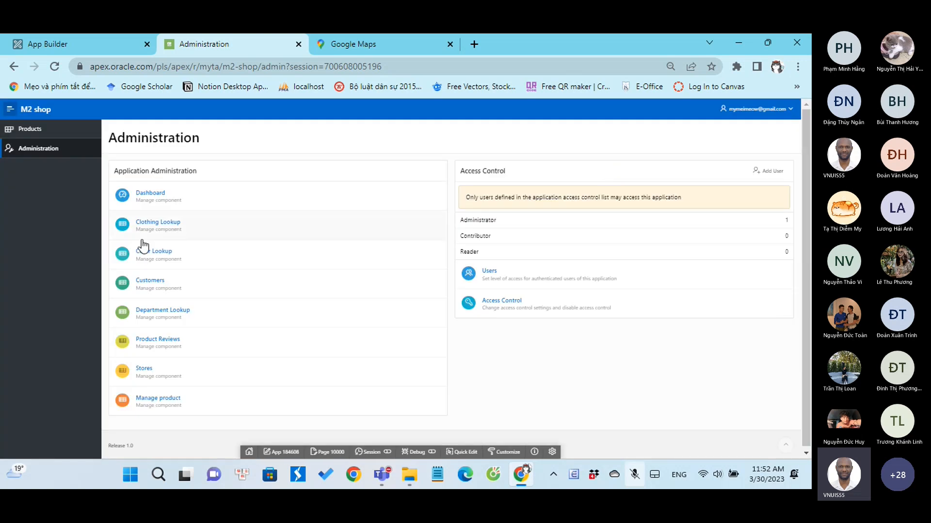
Create the color purple in the Color Lookup report and close the report
click(191, 262)
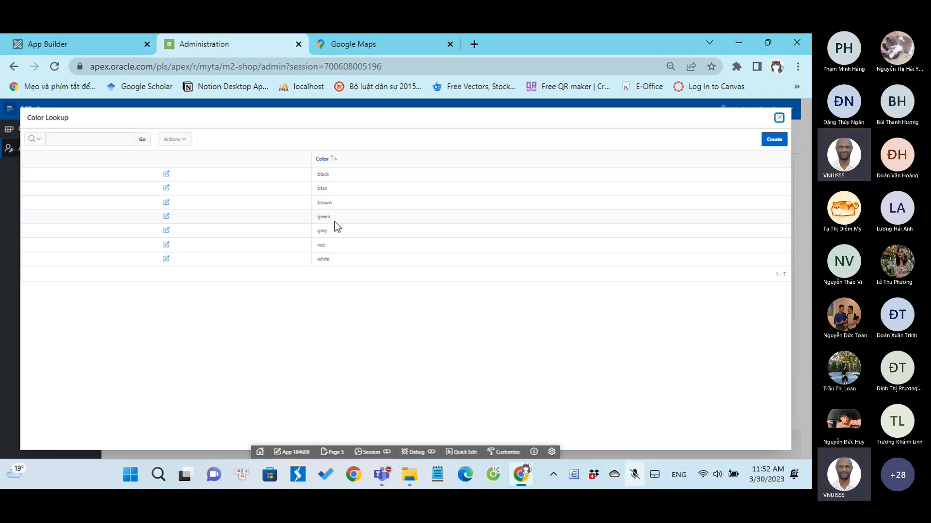
click(768, 140)
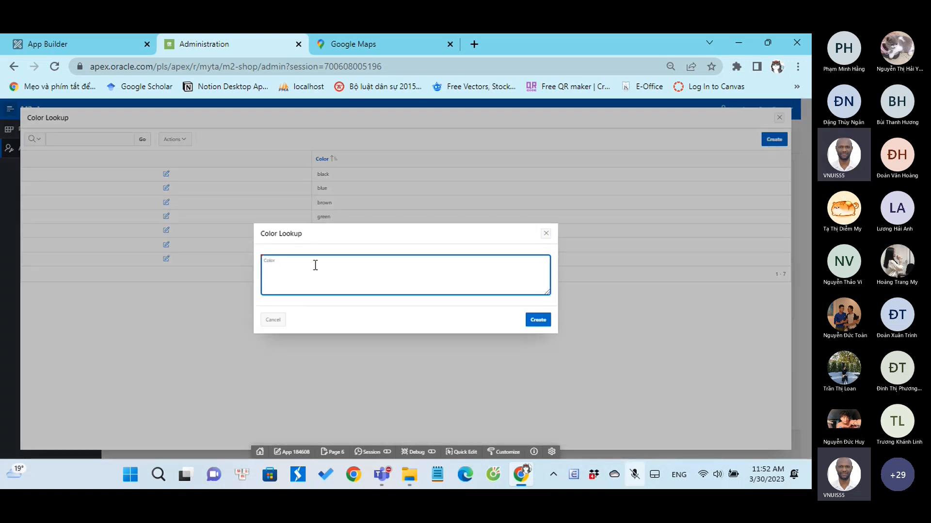
text(purple)
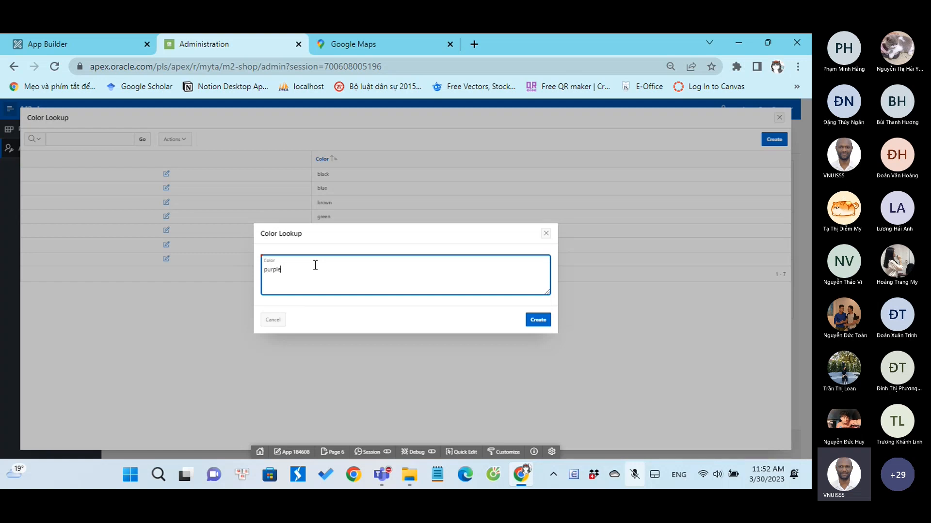
click(541, 324)
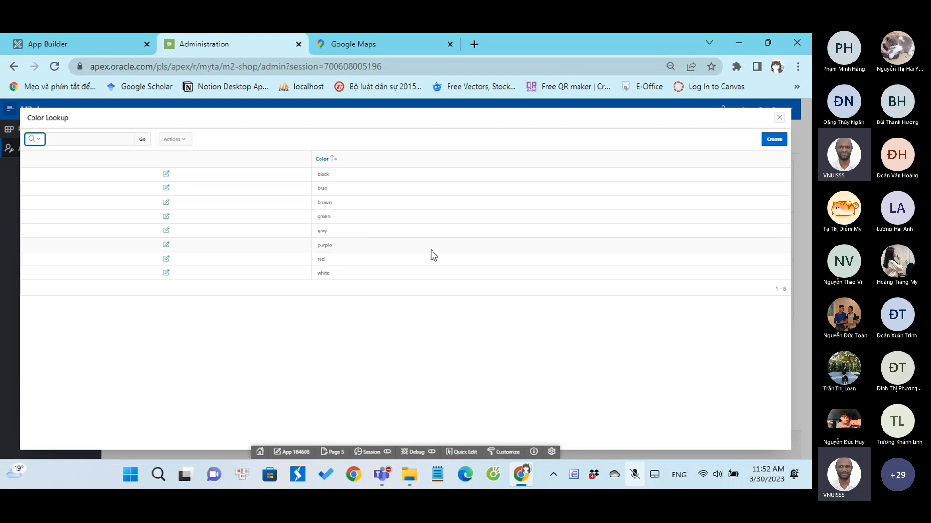
click(780, 117)
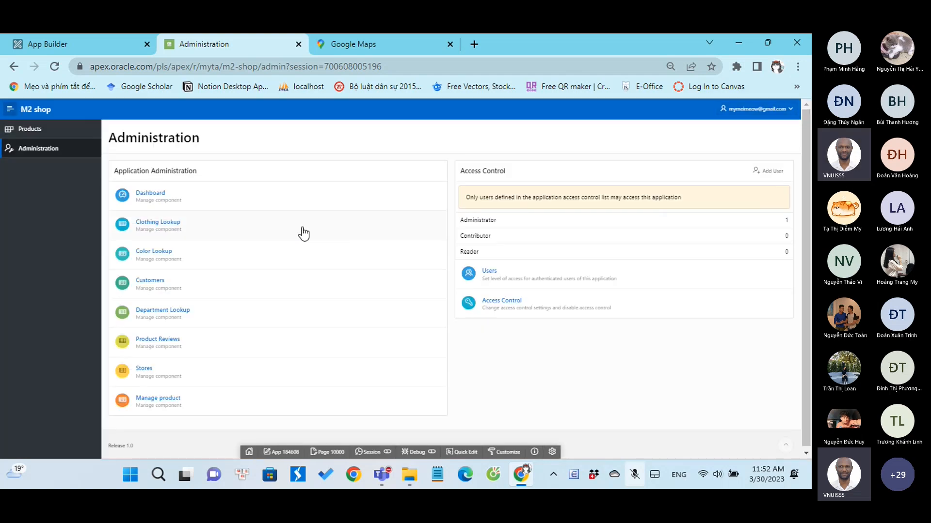
Create the clothing type Ao dai in the Clothing Lookup report
click(156, 232)
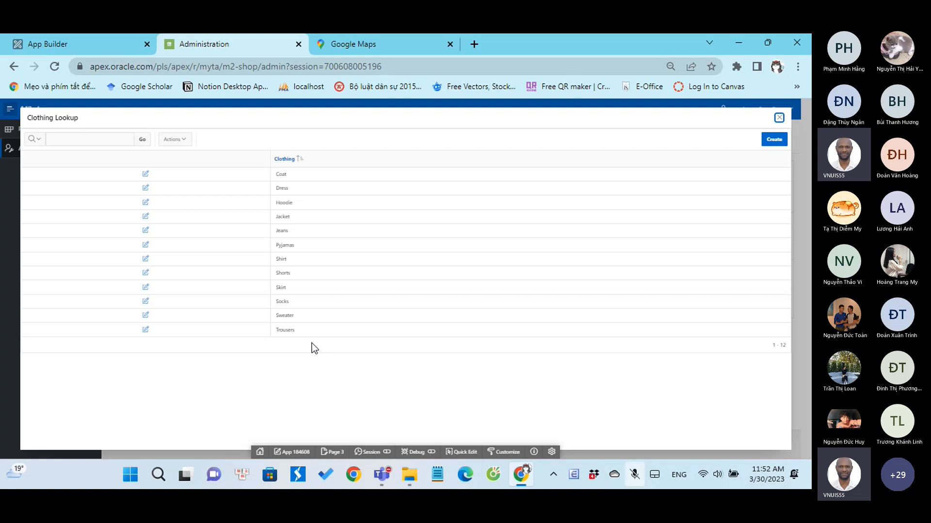
click(764, 140)
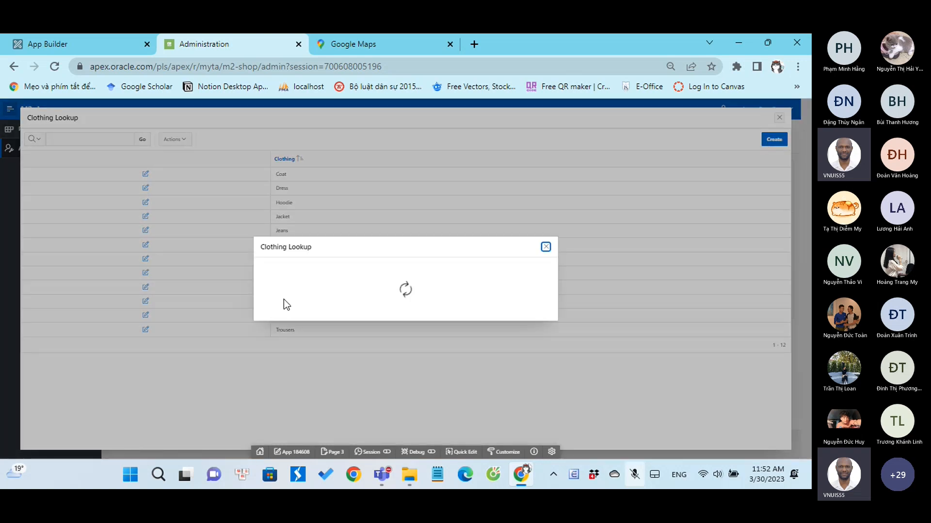
click(309, 289)
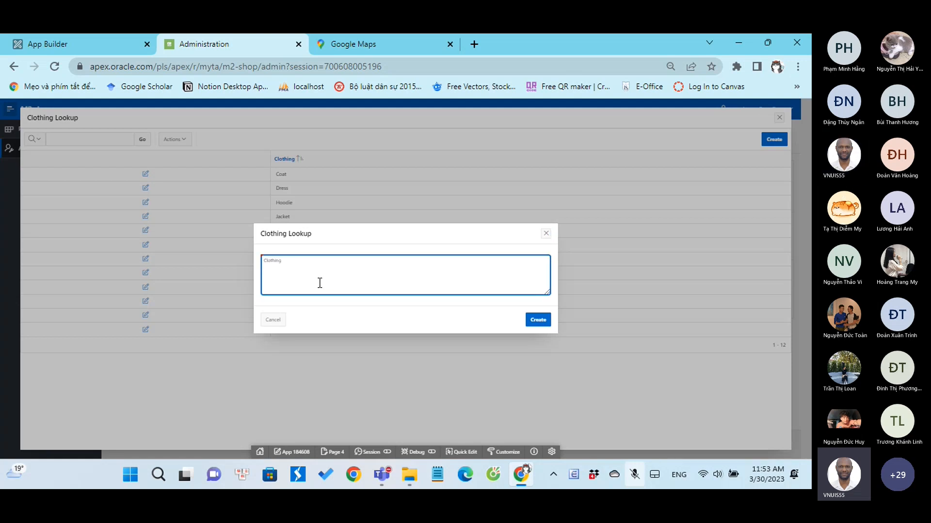
text(Ao dai)
click(542, 321)
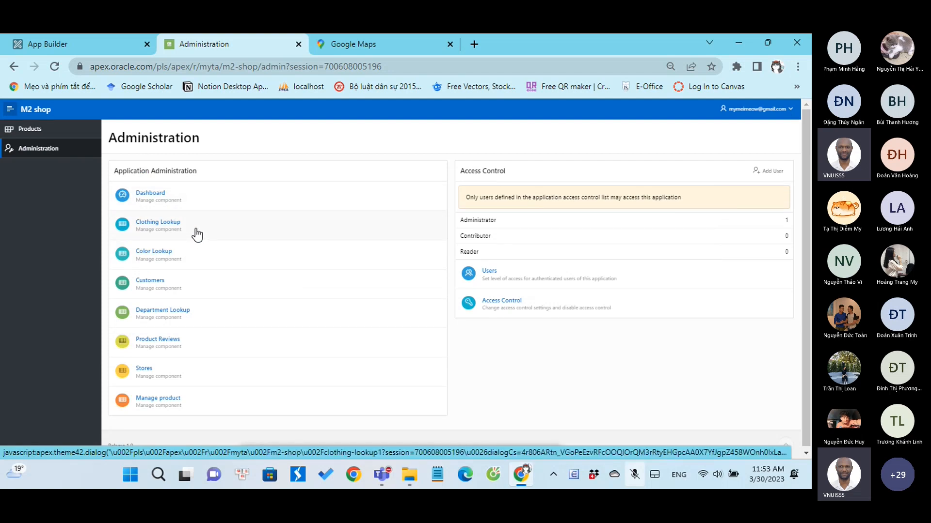
Open the Dashboard, examine its product, store, order status and review charts, and close it
click(208, 196)
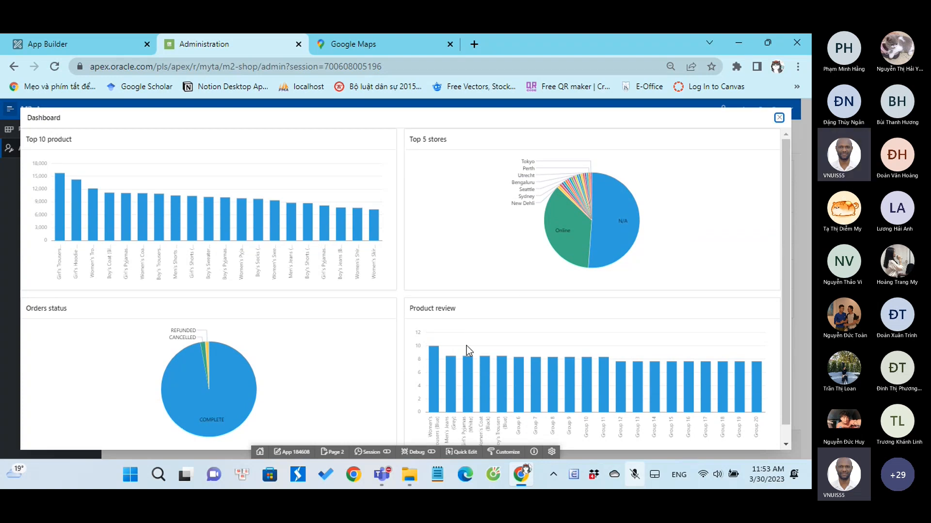
mouse_move(565, 237)
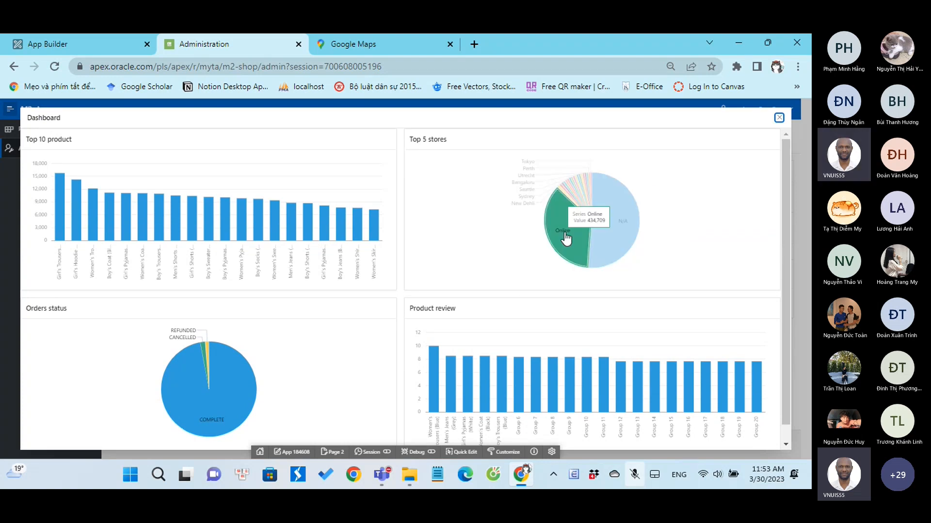
mouse_move(560, 194)
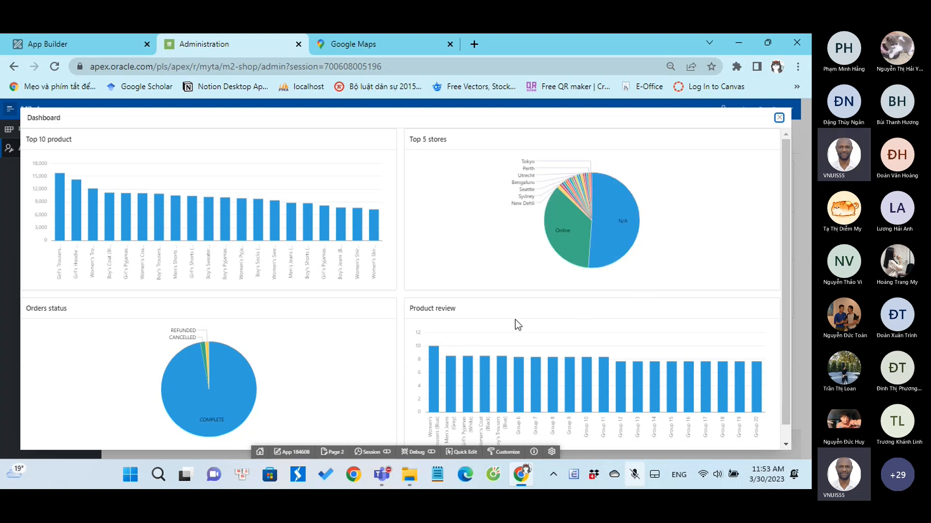
scroll(513, 319, down, 1)
scroll(514, 319, up, 1)
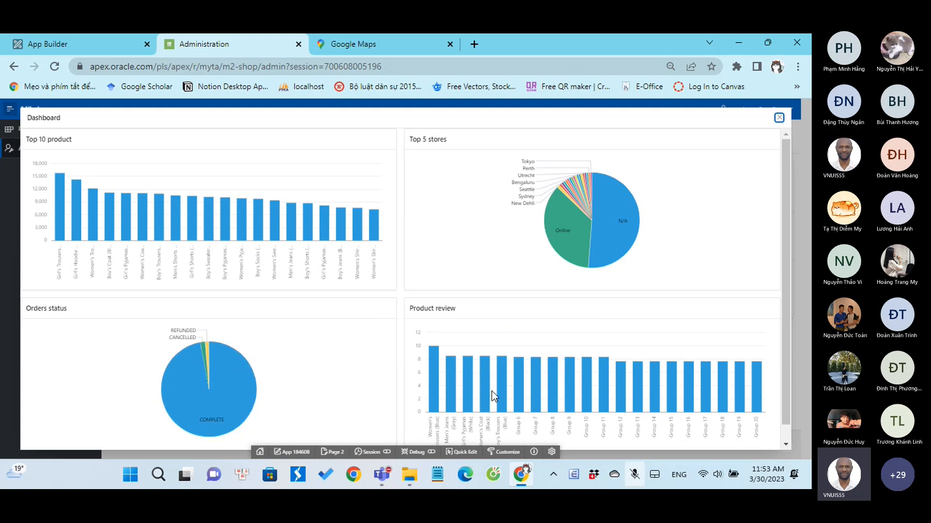
mouse_move(435, 391)
click(779, 119)
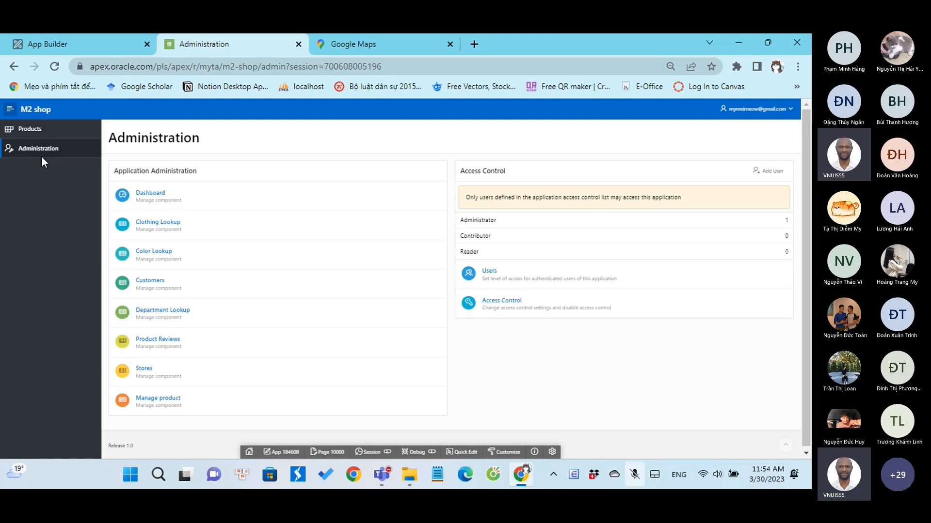
Open the shop's home page and look through the Order By options and the list of products
click(30, 112)
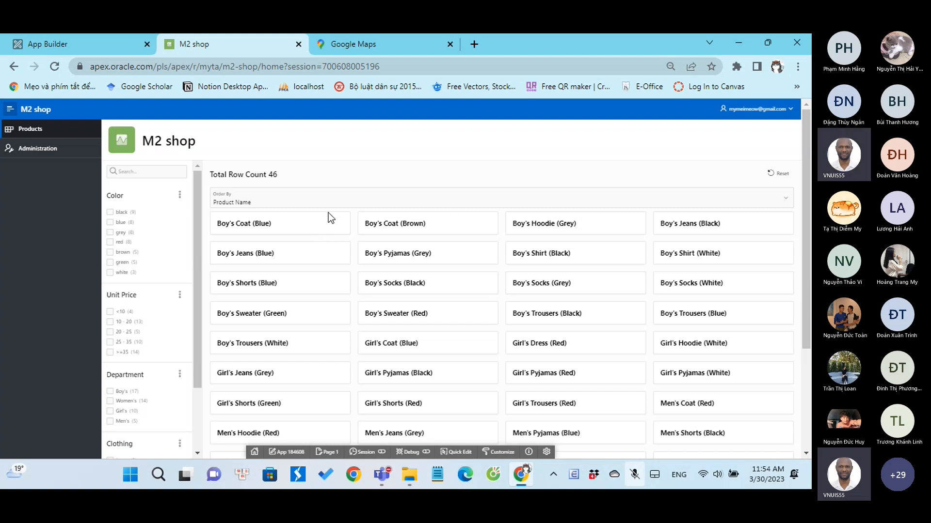
click(679, 194)
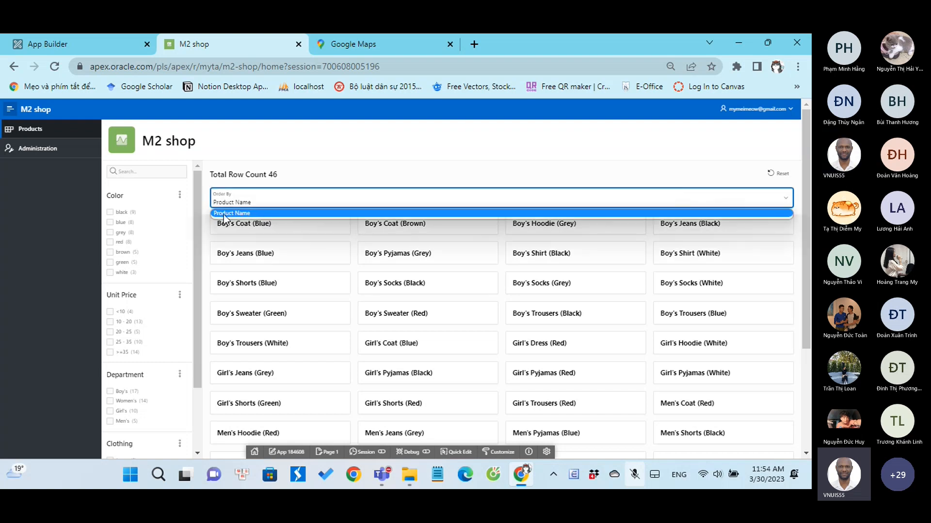
click(357, 178)
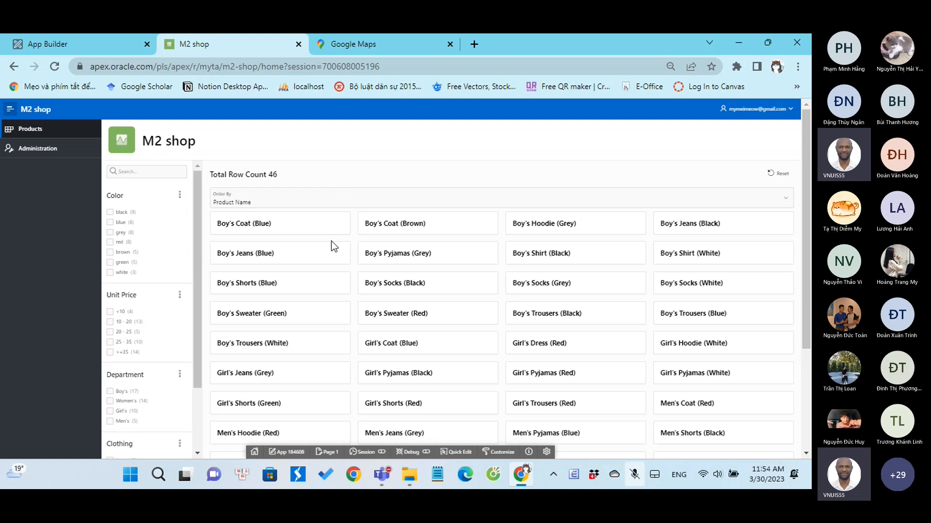
scroll(330, 244, down, 3)
scroll(330, 244, up, 3)
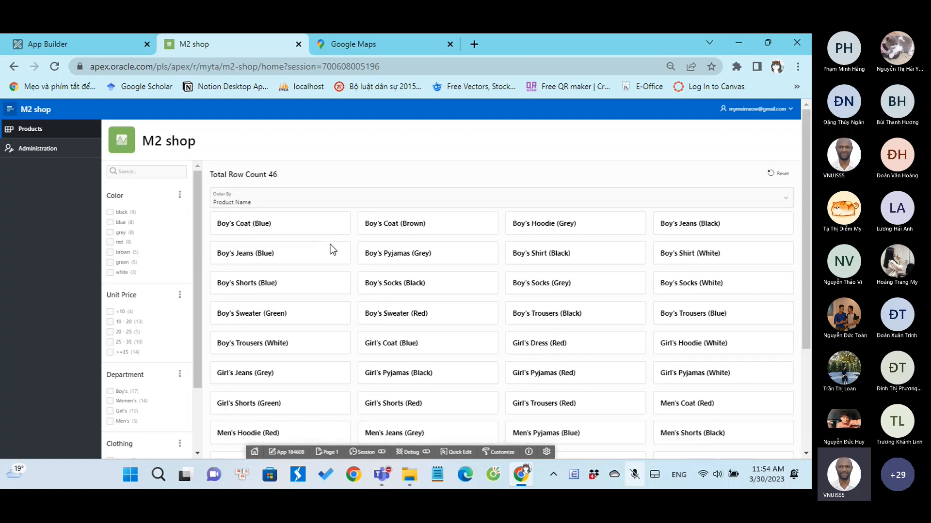
scroll(330, 244, down, 3)
scroll(330, 244, up, 3)
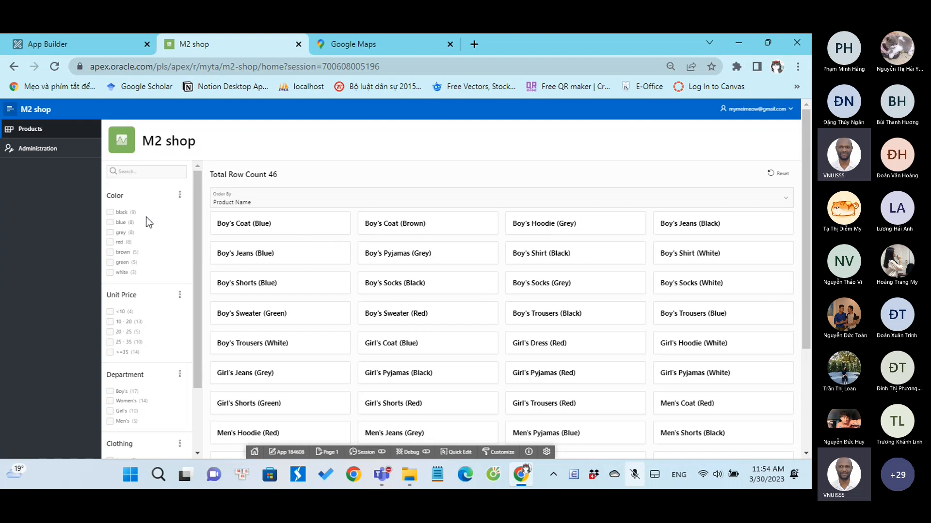
Return to the application's builder home, start a new blank page and name it Order Information
click(98, 34)
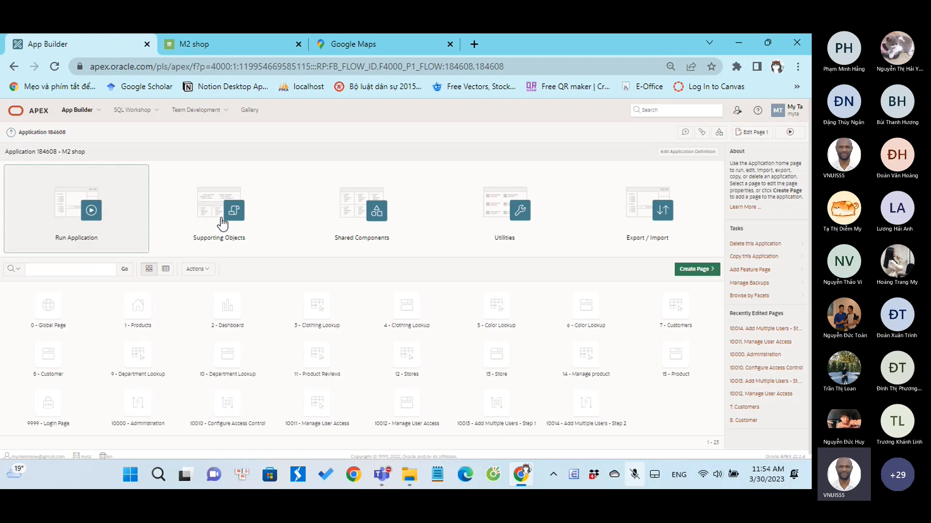
click(696, 272)
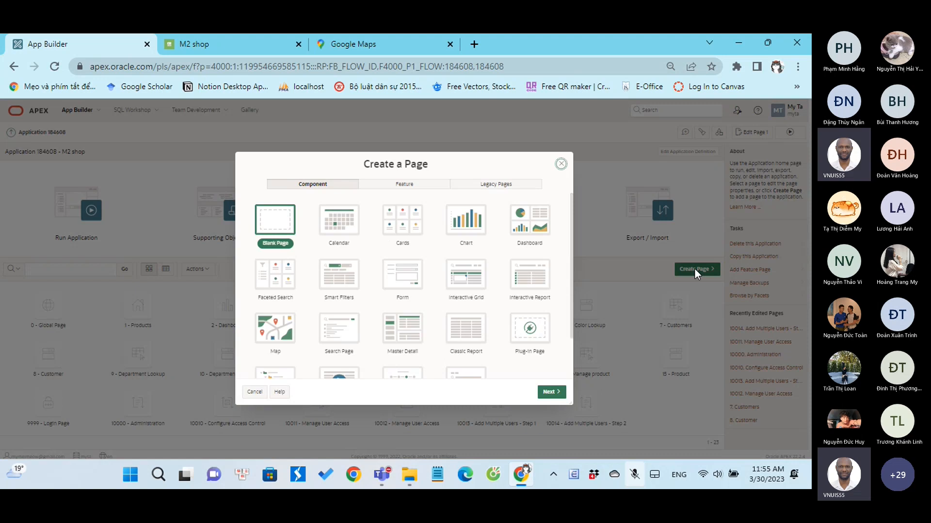
click(280, 226)
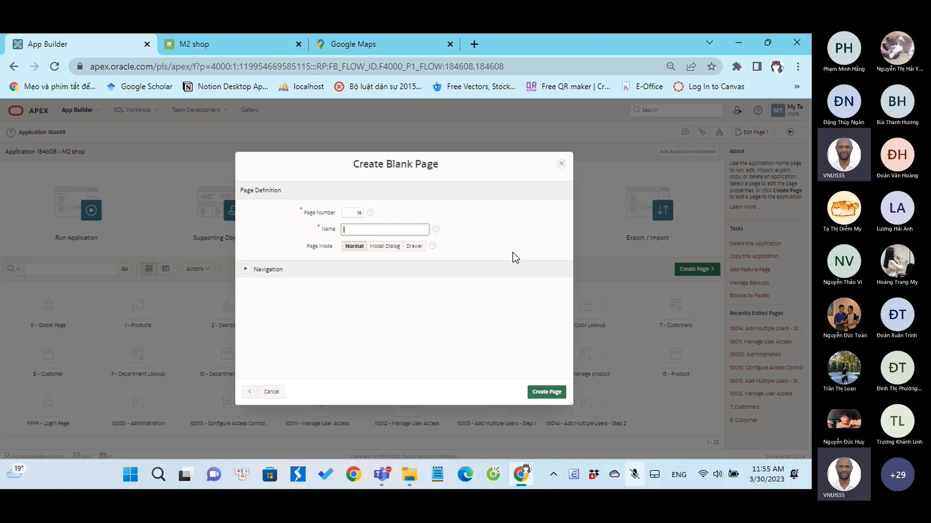
text(Orde)
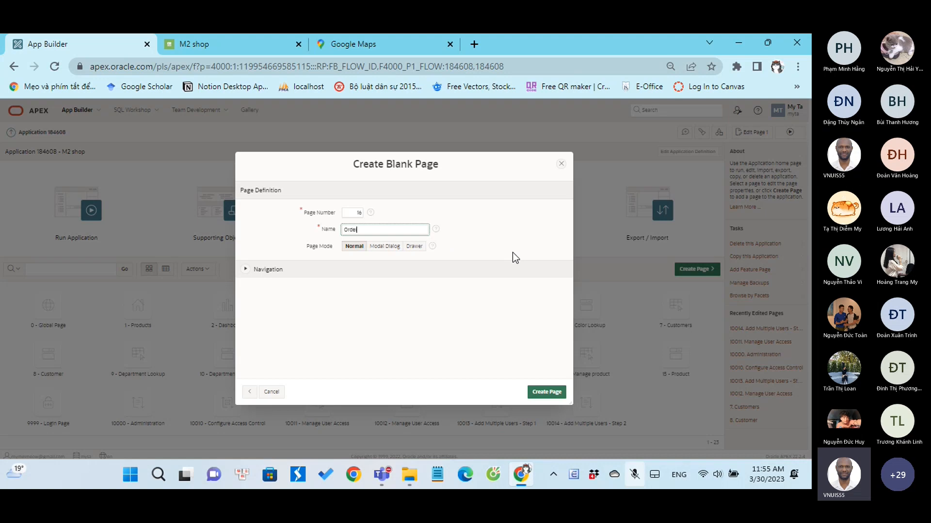
text(rs)
text(' tr)
text(Inf)
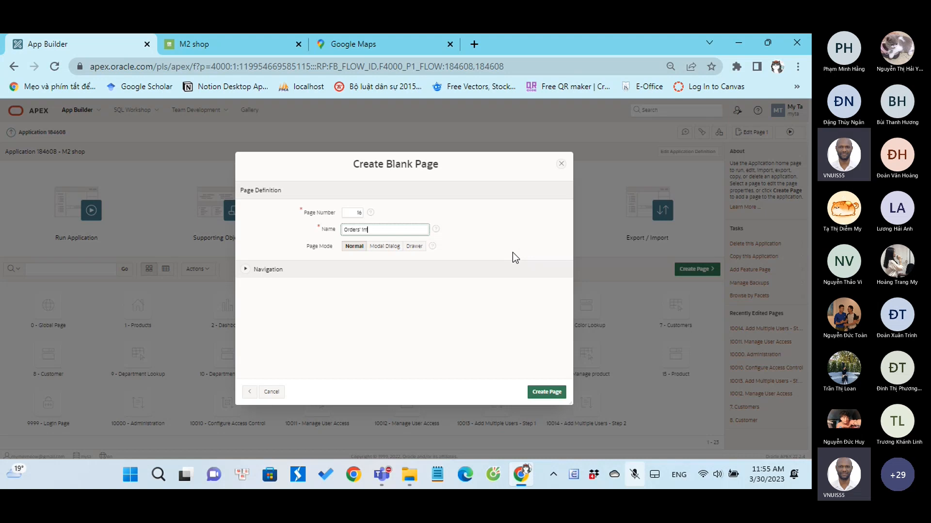
text(ormation)
key(Left)
key(BackSpace)
key(BackSpace)
key(BackSpace)
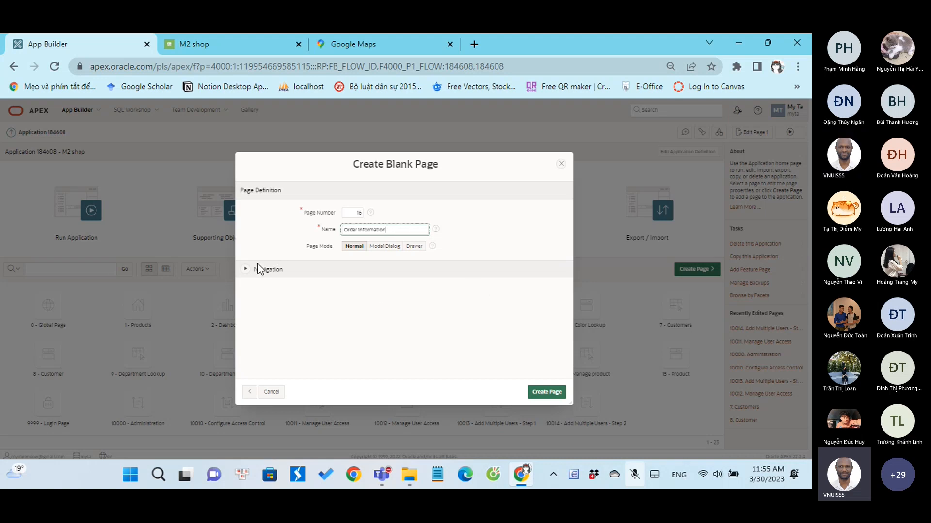
Turn off the breadcrumb and navigation options for the Order Information page and create it
click(247, 276)
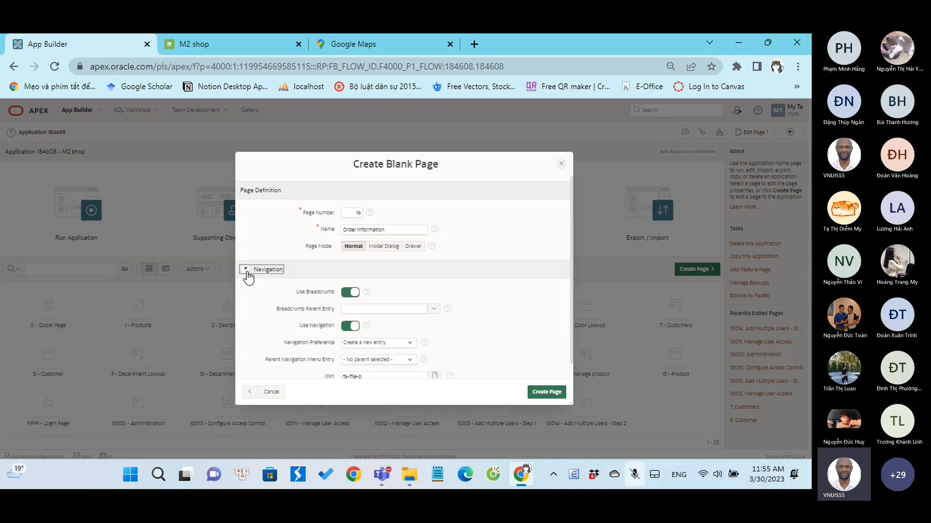
scroll(429, 318, down, 1)
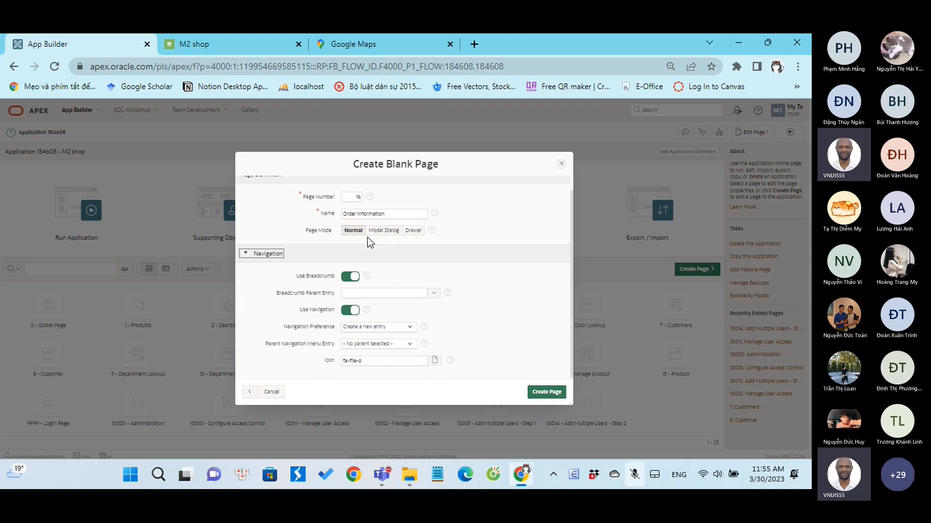
click(350, 276)
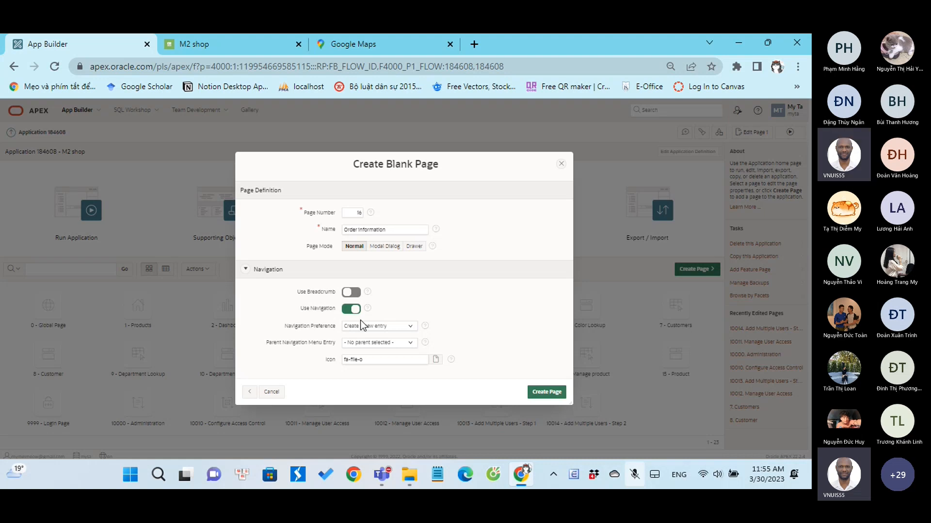
click(350, 310)
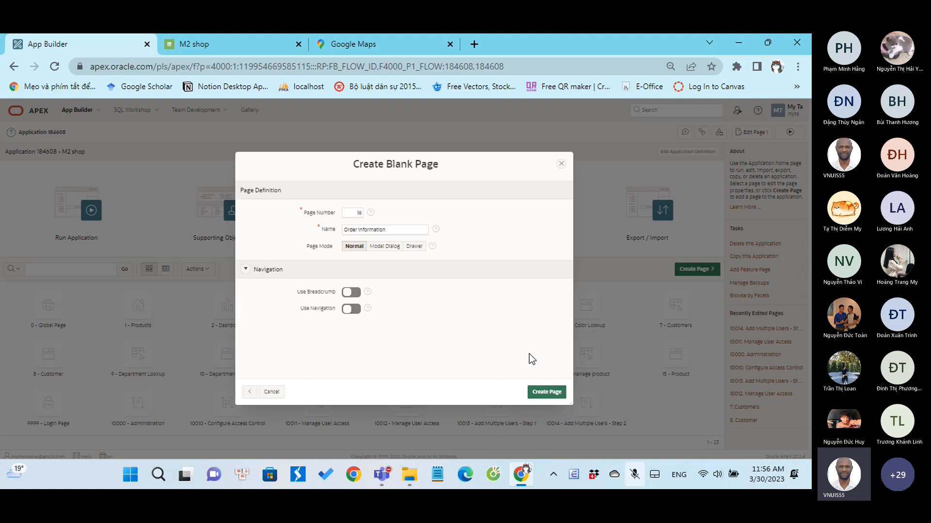
click(535, 390)
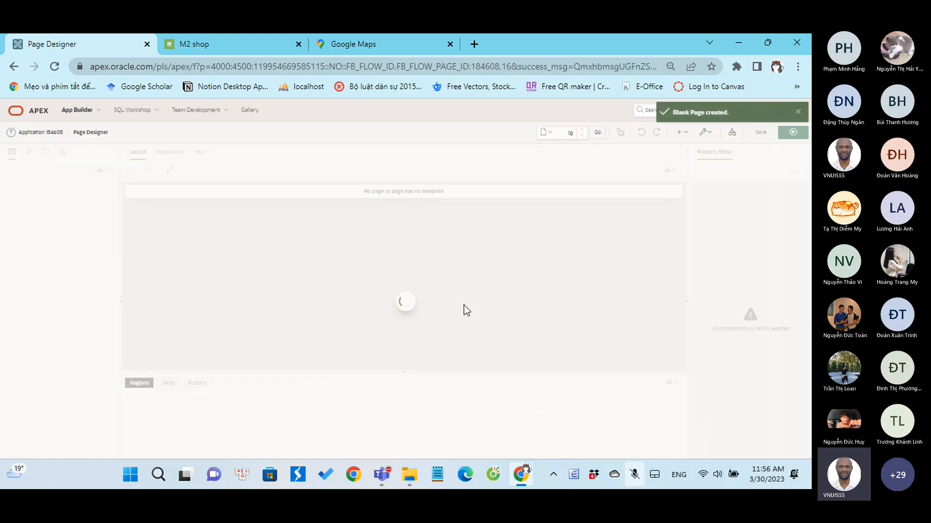
Close the M2 shop and Google Maps tabs and expand the page's Pre-Rendering and Post-Rendering groups
click(298, 44)
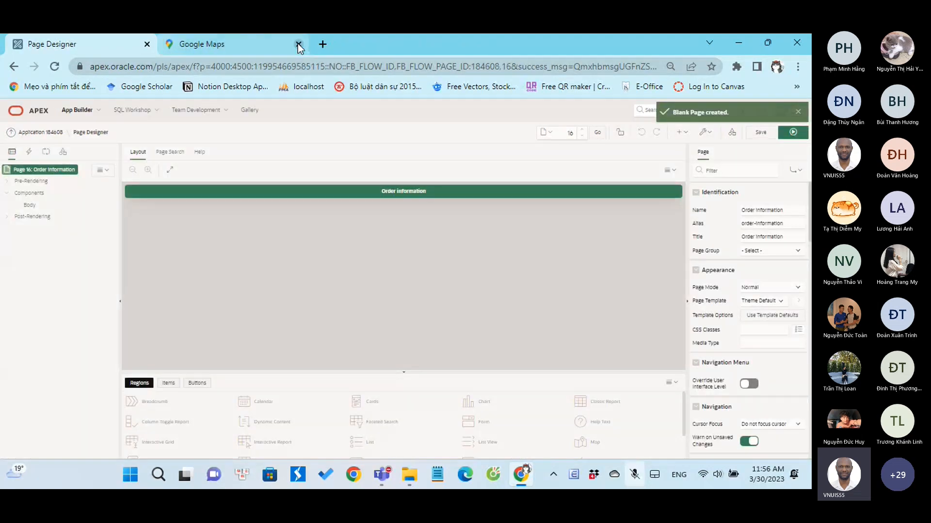
click(298, 44)
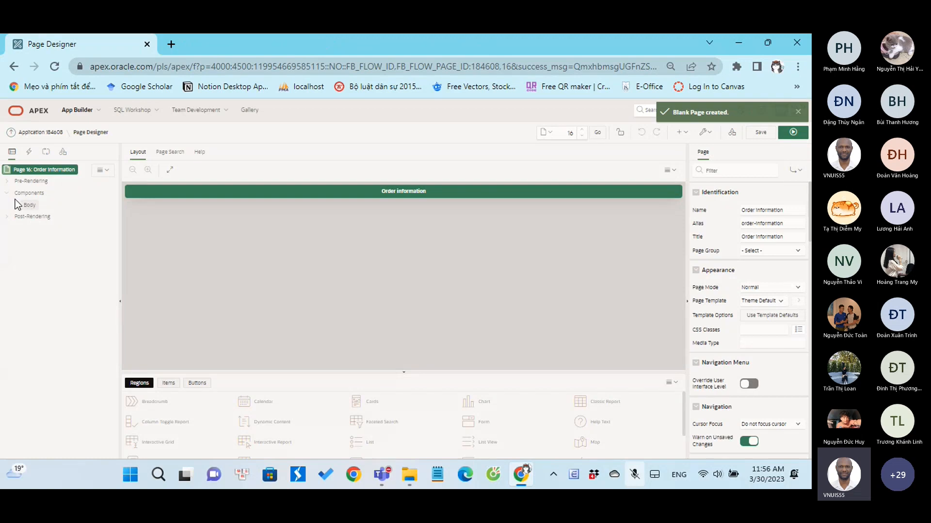
click(6, 181)
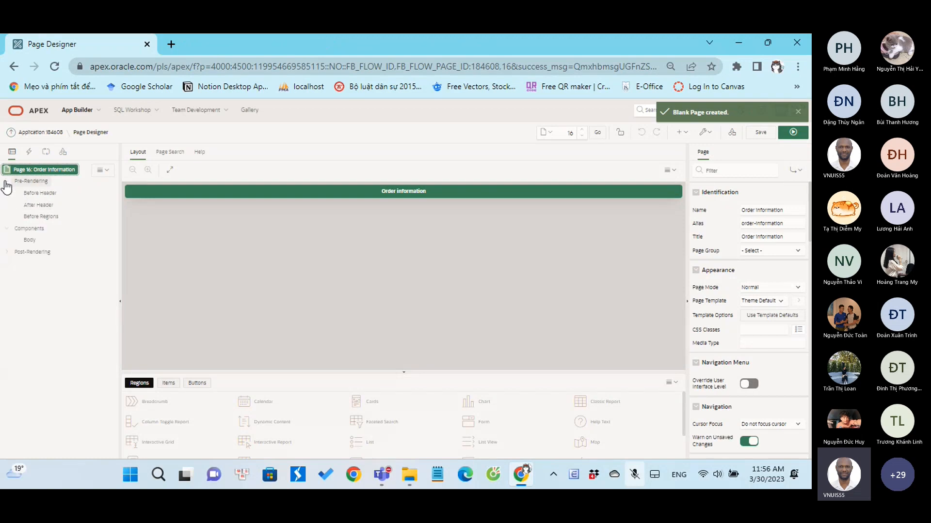
click(6, 252)
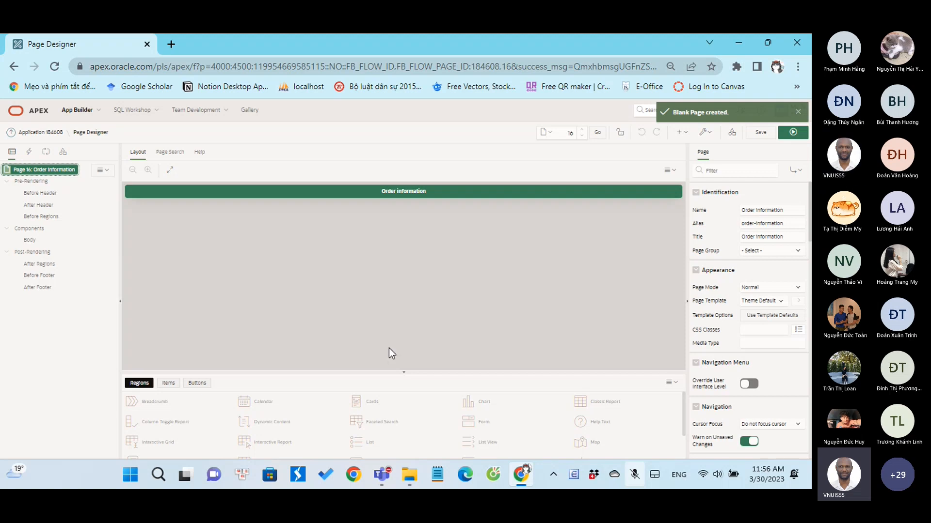
click(748, 427)
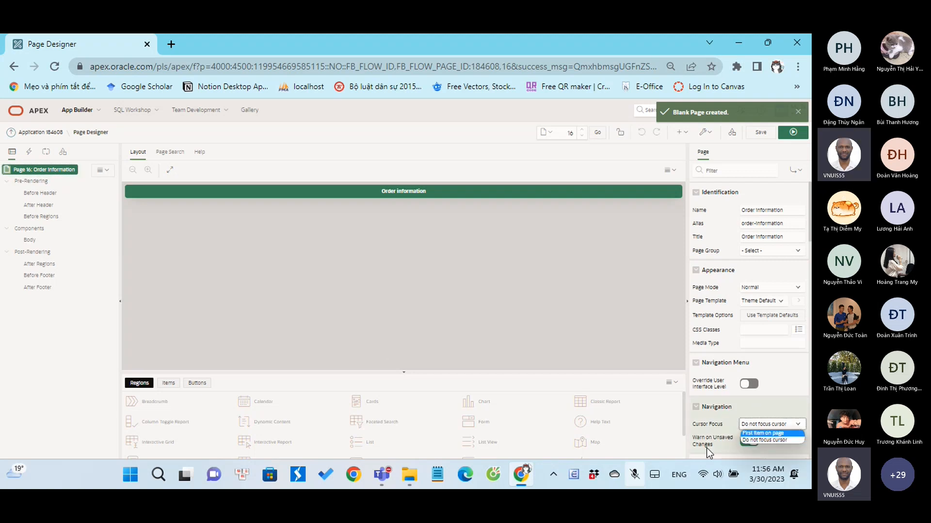
click(711, 421)
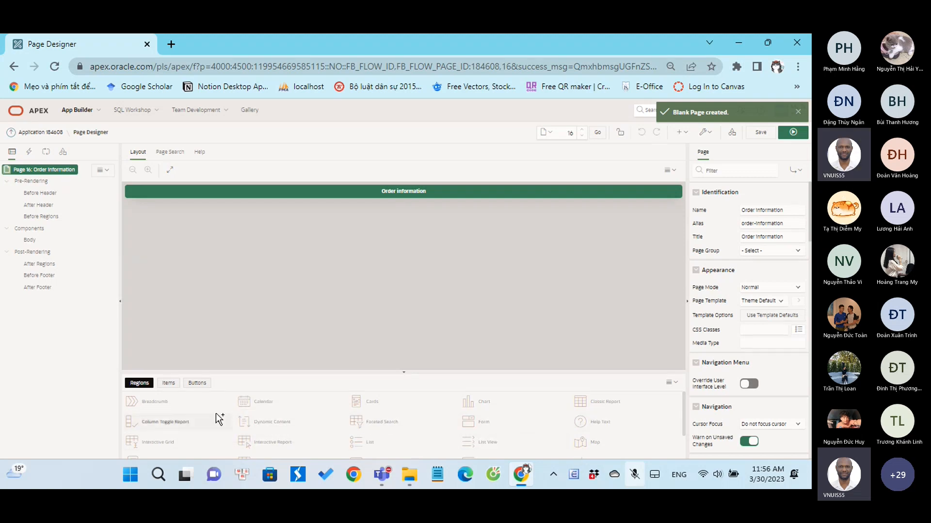
Try to place a Static Content region in the empty layout of the Order Information page
scroll(275, 422, down, 1)
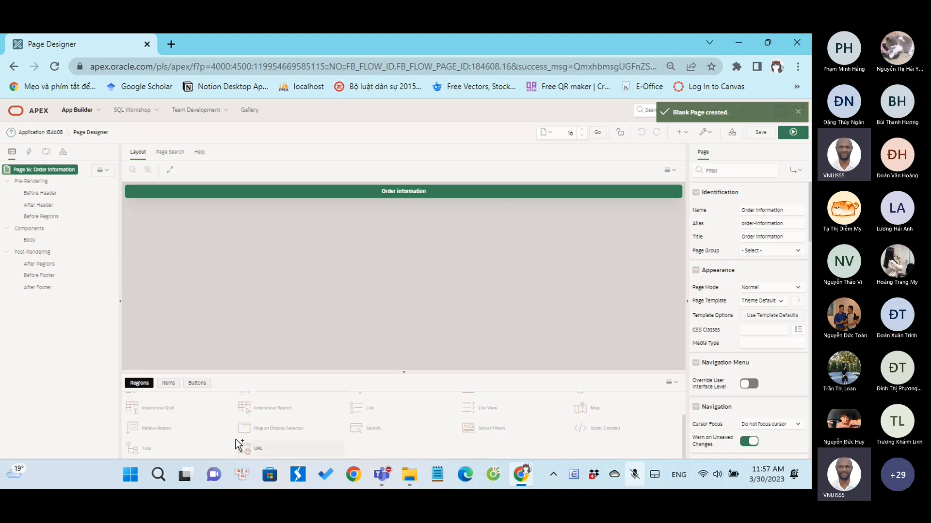
click(604, 432)
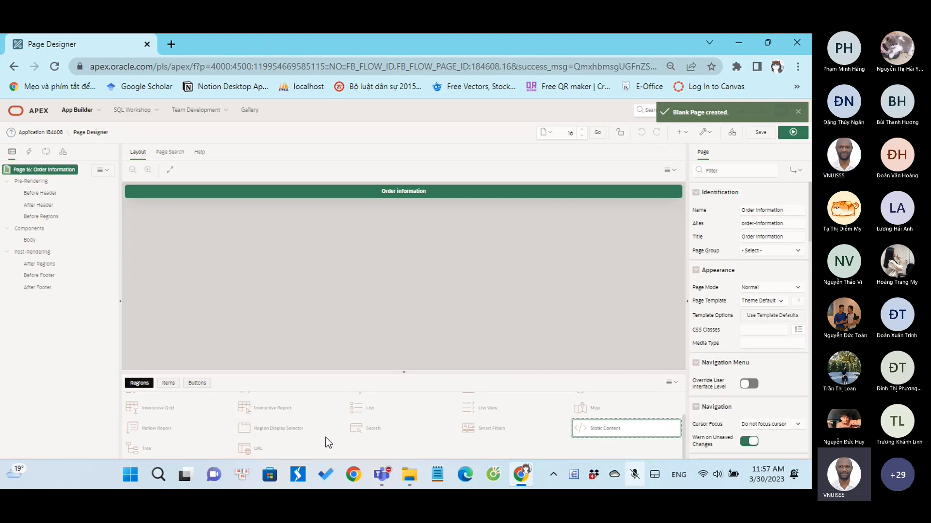
scroll(545, 439, up, 2)
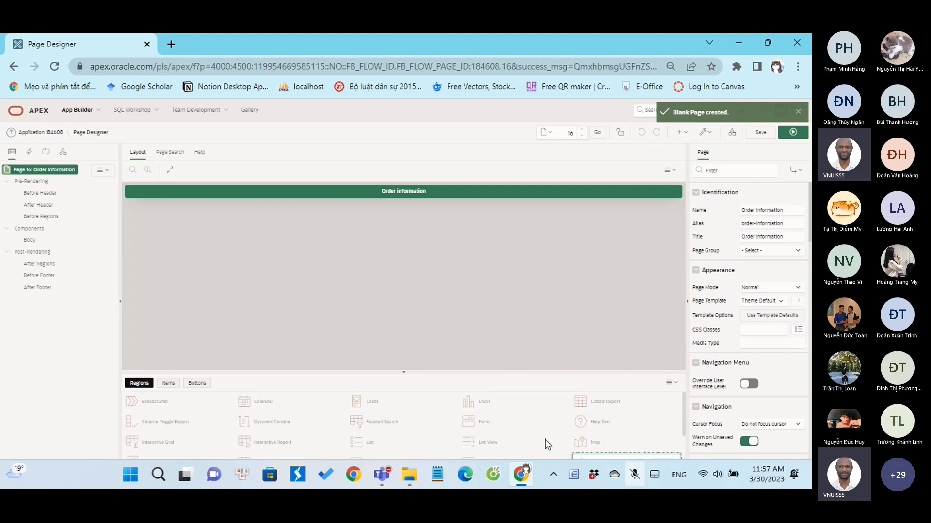
scroll(545, 440, down, 2)
drag(607, 429, 258, 255)
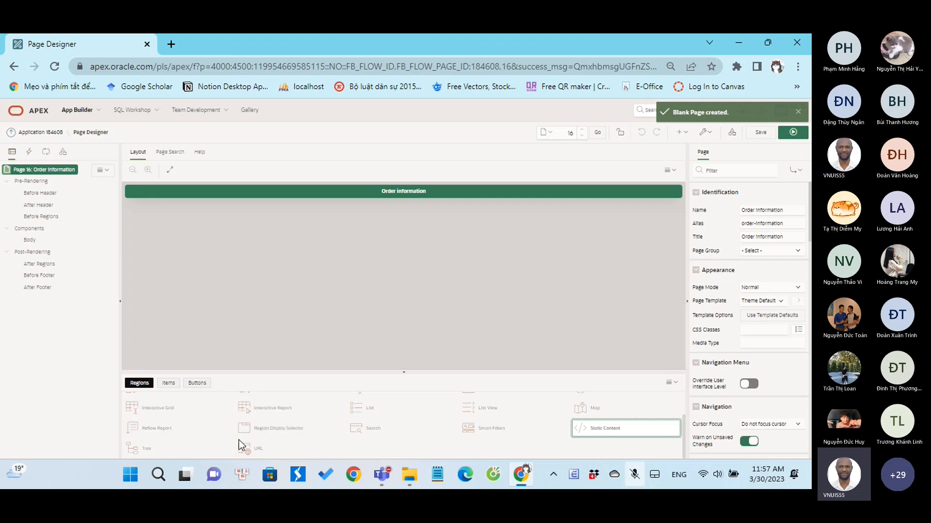
scroll(207, 437, up, 1)
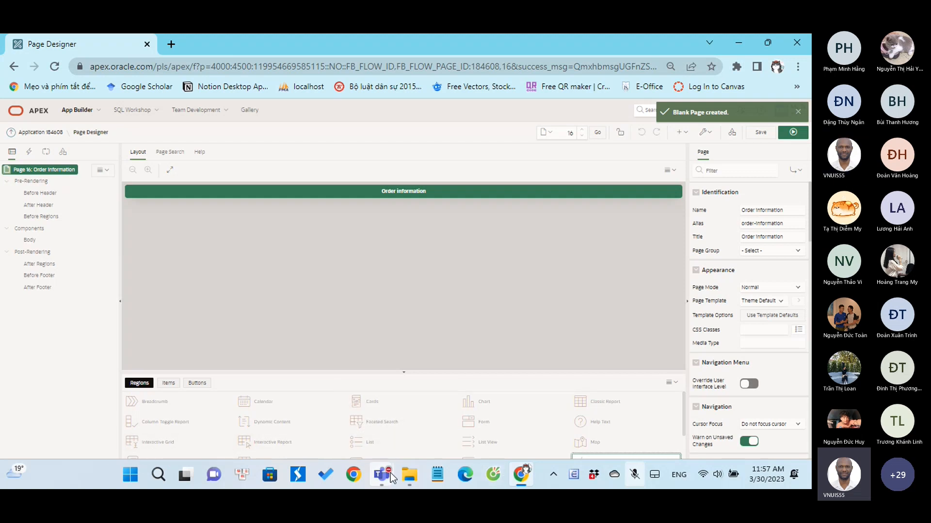
mouse_move(381, 474)
click(513, 361)
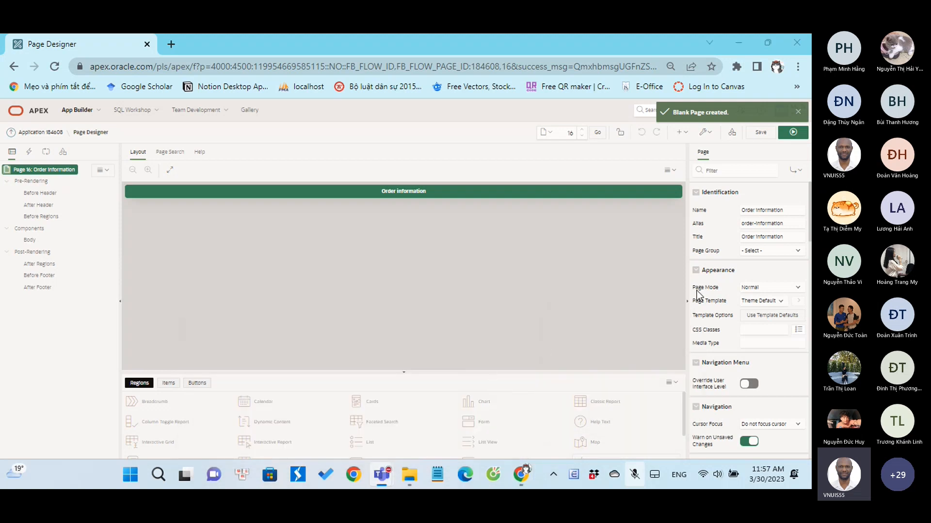
click(759, 281)
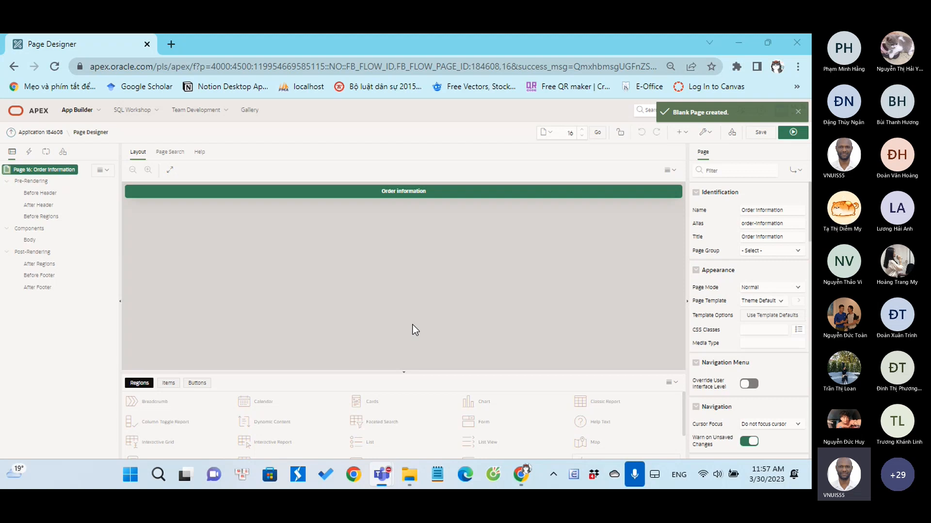
Enlarge the component gallery and retry placing a Static Content region, including with the page's Body selected
drag(382, 371, 390, 301)
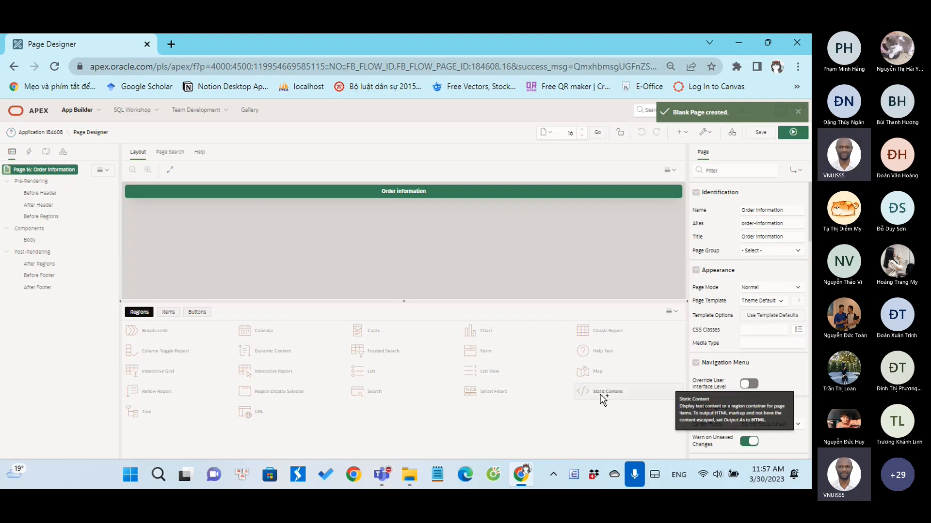
drag(602, 400, 396, 194)
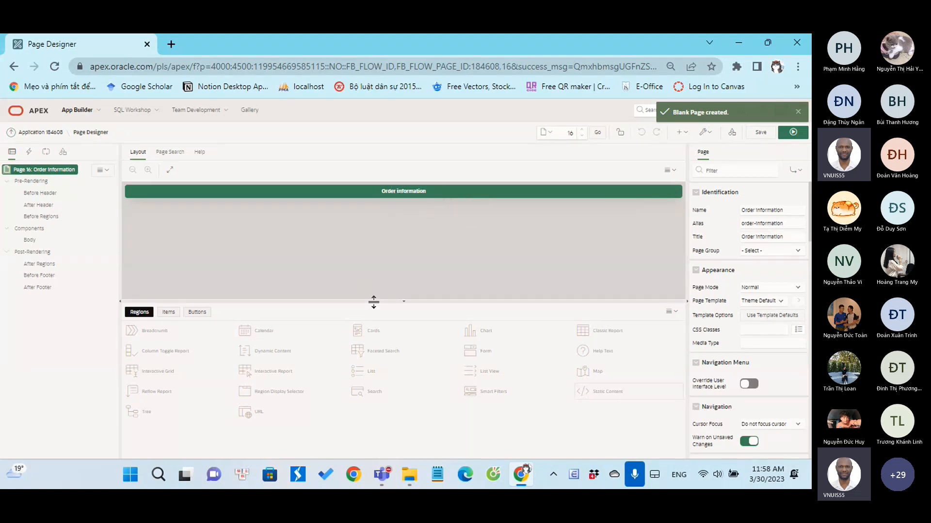
drag(377, 303, 376, 330)
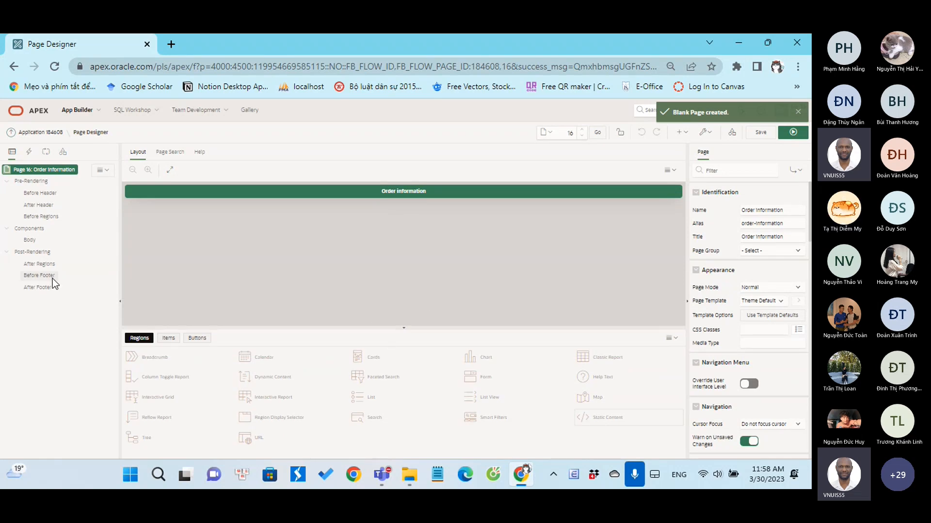
click(33, 244)
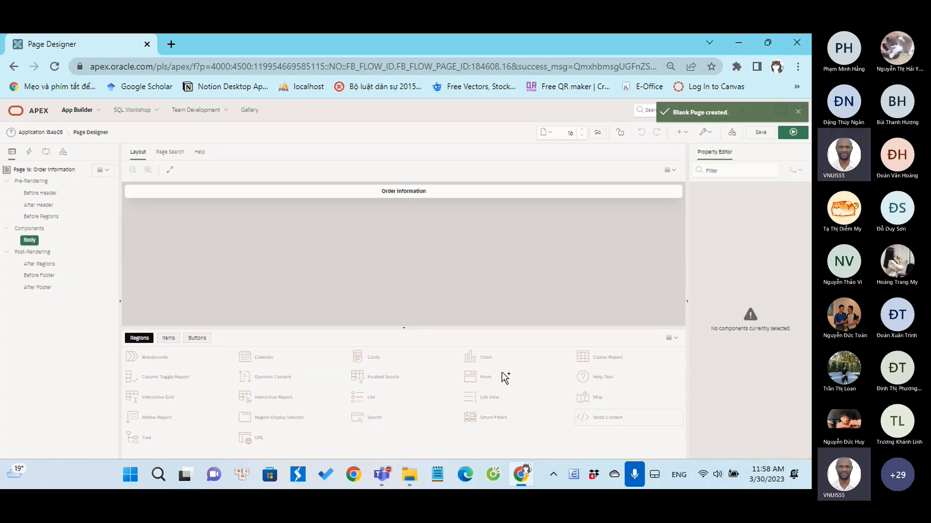
drag(587, 417, 366, 223)
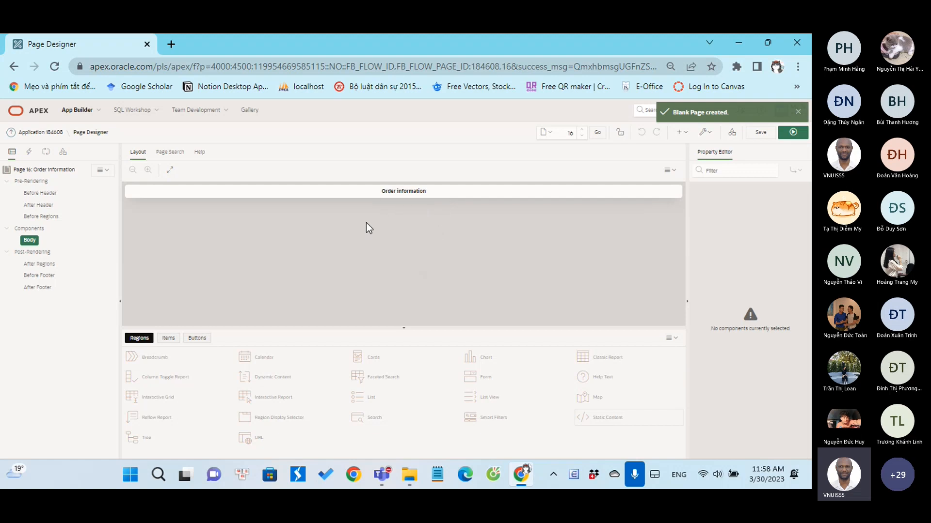
Create a new region under the page's Body
right_click(32, 241)
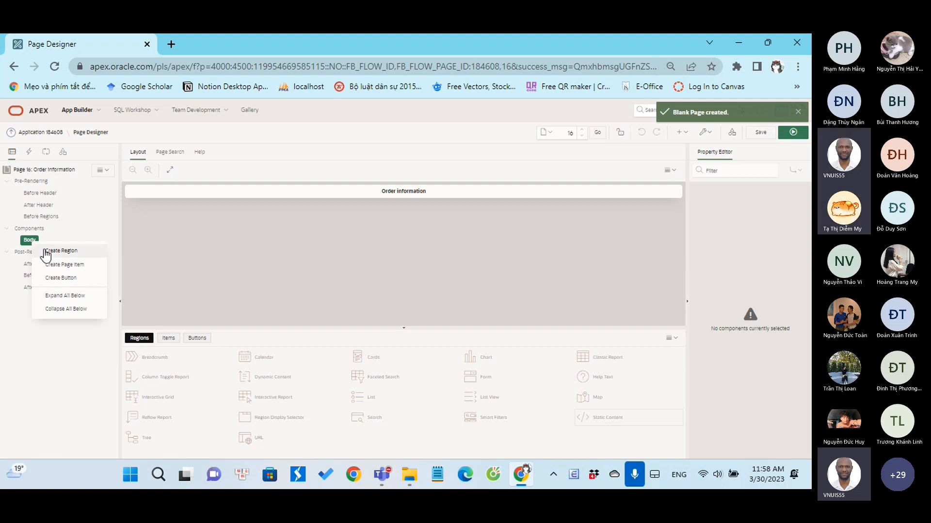
click(46, 251)
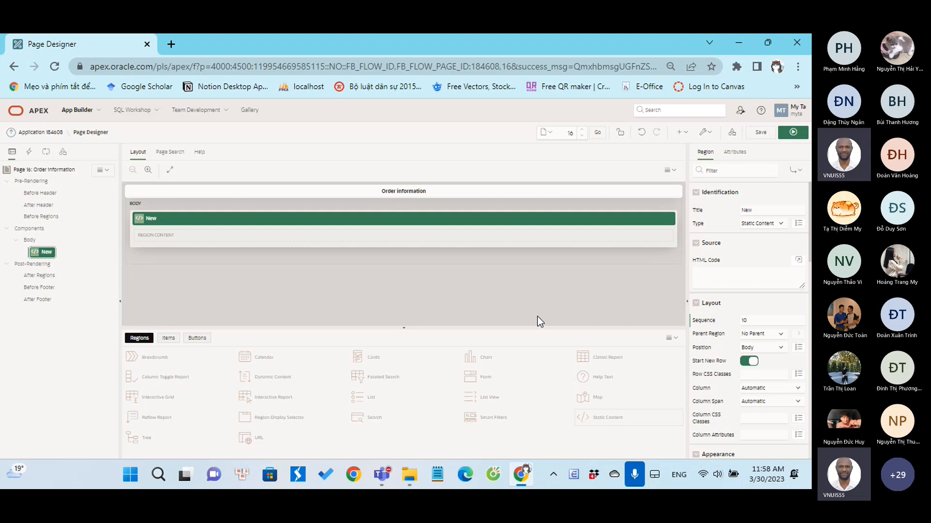
click(762, 283)
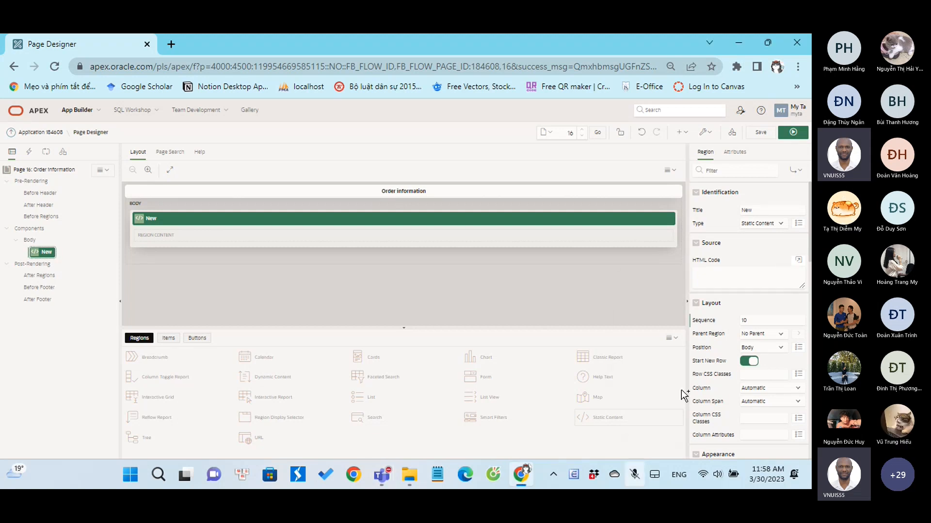
Add a second Static Content region to the page body below the first one
drag(613, 419, 234, 248)
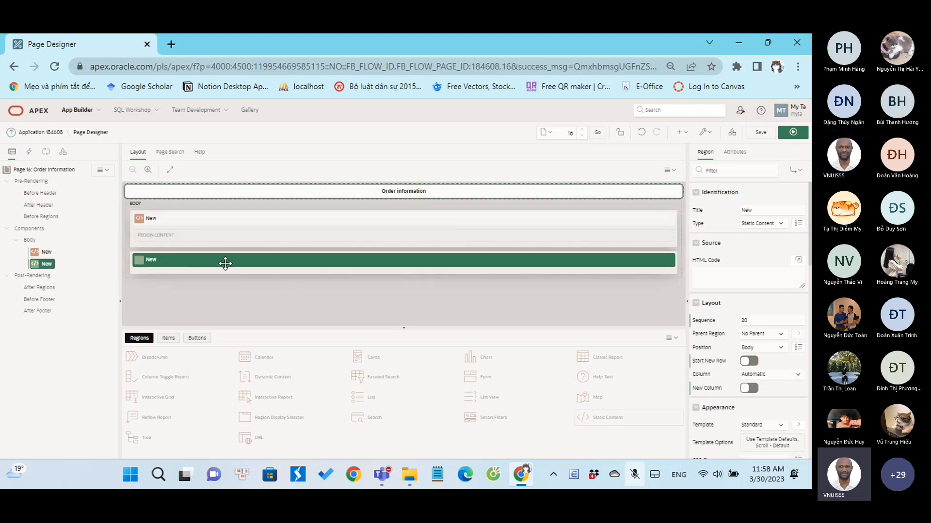
drag(197, 258, 213, 243)
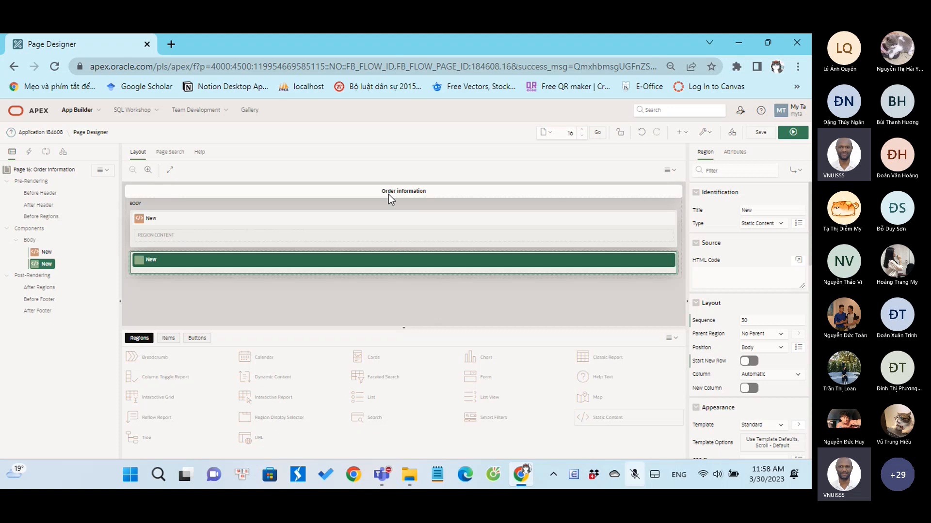
Show the empty positions in the page layout and enlarge the layout area to view the regions' slots
click(677, 171)
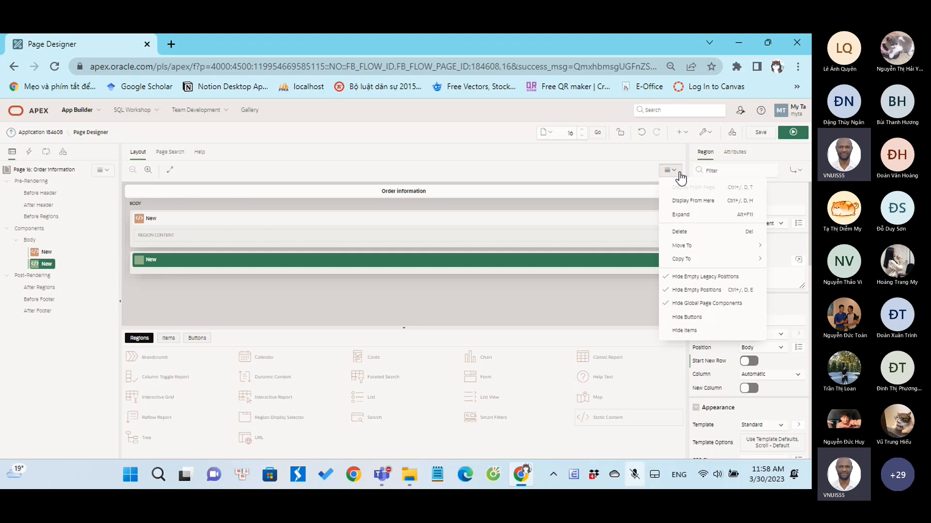
click(666, 291)
scroll(433, 267, up, 3)
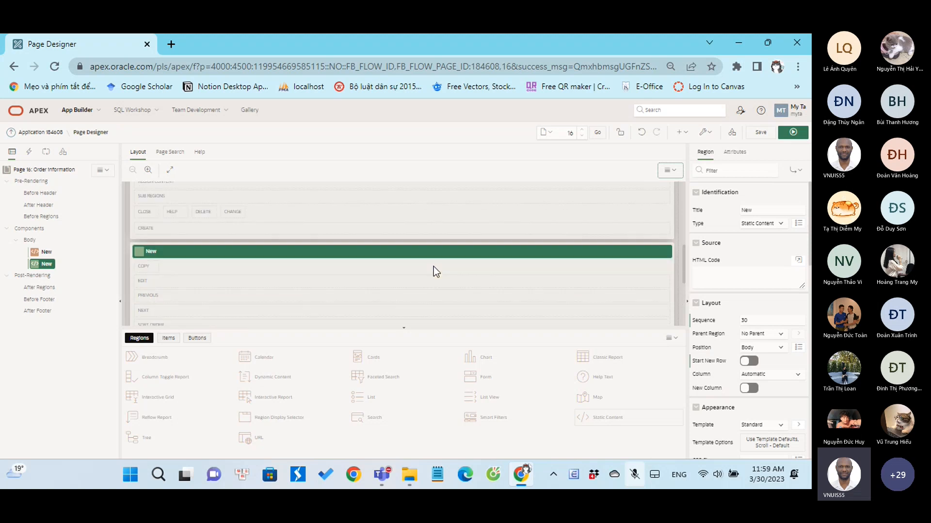
scroll(433, 266, up, 3)
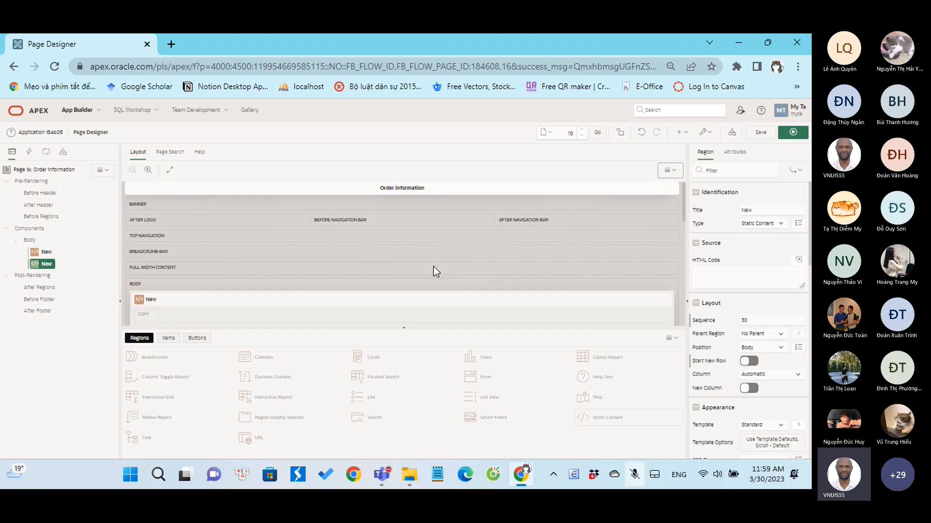
scroll(433, 267, down, 3)
scroll(433, 267, up, 1)
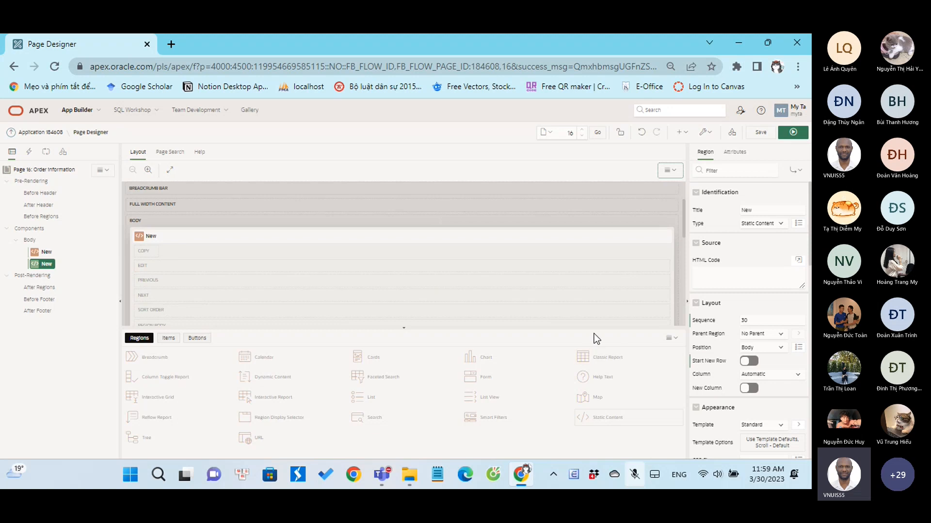
drag(616, 329, 615, 451)
scroll(487, 316, down, 1)
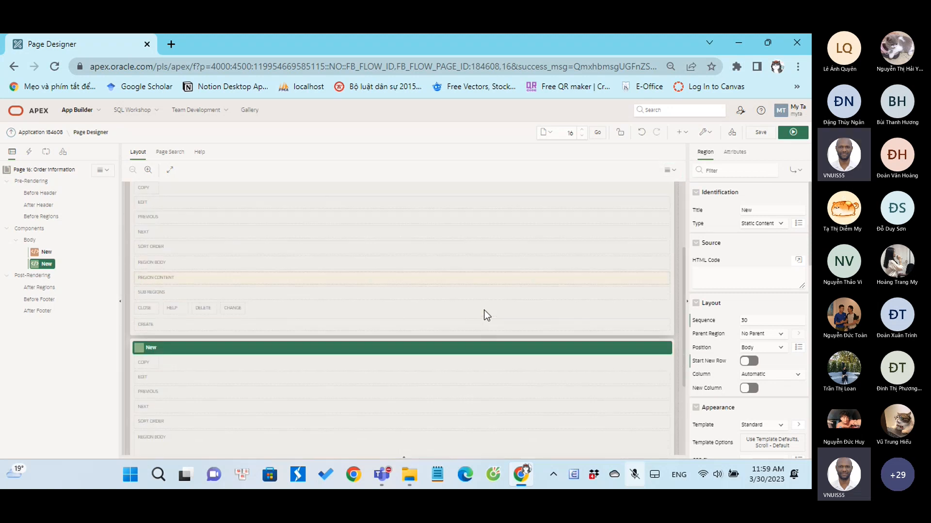
scroll(486, 315, up, 2)
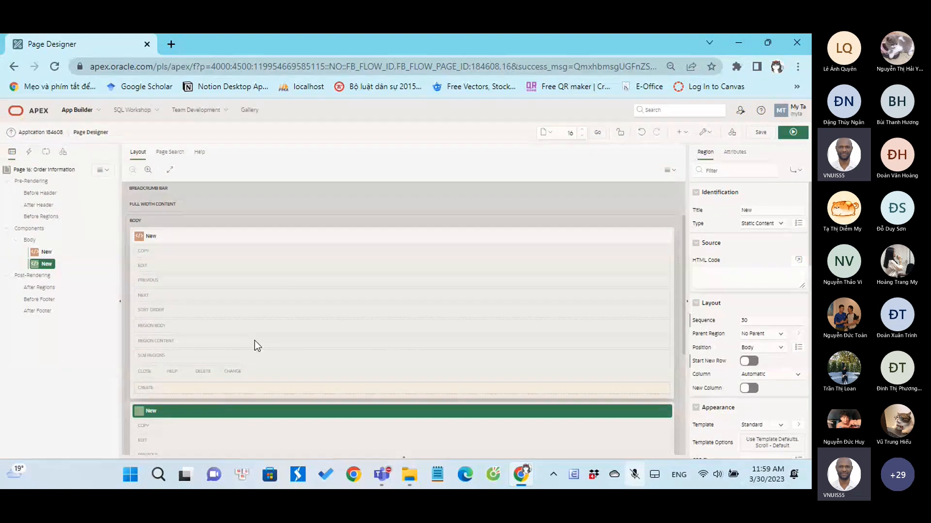
Delete both New regions from the page body
click(254, 237)
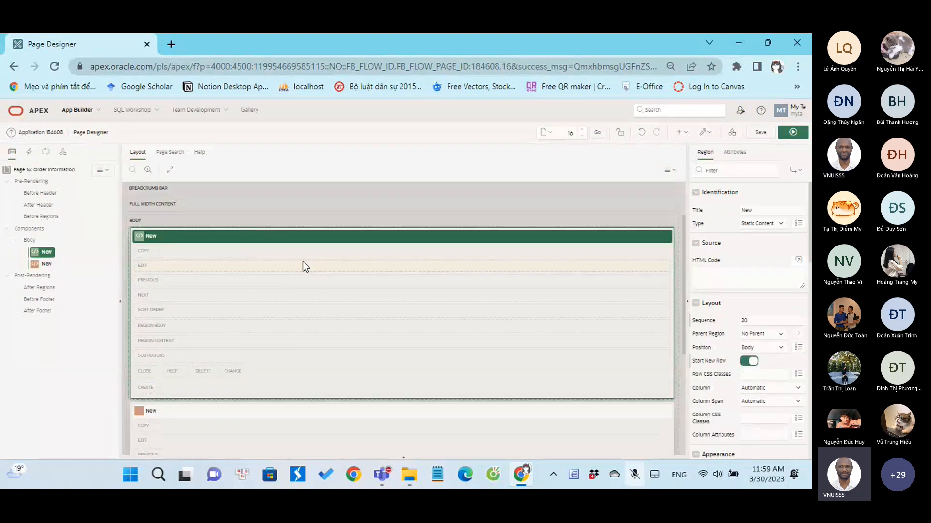
key(Delete)
click(271, 300)
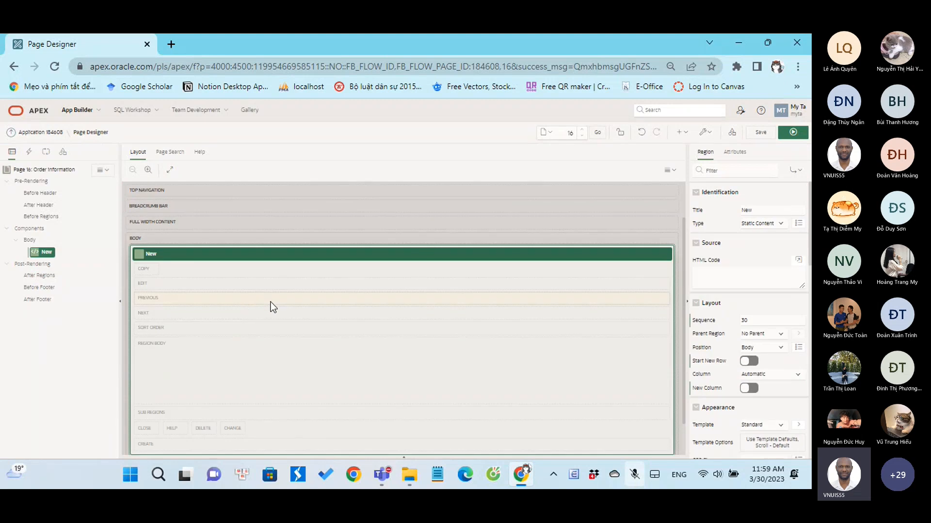
key(Delete)
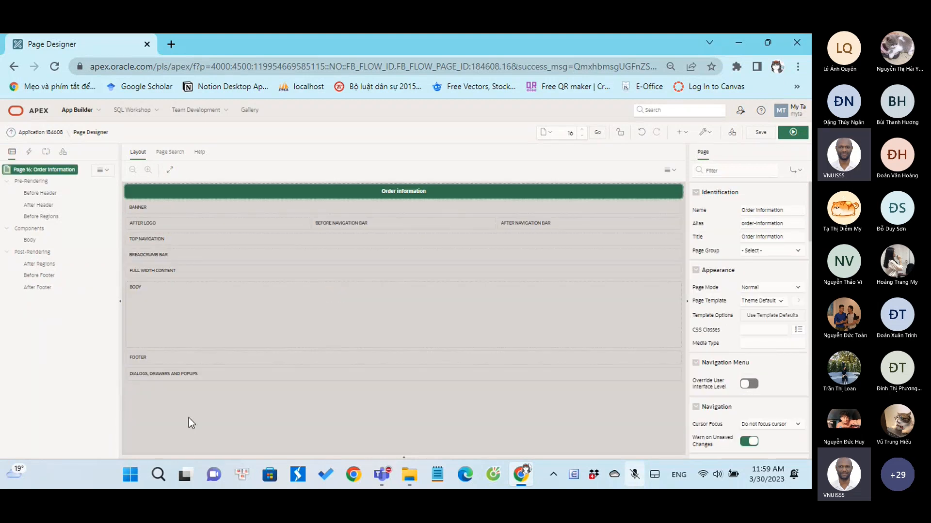
Bring the component gallery back into view and create a fresh region under the page's empty Body
drag(189, 457, 201, 397)
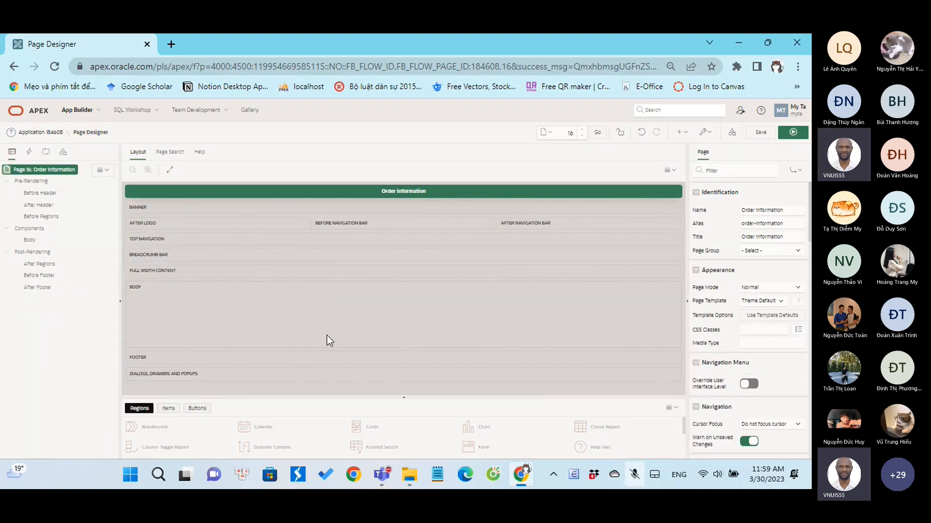
scroll(444, 433, down, 3)
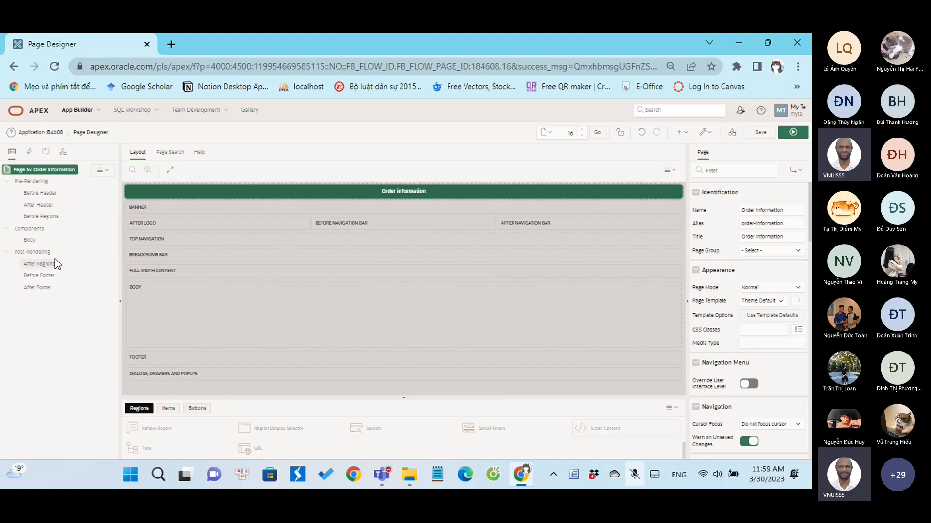
click(32, 240)
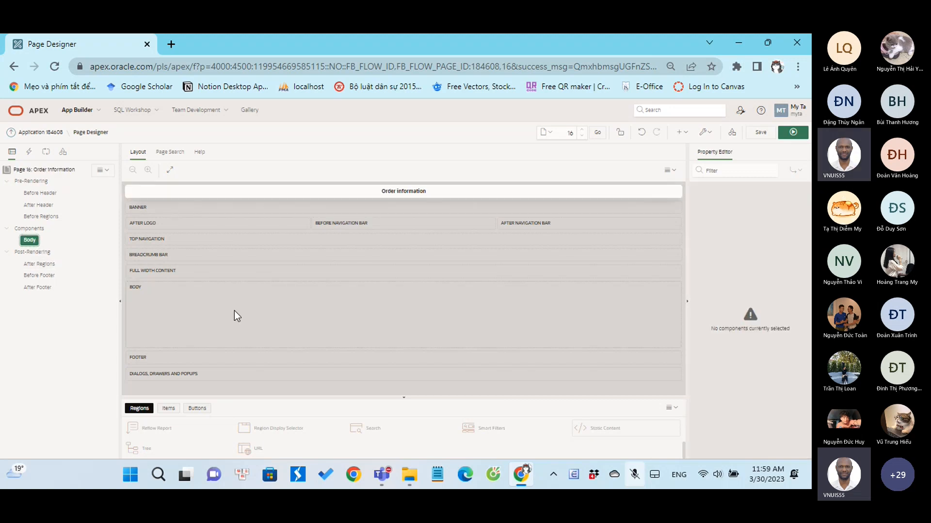
right_click(30, 241)
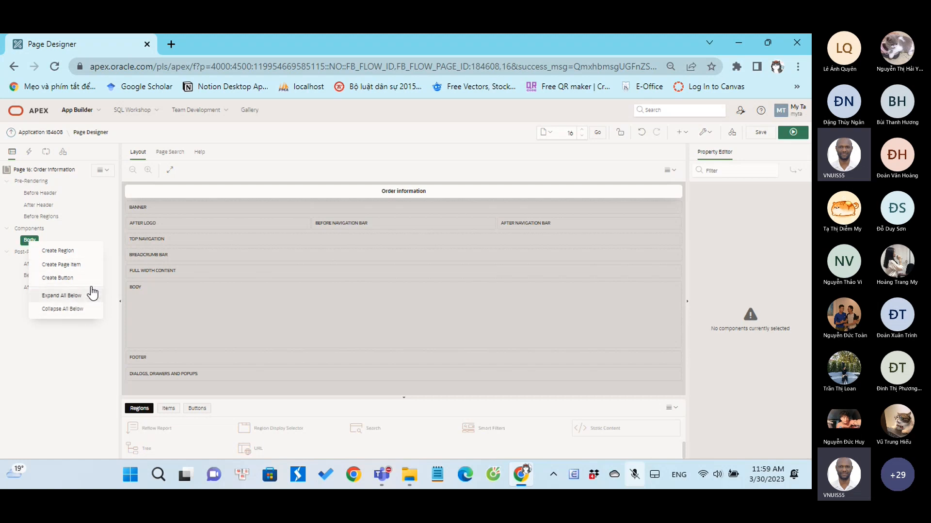
click(93, 253)
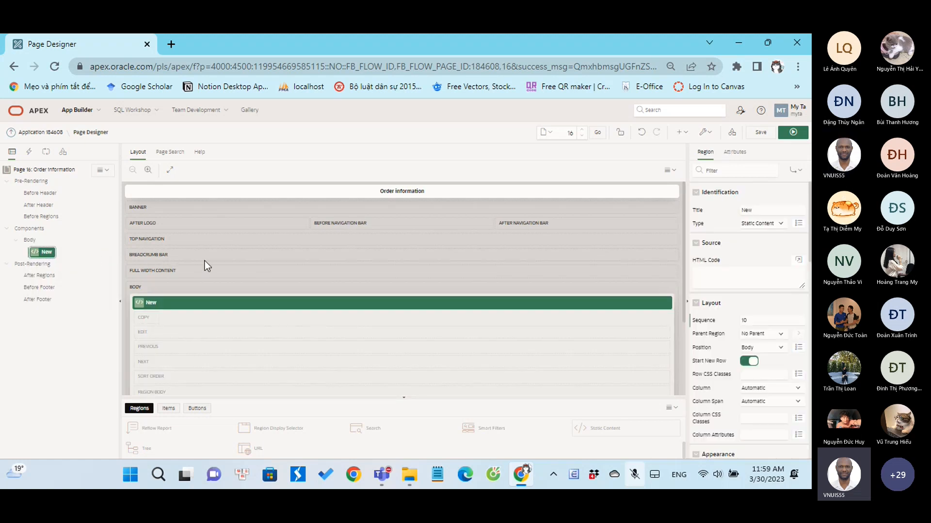
Add a Static Content region inside the Region Body position of the New region
scroll(205, 261, down, 1)
scroll(204, 262, down, 1)
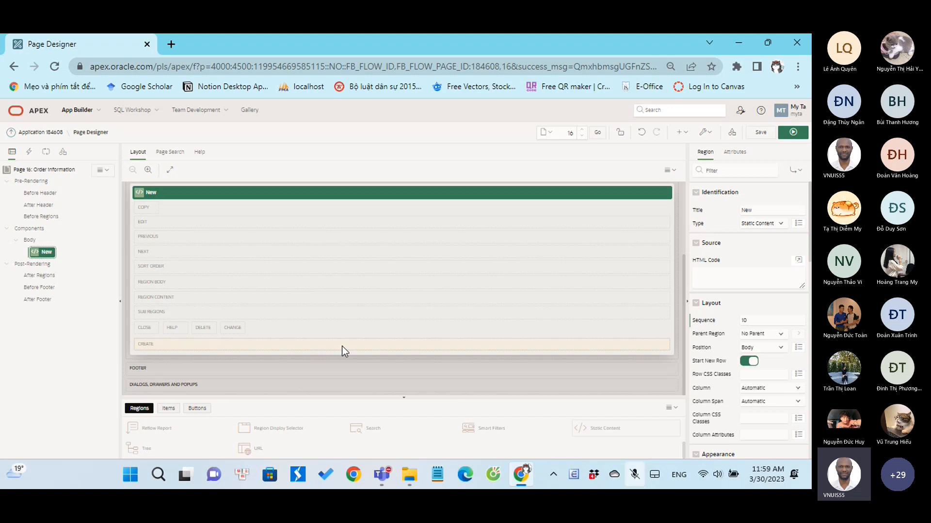
scroll(342, 349, up, 2)
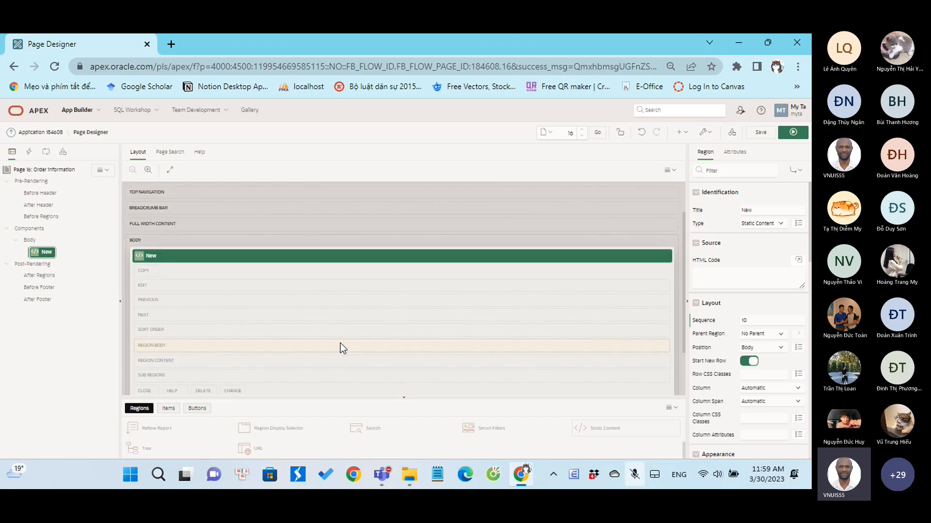
scroll(340, 348, down, 2)
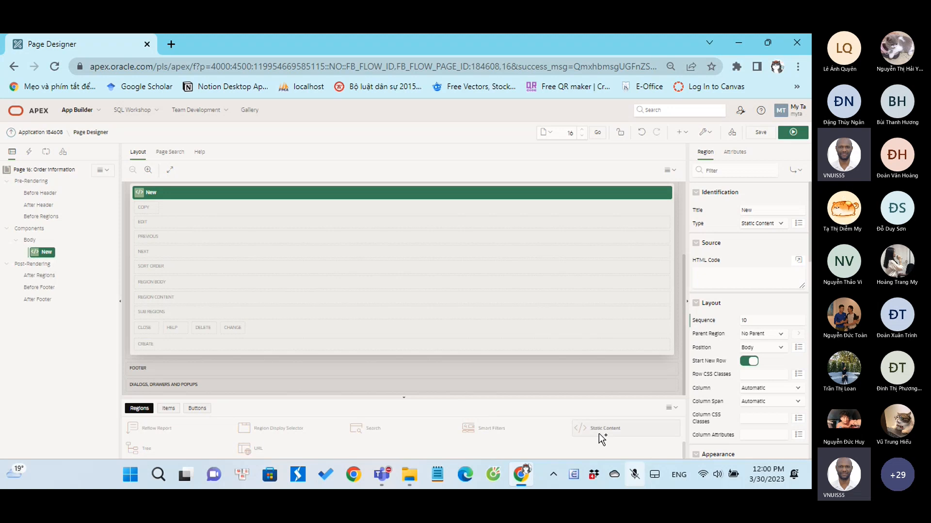
drag(598, 433, 163, 321)
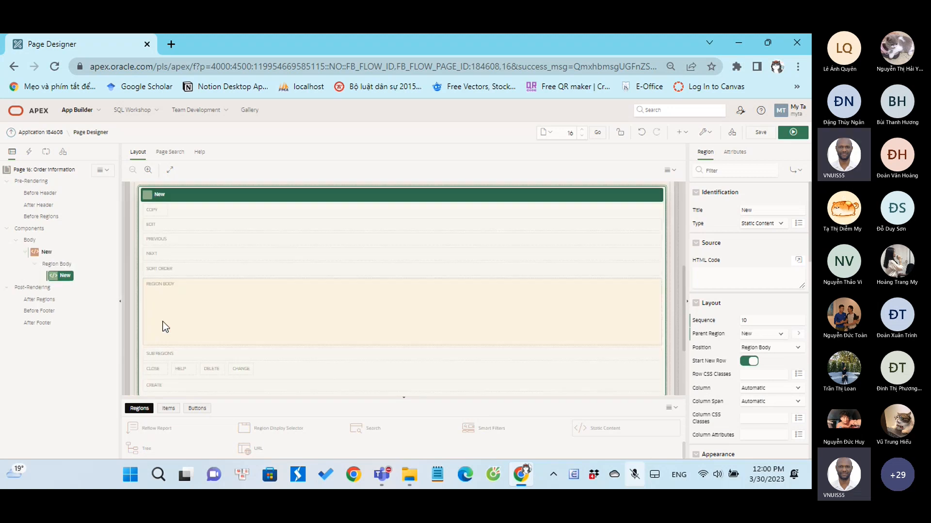
Hide the empty positions in the page layout
scroll(336, 314, up, 3)
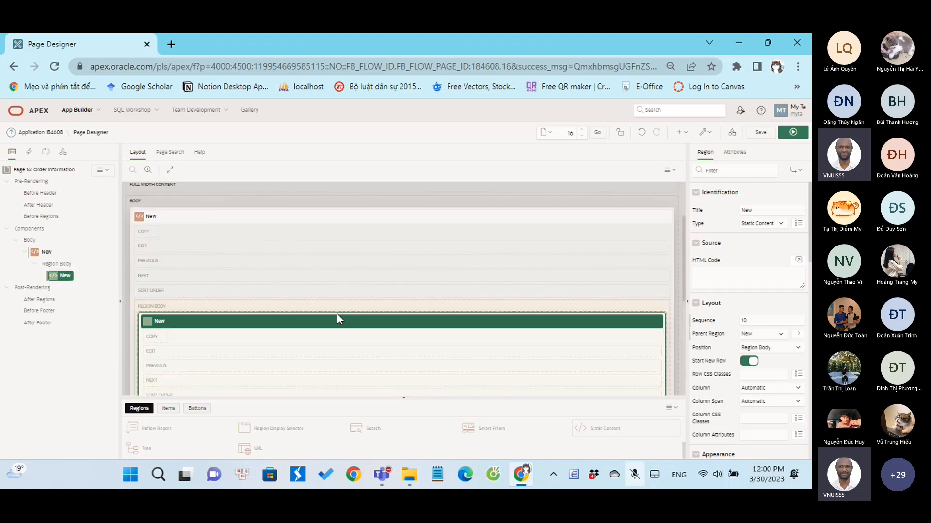
click(670, 170)
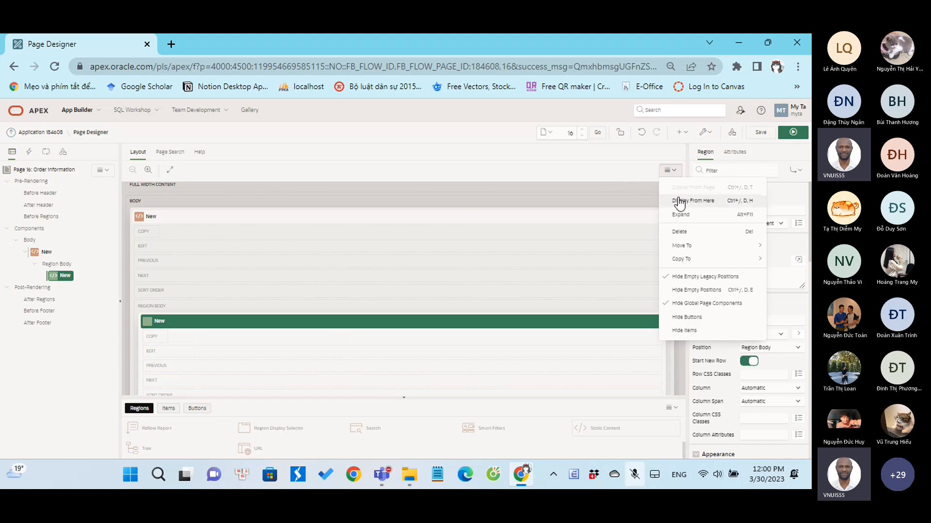
click(668, 282)
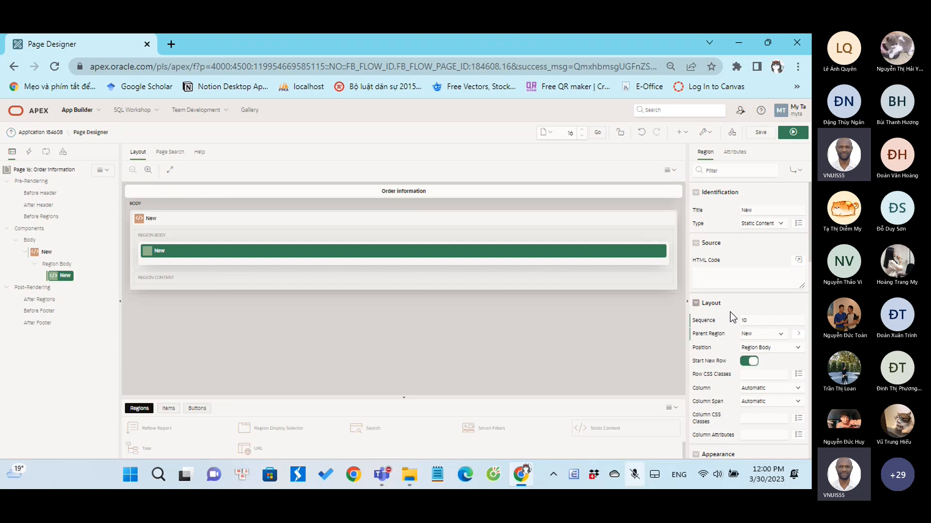
Set the nested region's title to "Thank you for your order"
click(768, 206)
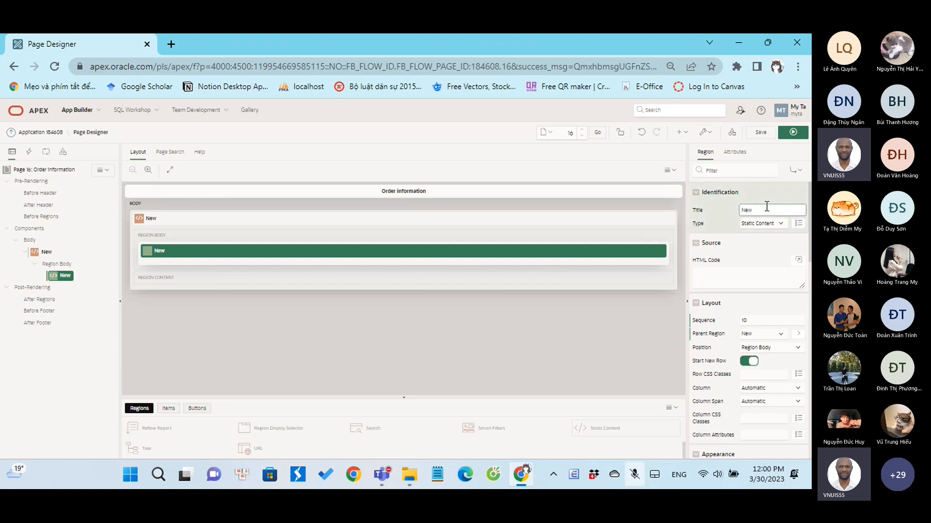
drag(766, 206, 743, 208)
text(Thank you for your order)
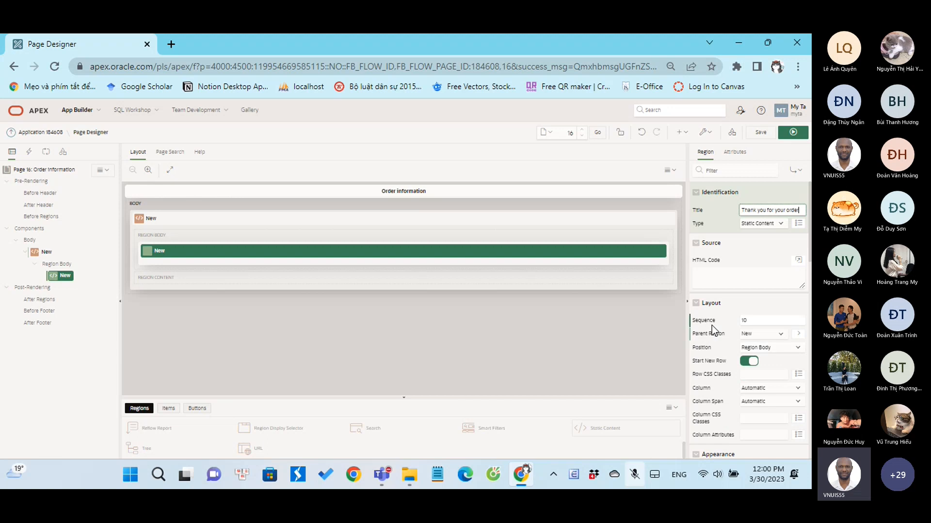
Change the "Thank you for your order" region's template to Content Block
scroll(717, 417, down, 3)
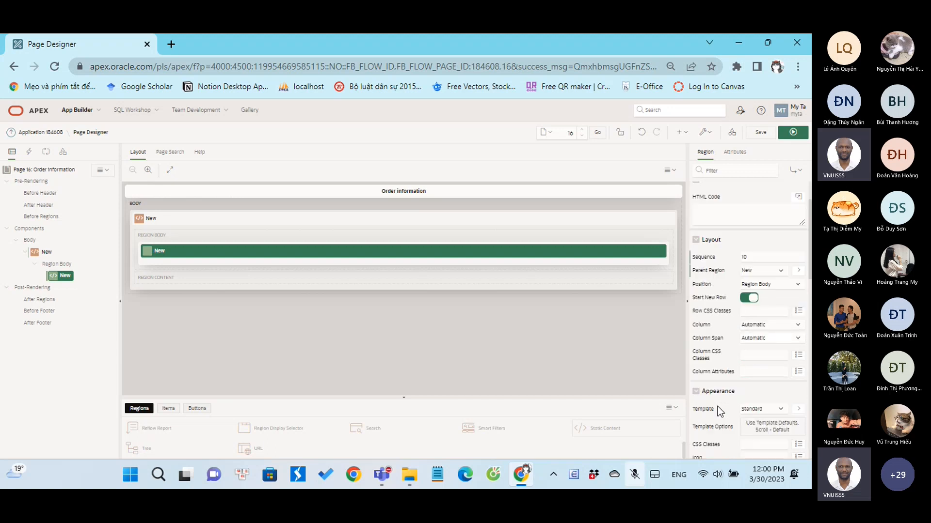
click(780, 345)
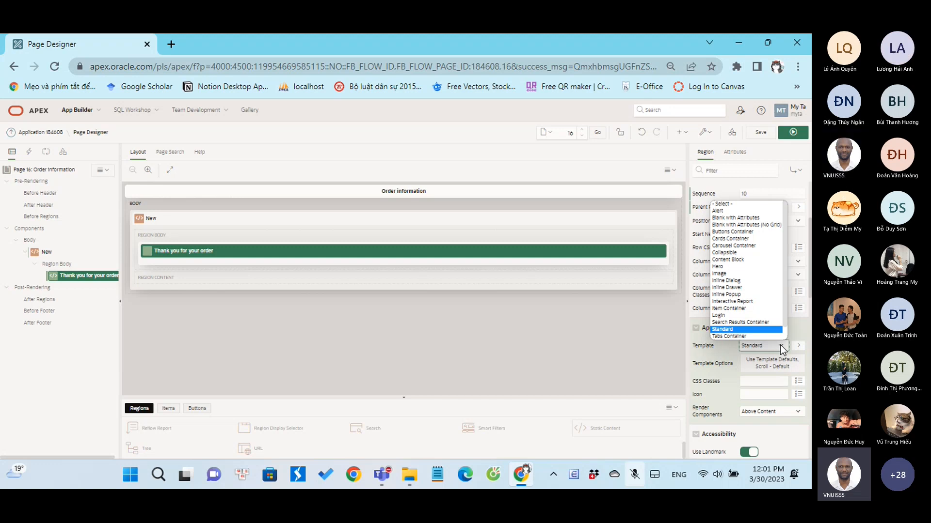
click(741, 260)
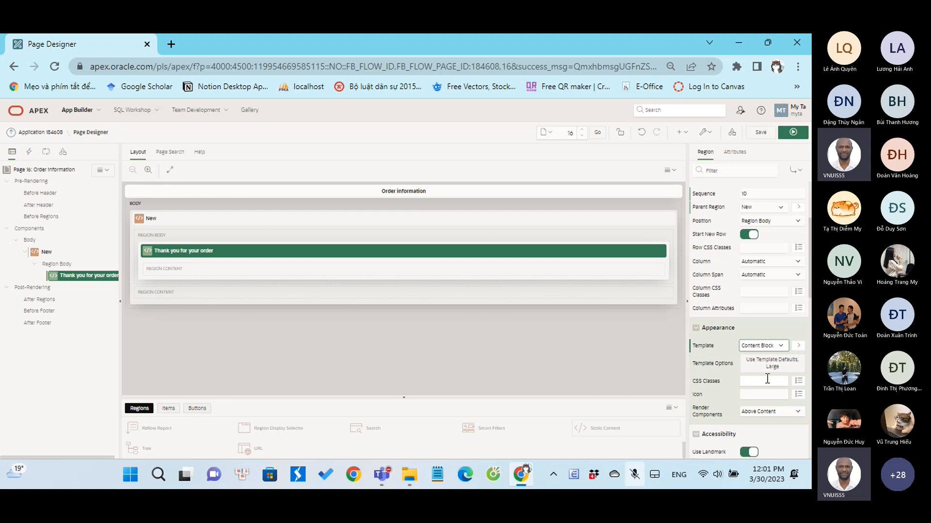
Enable Show Region Icon in the template options of the "Thank you for your order" region
scroll(767, 379, down, 3)
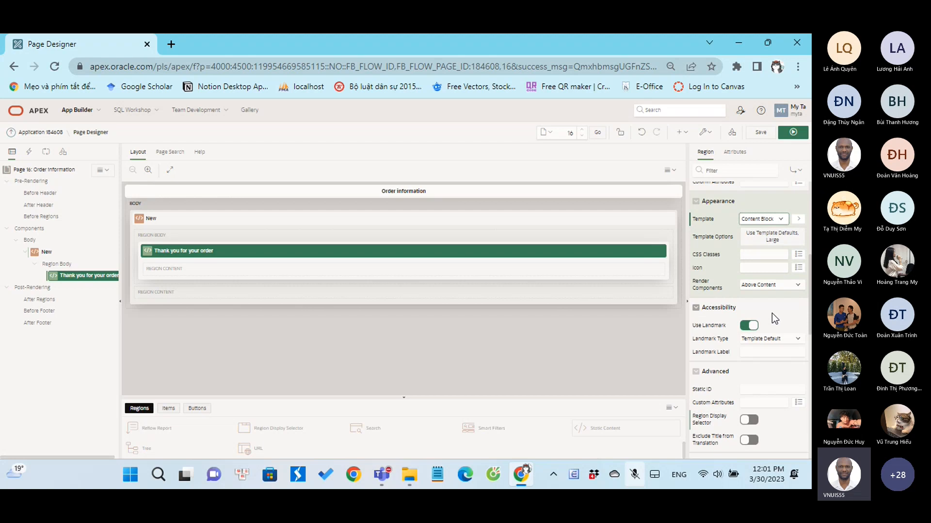
scroll(709, 407, down, 3)
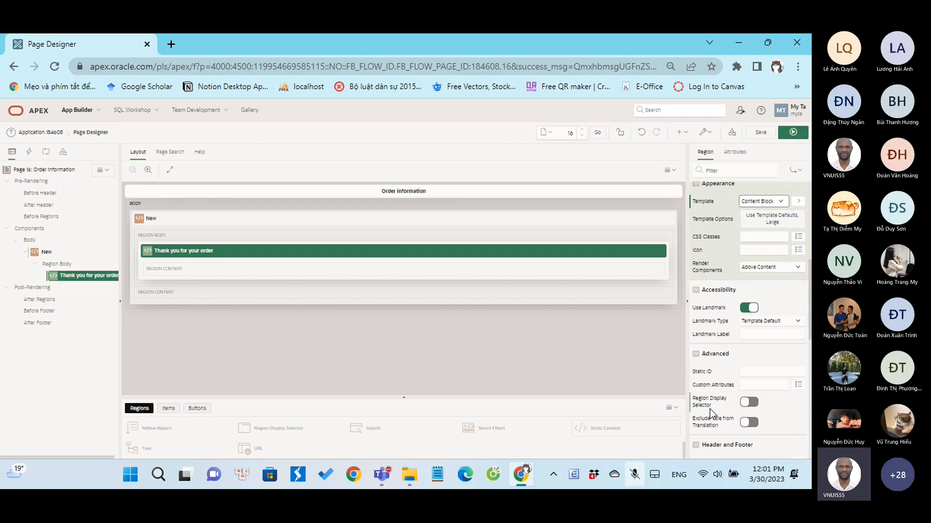
scroll(711, 413, up, 3)
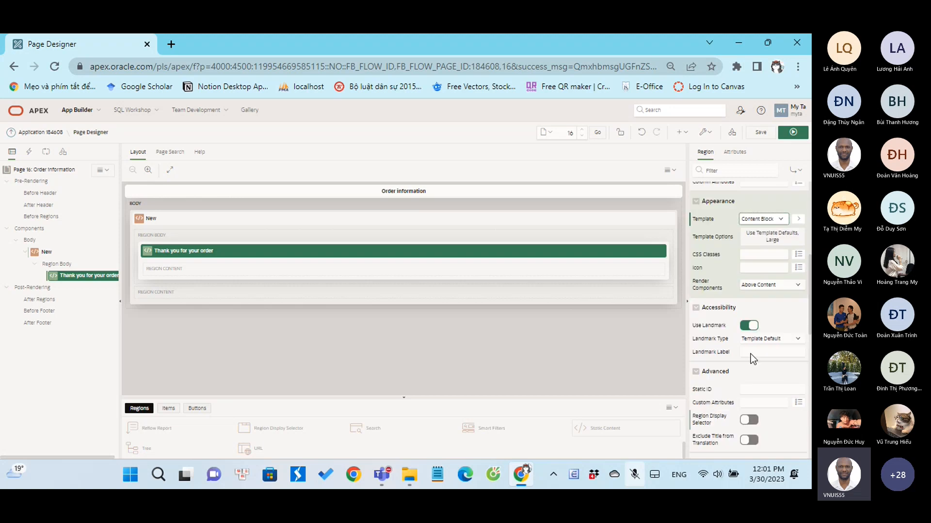
scroll(726, 340, up, 1)
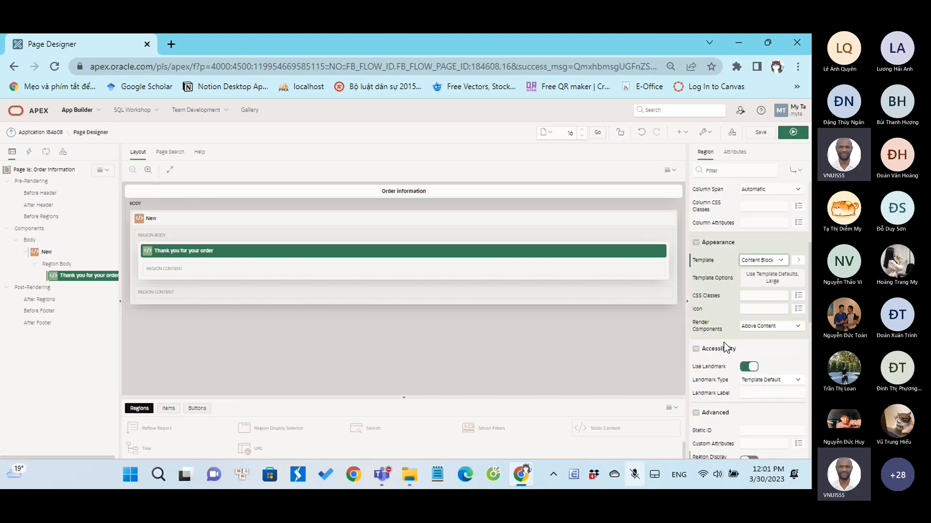
scroll(723, 342, down, 4)
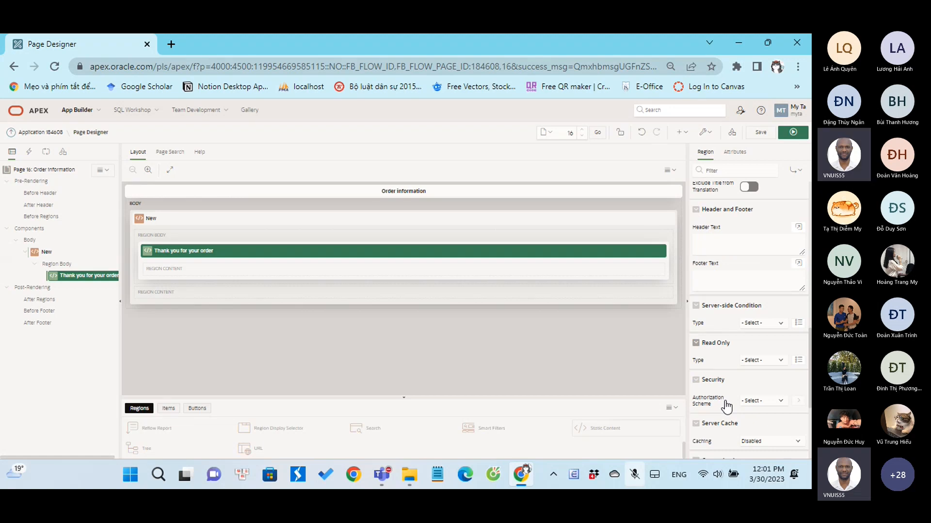
scroll(725, 407, up, 5)
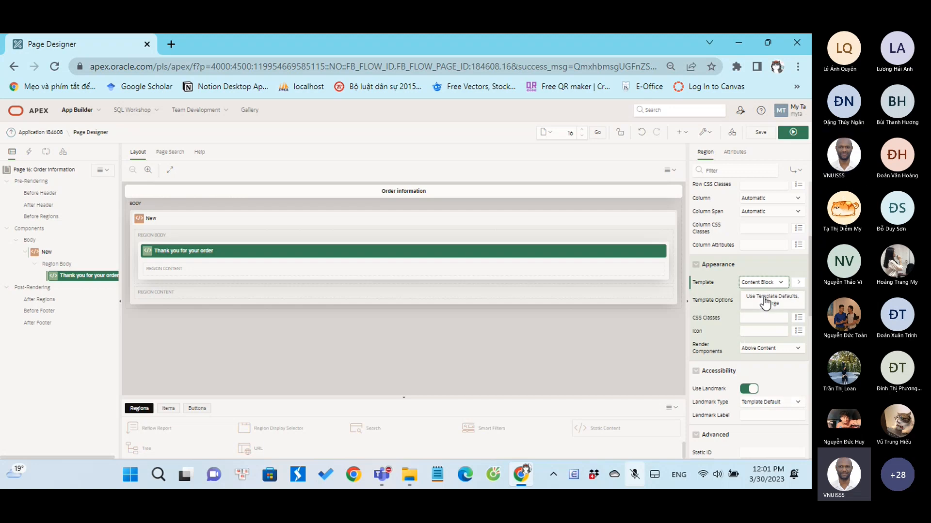
click(791, 307)
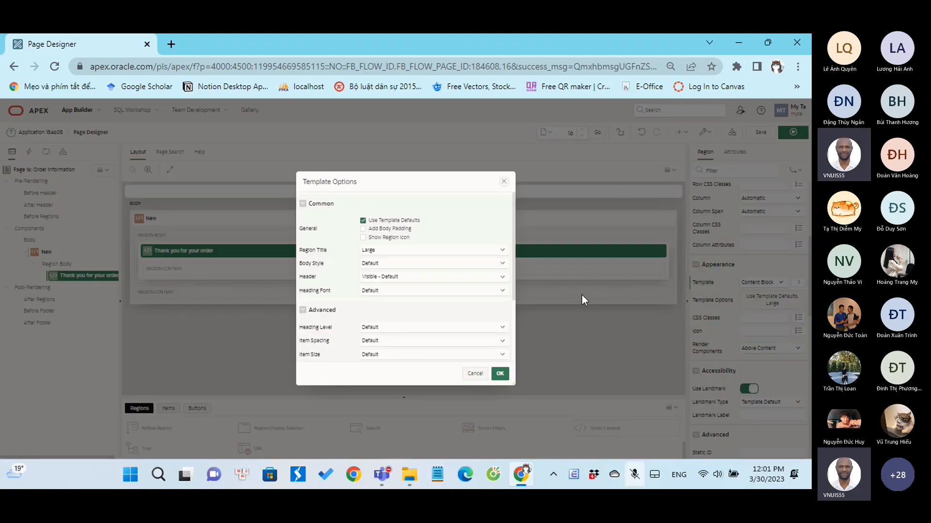
click(362, 238)
click(500, 373)
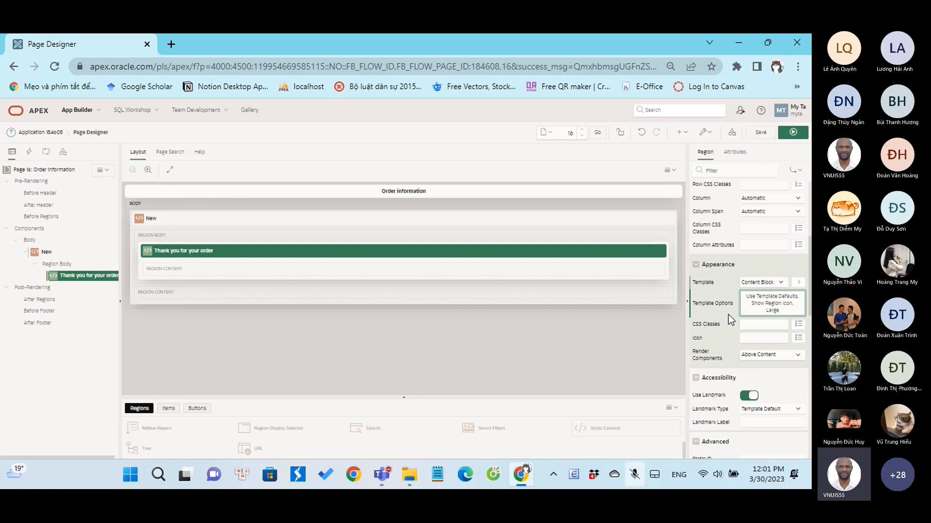
Open the icon picker for the "Thank you for your order" region and search for "fa-heart"
click(749, 338)
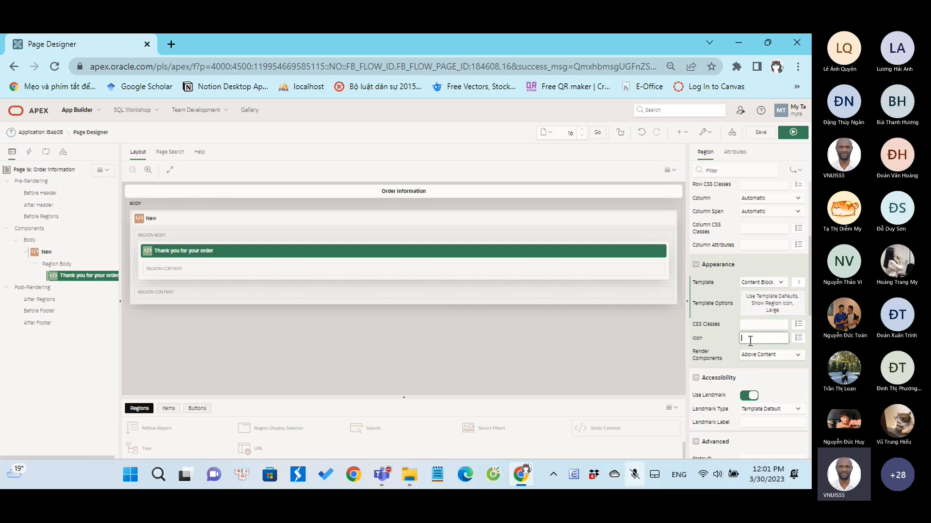
click(798, 338)
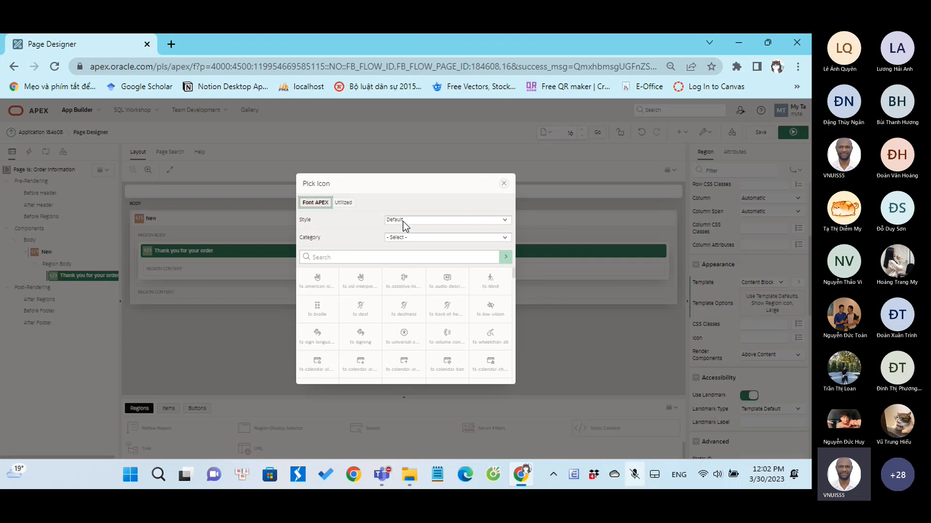
click(358, 256)
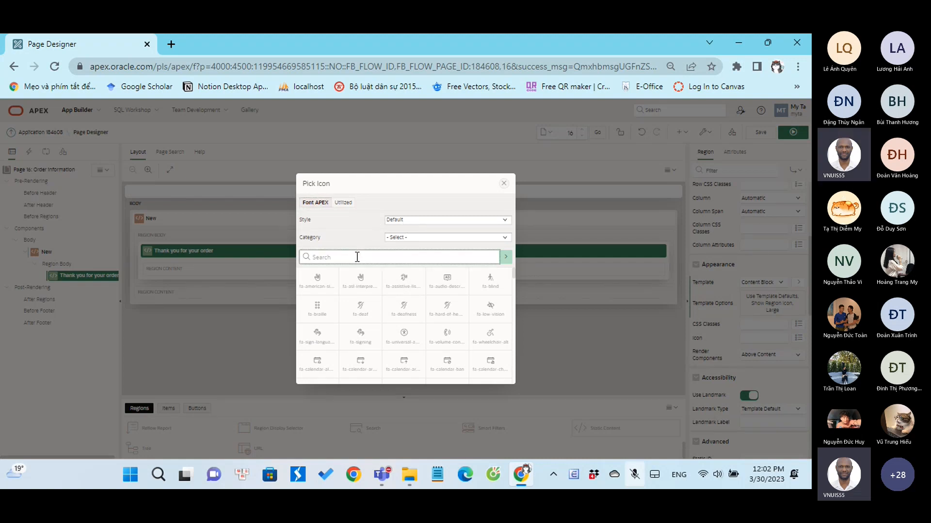
text(fa-h)
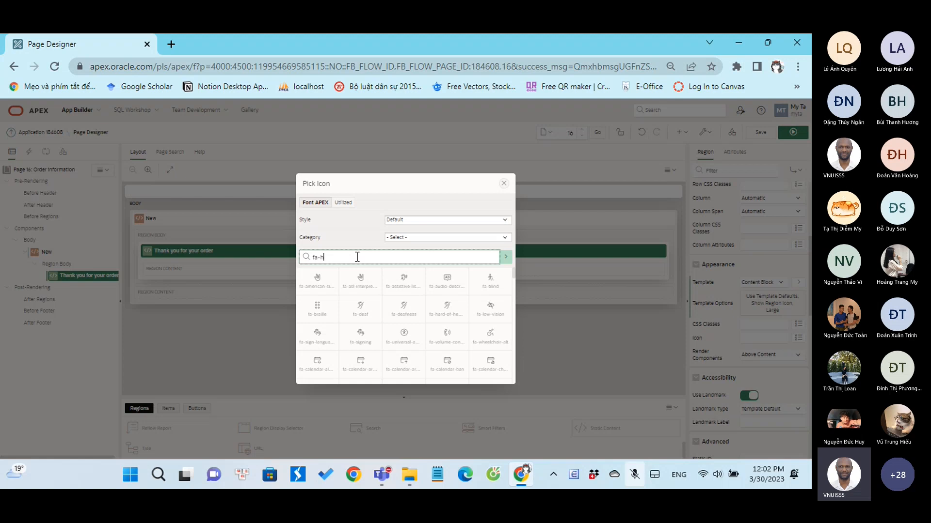
text(eart)
key(Return)
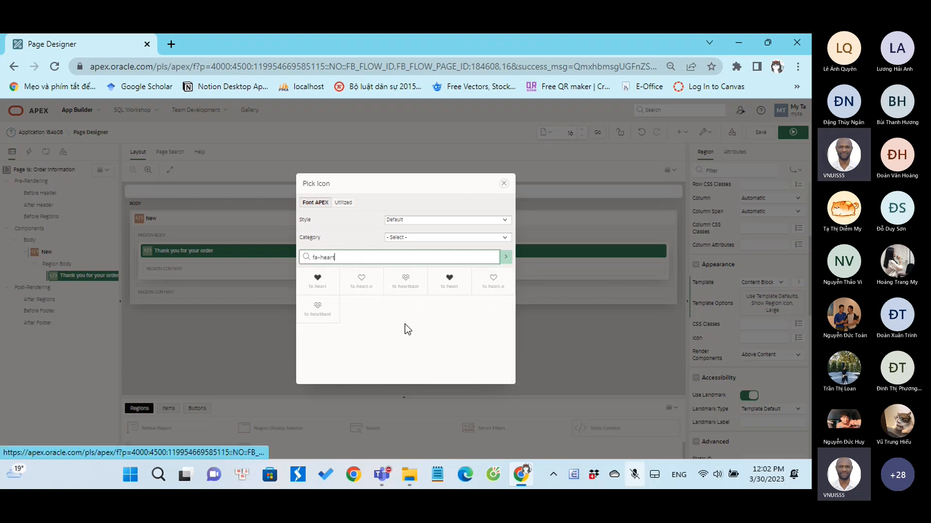
Assign the fa-heart icon to the "Thank you for your order" region and go back to its title
click(336, 310)
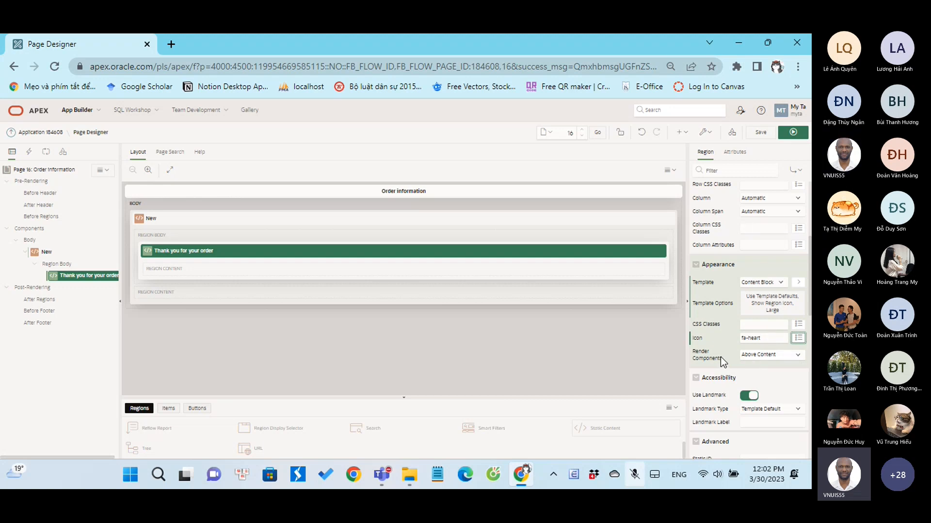
scroll(721, 359, down, 2)
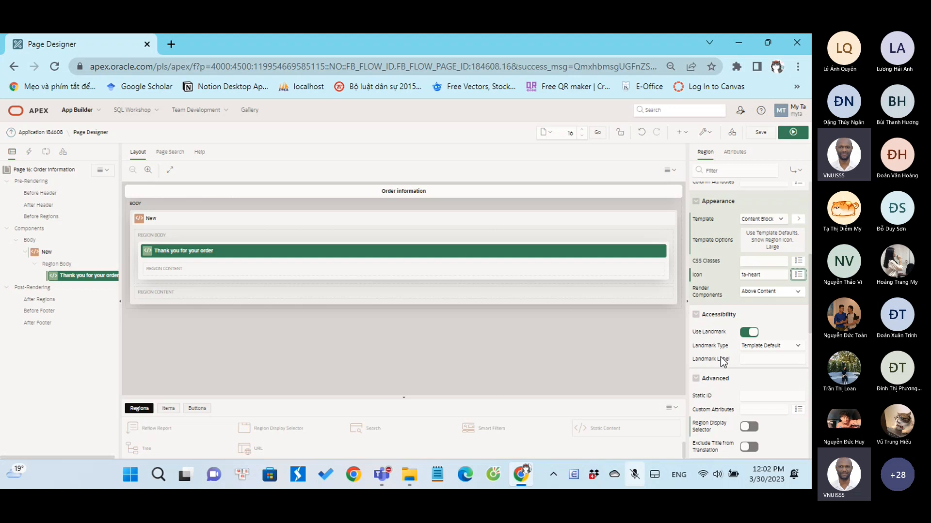
scroll(766, 275, up, 5)
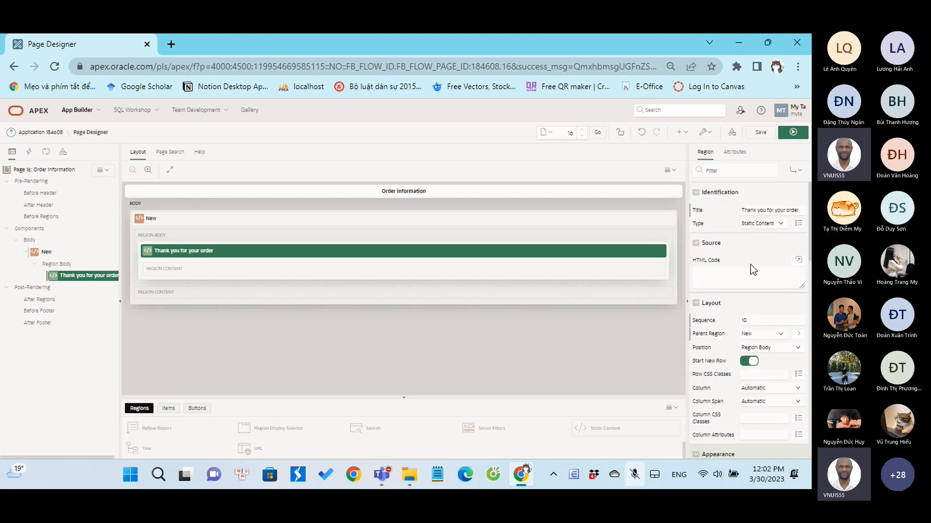
click(752, 212)
Create a page item inside the "Thank you for your order" region and delete the P16_NEW item created below that region
right_click(90, 279)
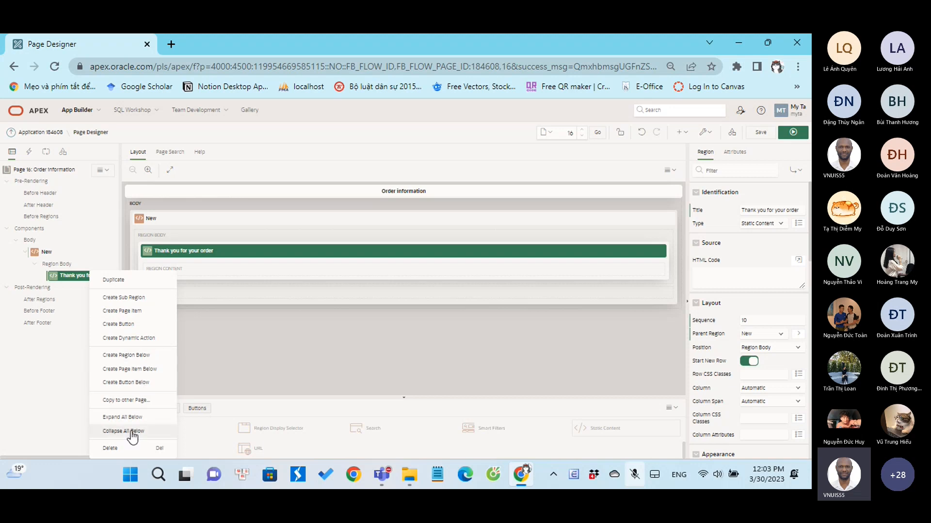
click(146, 370)
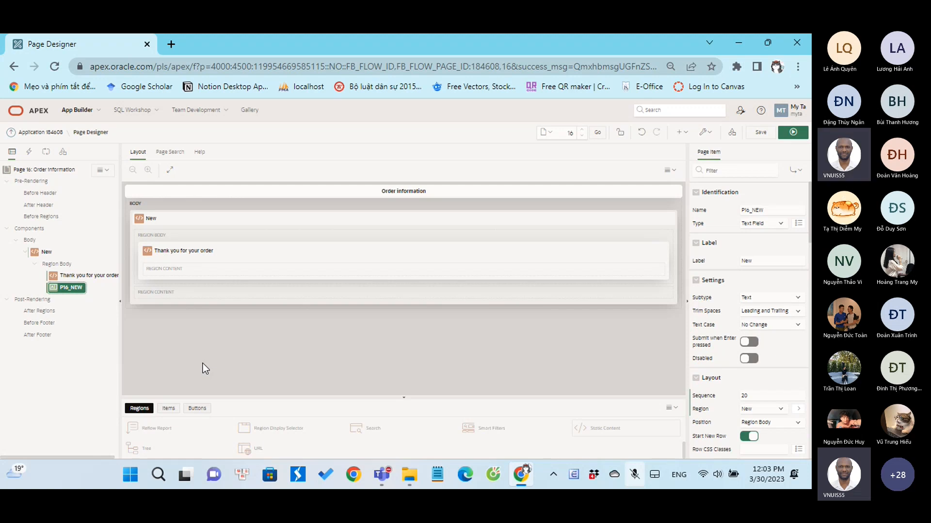
right_click(96, 281)
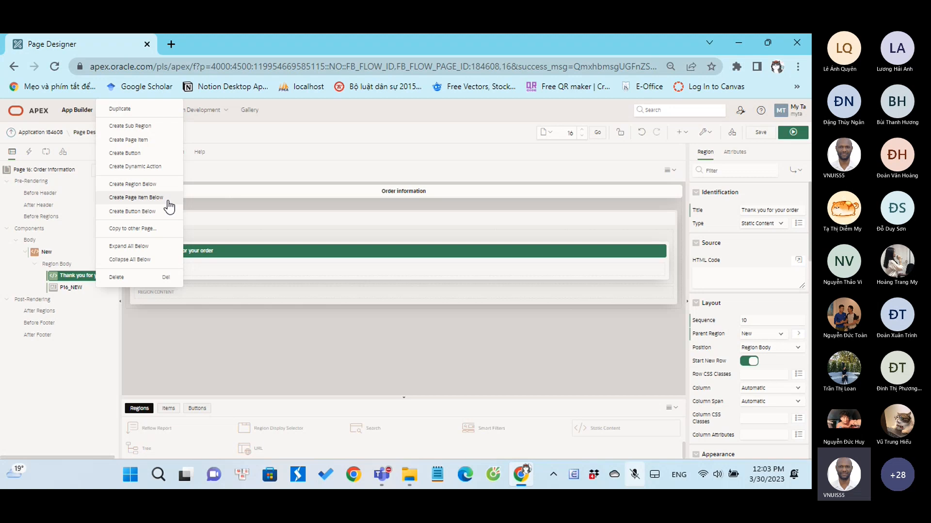
click(127, 140)
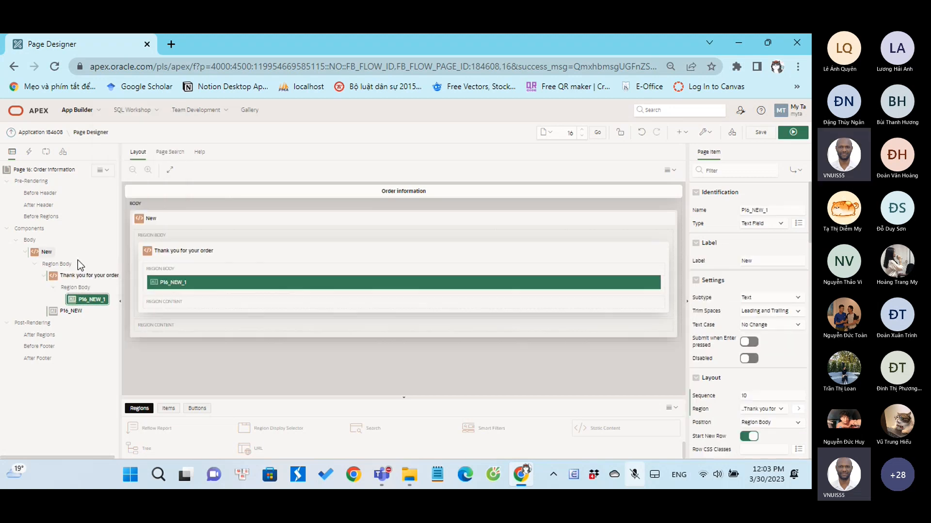
right_click(62, 315)
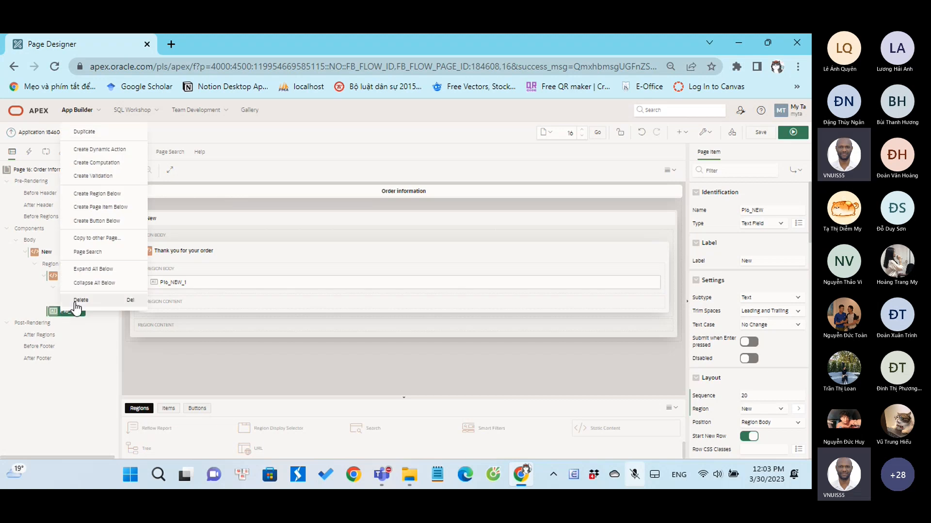
click(78, 299)
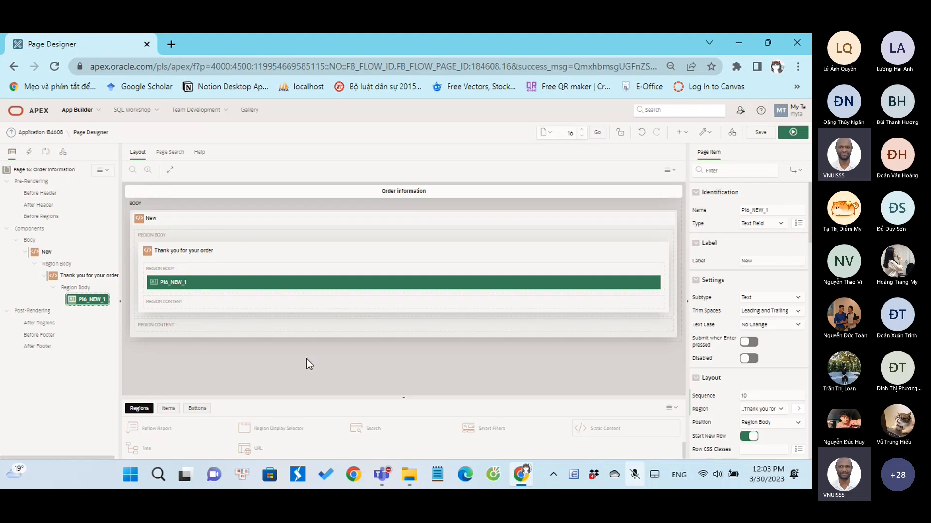
Name the new page item inside the "Thank you for your order" region P16_ORDER
double_click(789, 211)
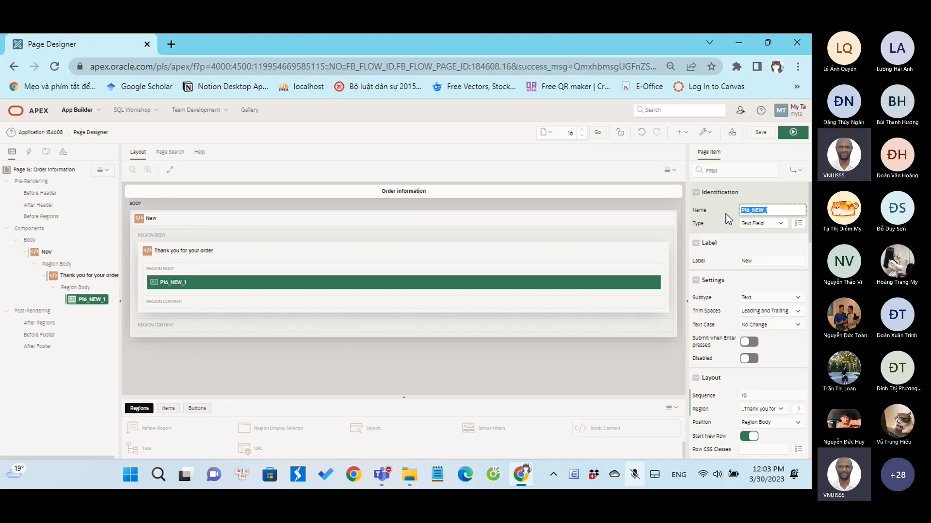
text(ORDER)
text(R)
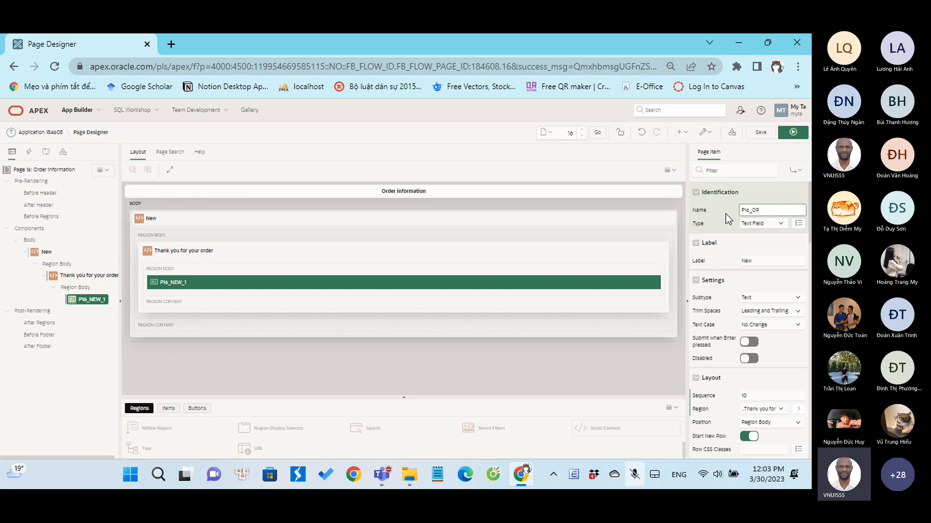
text(DER)
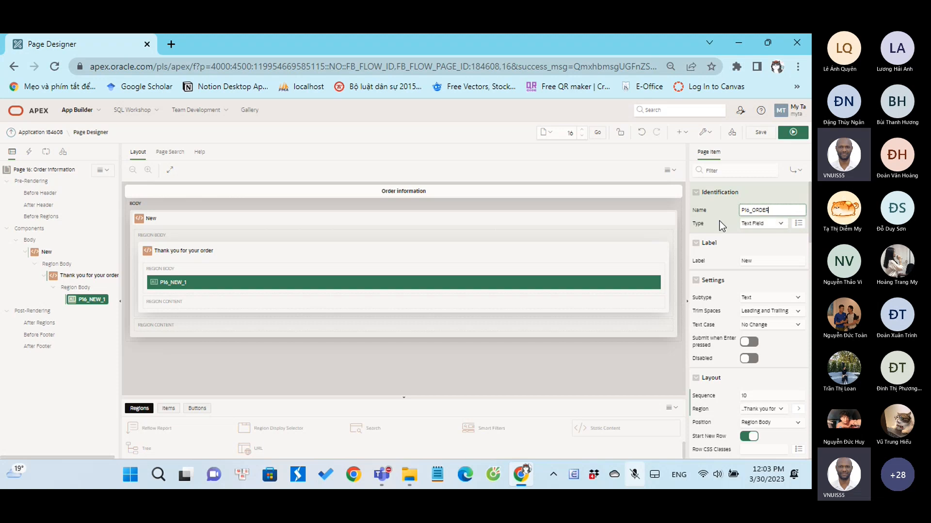
Set the P16_ORDER item's type to Hidden and its region to "Thank you for your order"
click(755, 223)
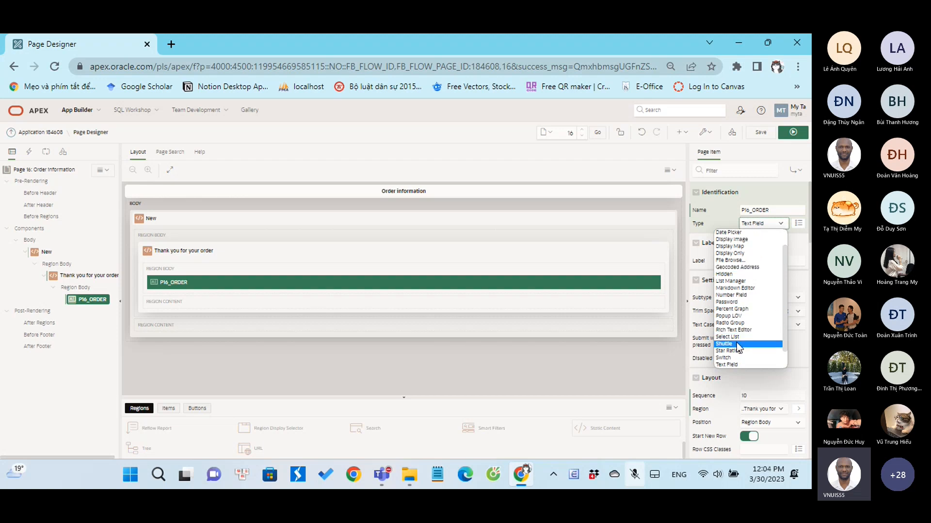
scroll(737, 342, up, 3)
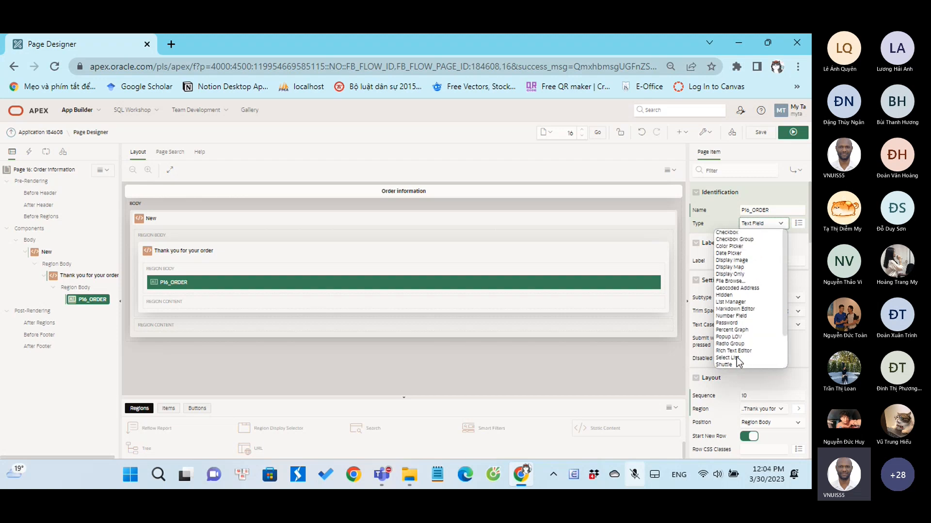
click(734, 295)
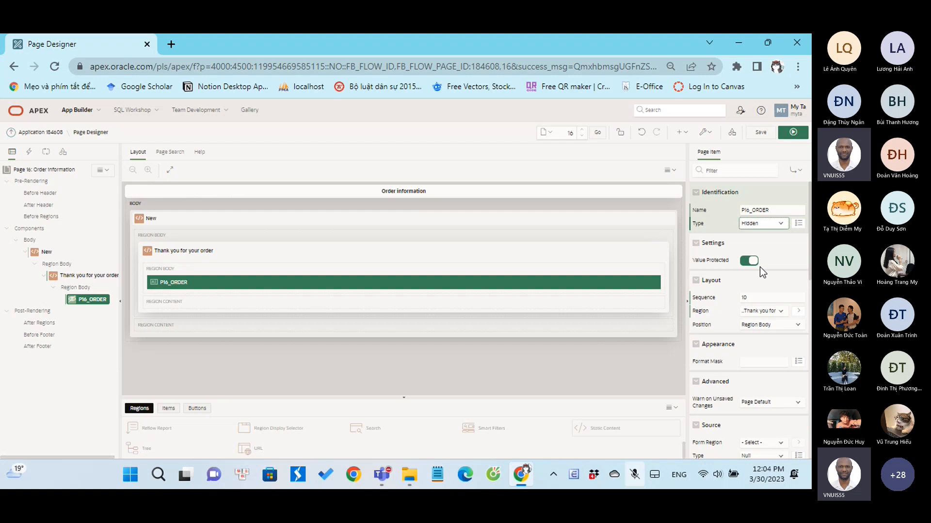
click(775, 313)
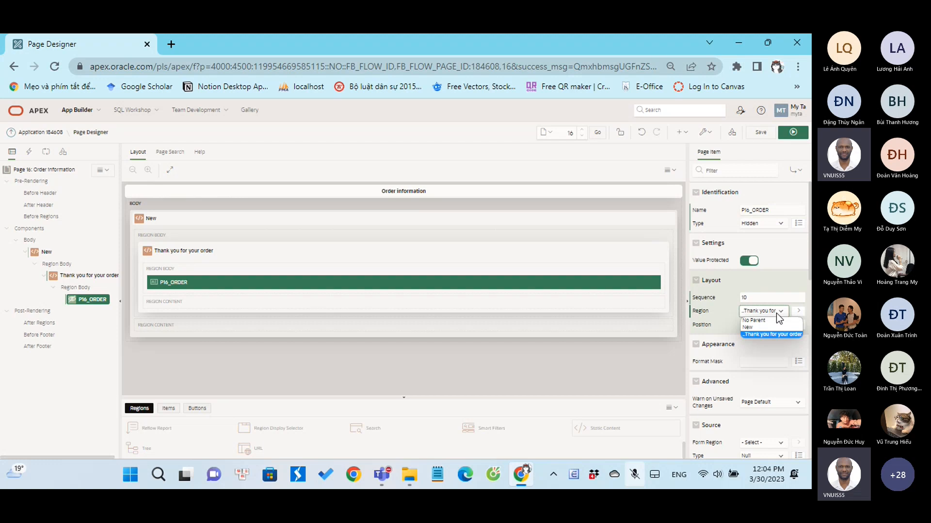
click(778, 335)
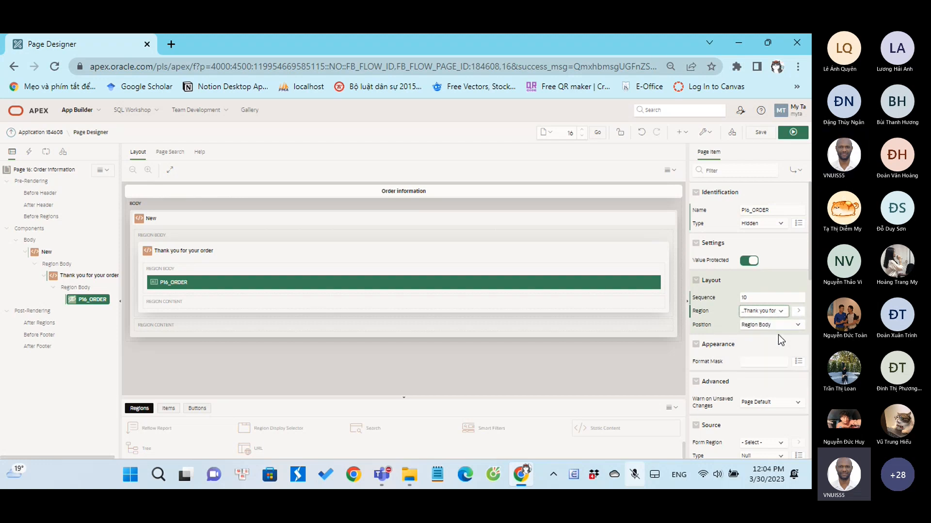
scroll(778, 334, down, 1)
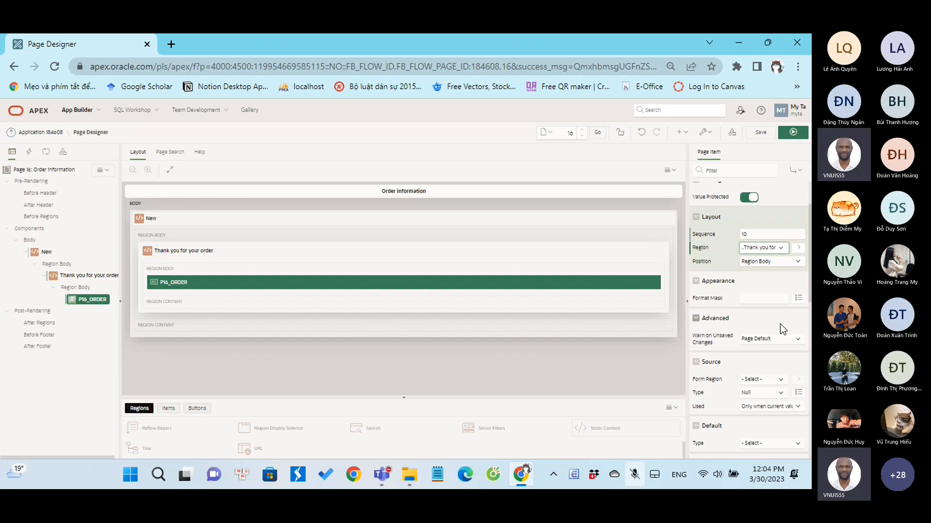
scroll(781, 324, up, 1)
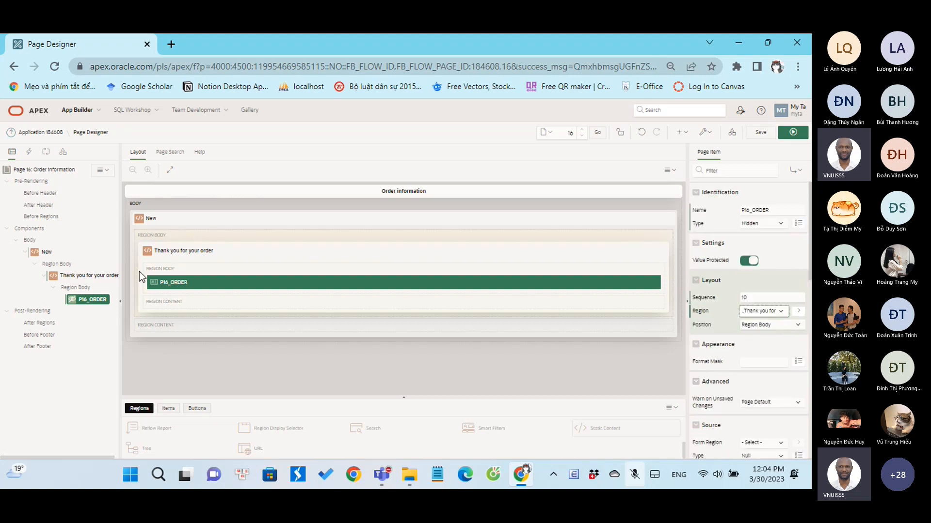
Create a sub region under the "Thank you for your order" region and title it "Order"
click(88, 276)
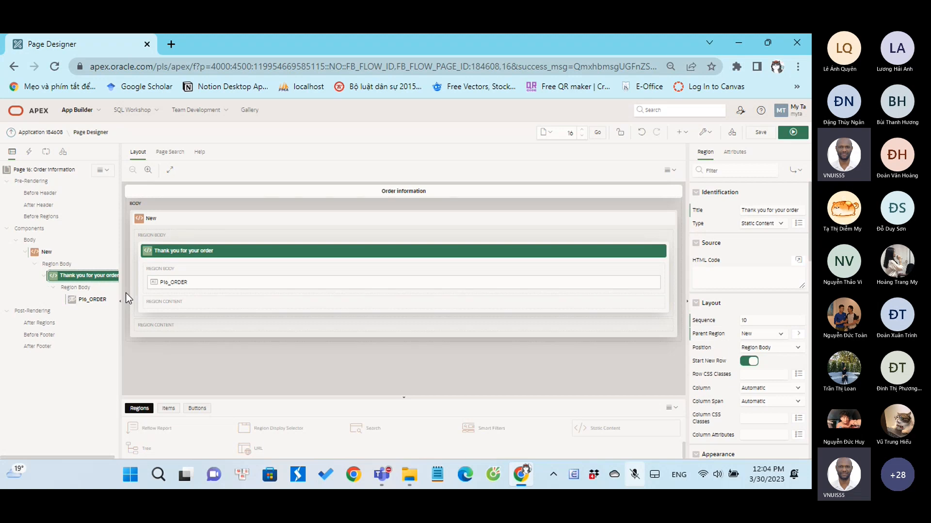
right_click(98, 276)
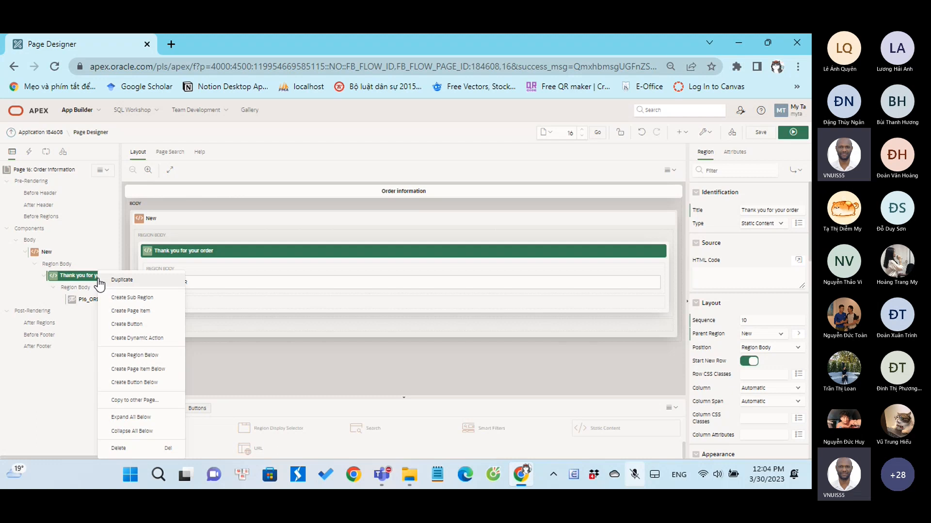
click(141, 297)
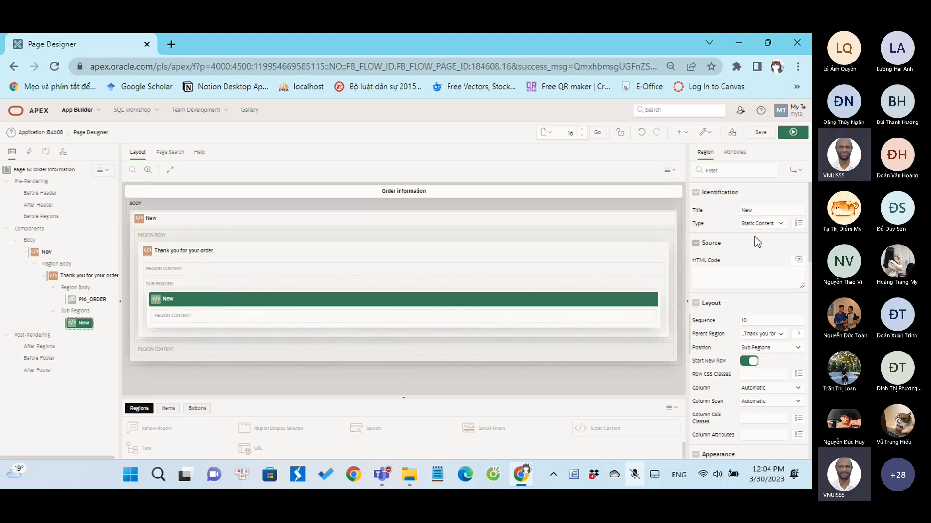
double_click(764, 209)
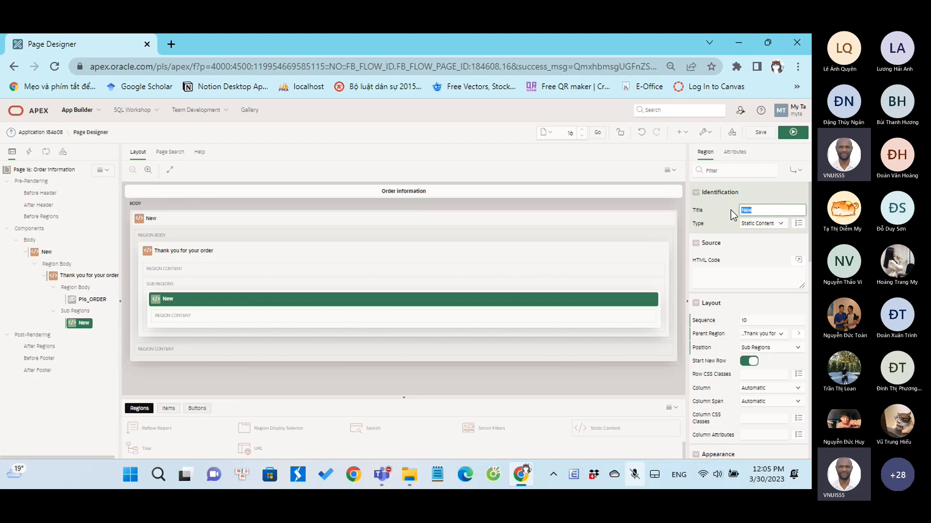
text(Order)
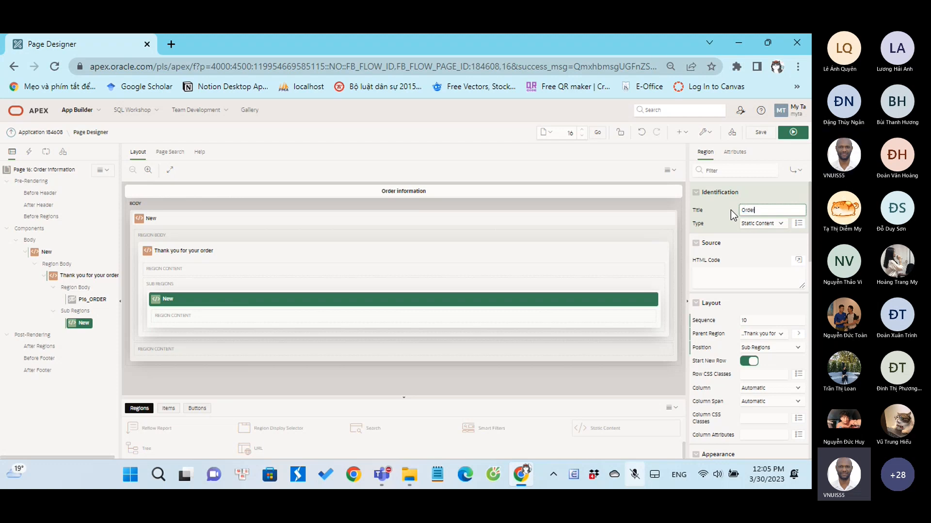
Extend the sub region's title with "Full column", and replace that addition so the title reads "Order semicolumn?"
text( Full column)
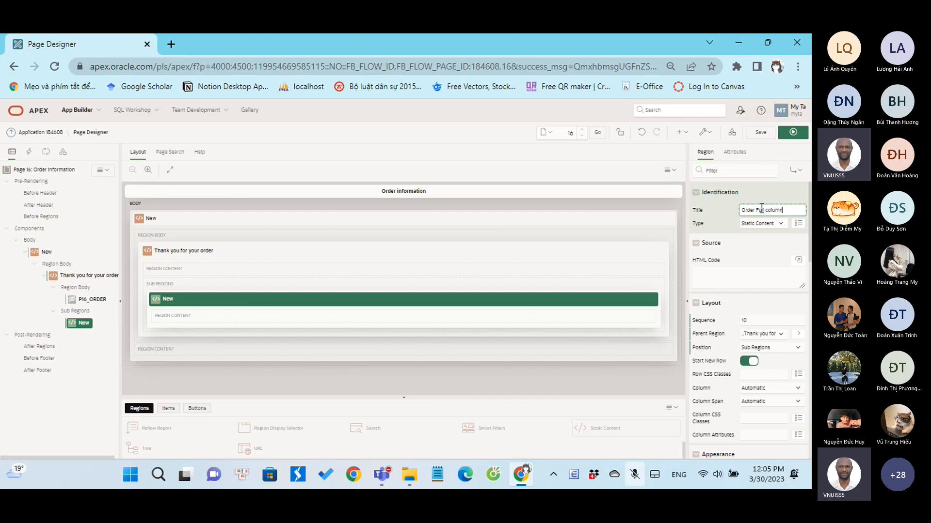
drag(795, 211, 754, 214)
click(757, 211)
drag(757, 211, 782, 205)
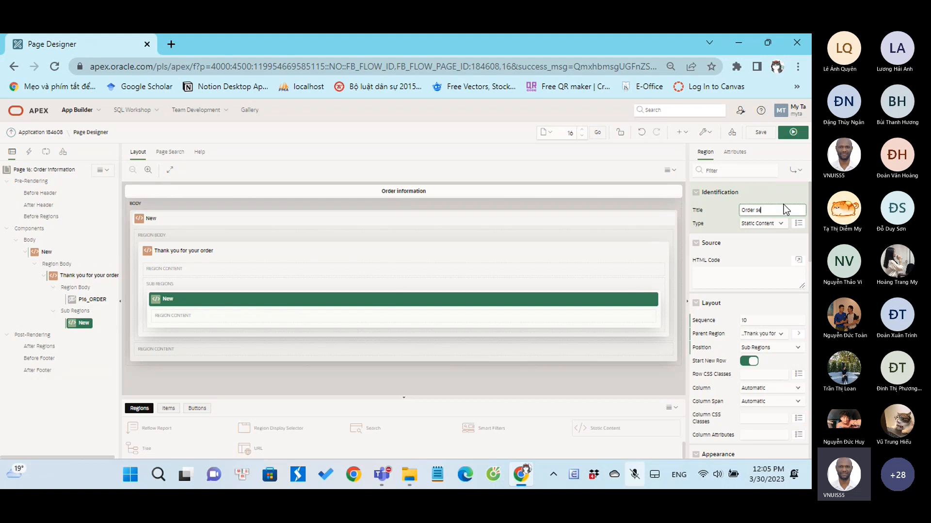
text(semicolumn?)
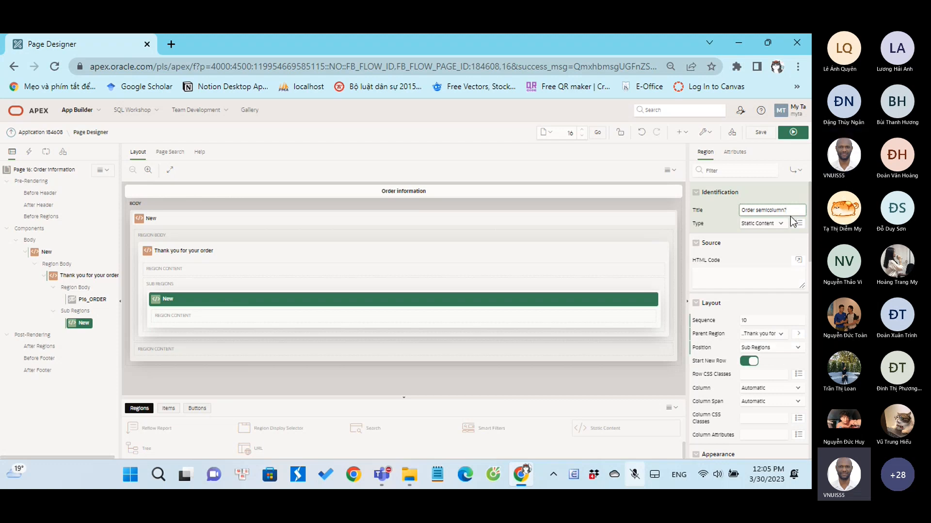
drag(788, 210, 757, 216)
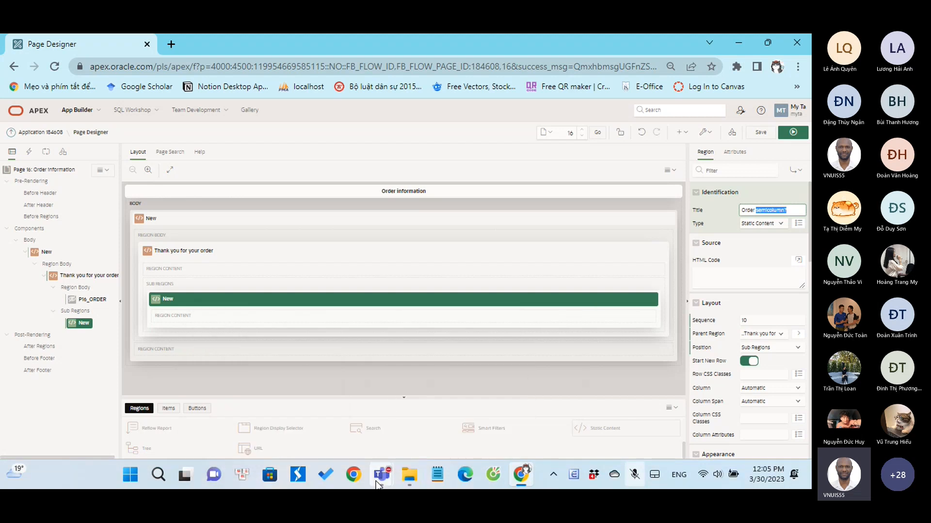
mouse_move(378, 485)
click(454, 366)
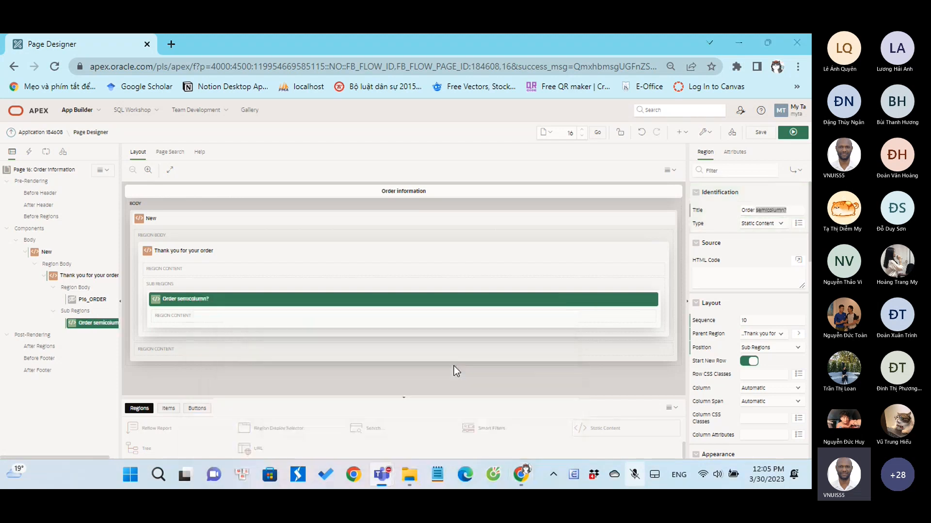
click(763, 279)
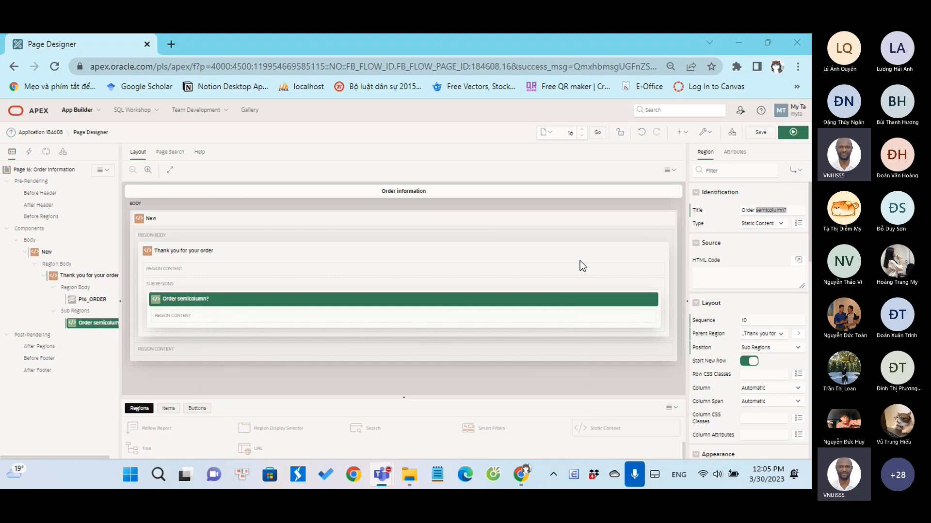
click(780, 210)
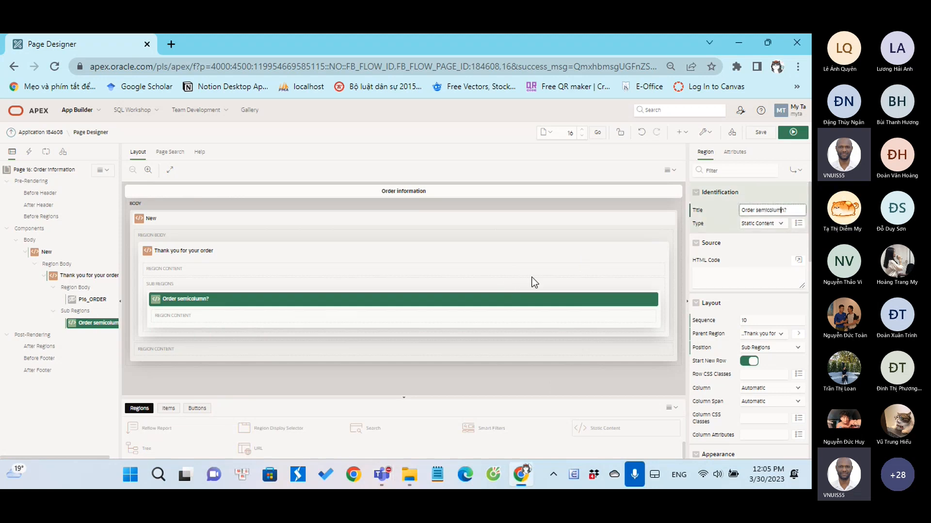
click(382, 479)
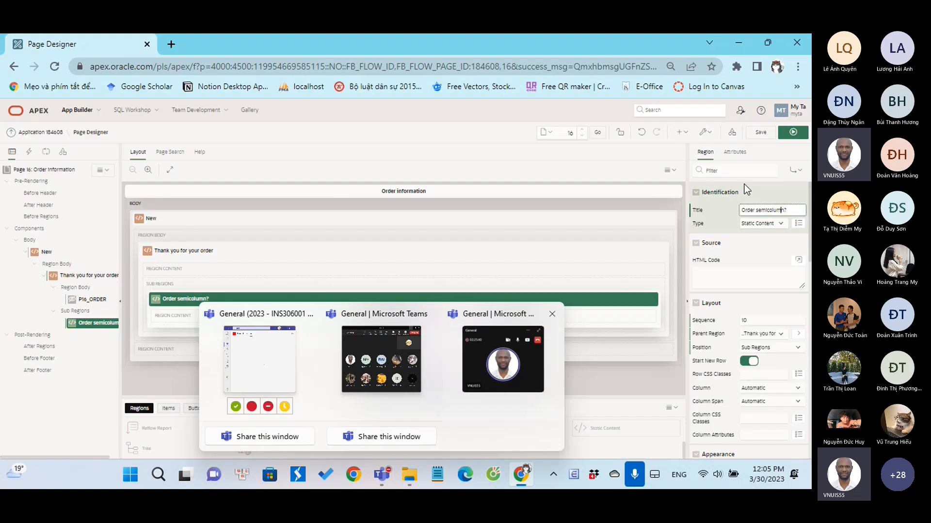
Shorten the sub region's title to "Order" by removing "semicolumn?", trying a semicolon in its place
drag(786, 209, 757, 207)
key(BackSpace)
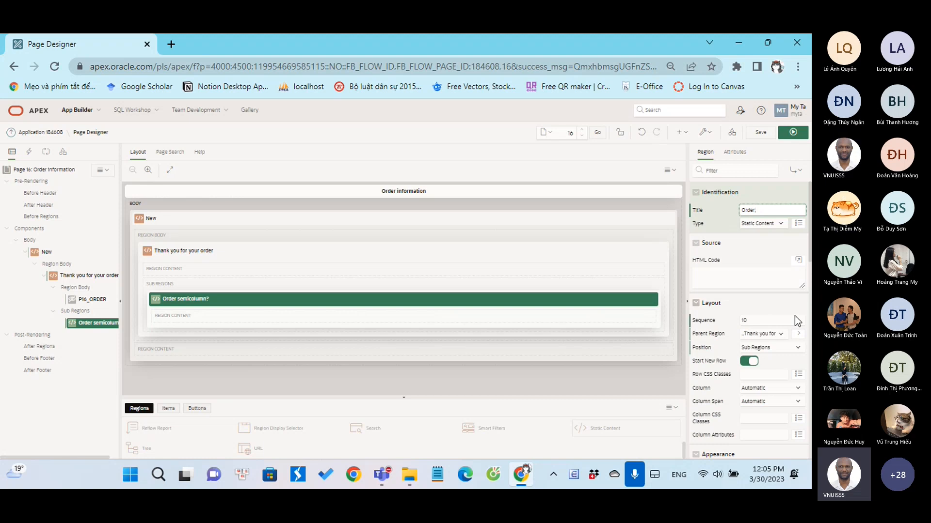
text(;)
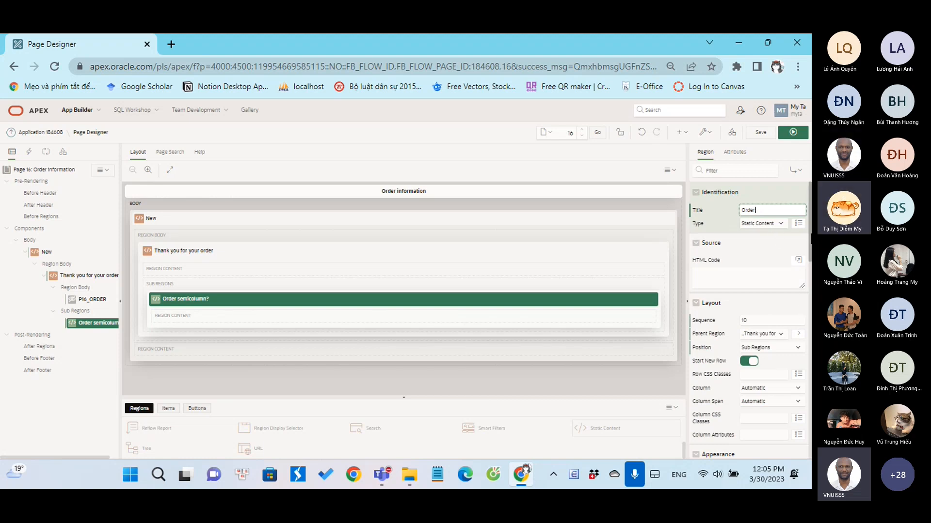
key(BackSpace)
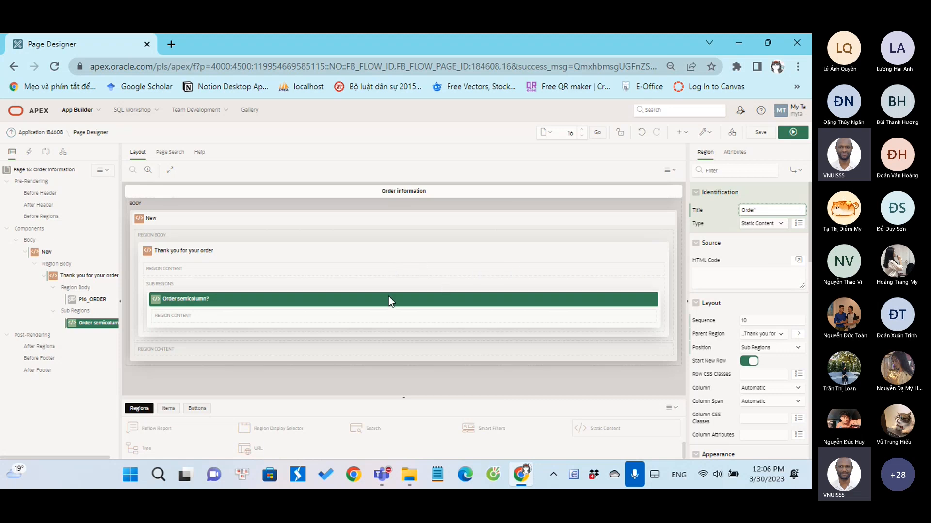
Switch to the Microsoft Teams meeting, open its chat and mute the microphone
mouse_move(382, 469)
click(385, 364)
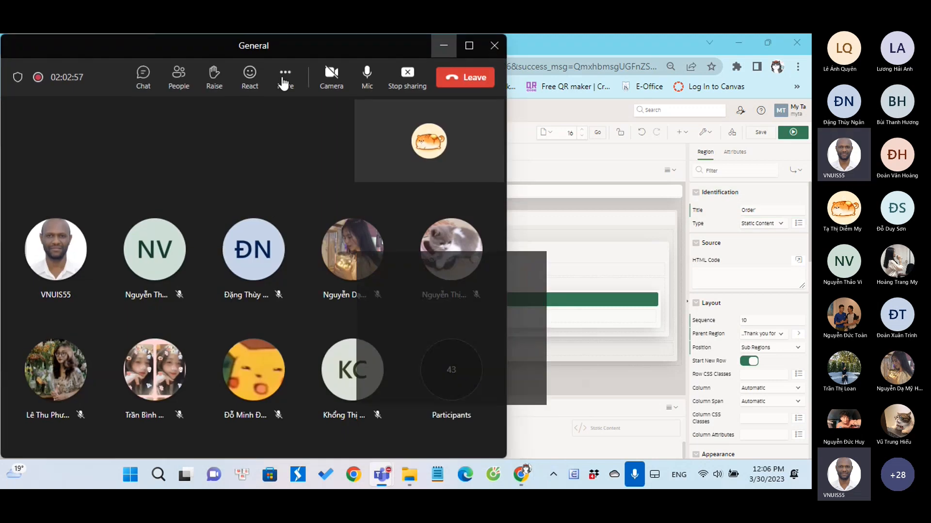
click(144, 82)
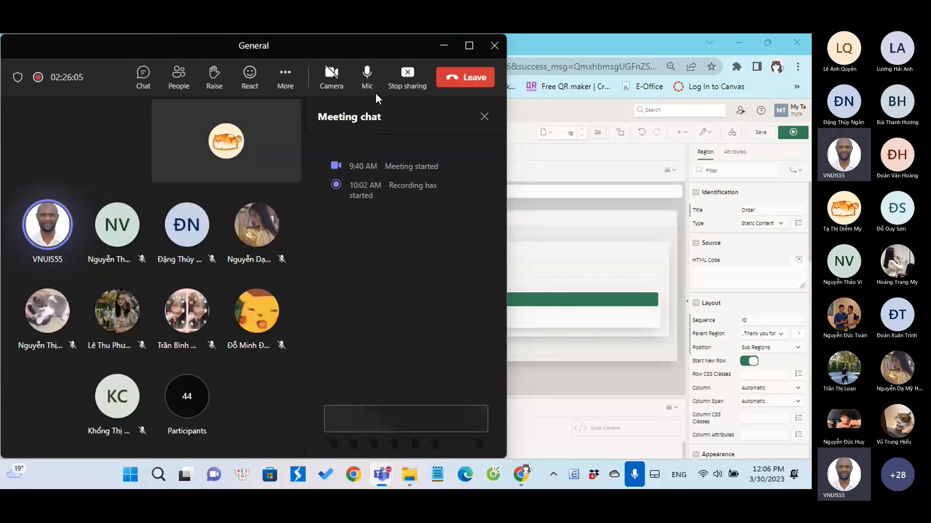
click(368, 78)
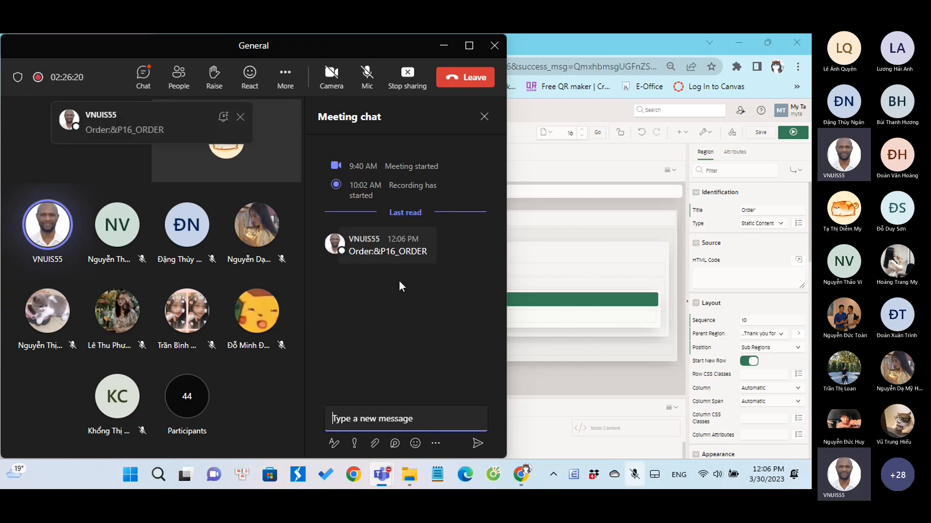
Copy "Order:&P16_ORDER" from the Teams chat and set it as the sub region's title in the APEX Page Designer
drag(348, 252, 426, 253)
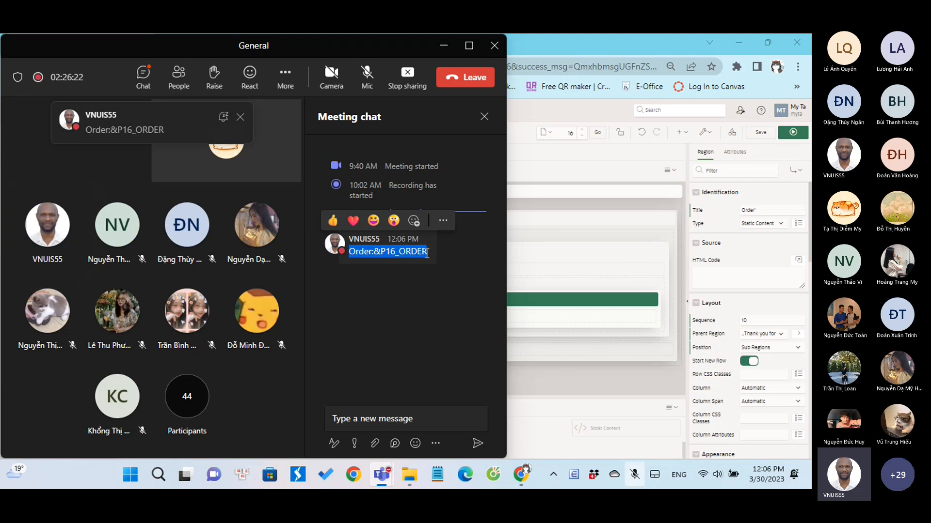
key(ctrl+c)
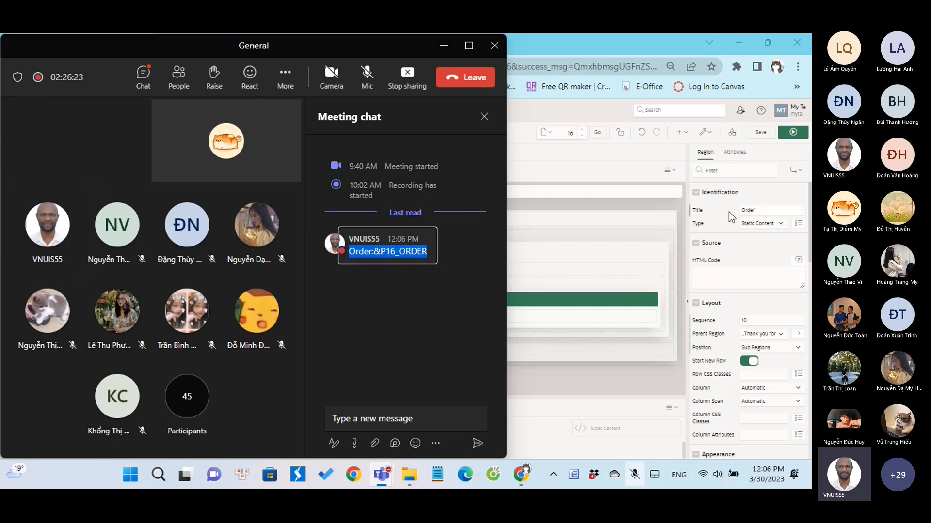
drag(766, 210, 729, 210)
key(ctrl+v)
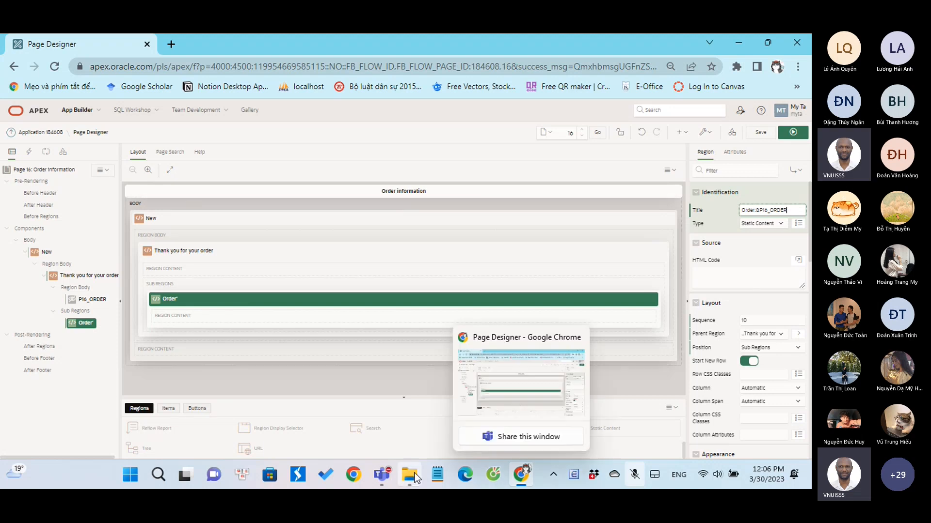
mouse_move(382, 474)
click(423, 393)
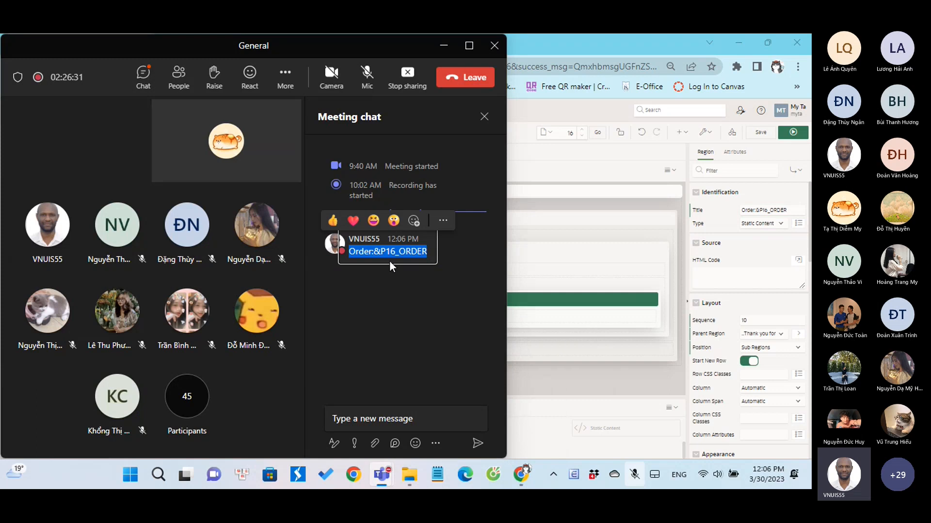
click(443, 49)
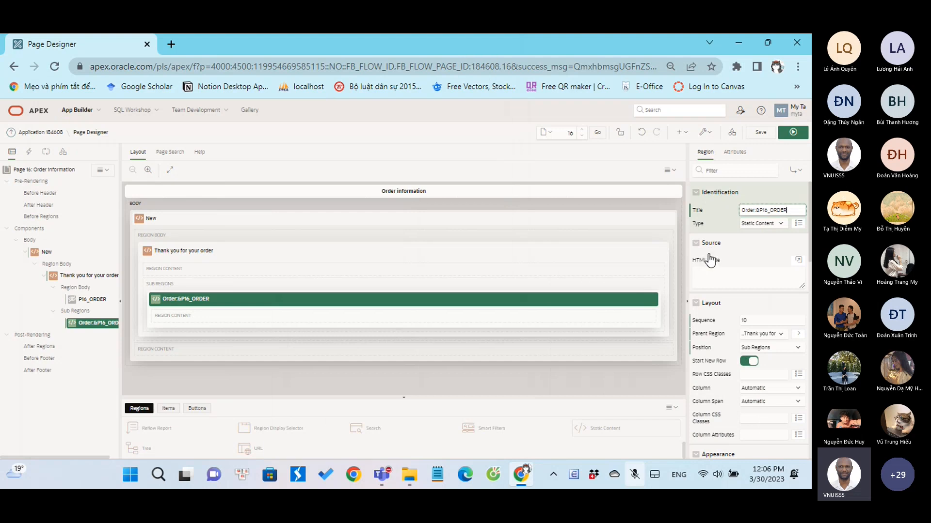
key(Tab)
Create a sub region under the "Order:&P16_ORDER" region and title it "Order Details"
right_click(94, 326)
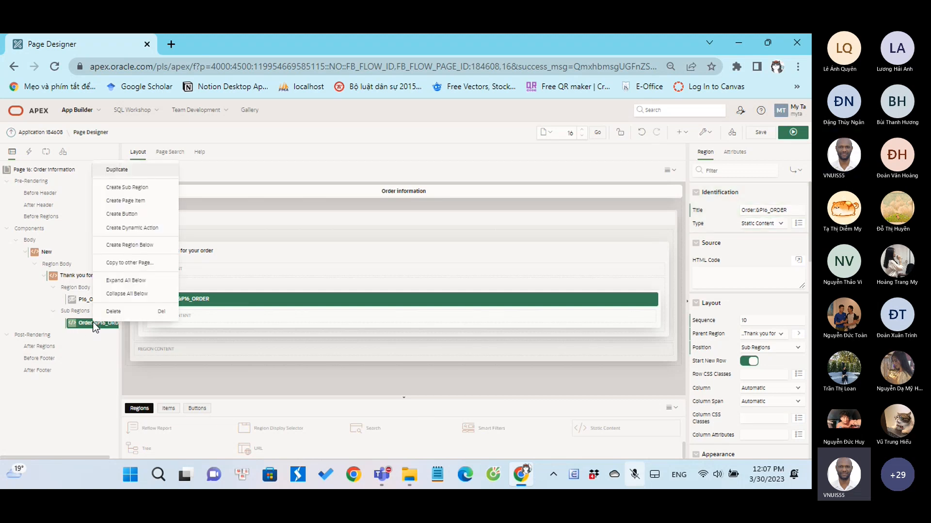
click(139, 189)
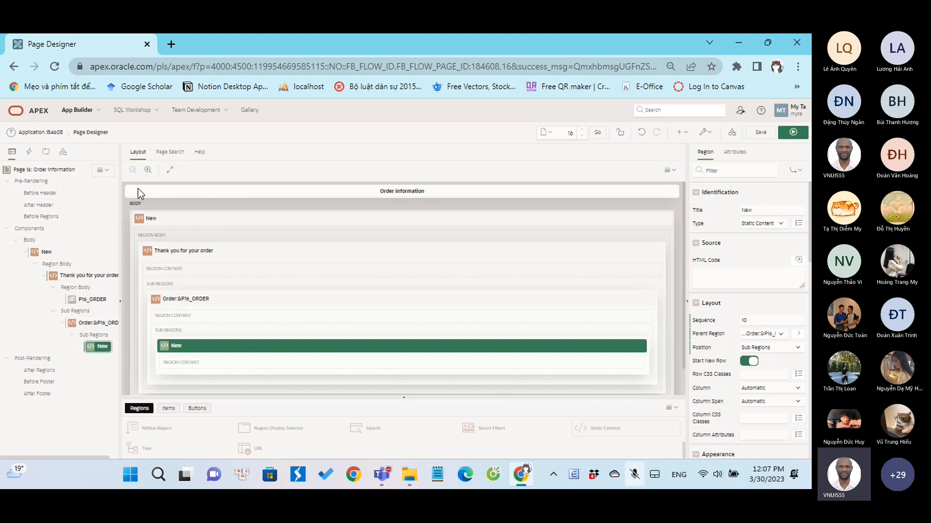
click(761, 210)
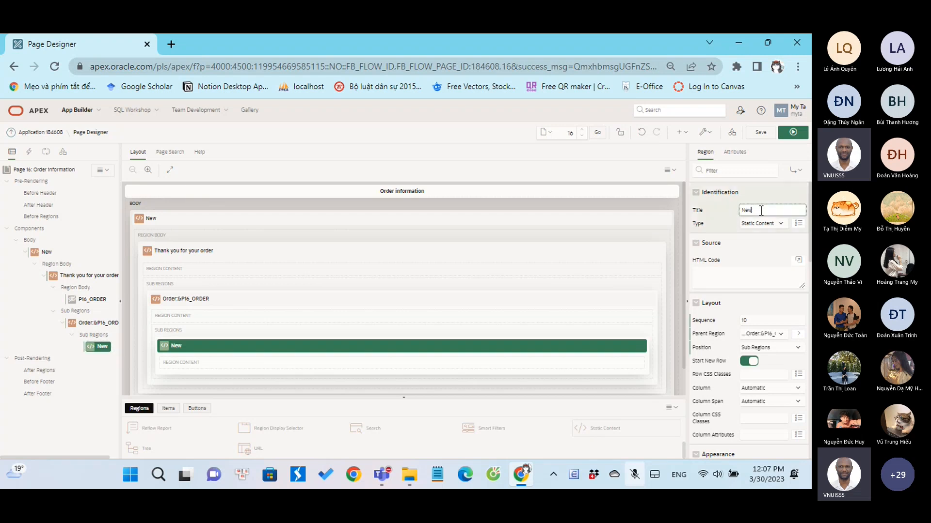
double_click(749, 210)
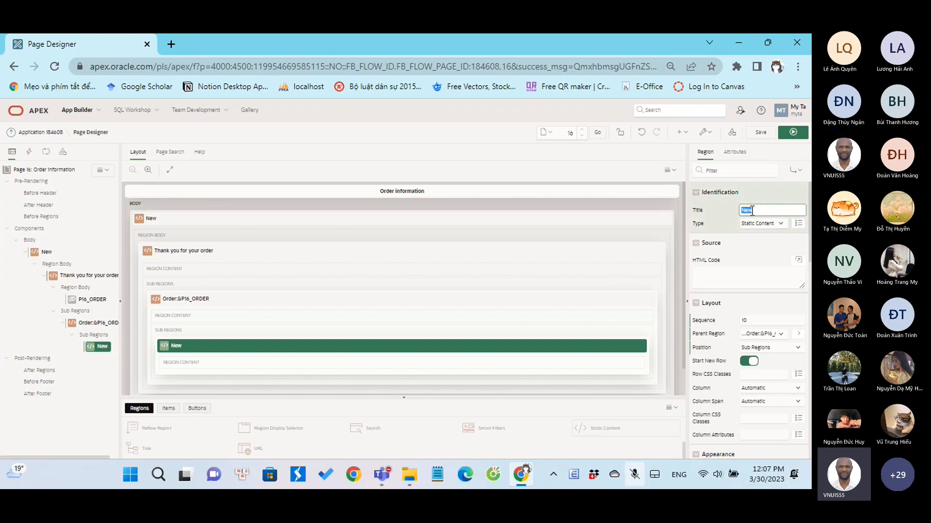
text(O)
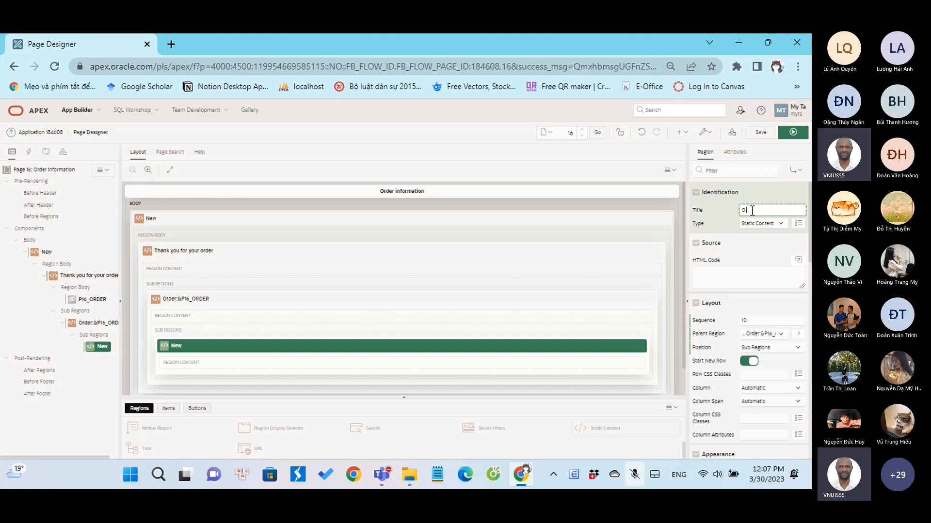
text(rder detail)
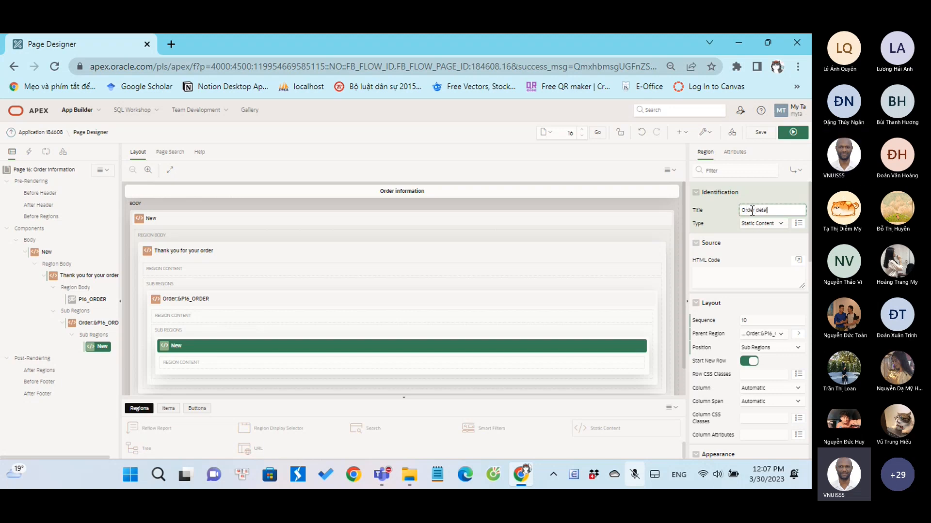
text(s)
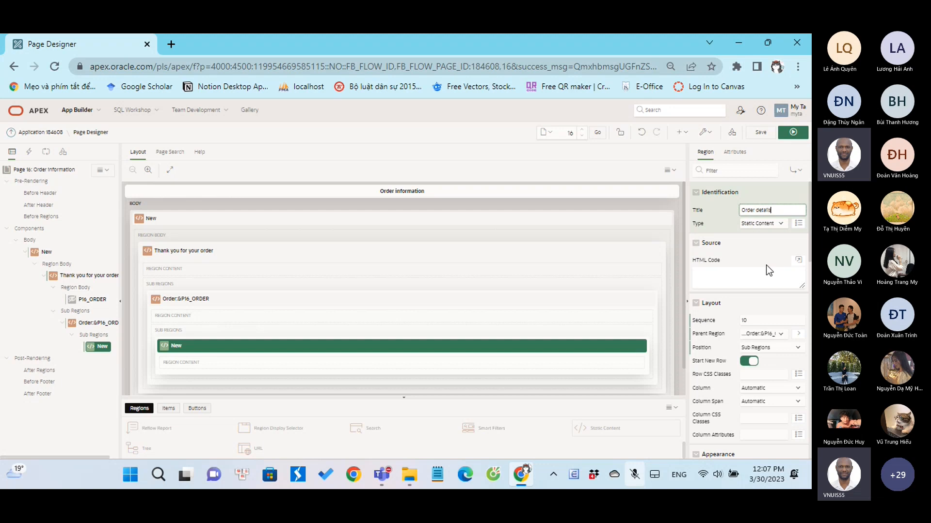
click(757, 209)
key(BackSpace)
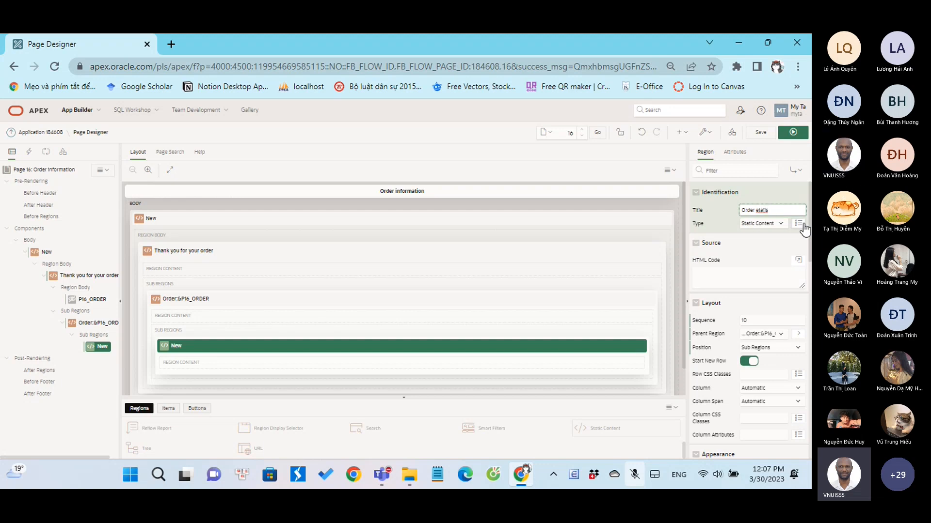
text(D)
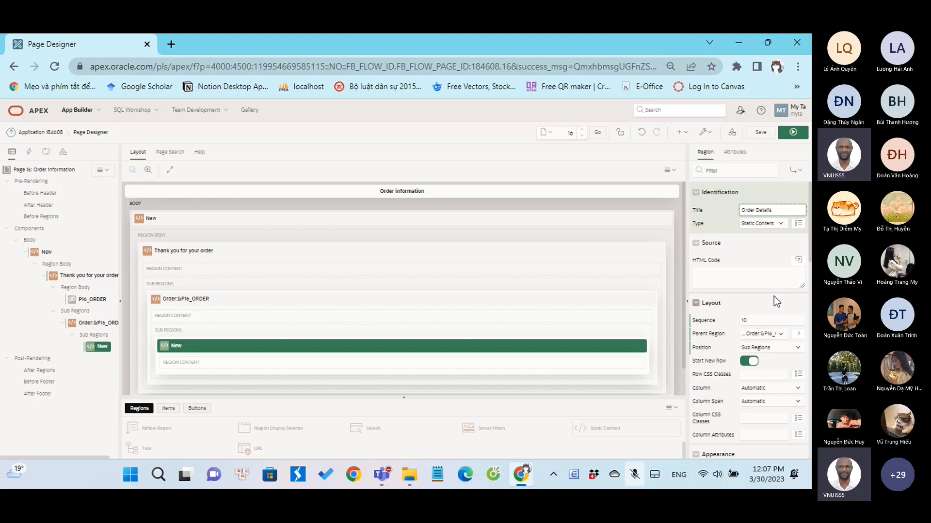
Set the Order Details region's type to Cards and its source type to SQL Query
click(777, 226)
click(757, 246)
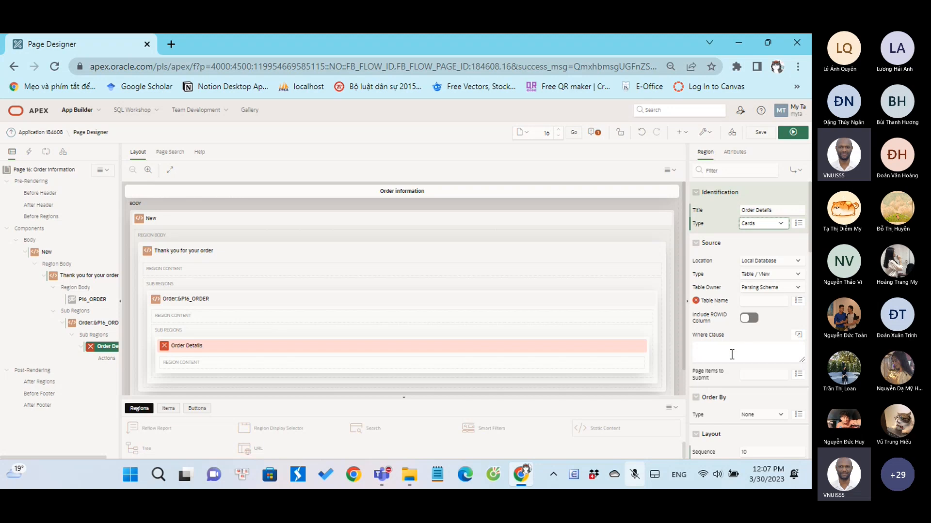
click(797, 274)
click(736, 290)
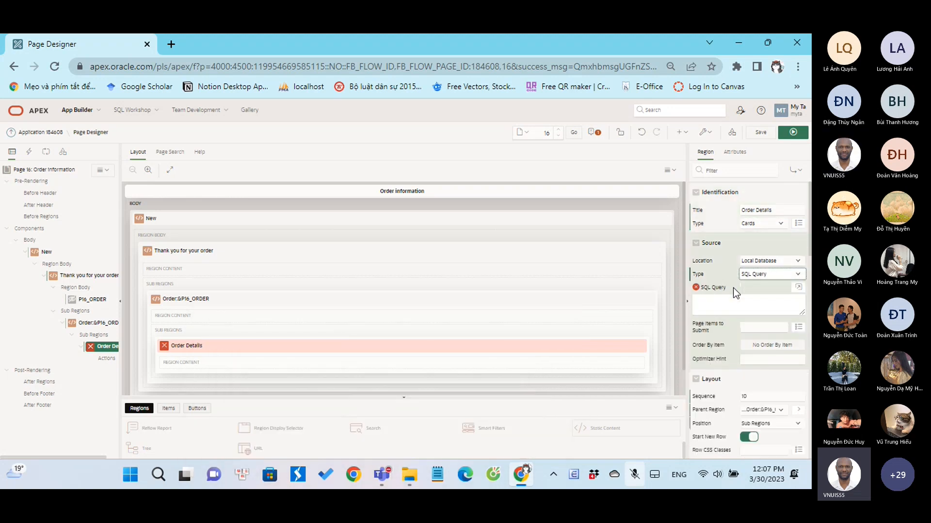
mouse_move(382, 474)
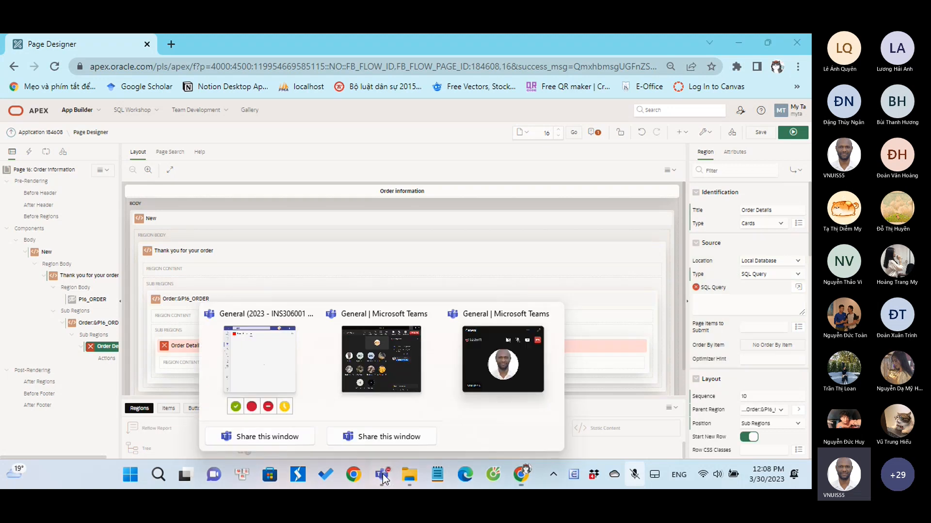
click(362, 375)
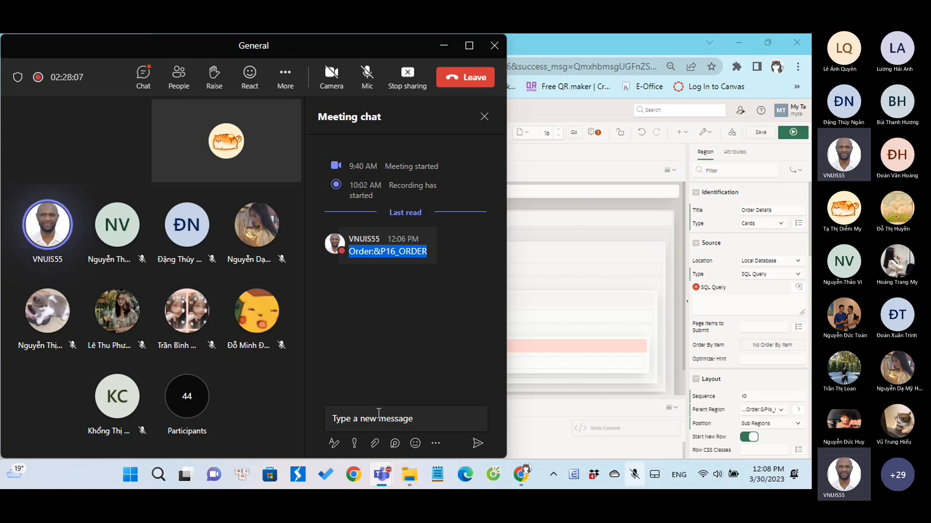
click(382, 329)
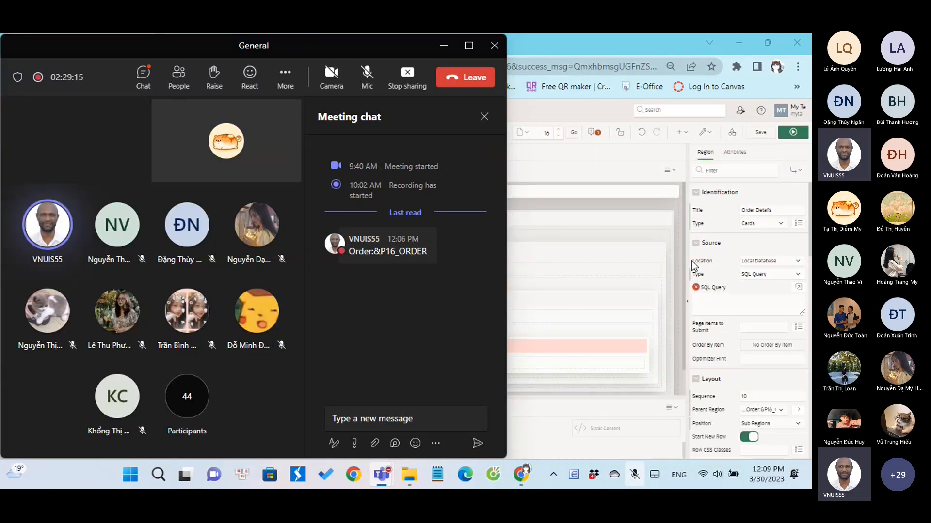
Switch back to the APEX Page Designer in Chrome and set the browser zoom to 100%
click(670, 68)
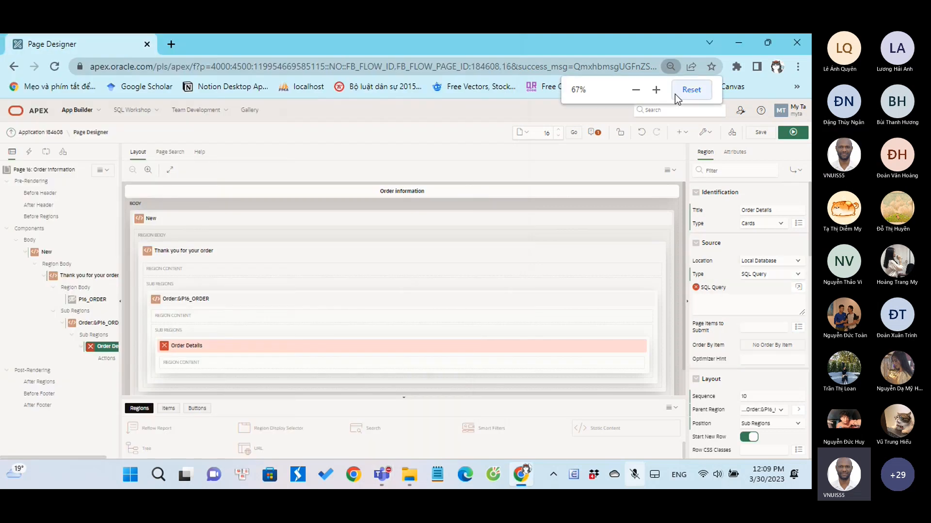
click(660, 95)
click(660, 95)
click(661, 95)
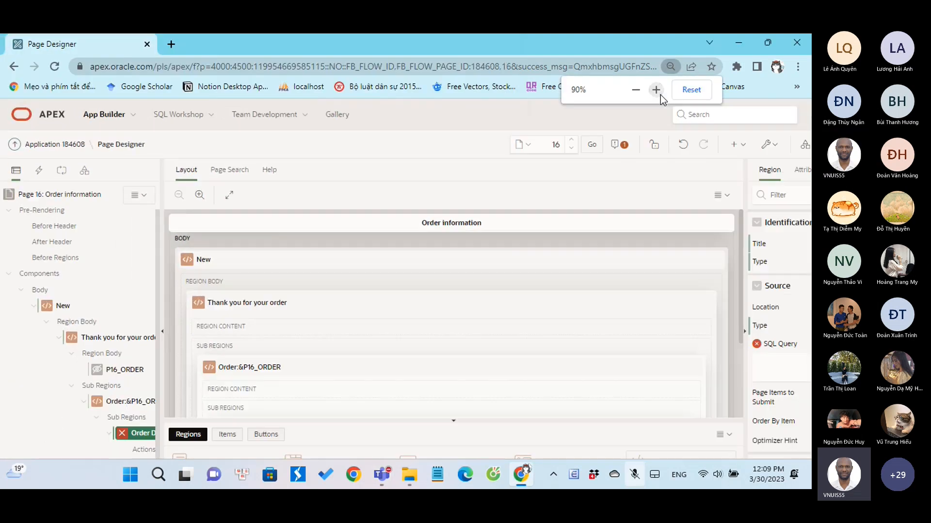
click(660, 95)
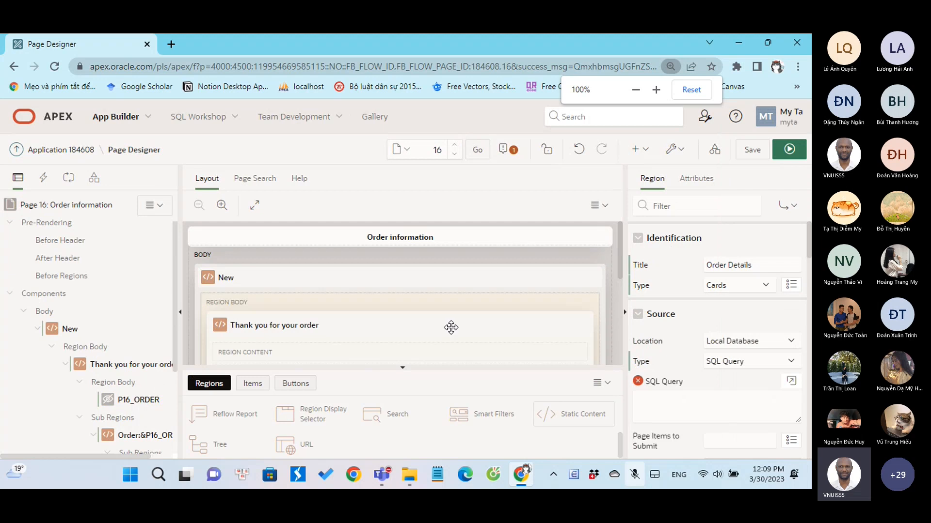
Switch to the Teams meeting chat and copy the complete SELECT query that filters orders by :P16_ORDER
mouse_move(386, 476)
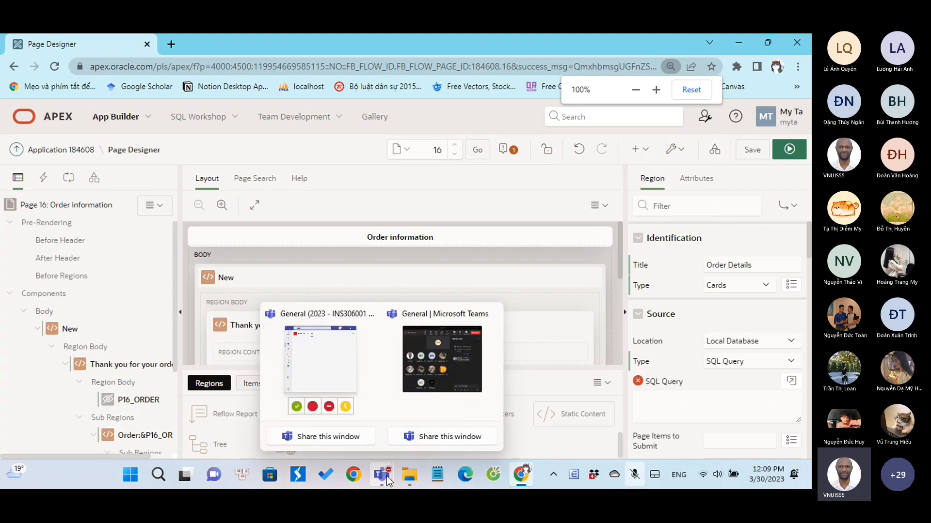
click(395, 438)
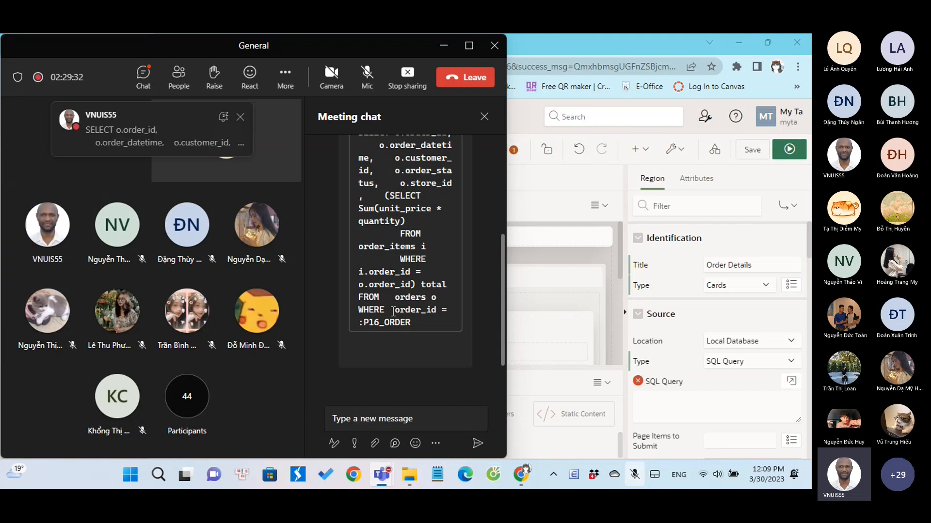
right_click(433, 319)
mouse_move(421, 304)
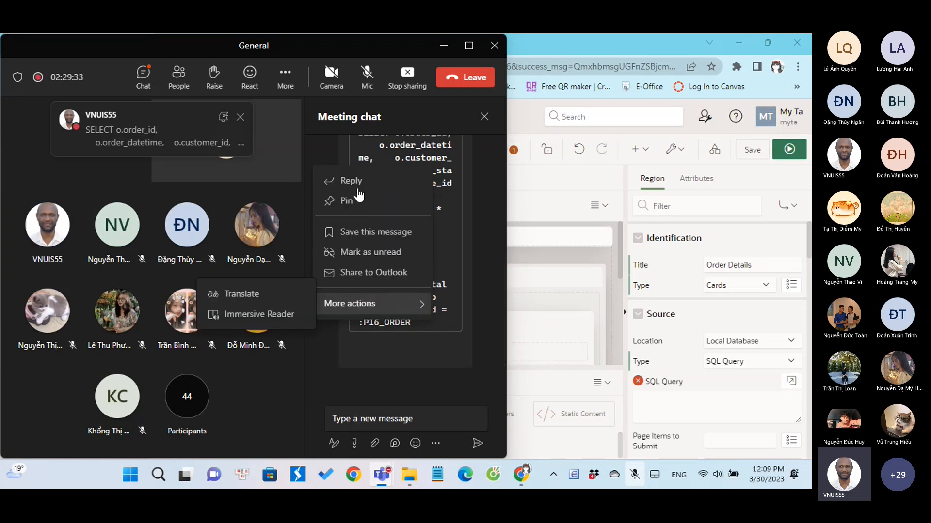
click(449, 322)
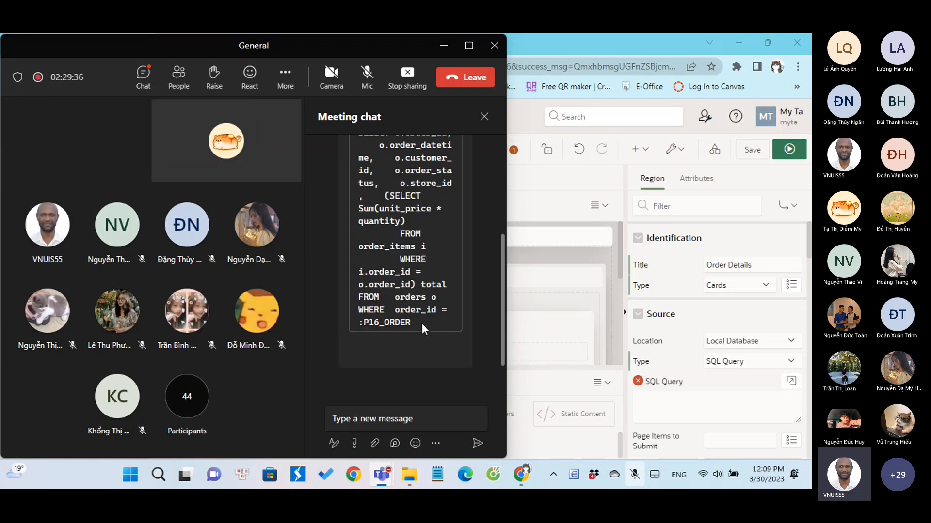
drag(422, 323, 357, 296)
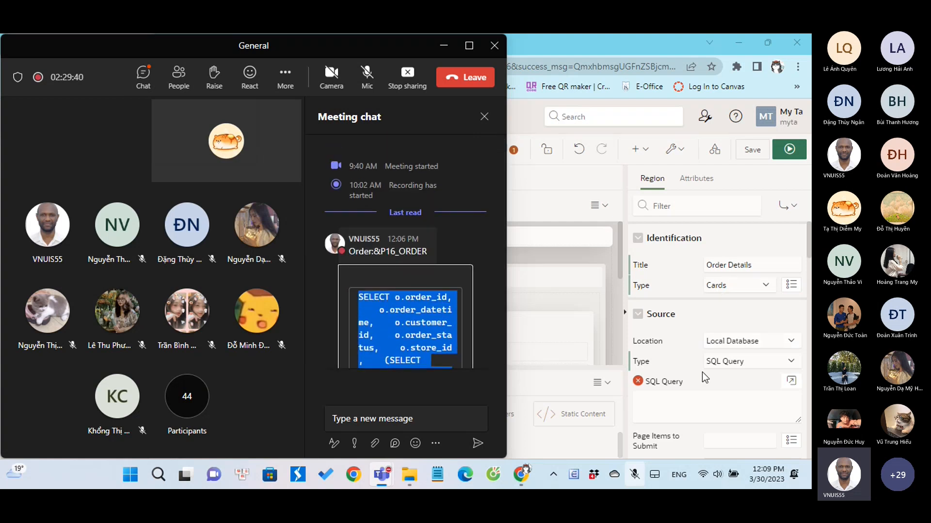
Paste the copied SELECT query into the Order Details region's SQL Query code editor
click(790, 384)
click(790, 383)
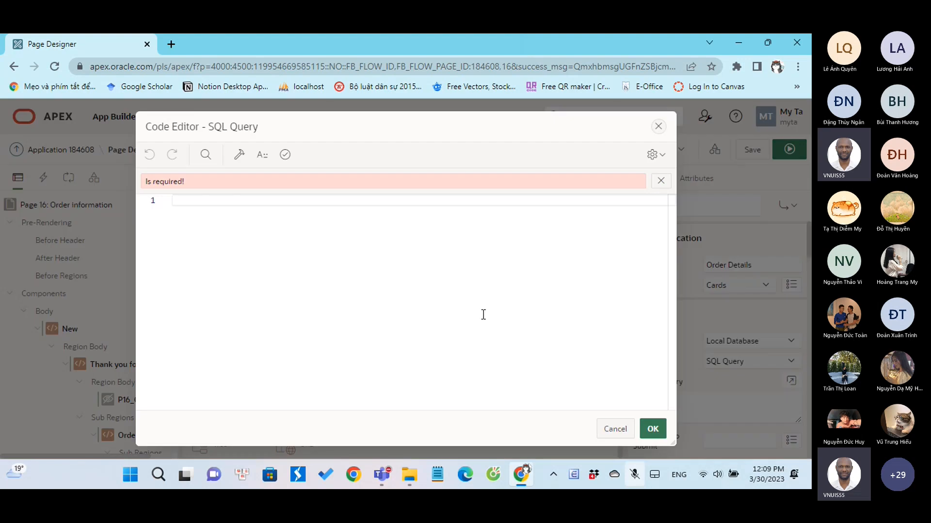
key(ctrl+v)
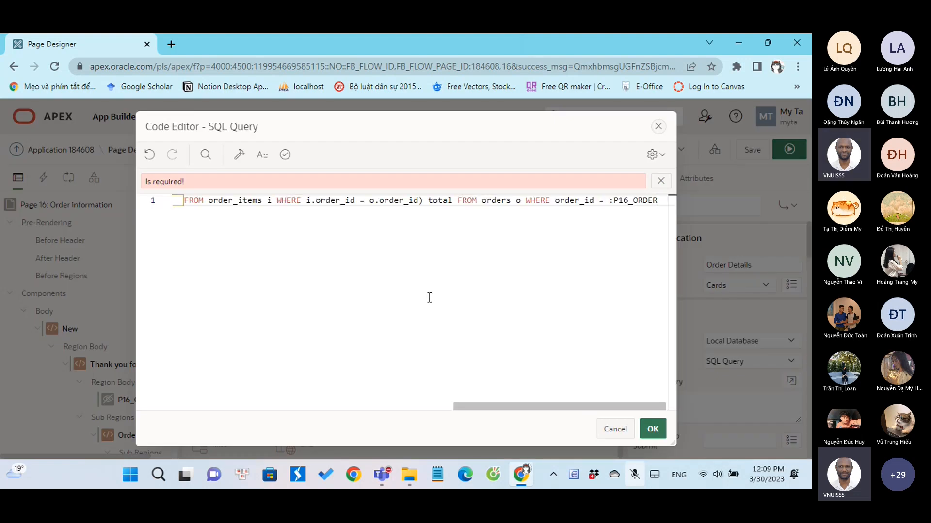
drag(484, 410, 178, 333)
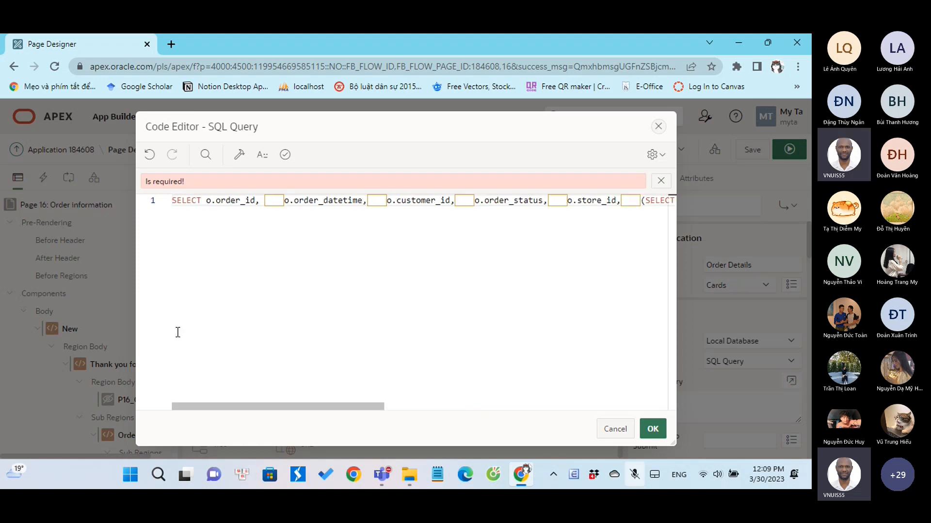
Break the query so each selected column, the Sum subquery and its FROM order_items clause start on their own lines
click(284, 200)
click(265, 200)
key(Return)
click(275, 213)
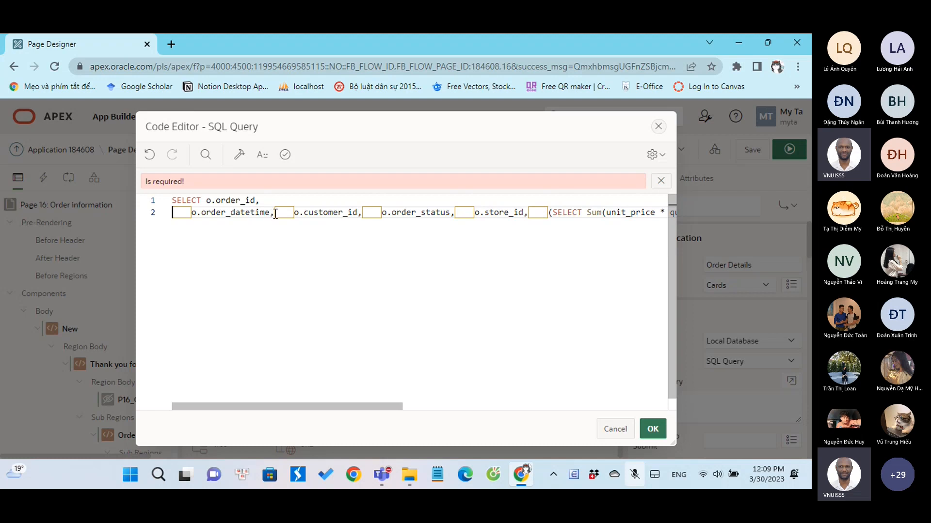
key(Return)
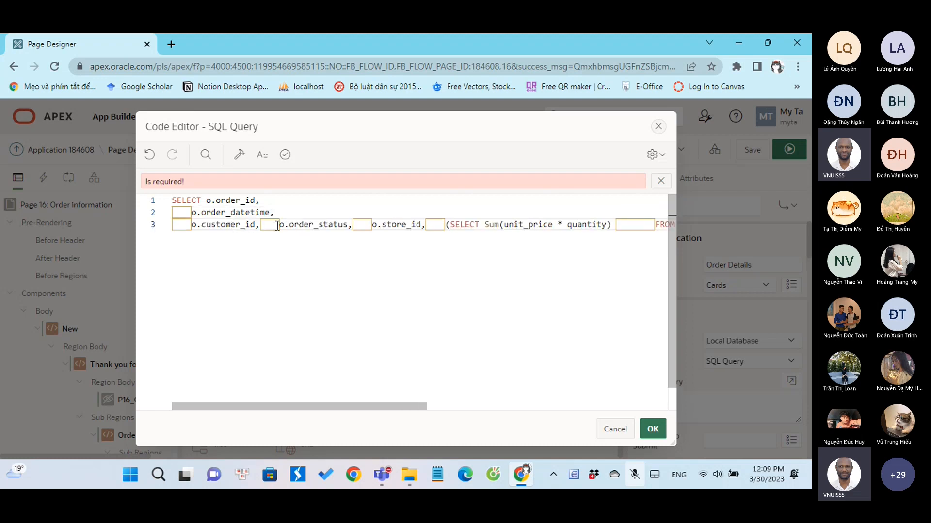
click(260, 225)
key(Return)
click(265, 237)
key(Return)
click(247, 250)
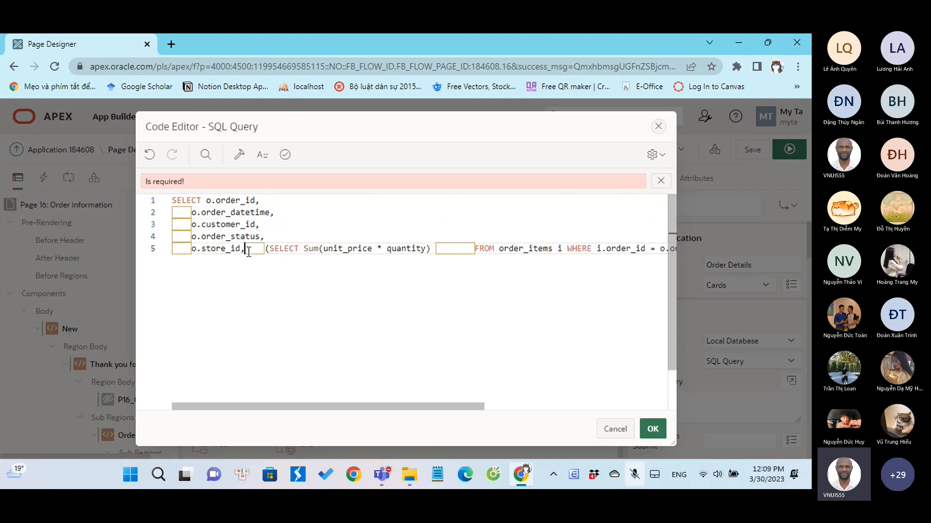
key(Return)
click(357, 261)
key(Return)
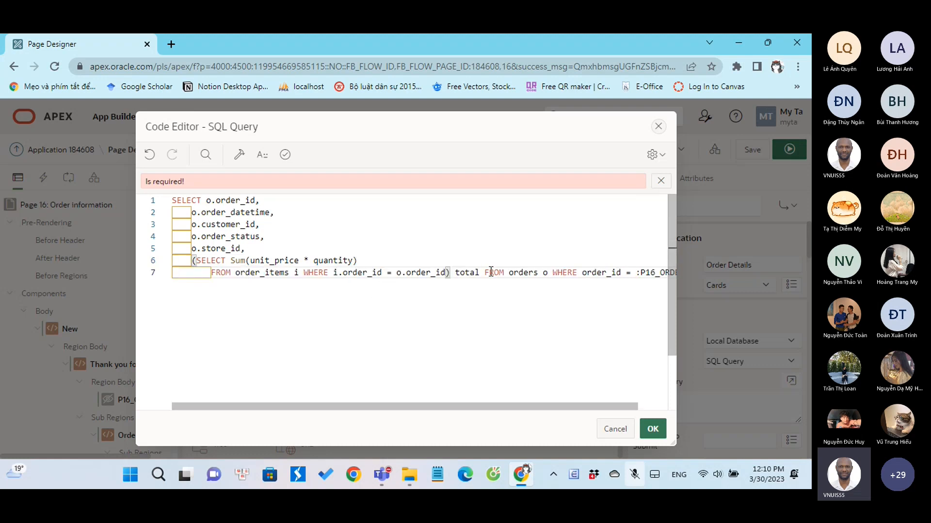
Replace the pasted indentation on query lines 2 to 7 with tabs, indenting the FROM order_items line one level deeper
drag(490, 408, 394, 406)
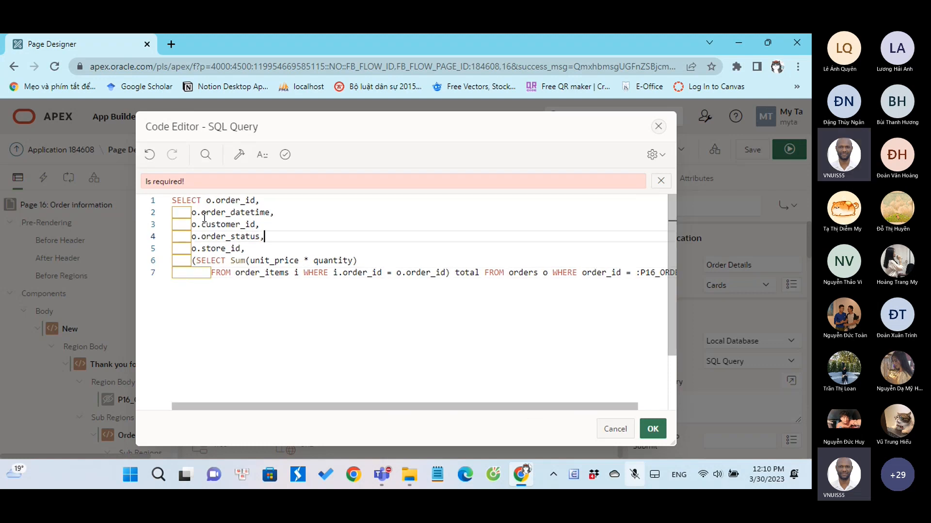
click(189, 212)
key(BackSpace)
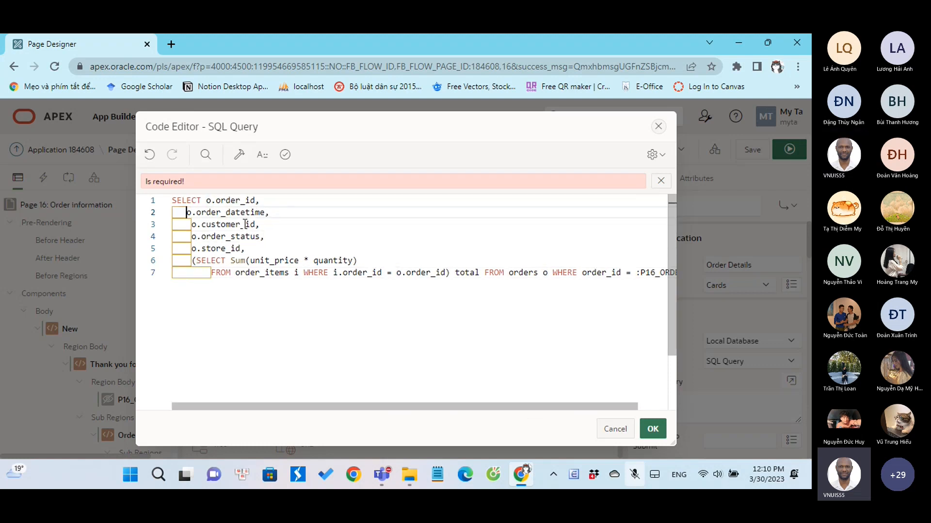
key(BackSpace)
key(Tab)
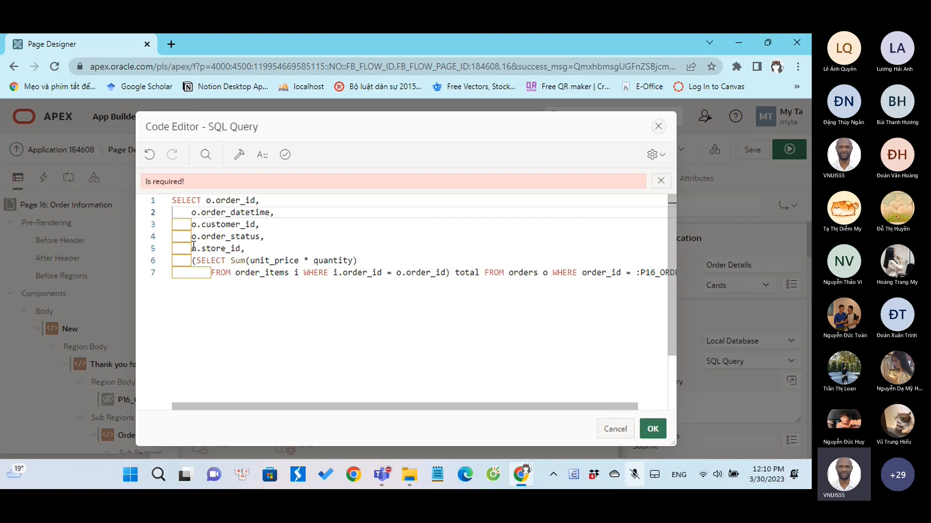
drag(192, 226, 172, 272)
key(Tab)
key(Tab)
key(Tab)
key(Tab)
key(Tab)
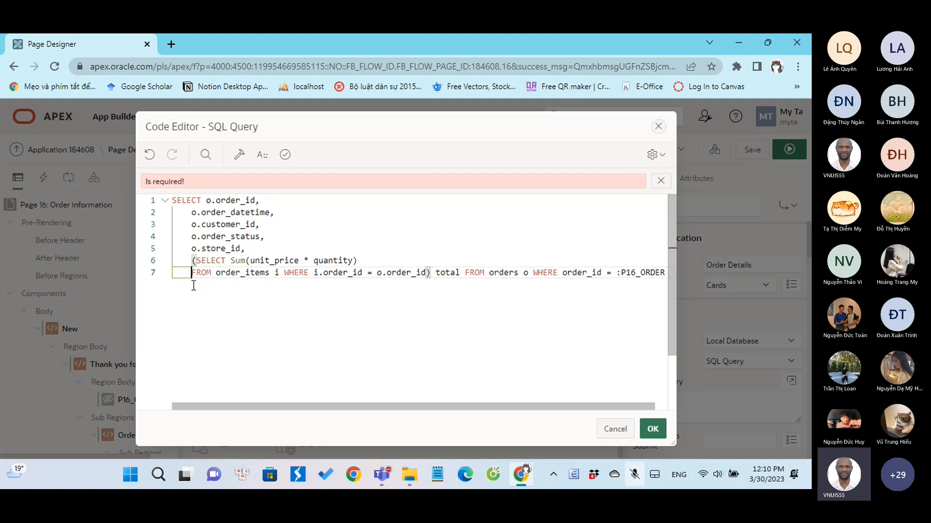
key(Tab)
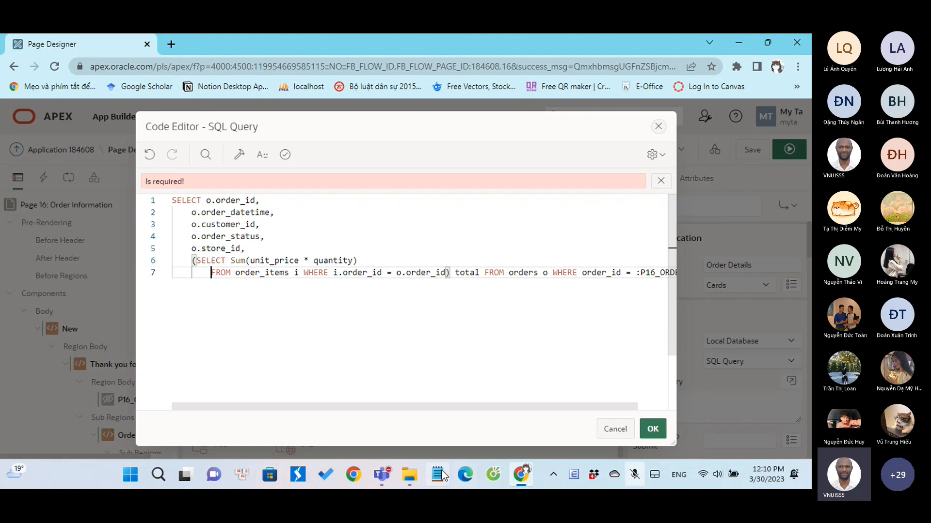
Switch to the Teams meeting, unmute the microphone and minimize the meeting window
click(382, 475)
click(367, 77)
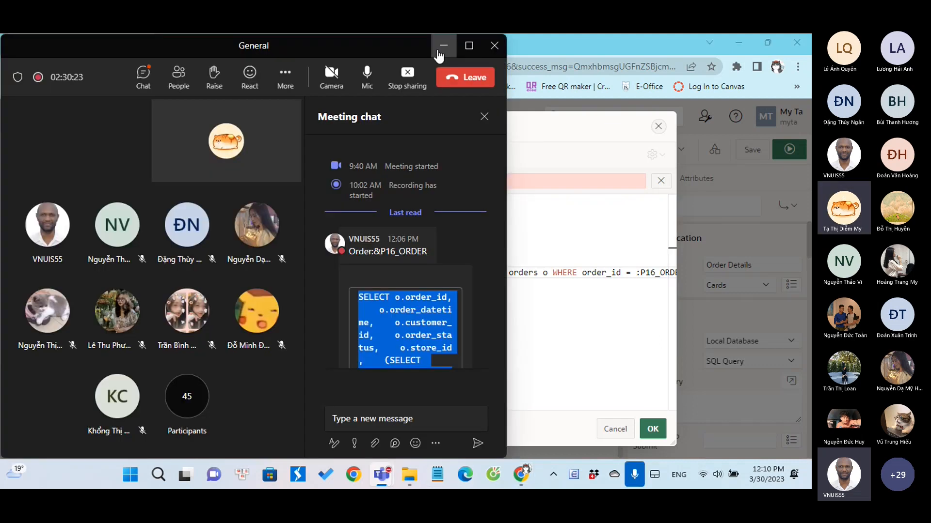
click(438, 51)
Put the subquery's WHERE clause and the outer FROM orders clause on separate lines
drag(360, 411, 307, 395)
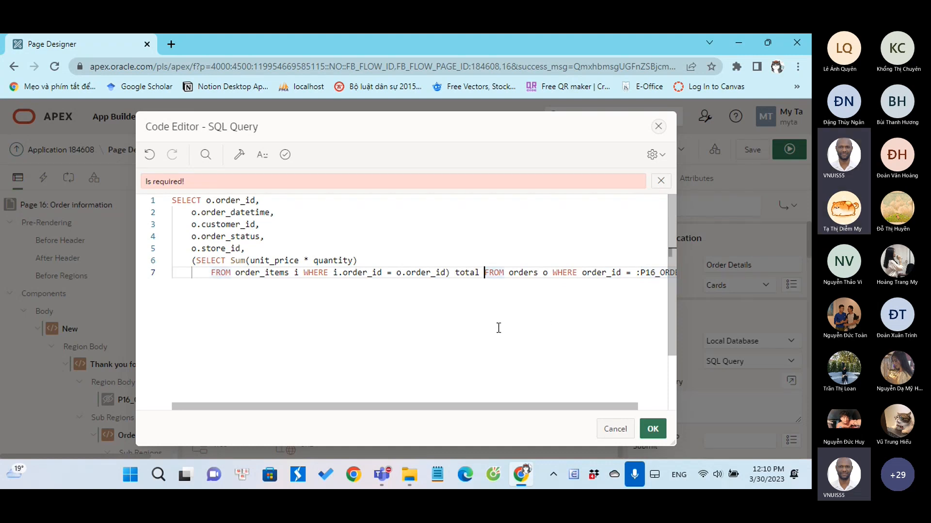
click(303, 272)
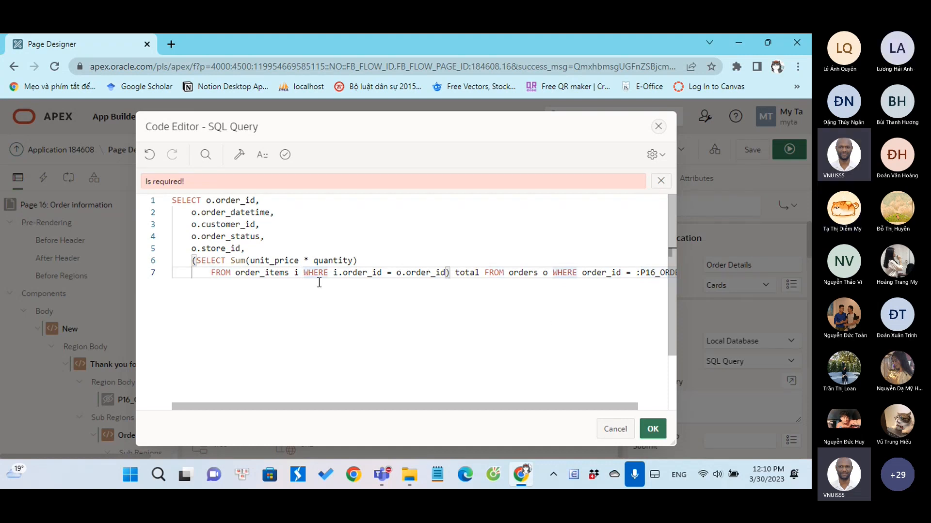
key(Return)
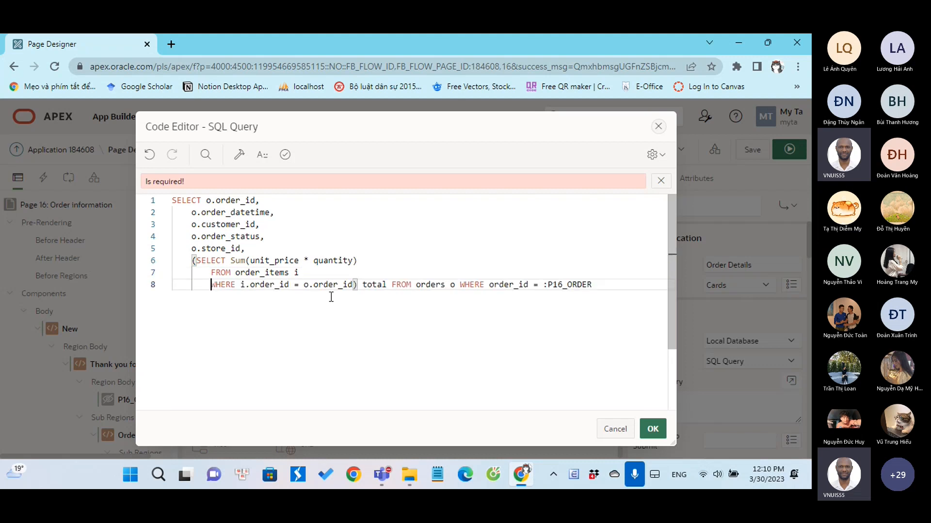
click(391, 287)
key(Return)
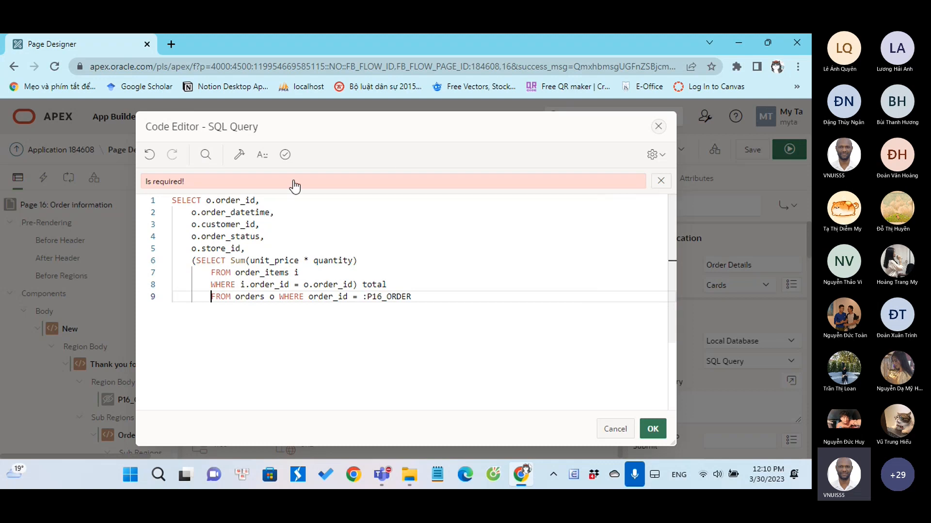
Validate the SQL query and apply it to the Order Details region
click(284, 158)
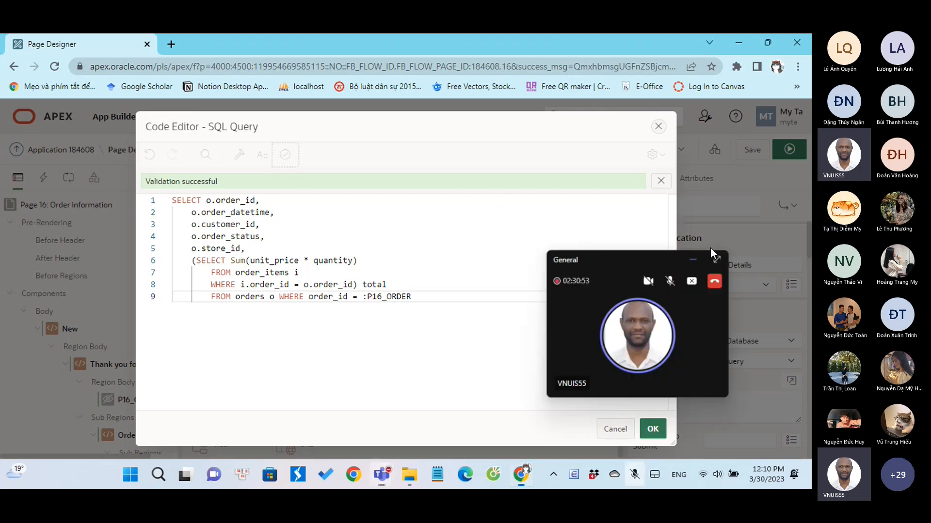
click(652, 431)
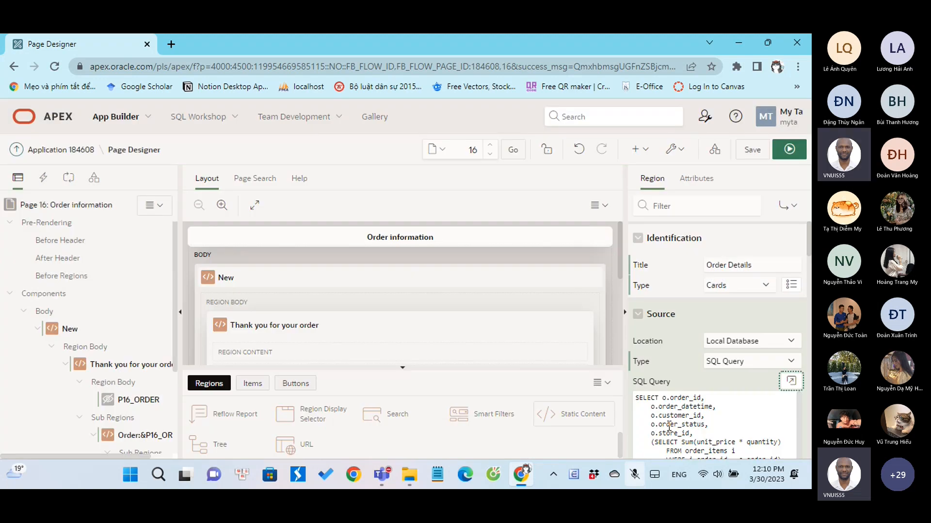
scroll(694, 388, down, 2)
scroll(697, 377, down, 1)
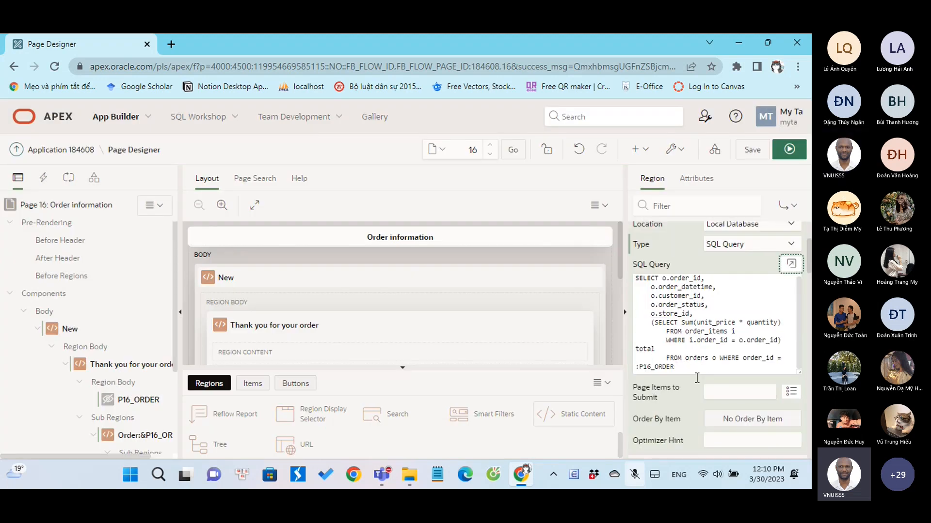
scroll(697, 381, up, 1)
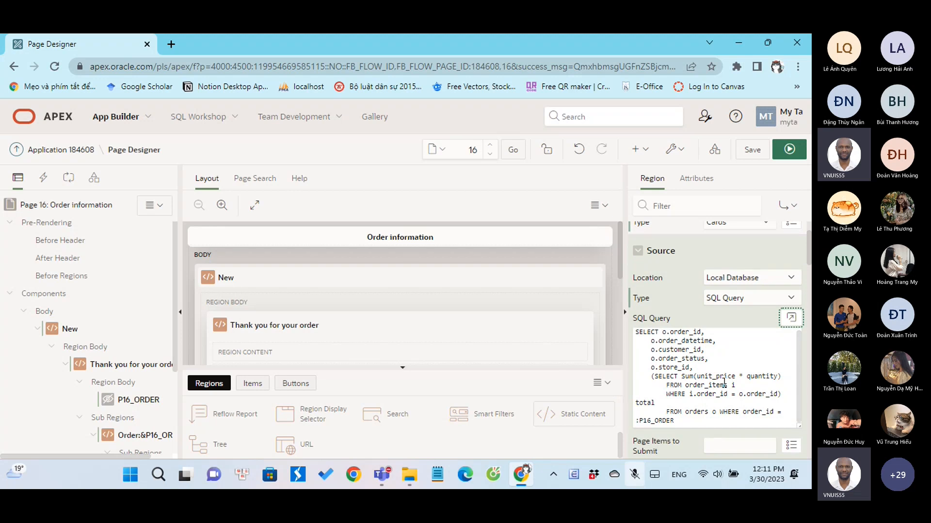
Examine the Order Details cards' appearance, card, title and subtitle attributes, including the columns available for the title
click(697, 179)
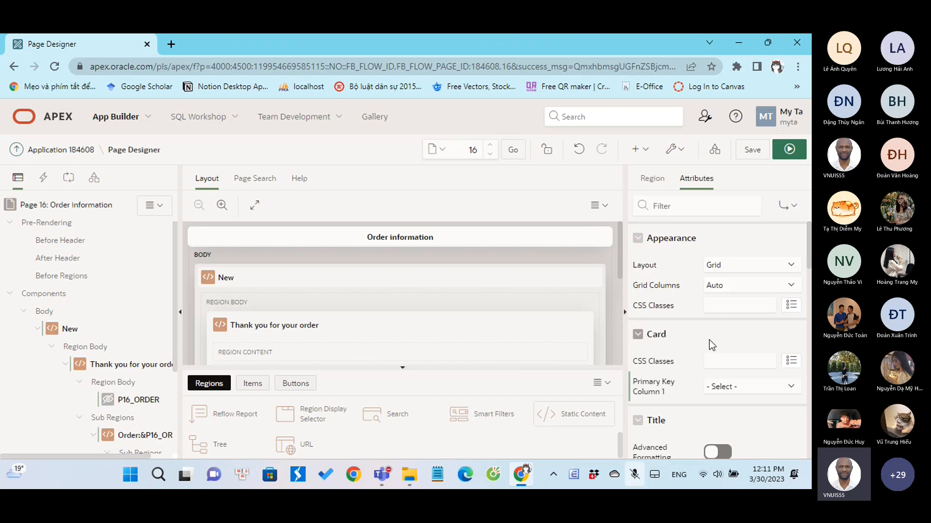
scroll(710, 342, down, 3)
scroll(710, 342, up, 2)
scroll(709, 341, up, 1)
scroll(710, 341, down, 3)
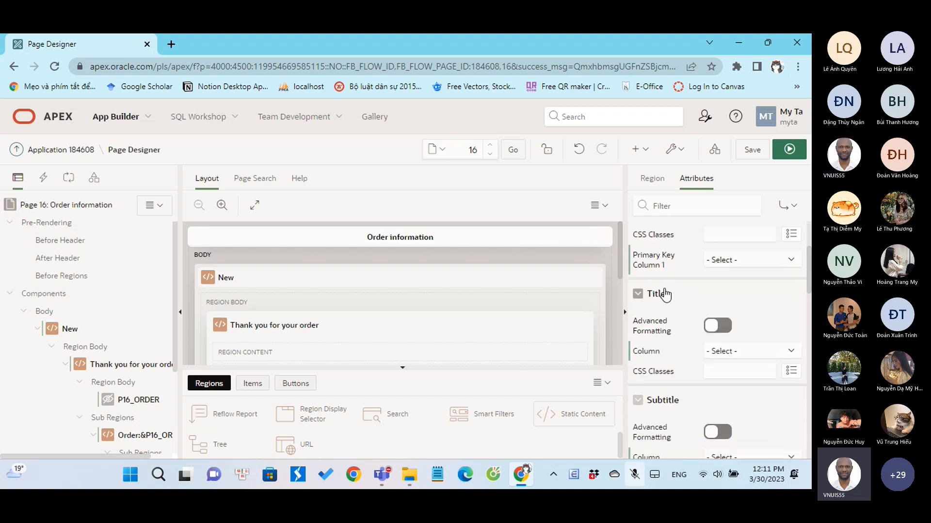
click(714, 353)
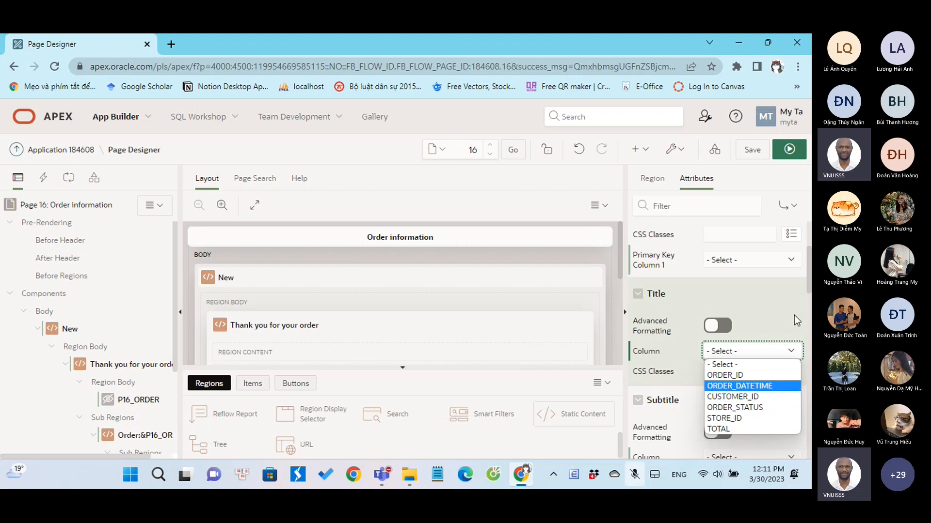
scroll(794, 315, up, 3)
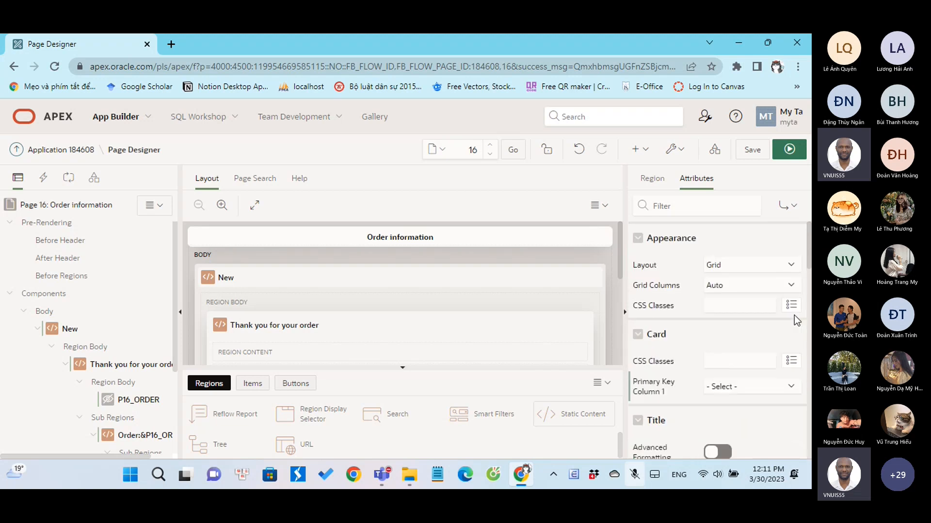
scroll(794, 315, down, 3)
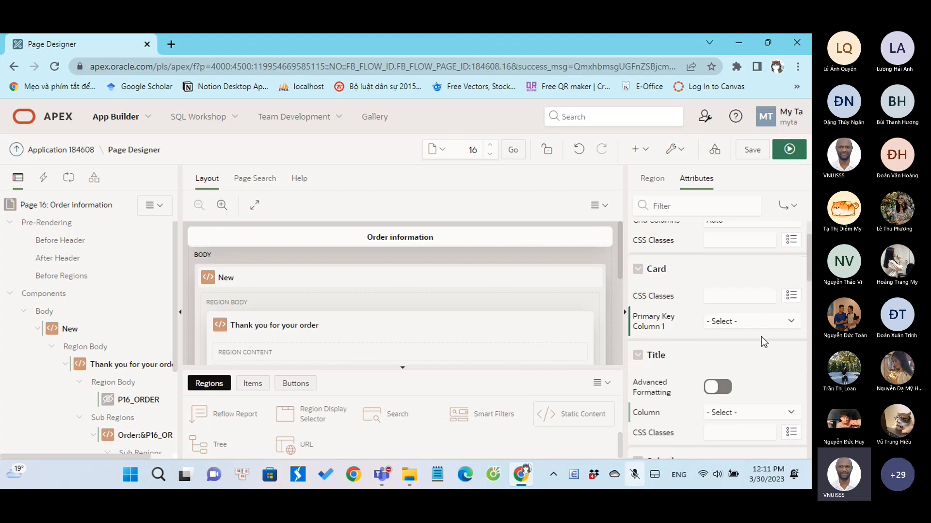
scroll(761, 337, down, 2)
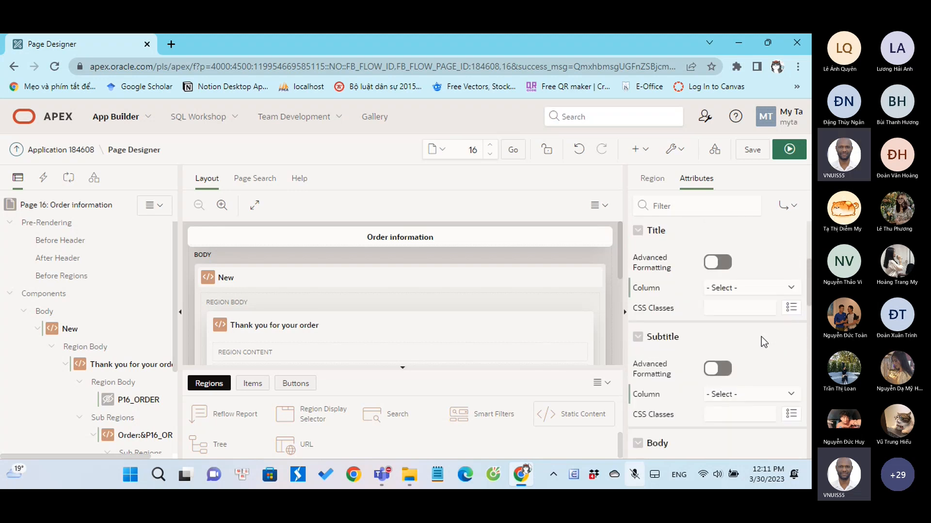
scroll(761, 337, down, 3)
Turn on Advanced Formatting for the cards' Secondary Body and open its HTML Expression in the code editor
key(ctrl+minus)
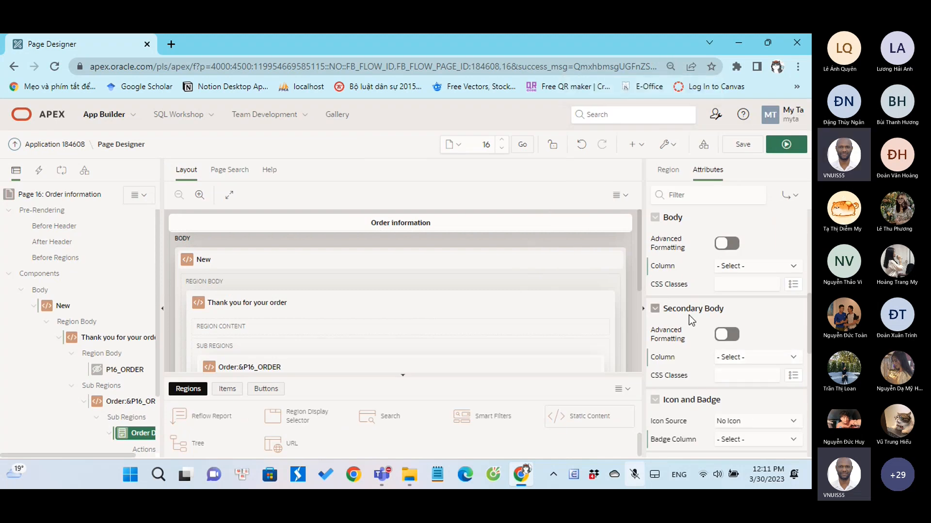
click(737, 357)
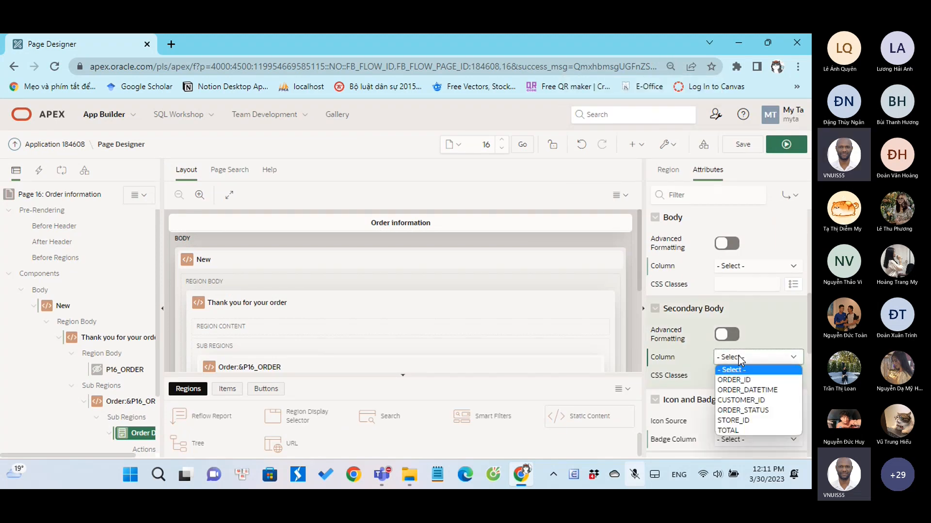
click(787, 326)
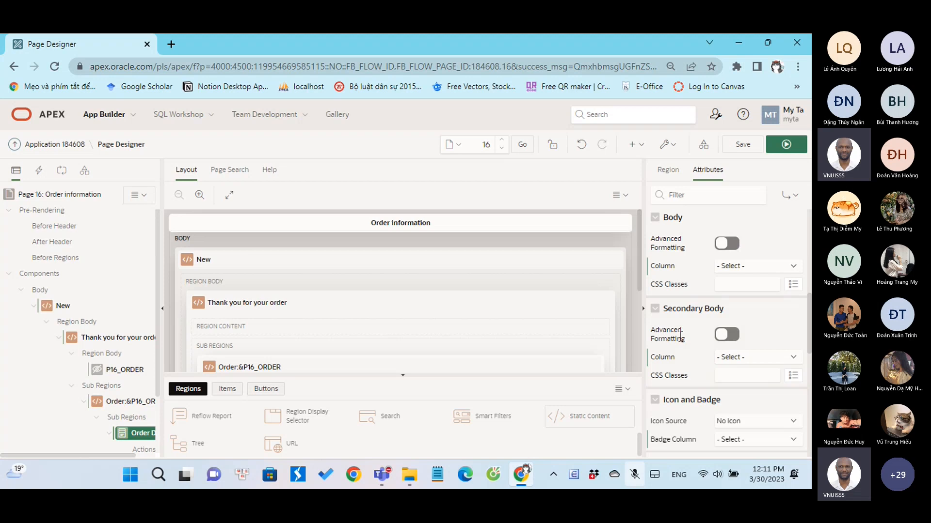
click(729, 334)
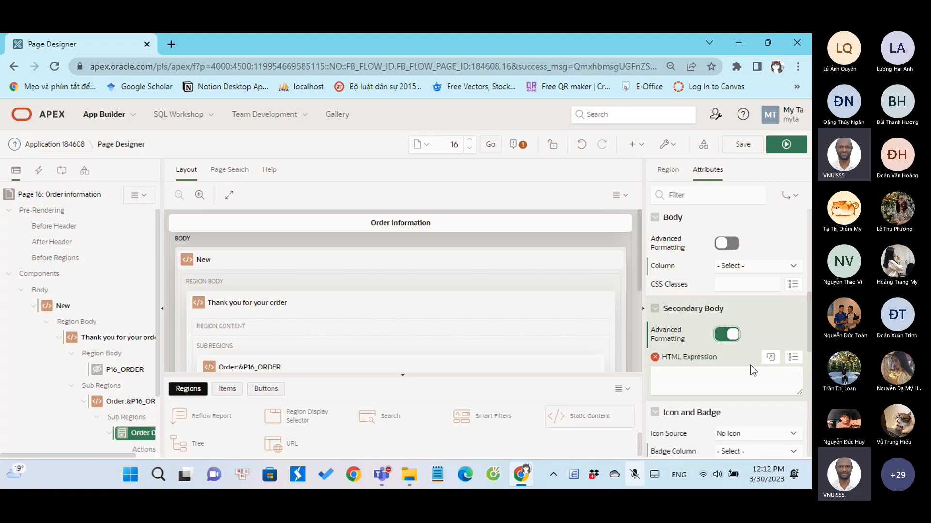
click(767, 357)
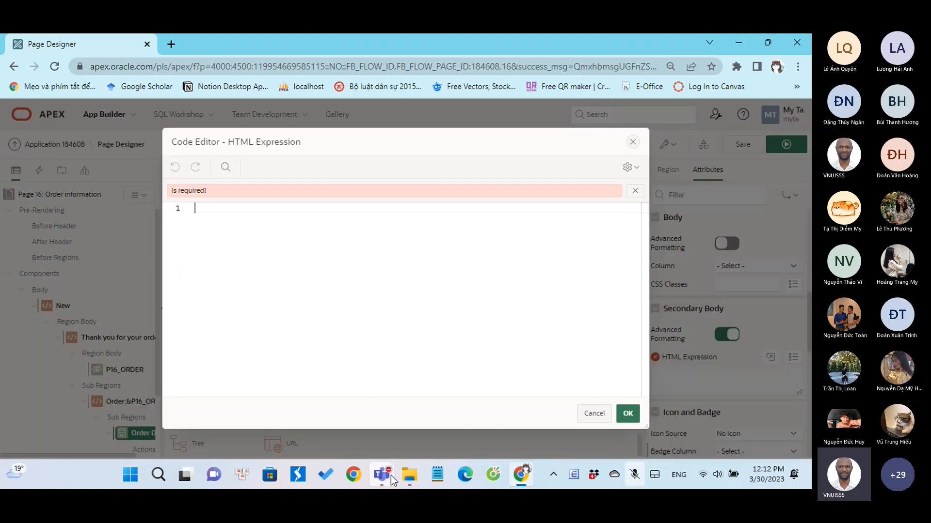
Switch to the Teams meeting chat and copy the HTML snippet containing the Order Placed, Status and Total fields
click(390, 476)
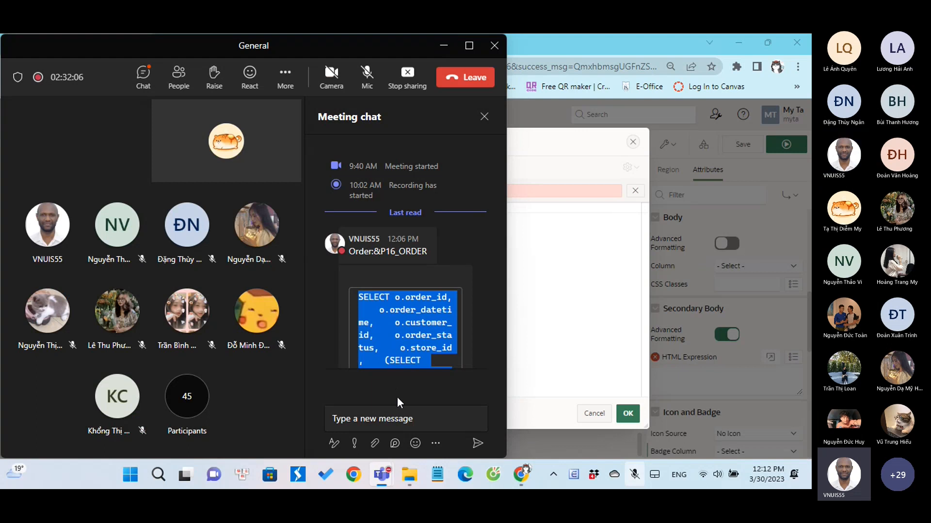
click(397, 397)
scroll(415, 327, down, 3)
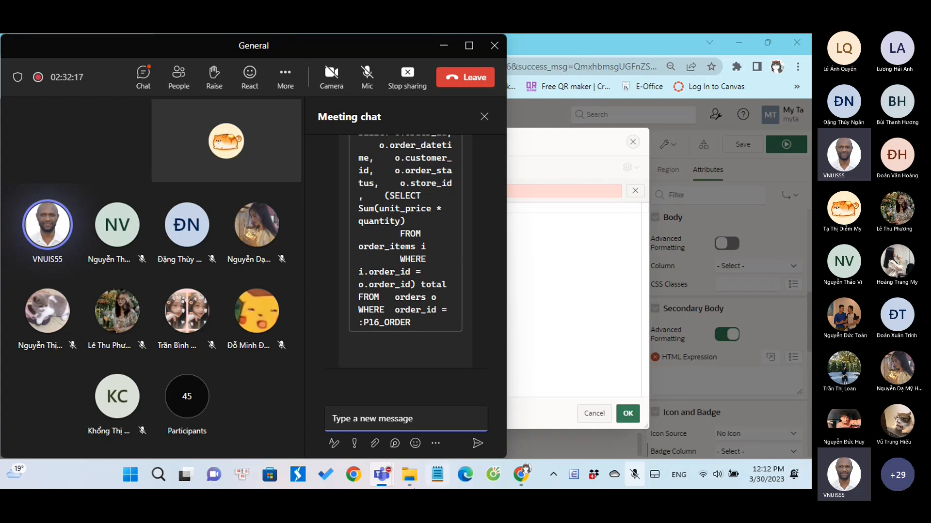
mouse_move(407, 477)
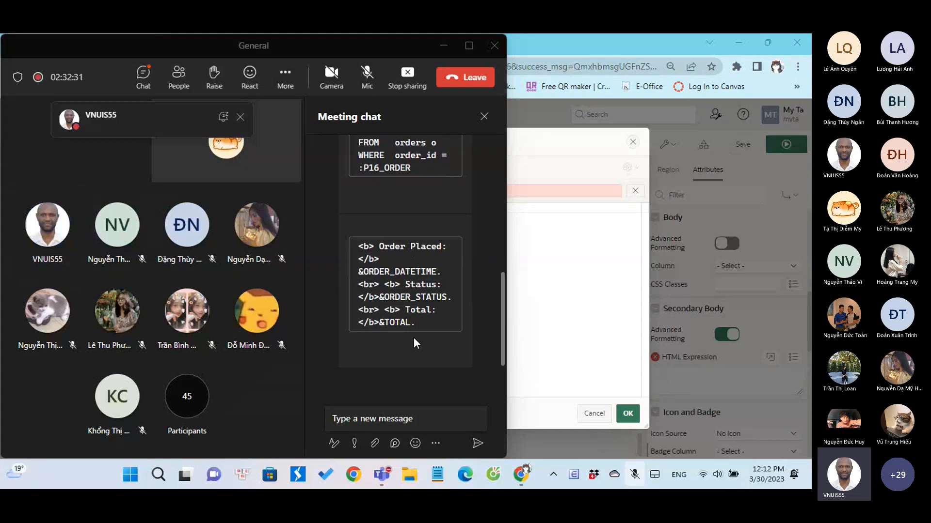
drag(358, 247, 423, 316)
Paste the copied HTML snippet into Notepad, copy all of it again, and paste it into the Secondary Body's HTML Expression editor
click(431, 477)
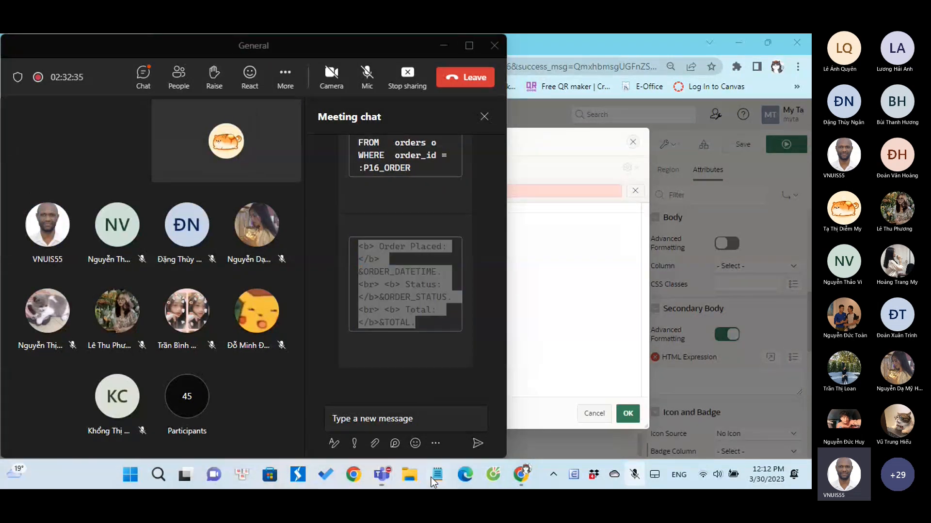
text(<b> Order Placed:</b> &ORDER_DATETIME. <br> <b> Status: </b>&ORDER_STATUS. <br> <b> Total: </b>&TOTAL.)
key(ctrl+a)
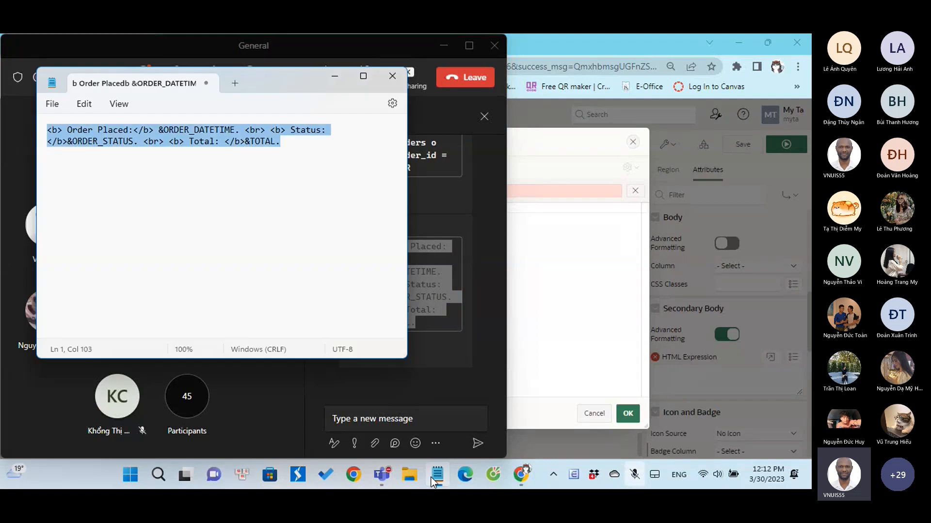
key(ctrl+c)
click(602, 249)
key(ctrl+v)
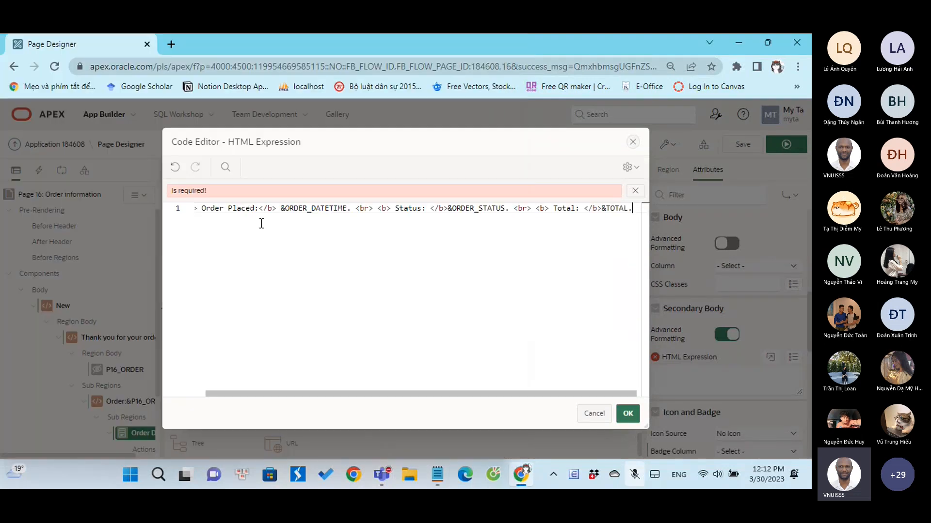
Break the HTML expression after the Order Placed label so that &ORDER_DATETIME. starts a new line
click(261, 208)
drag(355, 393, 339, 392)
click(283, 208)
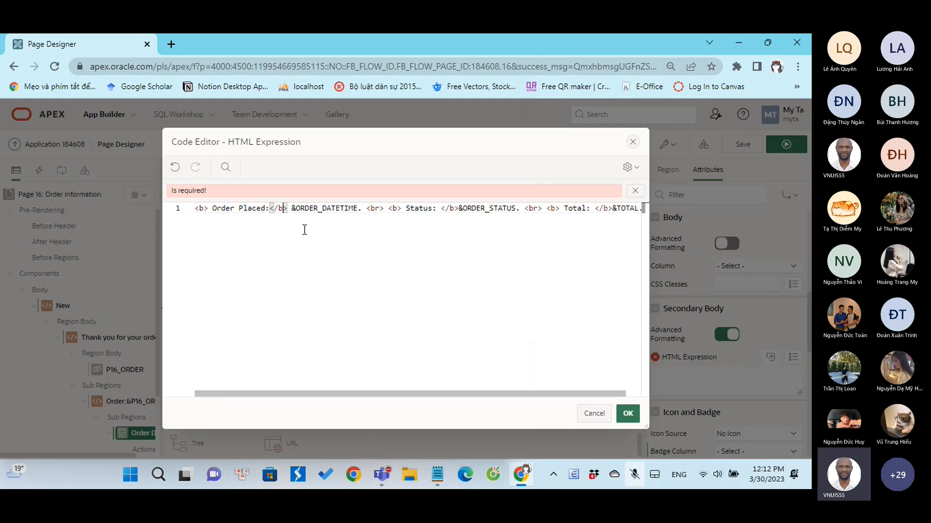
key(Left)
key(Left)
key(Left)
click(291, 208)
drag(342, 394, 361, 400)
click(292, 208)
key(Return)
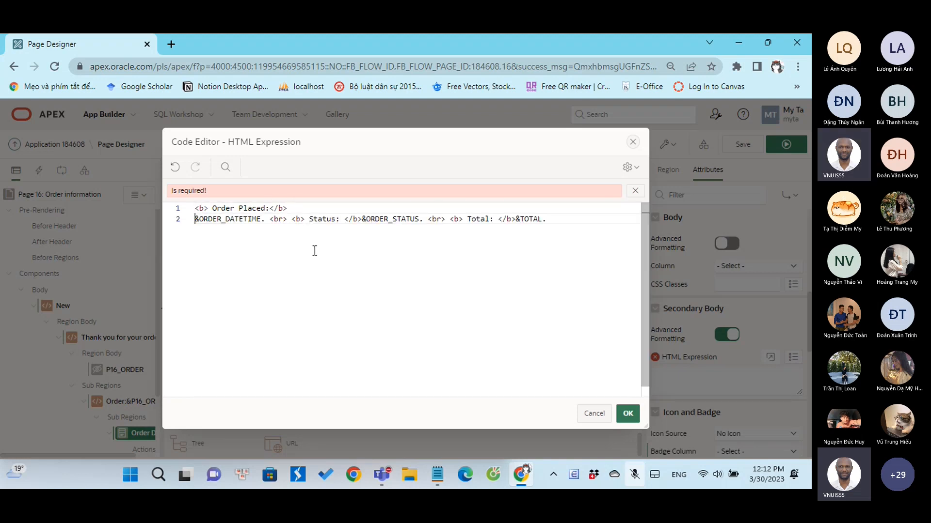
Start the bold Status label on a new line after the first <br> tag
click(293, 218)
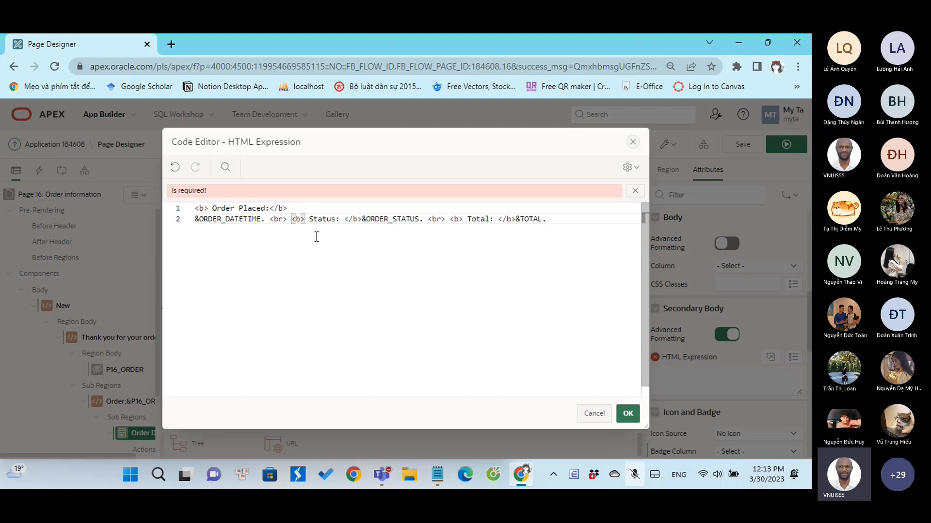
click(311, 217)
click(295, 219)
key(Return)
click(265, 230)
key(Return)
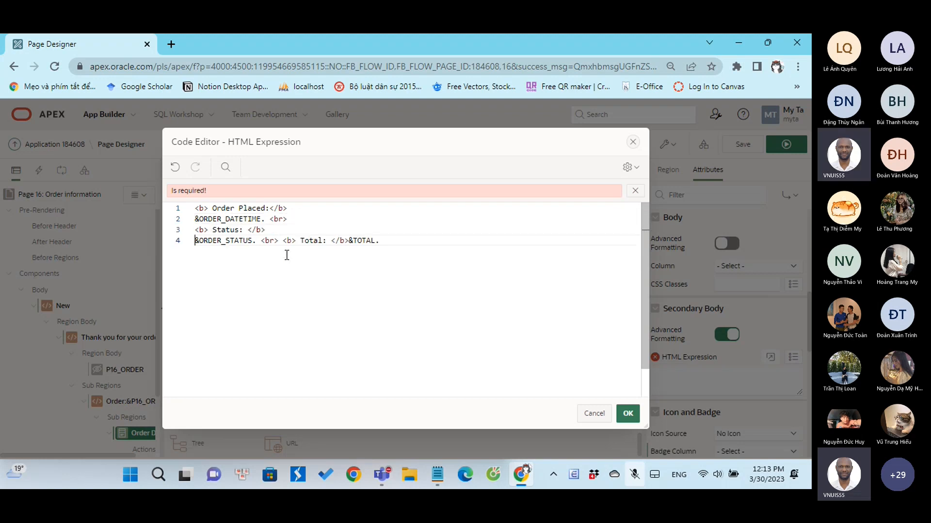
key(BackSpace)
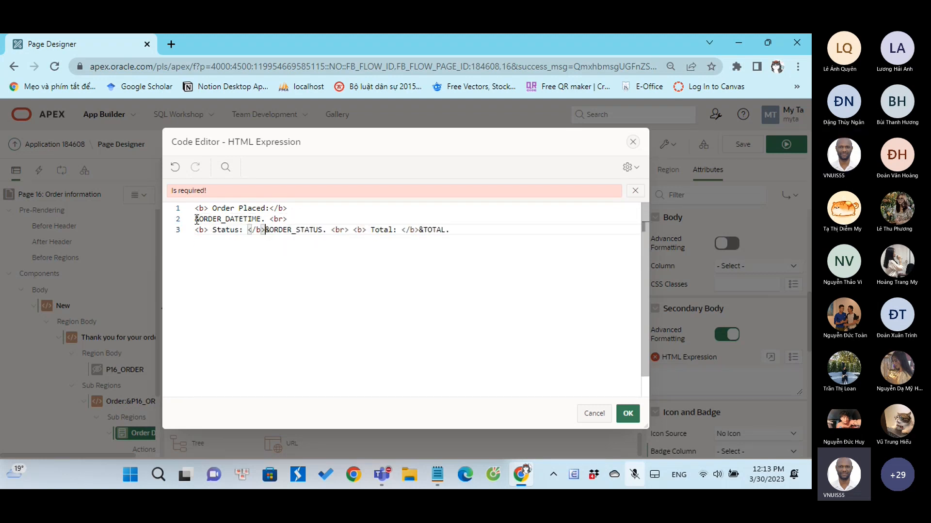
key(BackSpace)
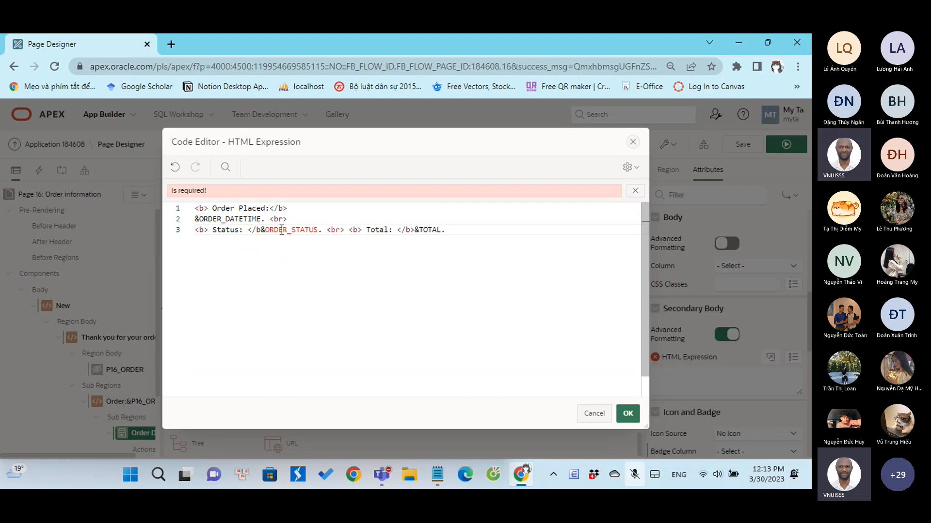
text(>)
Rejoin &ORDER_DATETIME. with the Order Placed label and start the bold Total label on its own line
click(335, 213)
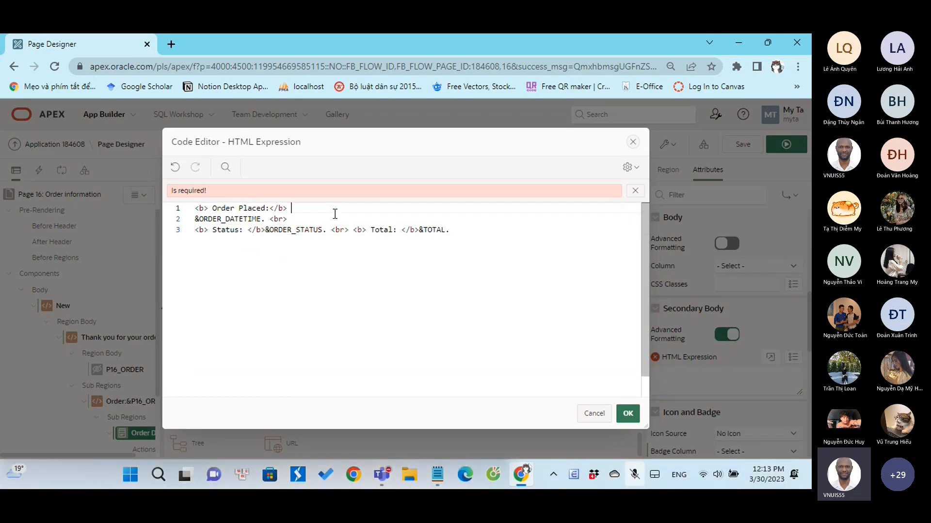
click(354, 220)
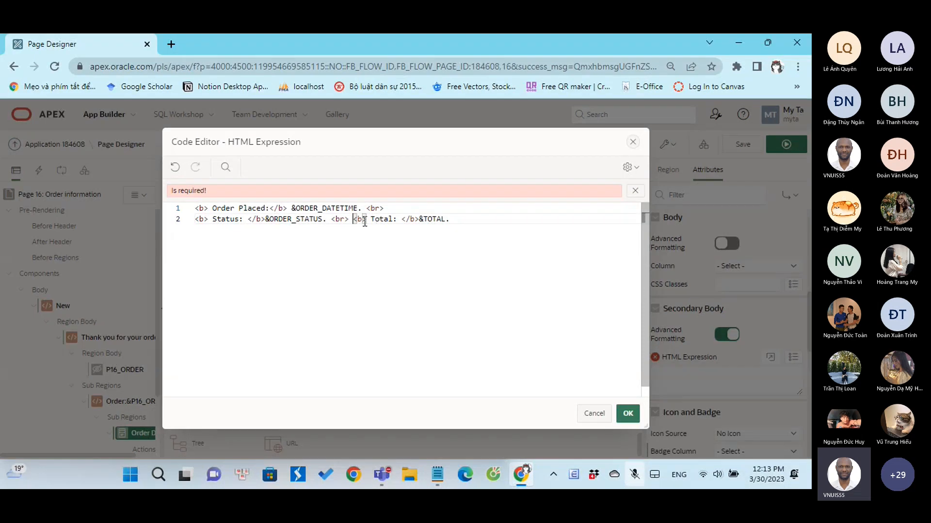
key(Return)
click(369, 258)
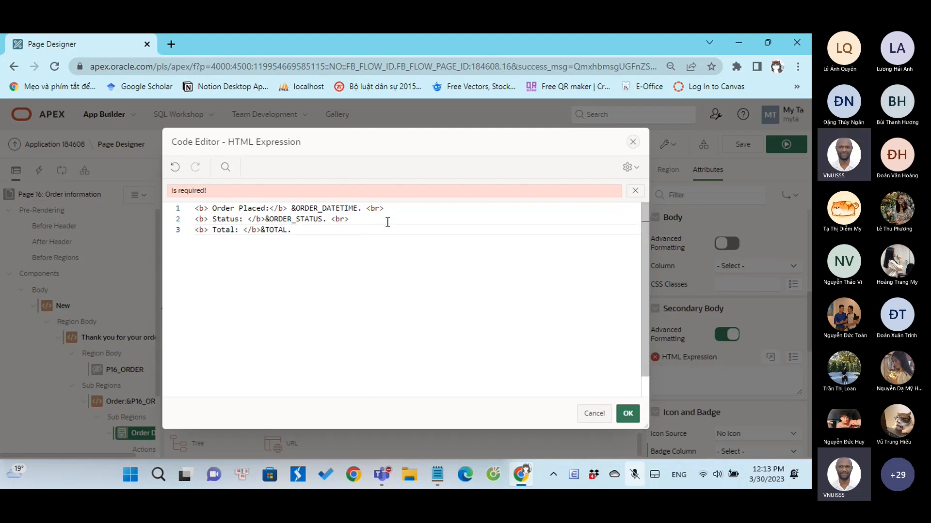
Insert a space before &ORDER_STATUS. and &TOTAL., and apply the HTML expression to the Secondary Body
click(266, 219)
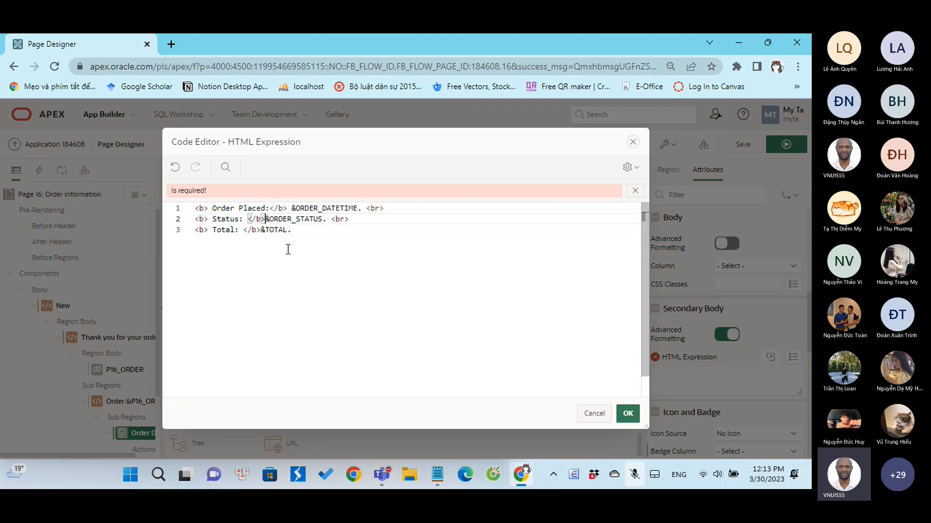
click(260, 230)
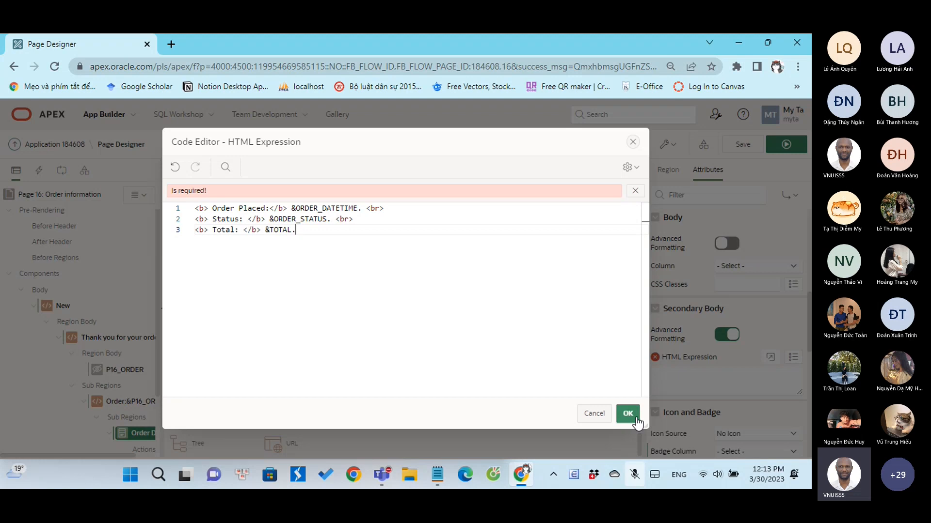
click(632, 168)
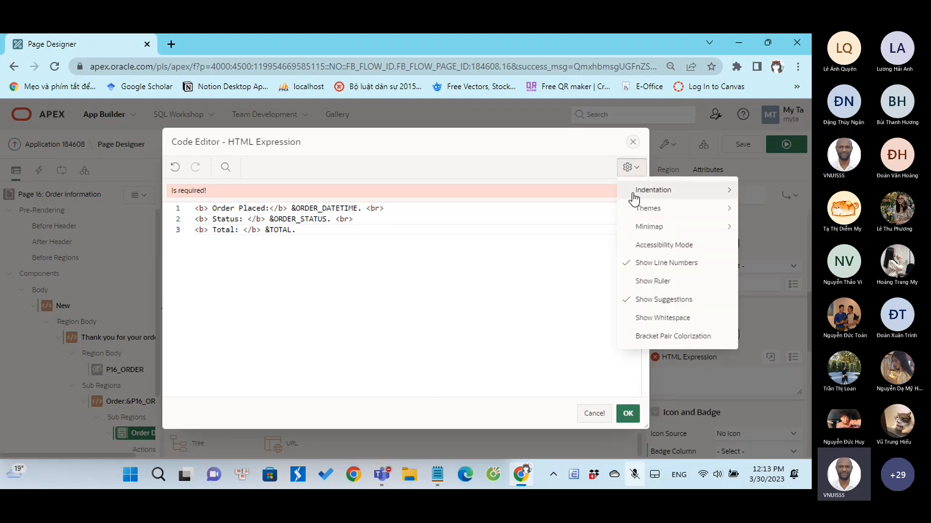
click(628, 414)
click(629, 414)
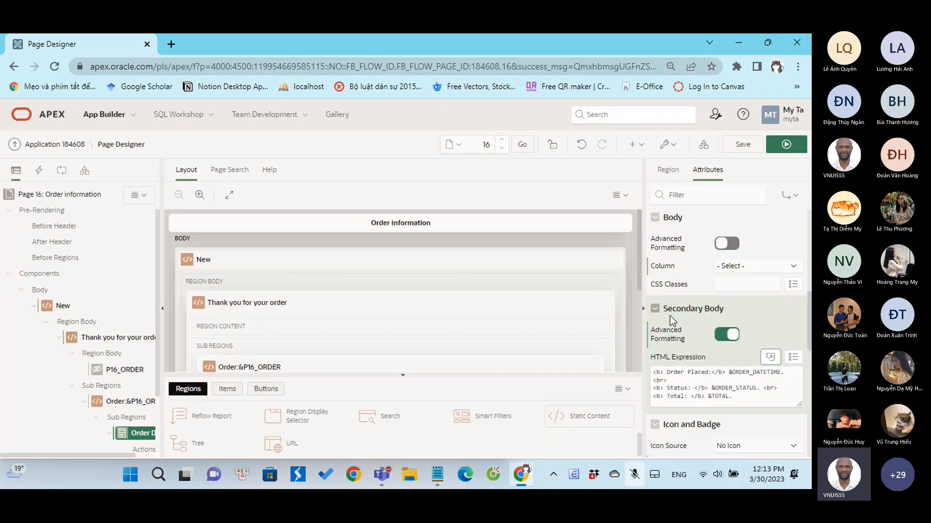
Review the Order Details cards' attributes, including title, subtitle, secondary body, icon and badge, and media
scroll(669, 316, down, 1)
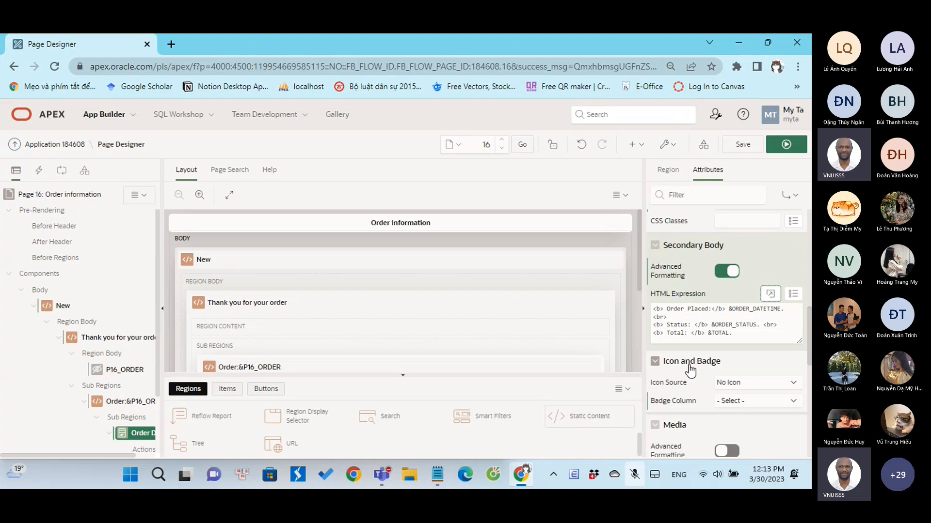
scroll(690, 371, down, 1)
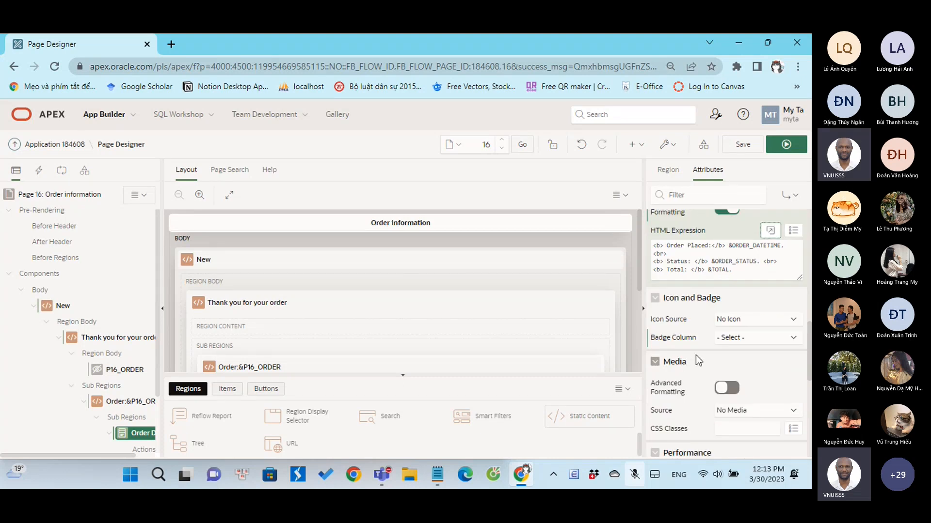
scroll(696, 355, up, 4)
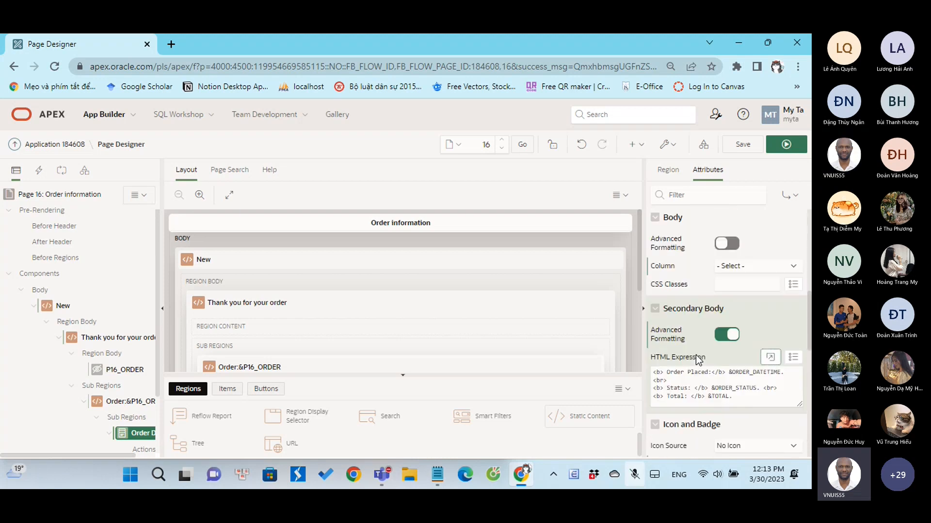
scroll(696, 355, up, 5)
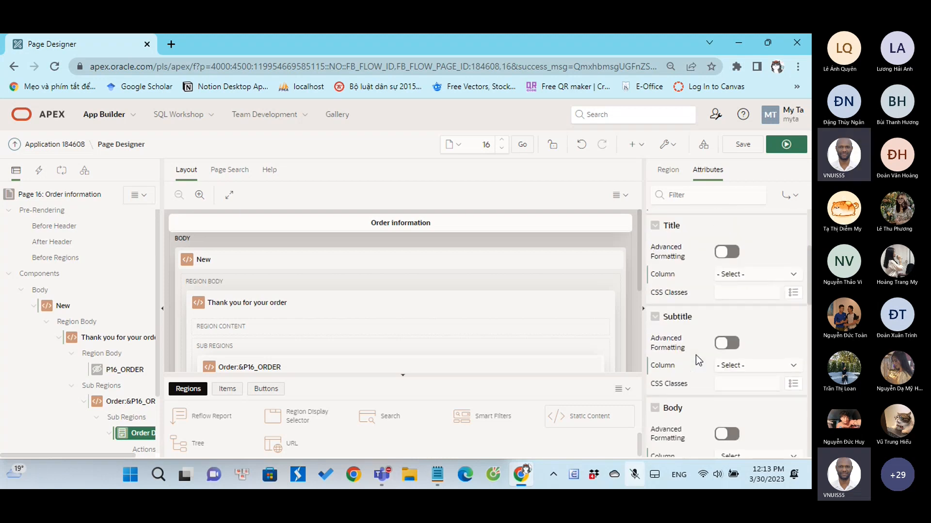
scroll(696, 355, down, 3)
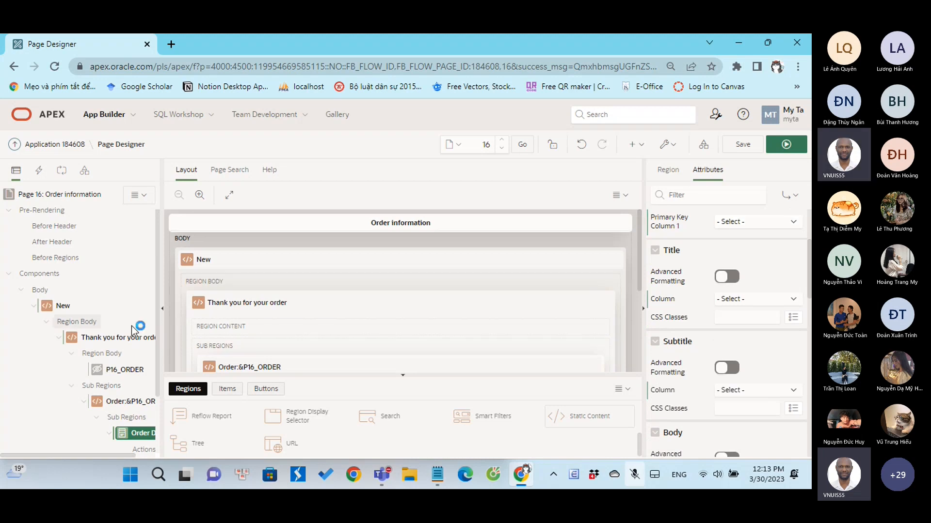
scroll(112, 354, down, 2)
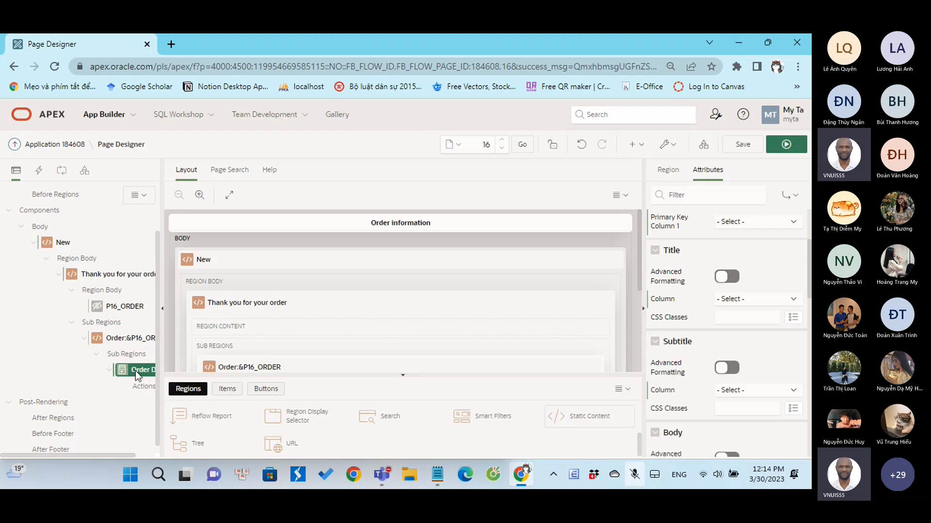
Create a sub region under the Order:&P16_ORDER region and title it Items
key(ctrl+minus)
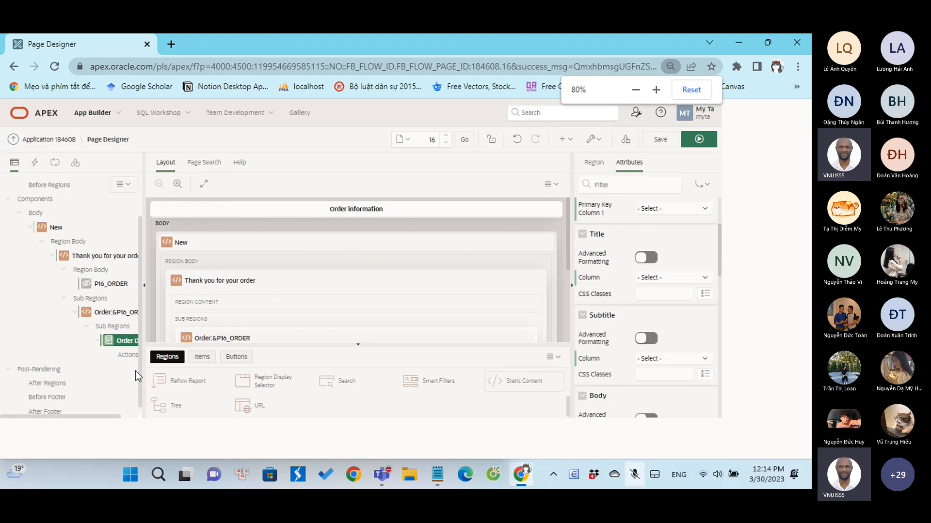
key(ctrl+minus)
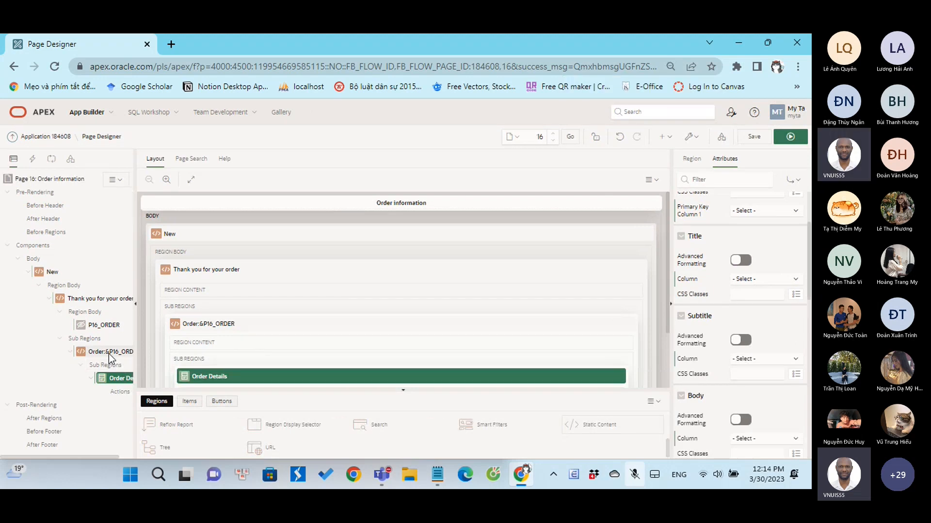
right_click(109, 353)
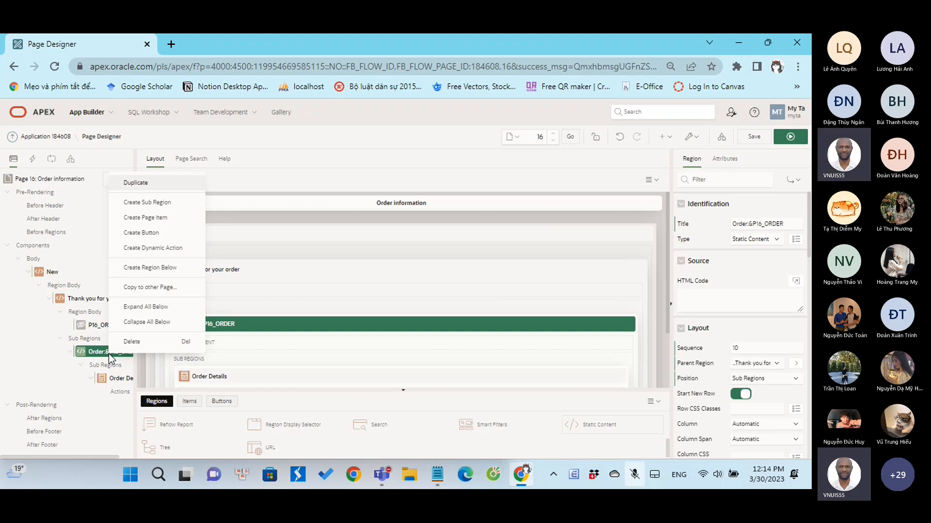
click(170, 203)
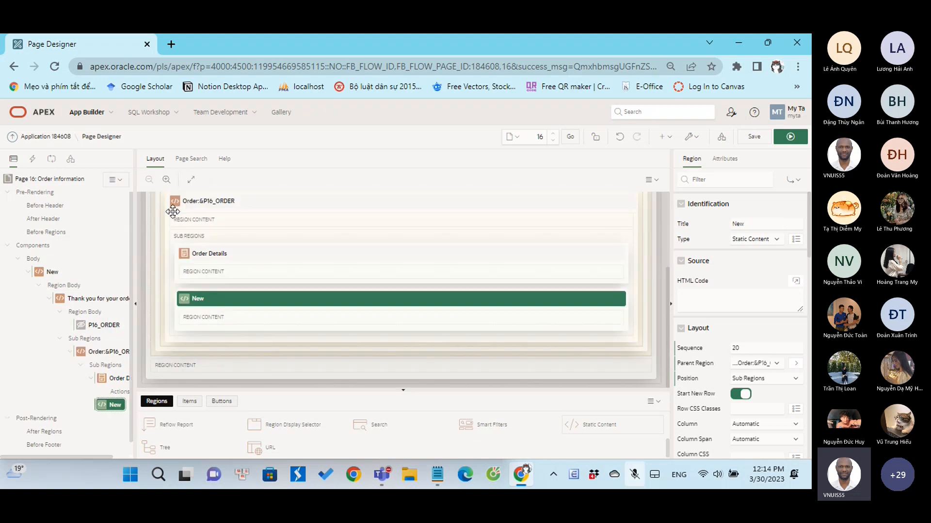
scroll(107, 395, down, 1)
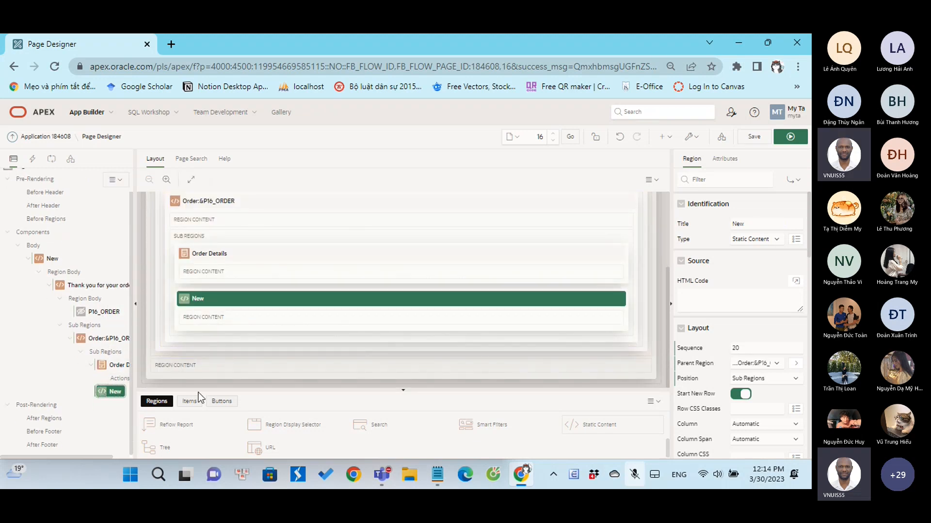
double_click(747, 222)
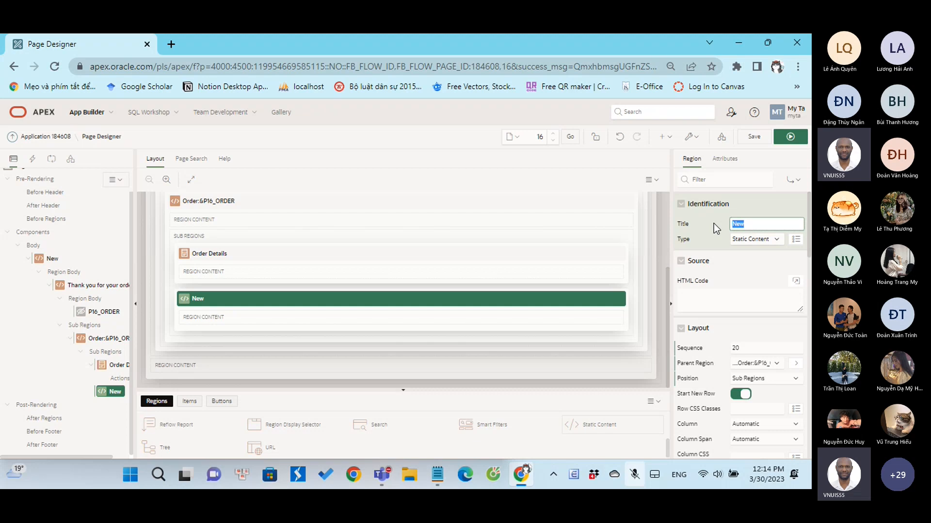
key(BackSpace)
text(Items)
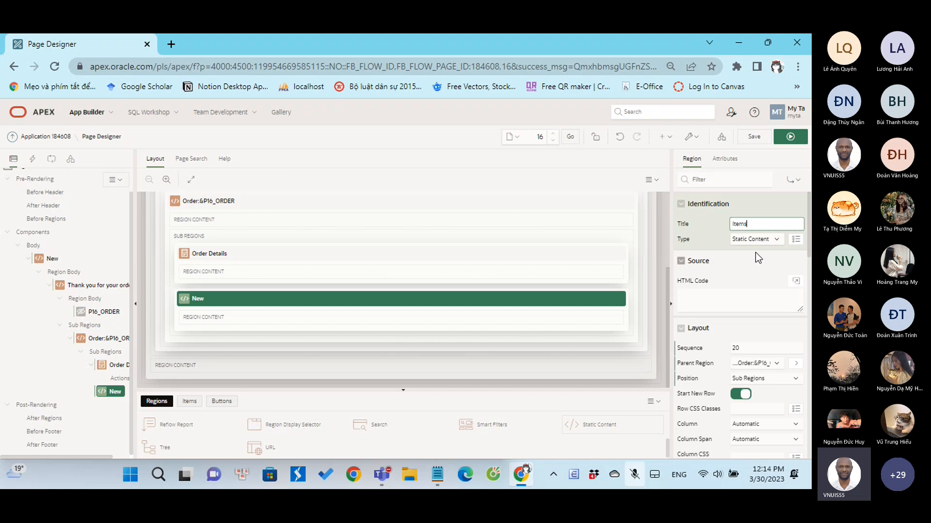
Set the Items region's type to Cards and its source type to SQL Query
click(772, 241)
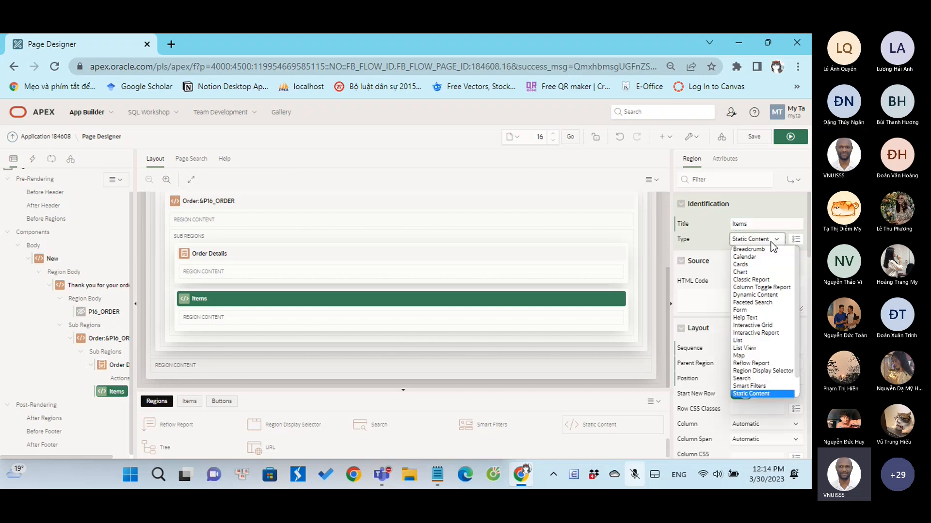
click(776, 264)
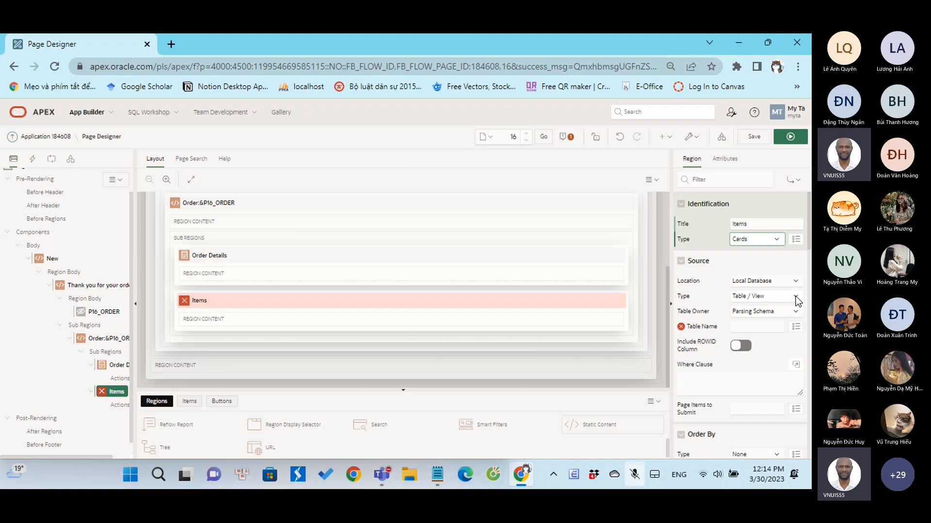
click(798, 301)
click(758, 315)
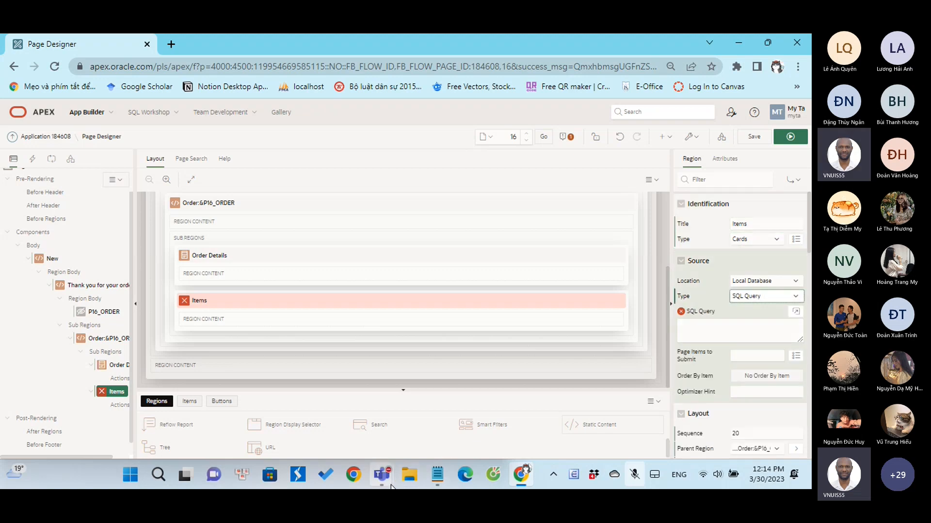
Switch to the Teams meeting chat, post the order items SELECT query there and copy its text
mouse_move(390, 485)
click(413, 385)
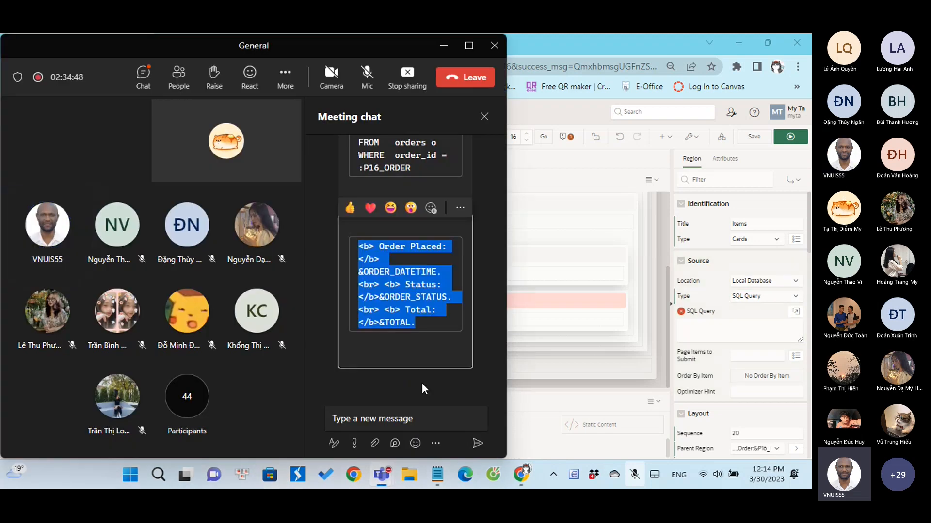
click(405, 415)
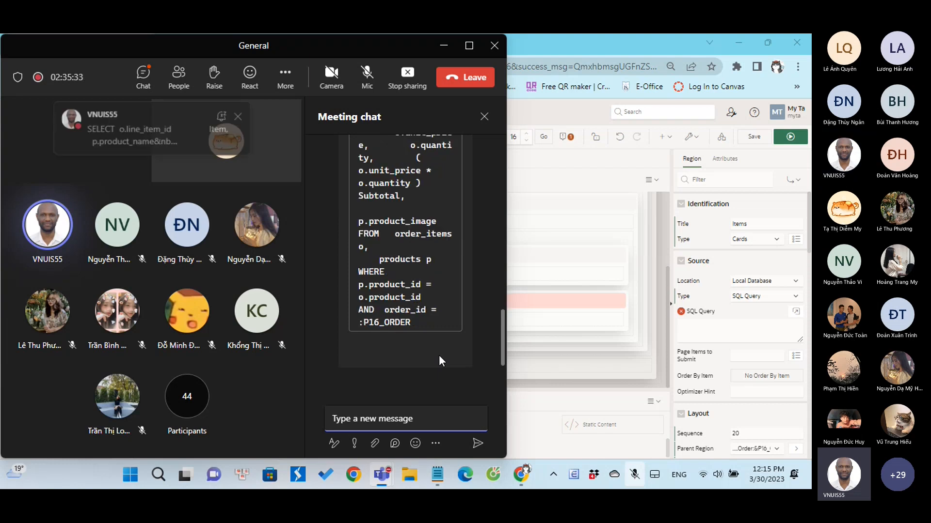
right_click(417, 291)
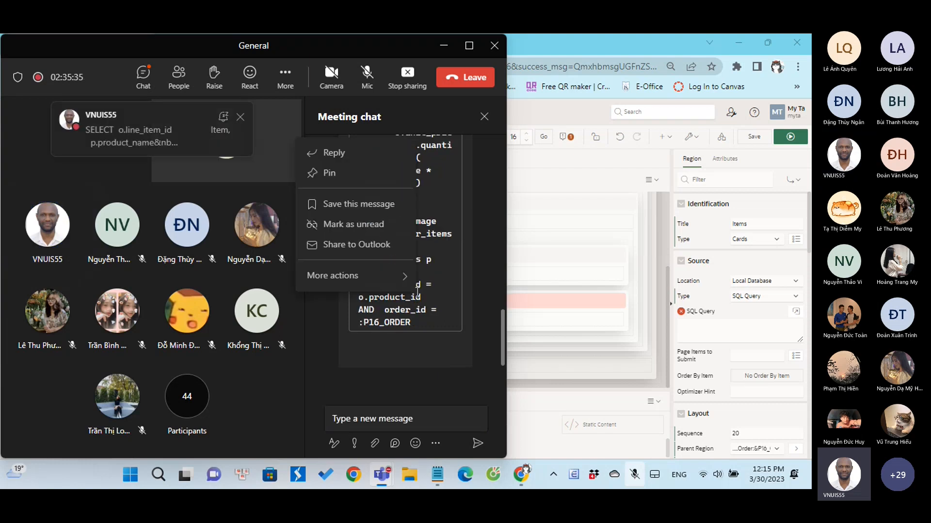
click(425, 319)
drag(424, 319, 360, 200)
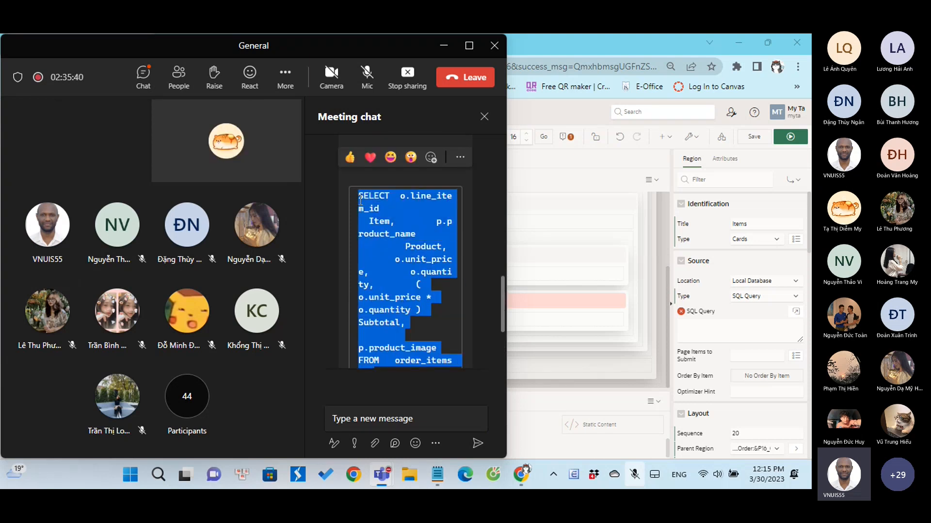
key(ctrl+c)
scroll(394, 275, up, 3)
scroll(394, 273, down, 2)
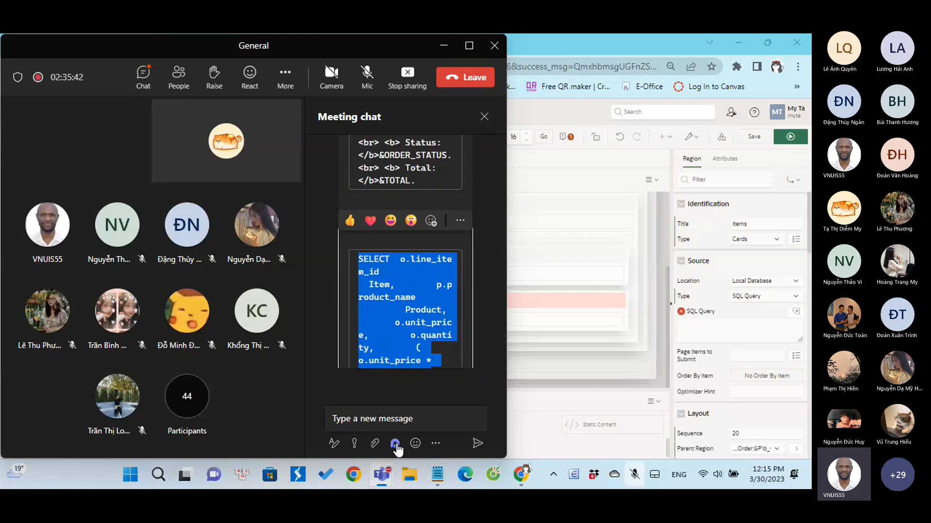
Pass the copied query through Notepad as plain text and paste it into the Items region's SQL Query code editor
click(437, 475)
key(ctrl+v)
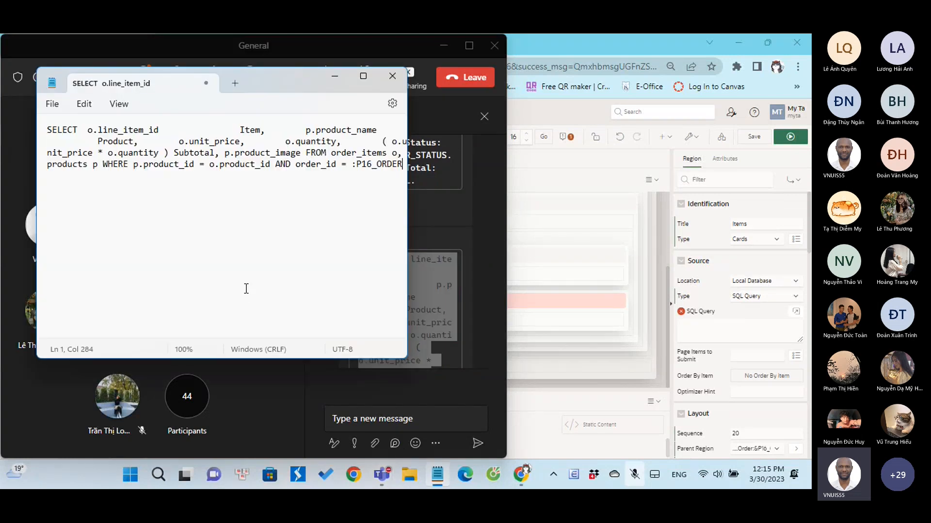
key(ctrl+a)
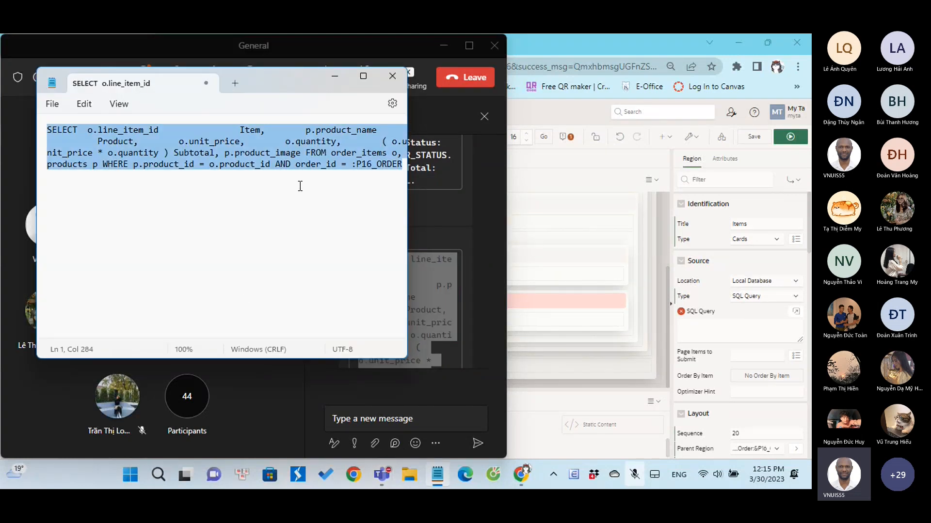
click(796, 313)
key(ctrl+v)
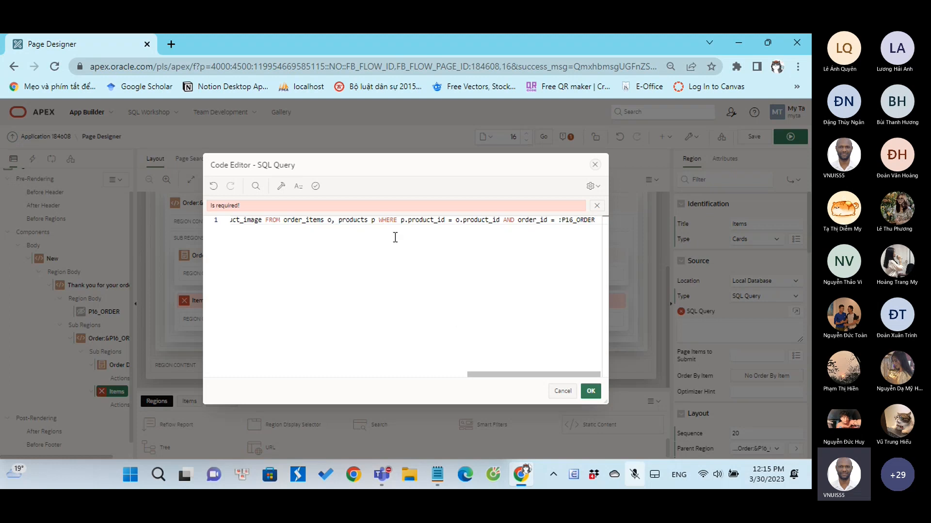
drag(488, 376, 181, 337)
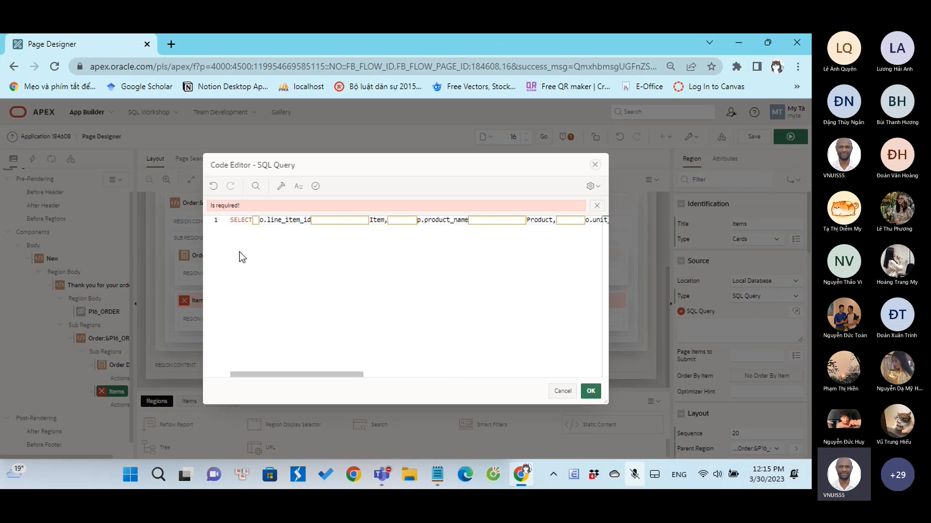
click(260, 221)
key(BackSpace)
key(BackSpace)
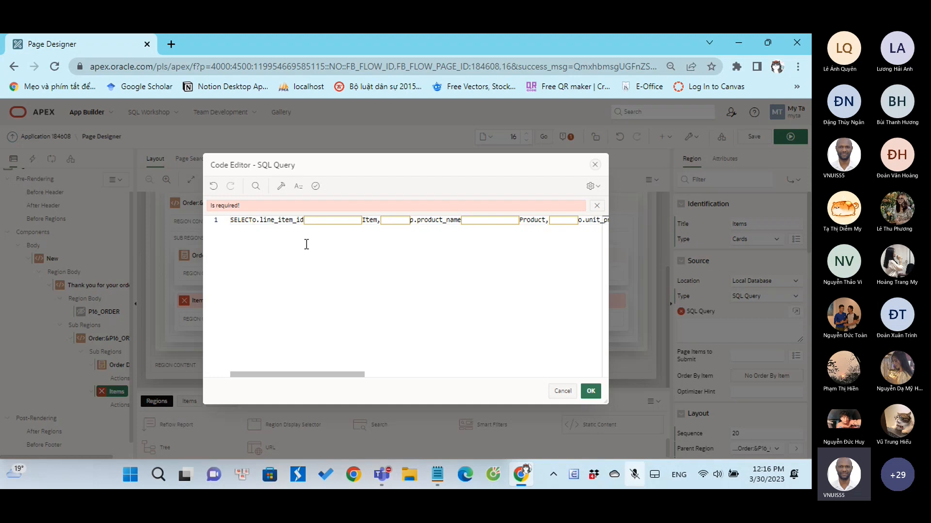
key(Return)
double_click(311, 230)
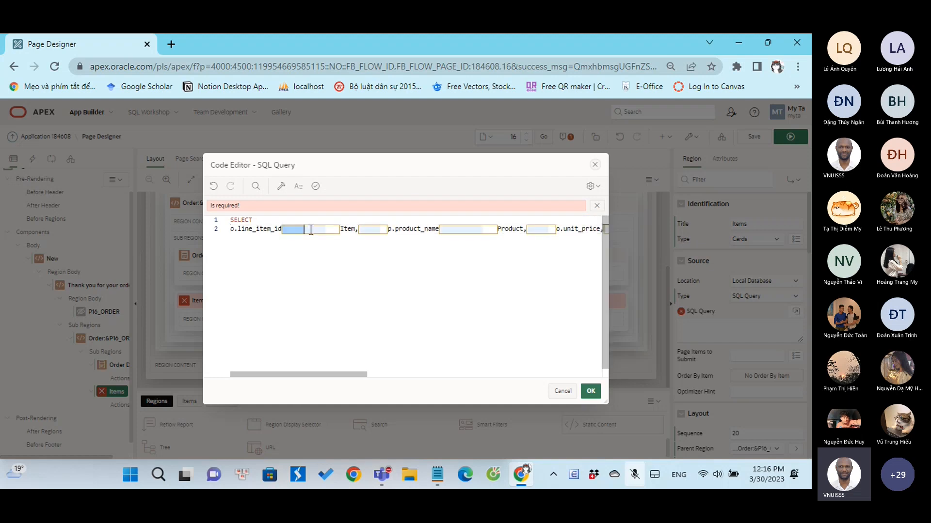
drag(311, 230, 340, 230)
key(Return)
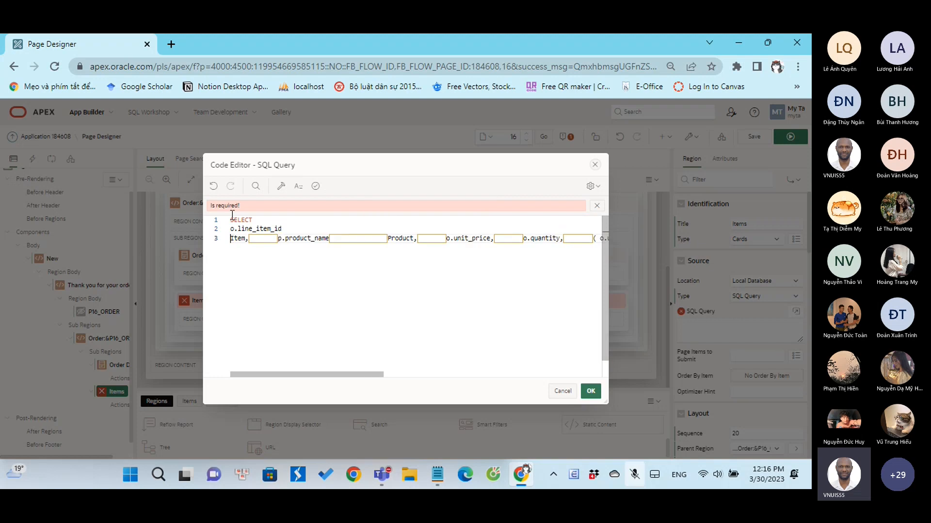
click(231, 228)
key(Tab)
click(233, 238)
key(Tab)
key(BackSpace)
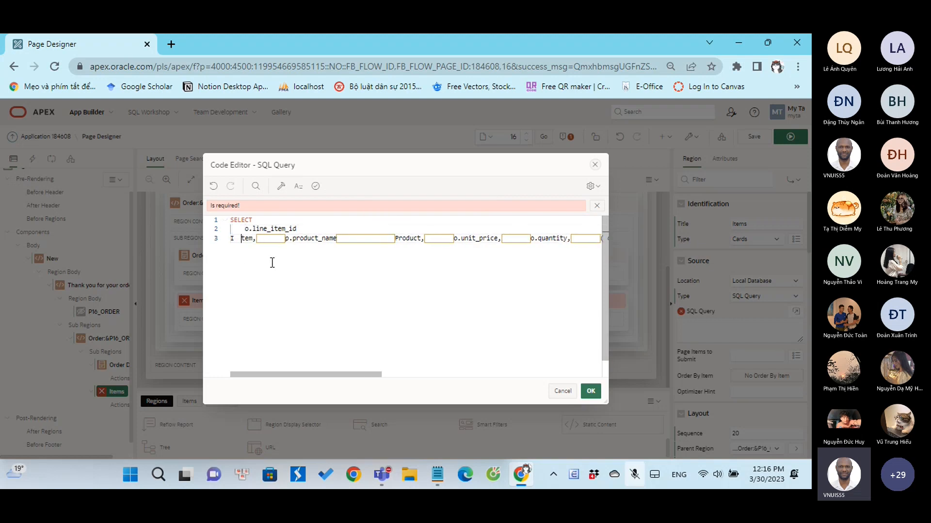
key(BackSpace)
key(BackSpace)
key(Left)
key(Left)
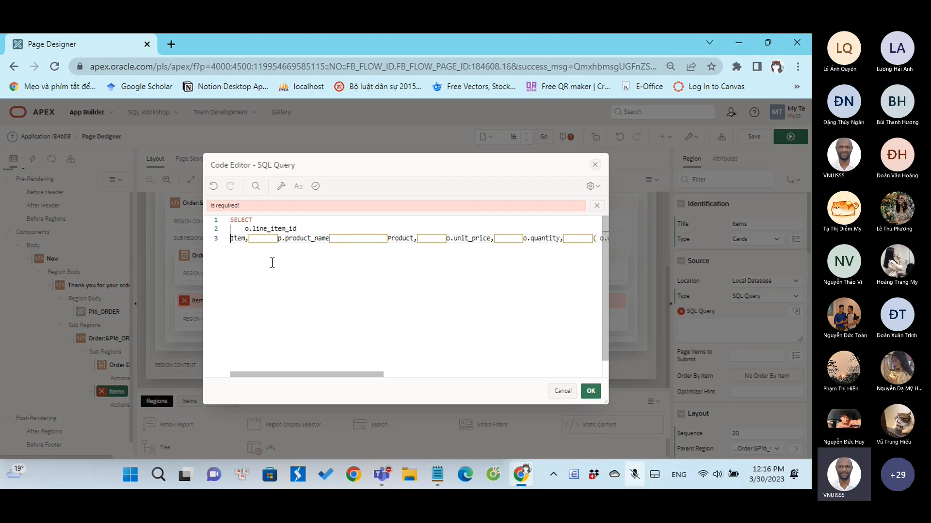
key(Right)
key(ctrl+a)
key(ctrl+v)
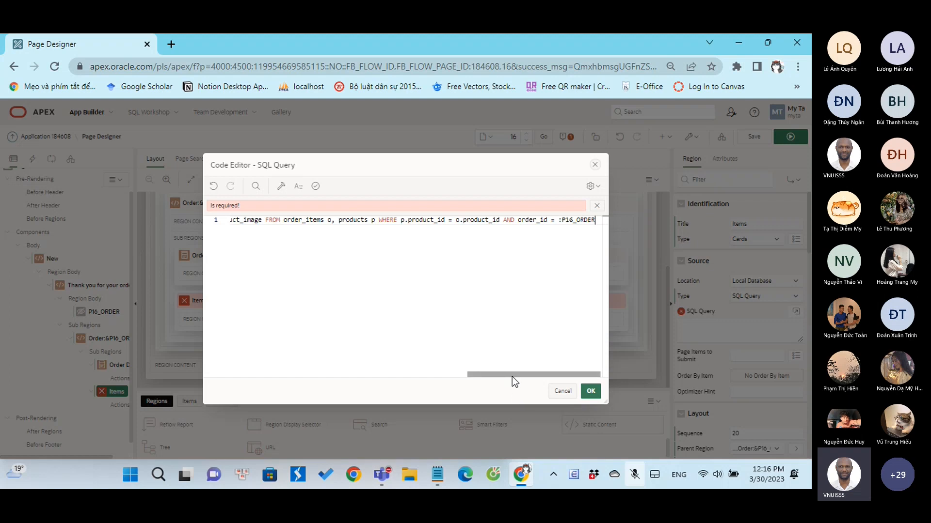
Replace the invisible spaces before Item and p.product_name with line breaks, aligning both lines under o.line_item_id
drag(512, 377, 243, 354)
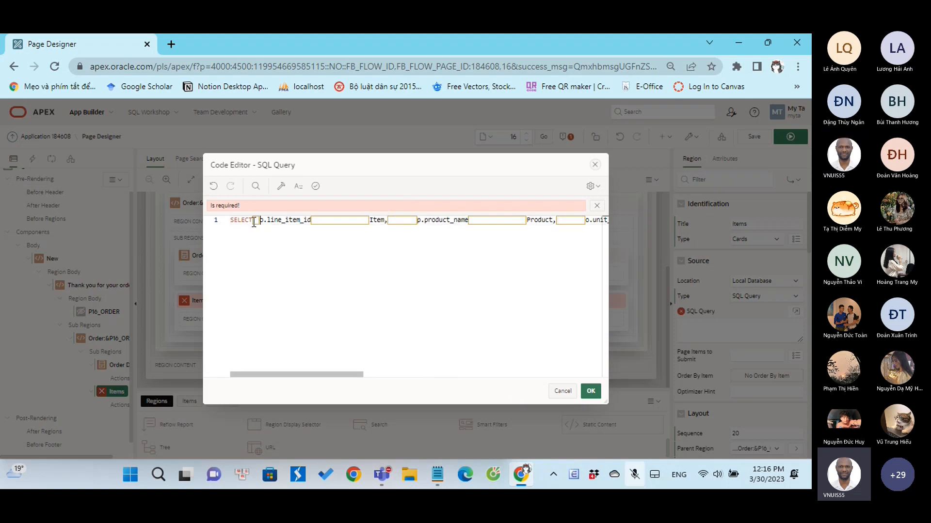
drag(310, 220, 370, 223)
key(Return)
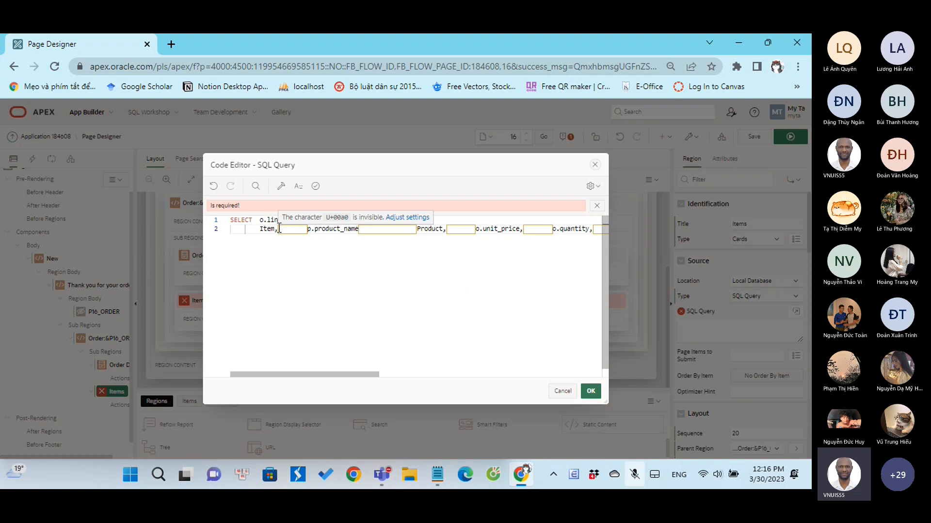
drag(277, 230, 308, 231)
key(Return)
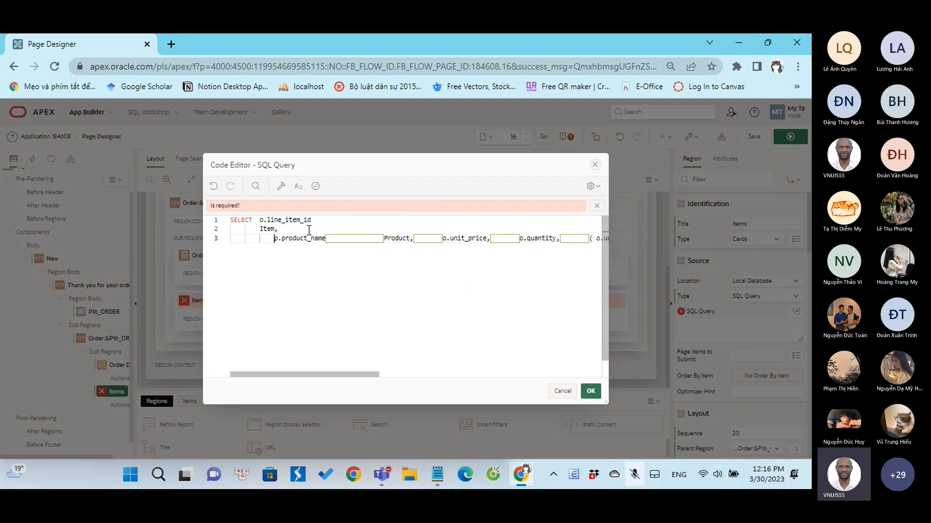
key(BackSpace)
key(BackSpace)
key(BackSpace)
key(BackSpace)
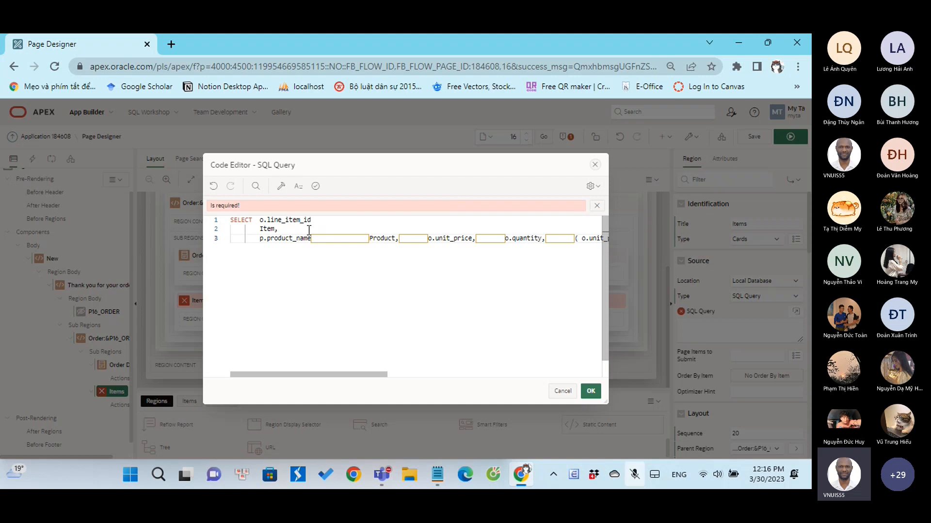
Put Product, o.unit_price, o.quantity and the Subtotal expression each on its own line of the SELECT list
key(Return)
drag(291, 246, 319, 248)
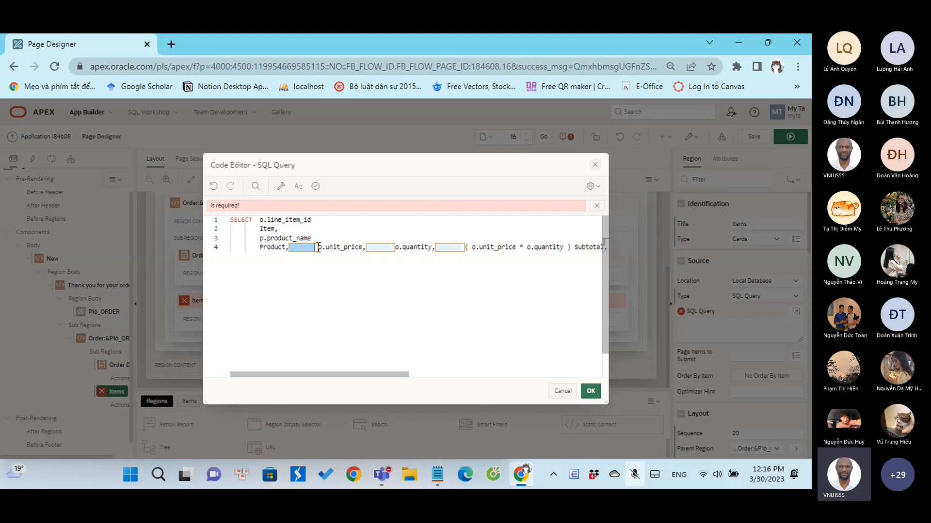
key(Return)
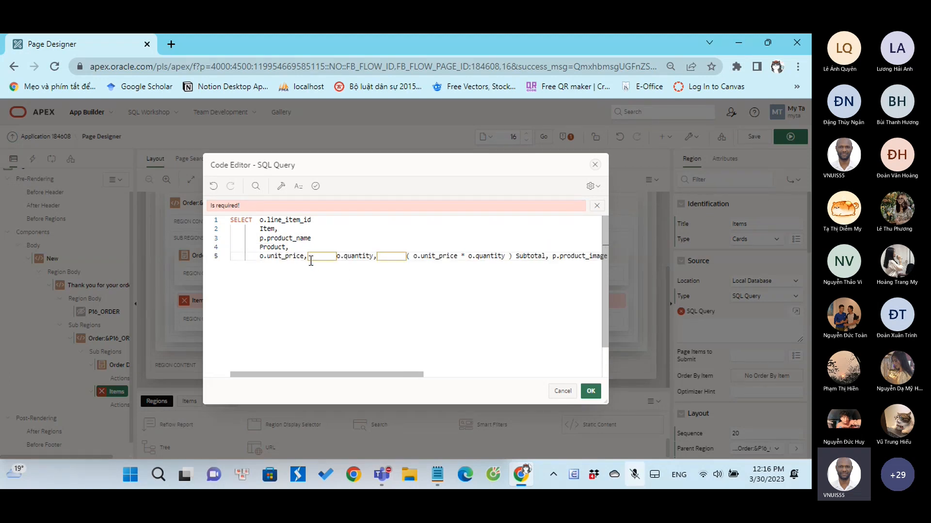
drag(308, 256, 329, 266)
key(Return)
key(Return)
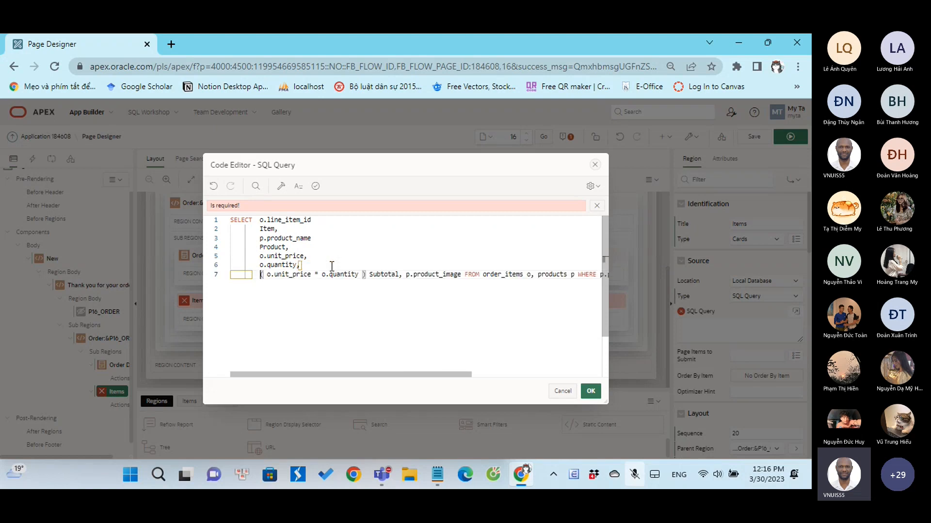
Move the FROM clause to its own line of the query, without indentation
click(465, 275)
key(Return)
key(BackSpace)
key(BackSpace)
key(BackSpace)
key(BackSpace)
key(BackSpace)
key(BackSpace)
key(BackSpace)
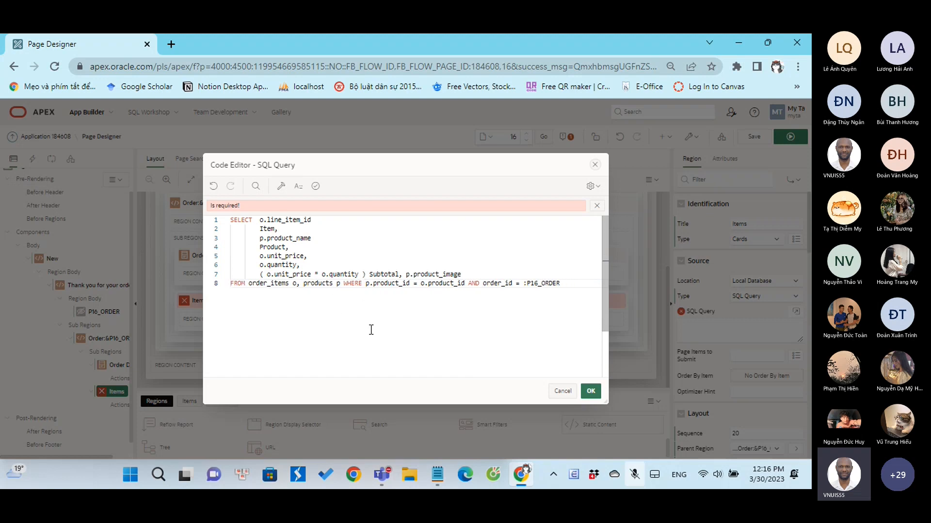
Put the WHERE and AND conditions on separate lines, and validate and apply the Items query
click(343, 283)
key(Return)
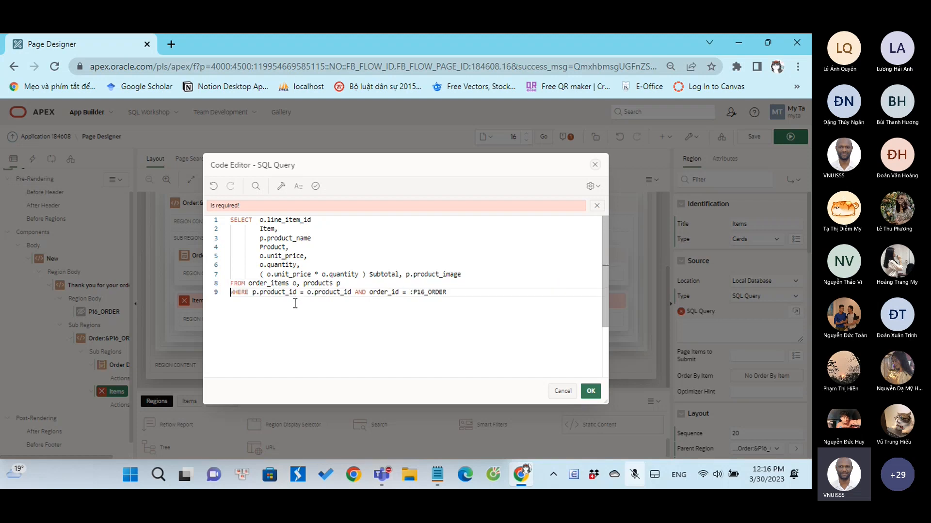
click(355, 291)
key(Return)
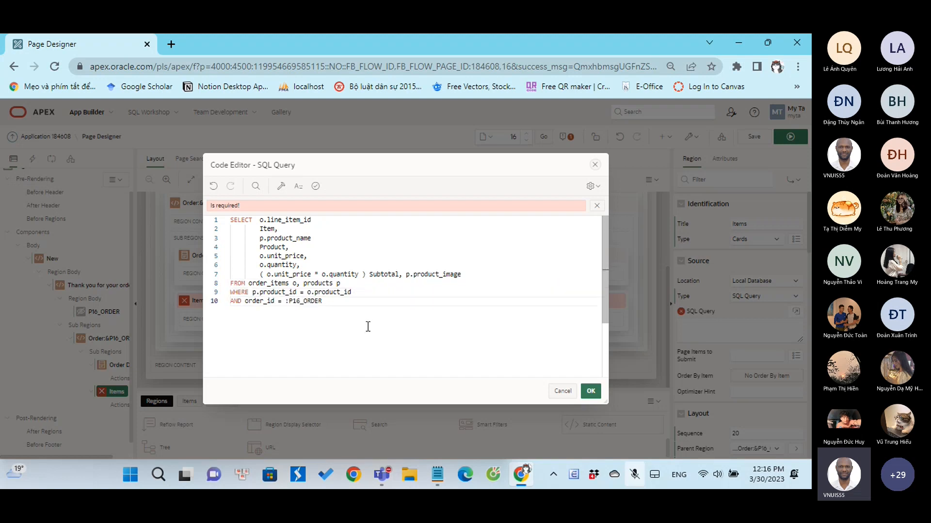
click(323, 188)
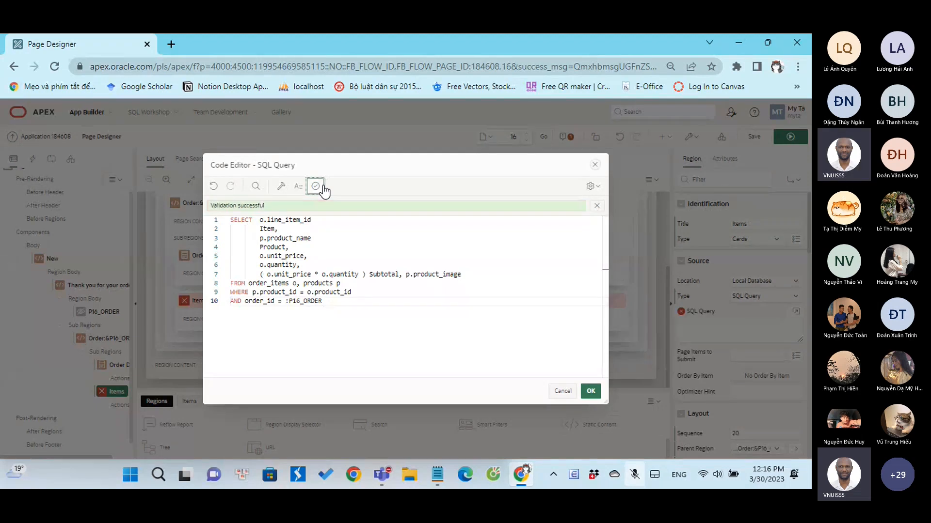
click(590, 391)
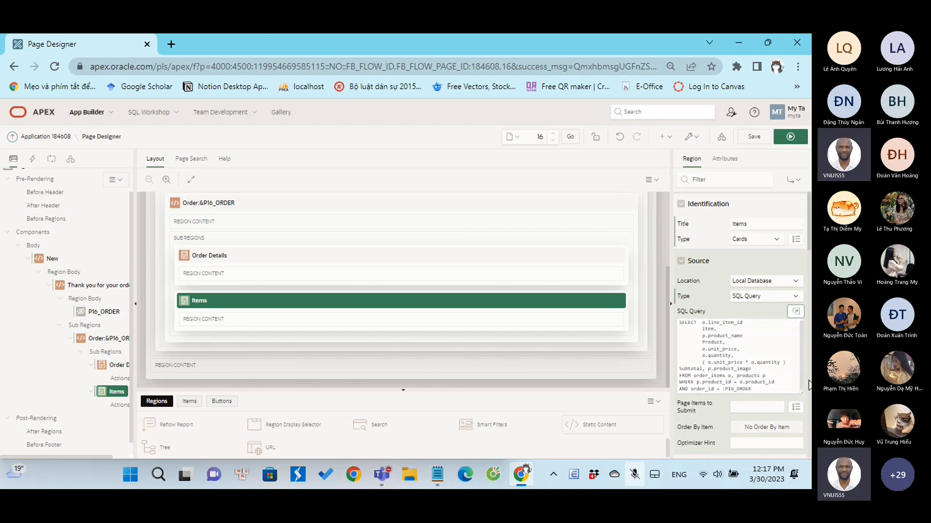
Examine the Items region's layout settings and its card attributes, from title and subtitle to secondary body, icon and media
scroll(725, 304, down, 3)
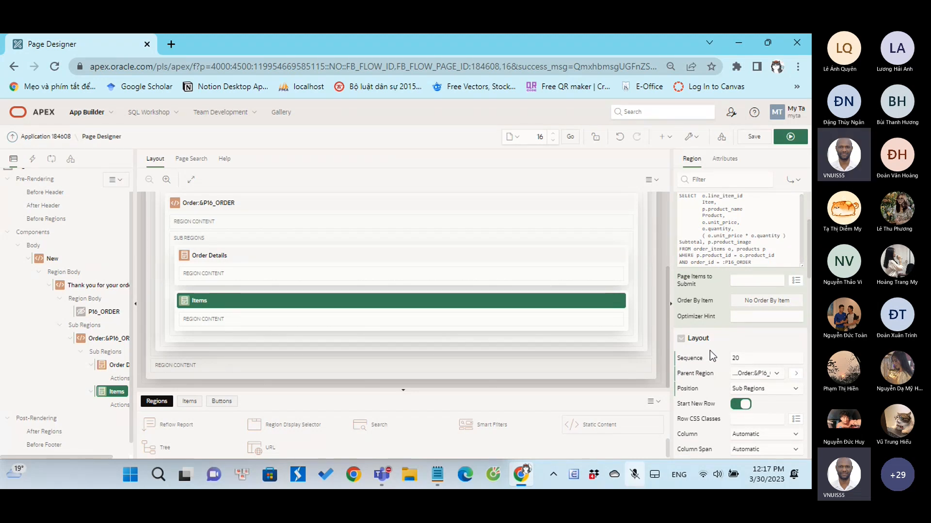
click(717, 162)
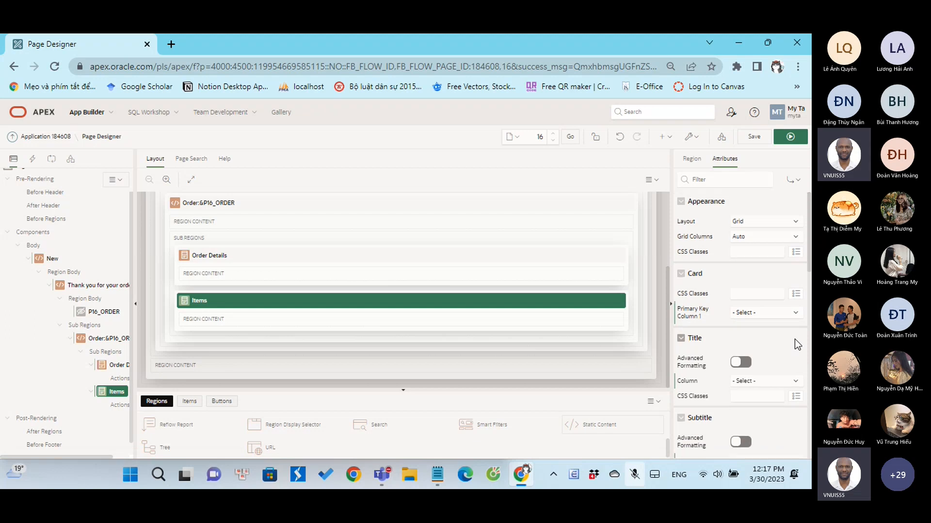
scroll(795, 339, down, 1)
scroll(796, 345, down, 2)
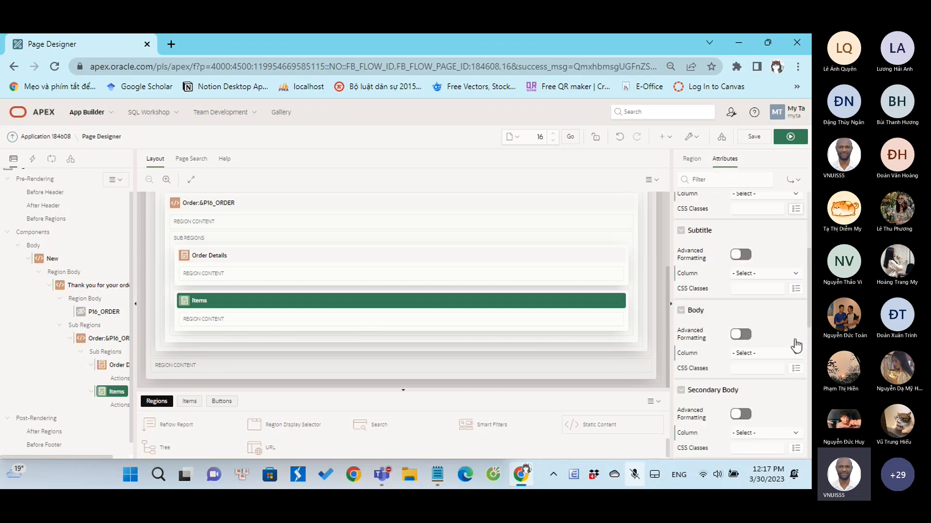
scroll(767, 254, up, 3)
scroll(753, 245, down, 3)
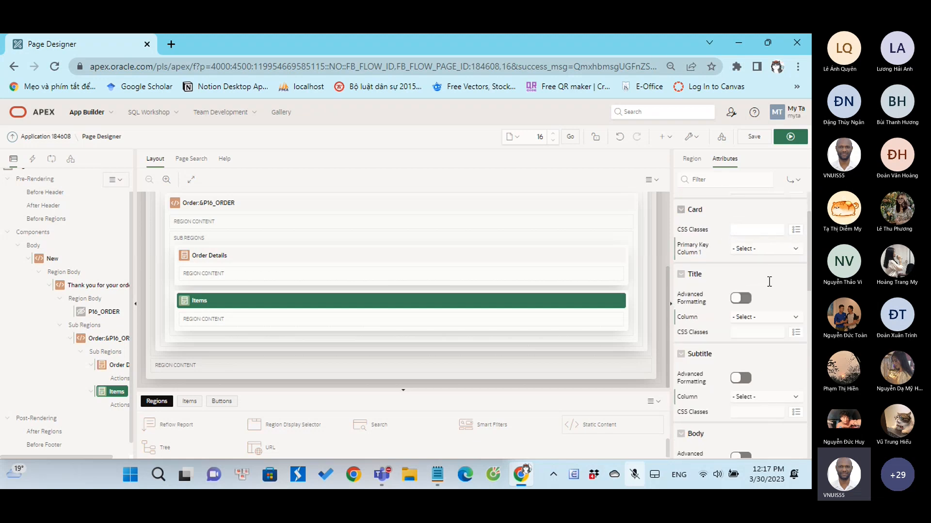
scroll(774, 318, down, 3)
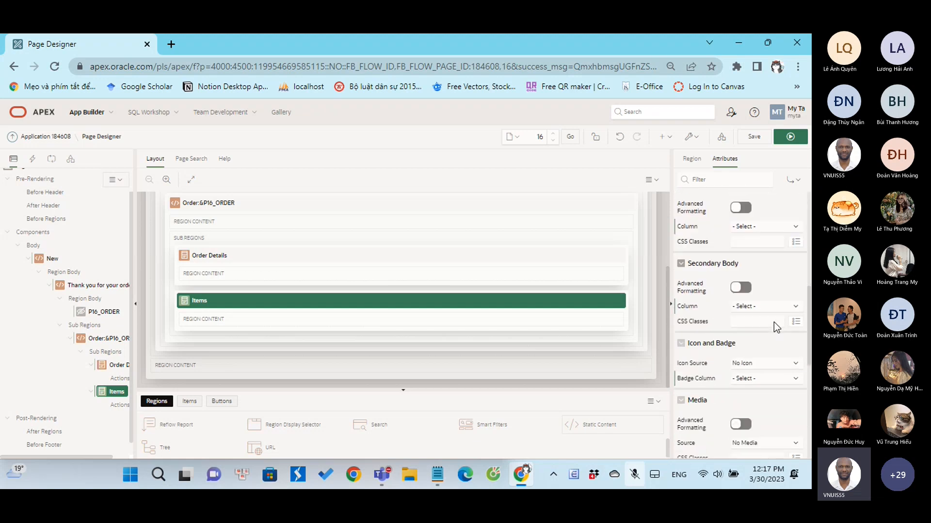
scroll(774, 322, up, 1)
click(776, 370)
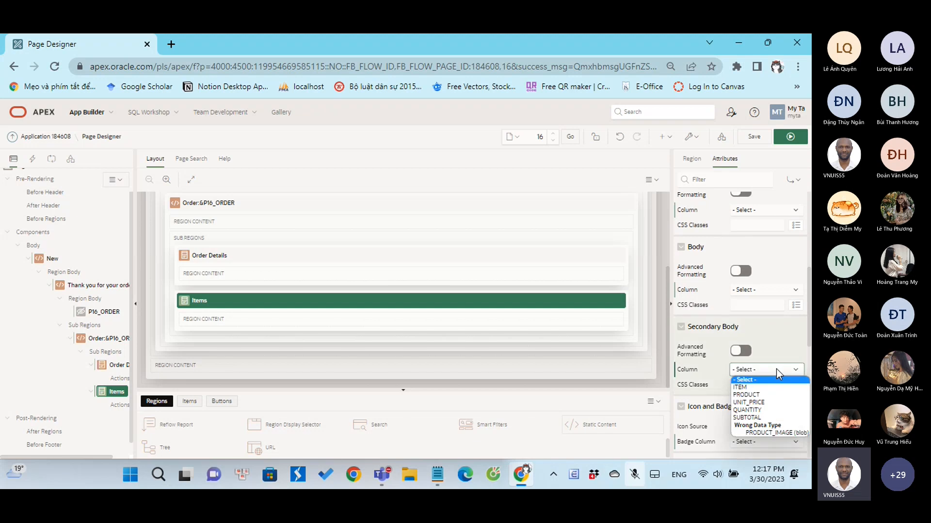
click(767, 393)
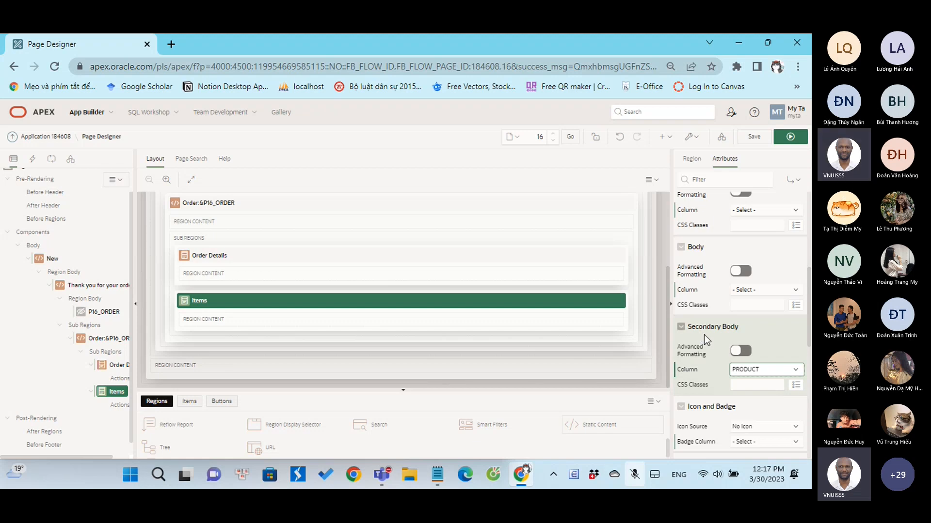
click(754, 369)
click(754, 380)
Set the Title column of the Items cards to PRODUCT
scroll(751, 377, up, 3)
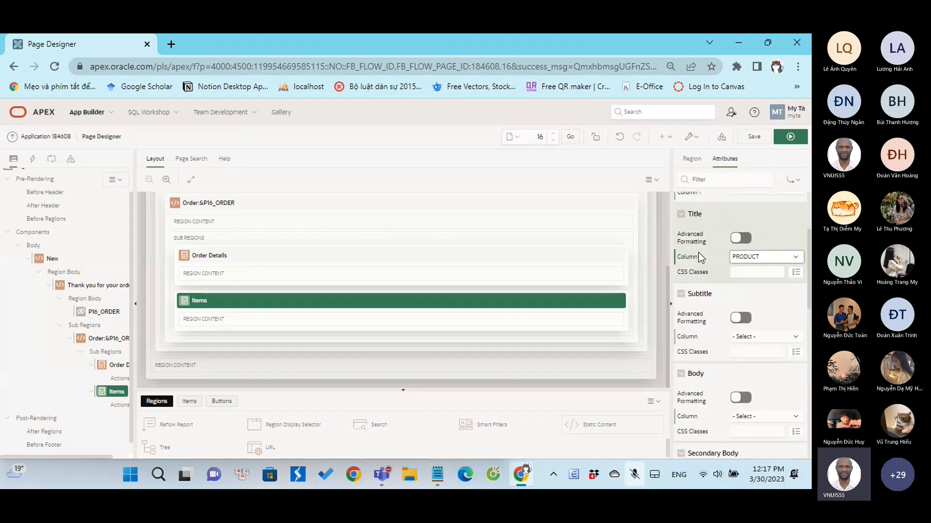
Enable advanced formatting for the secondary body of the Items cards and open its HTML expression in the code editor
scroll(775, 252, up, 1)
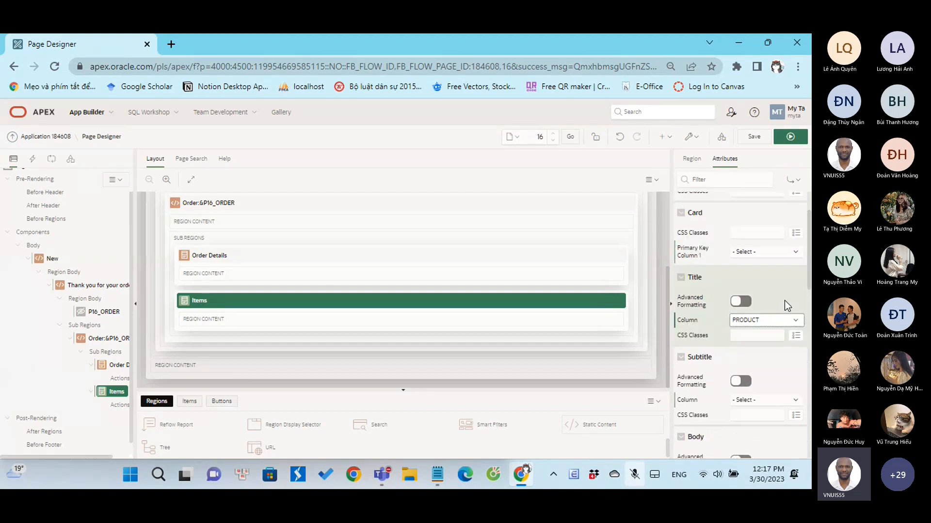
scroll(784, 300, down, 4)
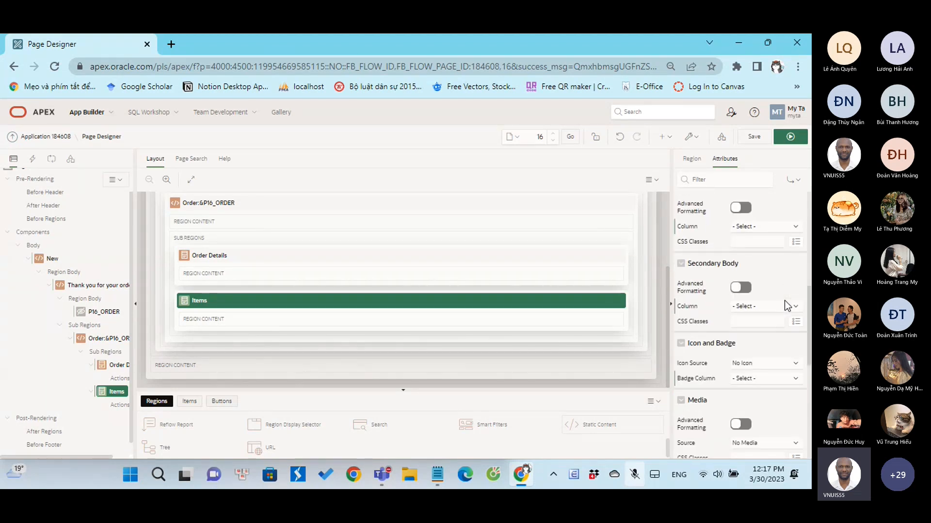
scroll(784, 300, down, 4)
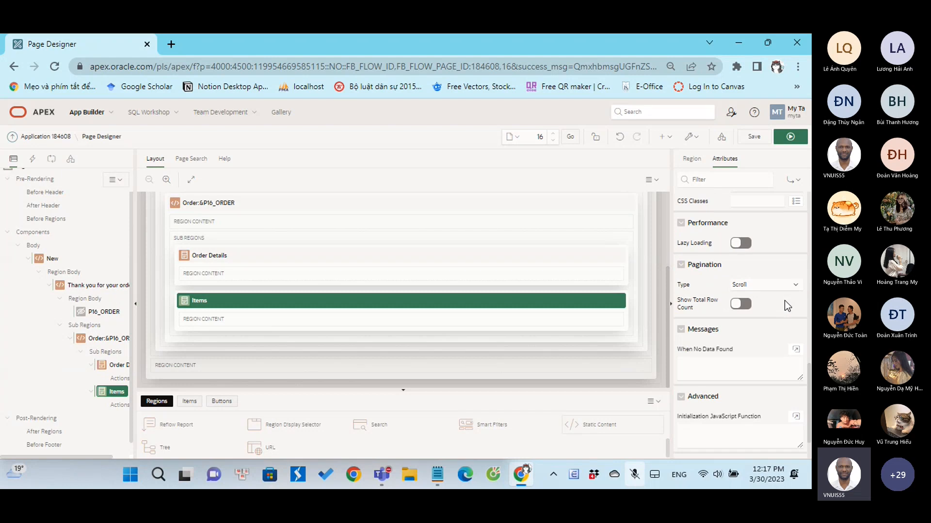
scroll(784, 301, down, 1)
scroll(784, 301, up, 9)
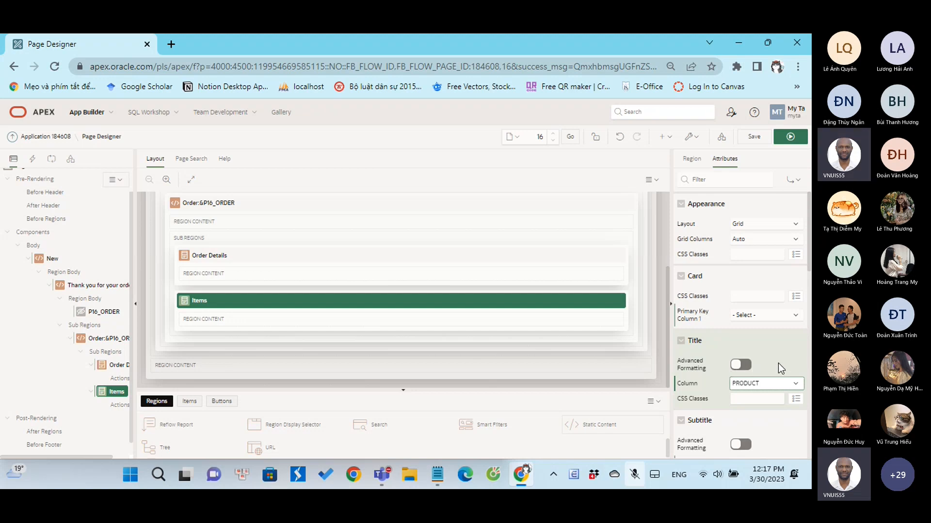
scroll(778, 365, down, 5)
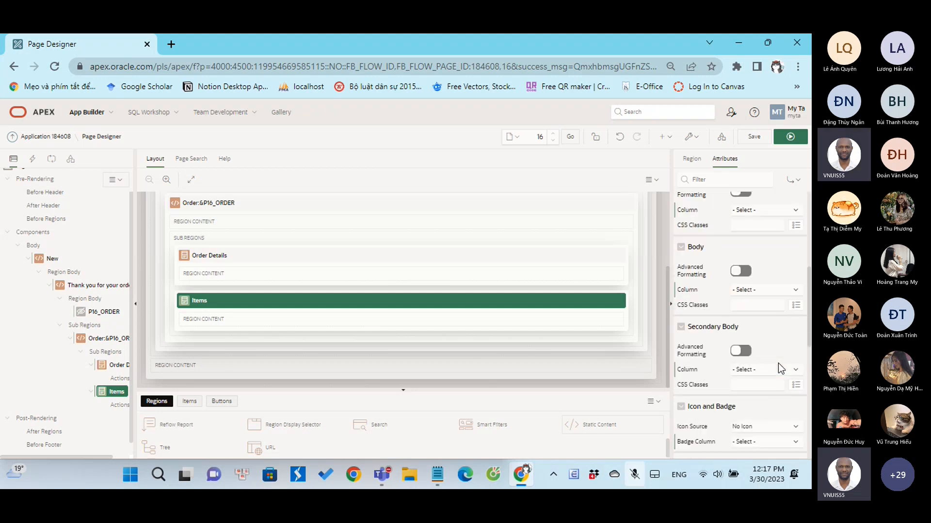
click(776, 371)
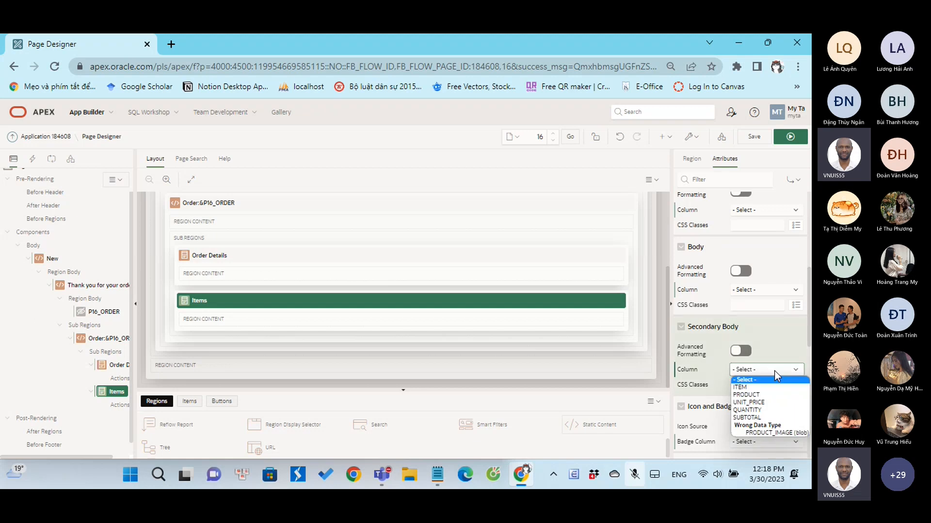
click(774, 371)
click(747, 355)
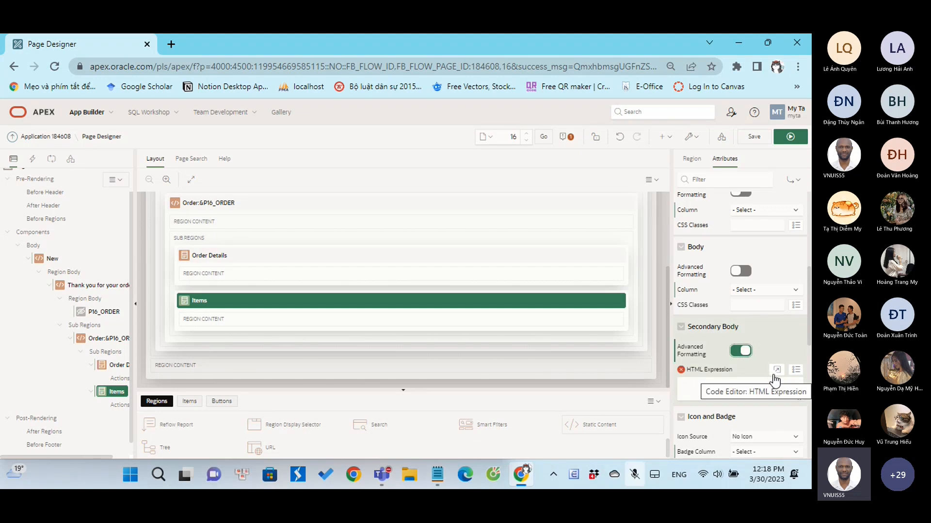
click(776, 370)
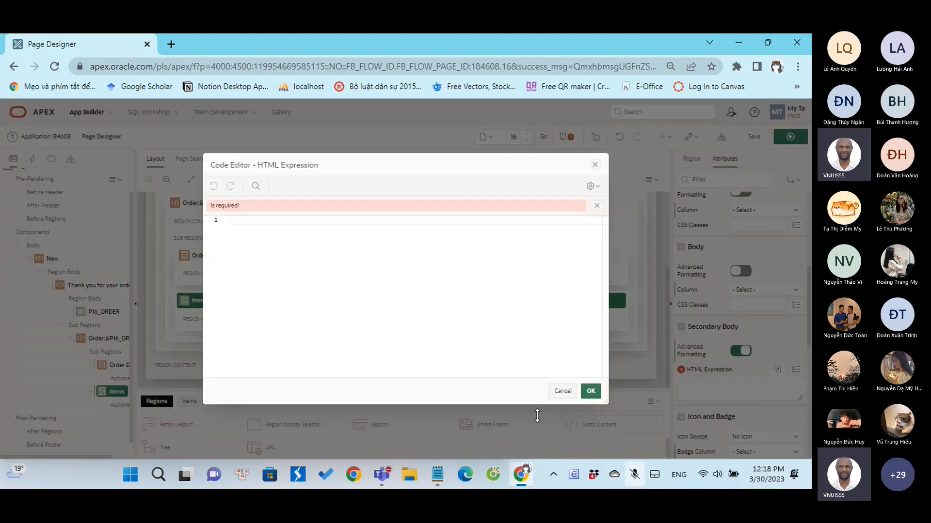
Copy the snippet "<b>Quantity: </b> &QUANTITY. <br> <b>Unit Price: </b>&UNIT_PRICE." from the Teams meeting chat into the HTML expression
mouse_move(391, 482)
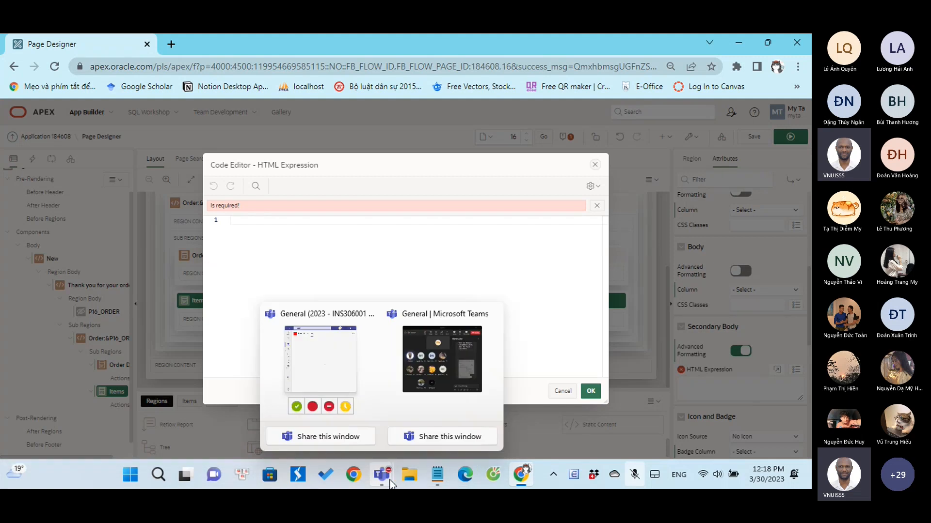
click(407, 394)
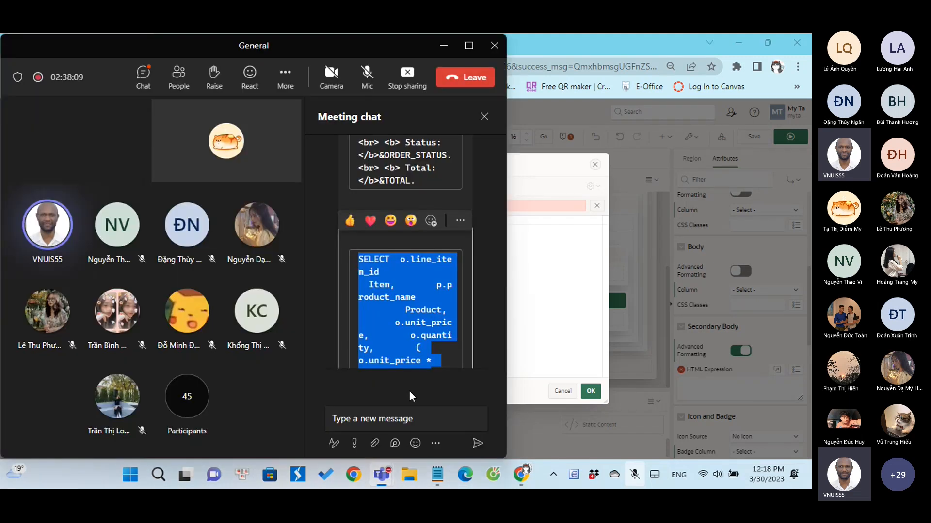
scroll(379, 310, down, 4)
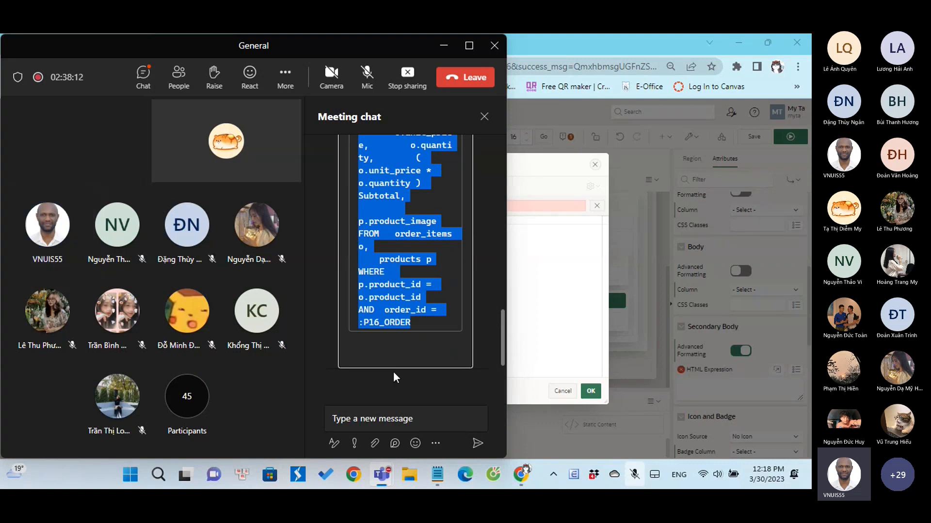
click(391, 408)
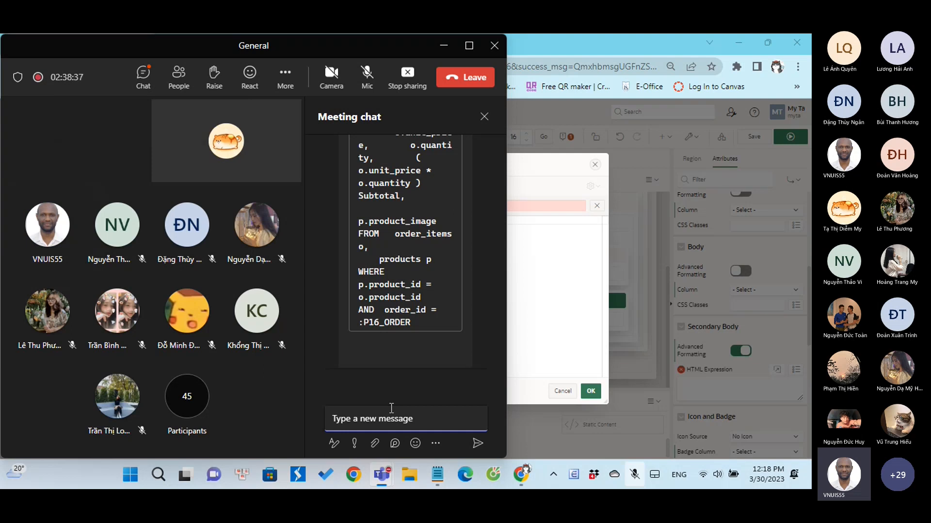
scroll(417, 309, down, 1)
scroll(417, 309, down, 3)
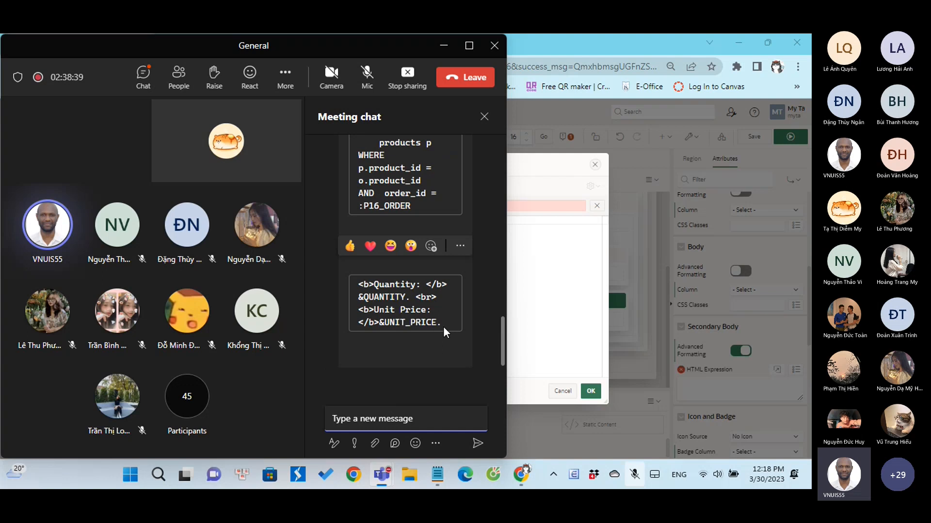
key(alt+Tab)
text(<b>Quantity: </b> &QUANTITY. <br> <b>Unit Price: </b>&UNIT_PRICE.)
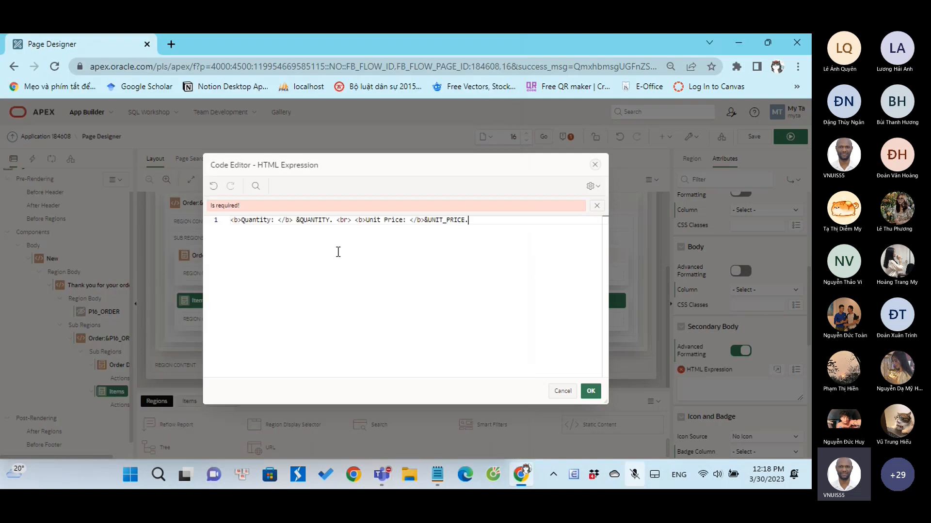
Move the Unit Price part of the HTML expression to its own line and apply the expression
click(354, 220)
key(Return)
click(420, 288)
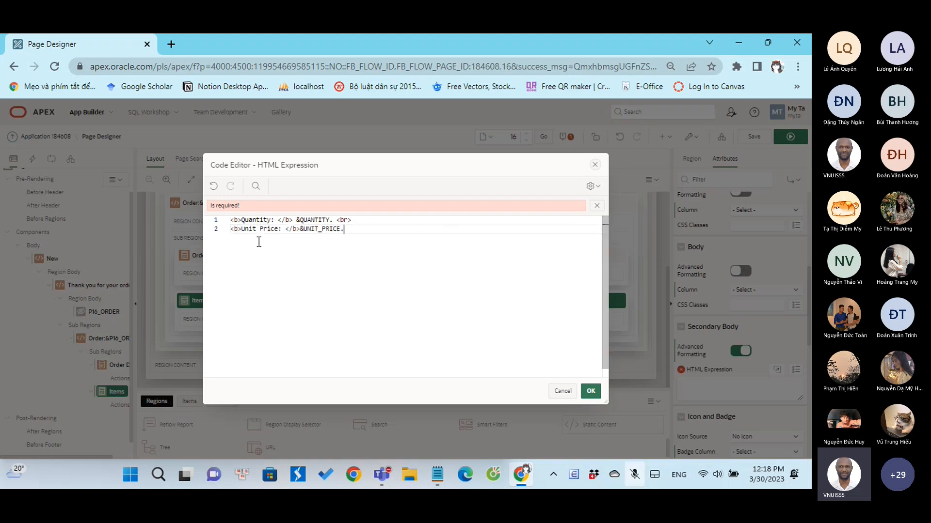
click(587, 393)
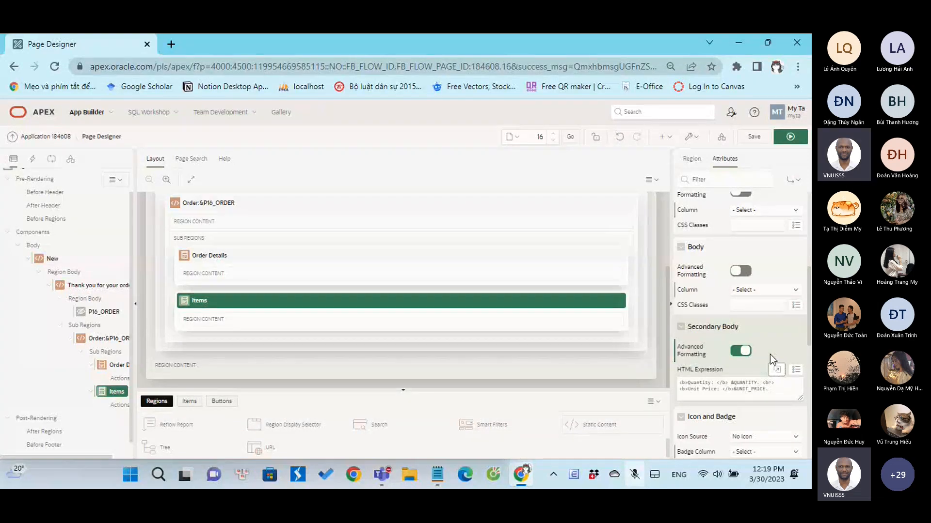
Set the media source of the Items cards to BLOB Column and the BLOB column to PRODUCT_IMAGE
scroll(770, 354, down, 4)
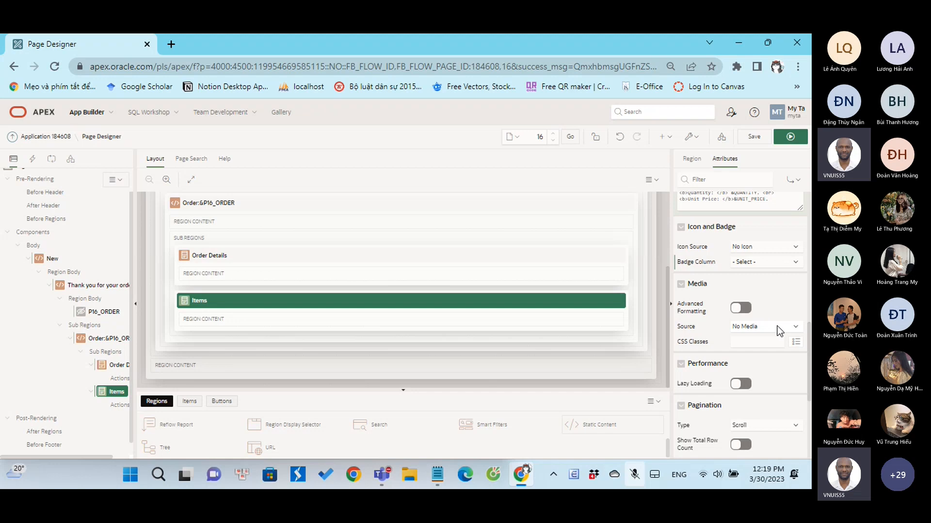
click(778, 327)
click(754, 358)
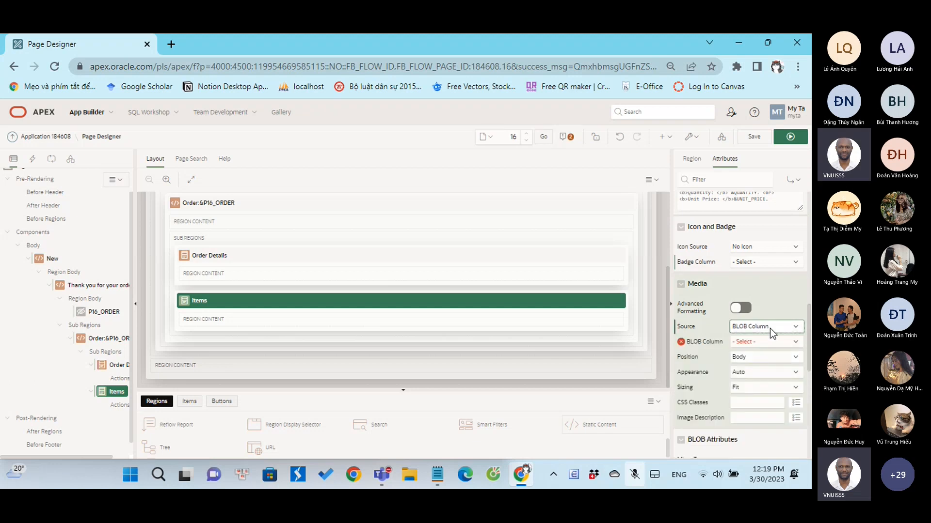
click(799, 342)
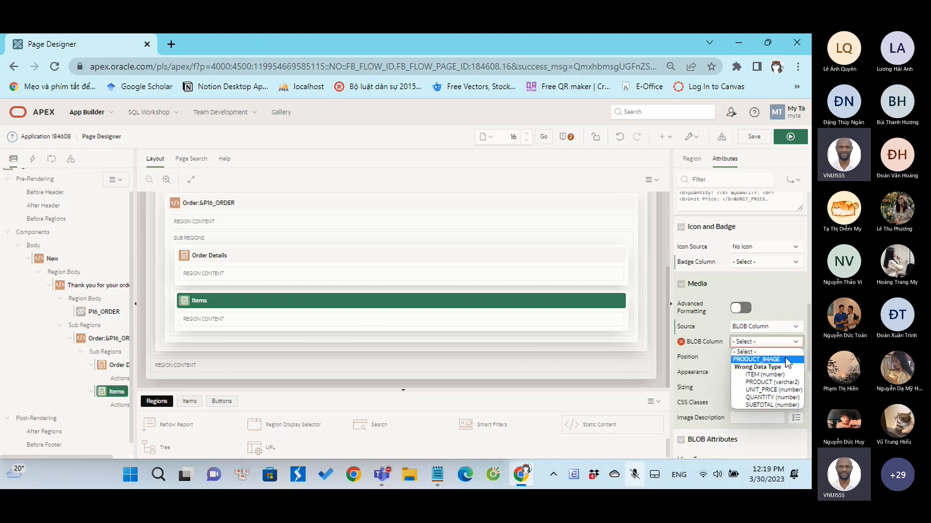
click(786, 359)
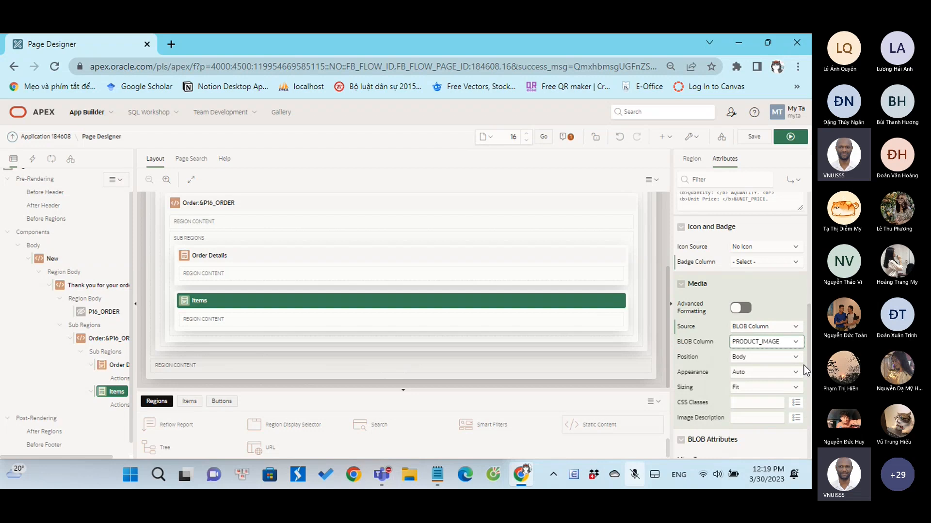
click(795, 360)
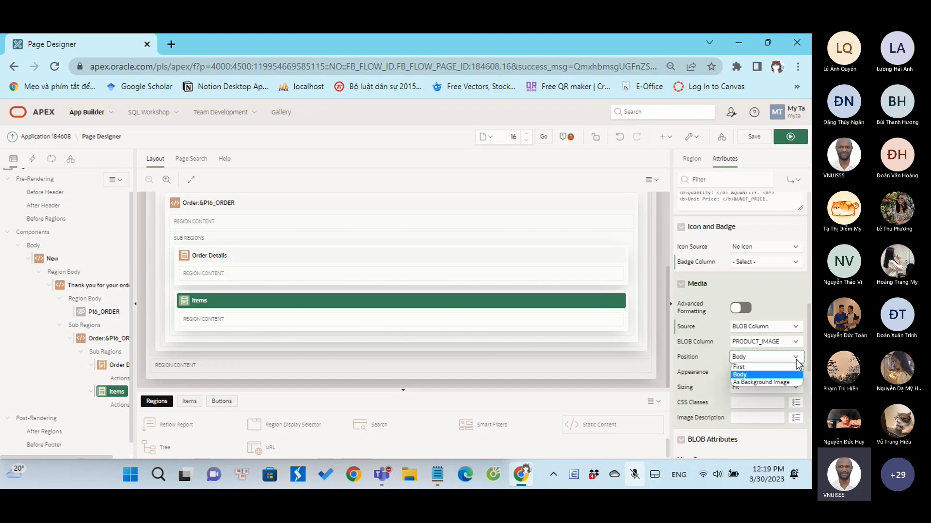
click(795, 359)
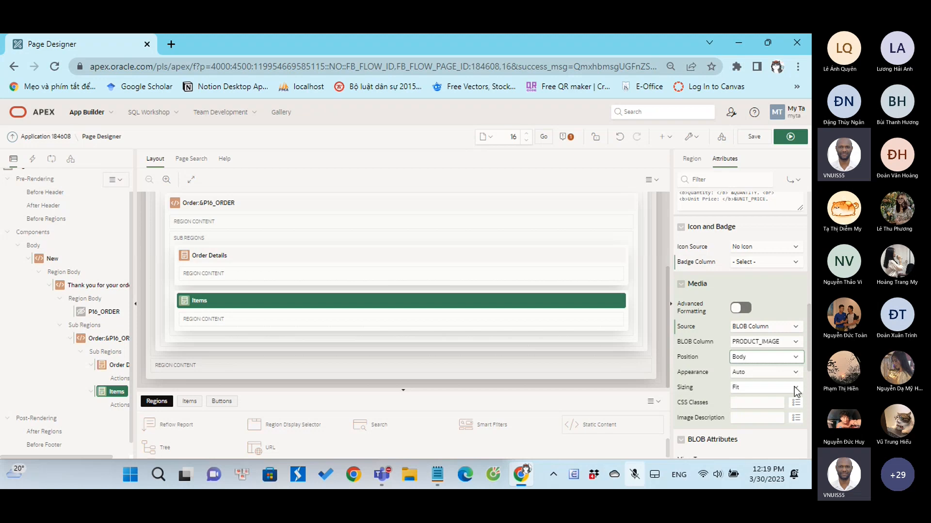
Review the remaining Items card attributes, from BLOB attributes to pagination, messages and advanced, and check the Teams meeting chat
scroll(793, 385, down, 1)
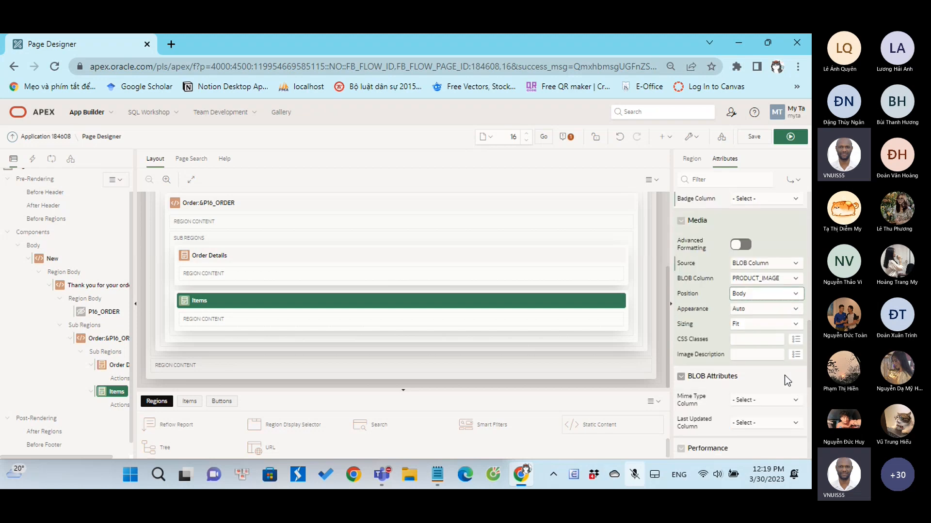
scroll(749, 379, down, 1)
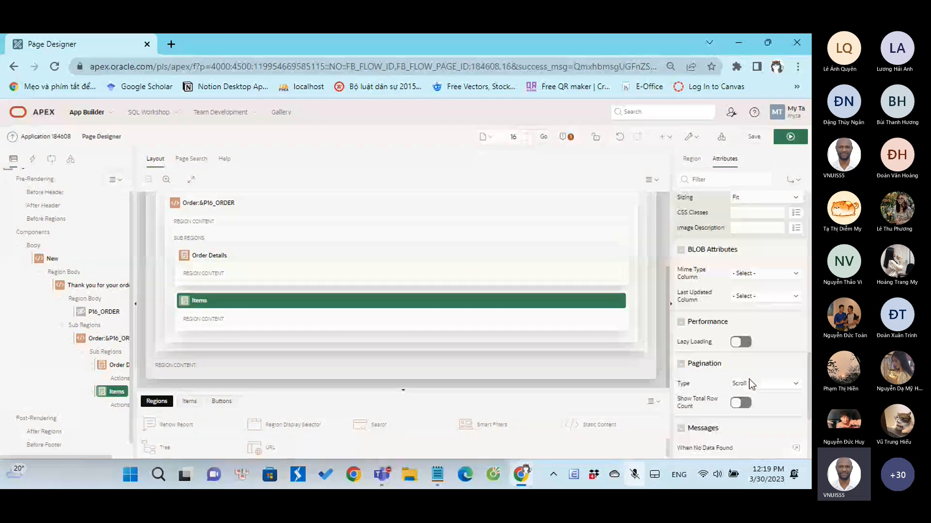
scroll(749, 379, down, 3)
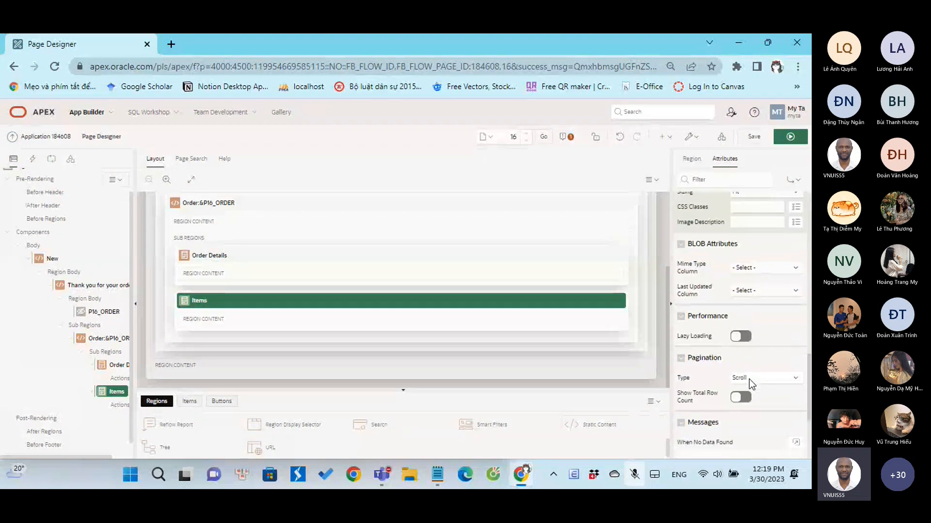
scroll(750, 379, up, 2)
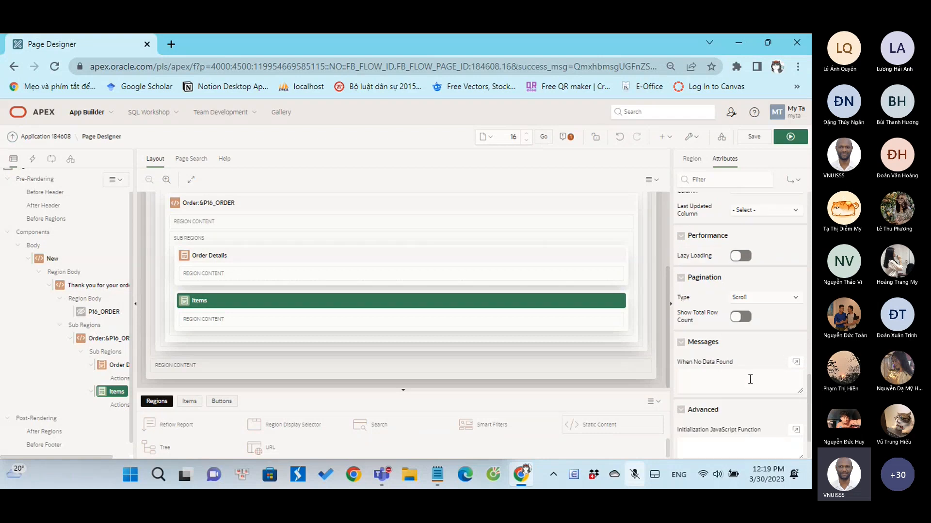
scroll(750, 379, up, 6)
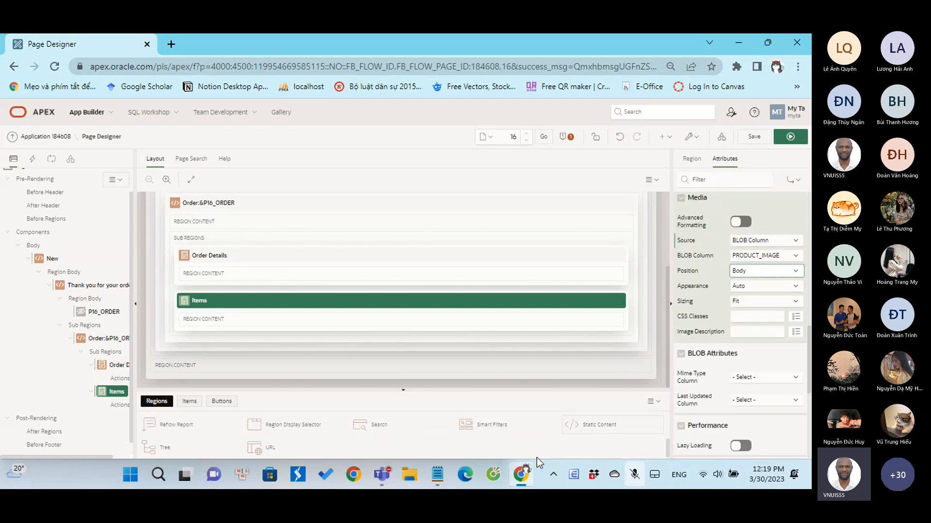
mouse_move(377, 482)
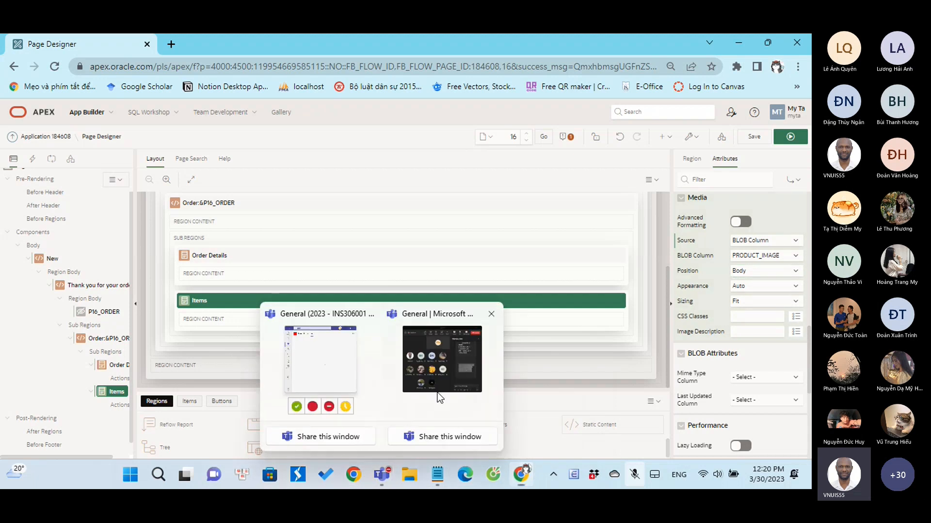
click(322, 349)
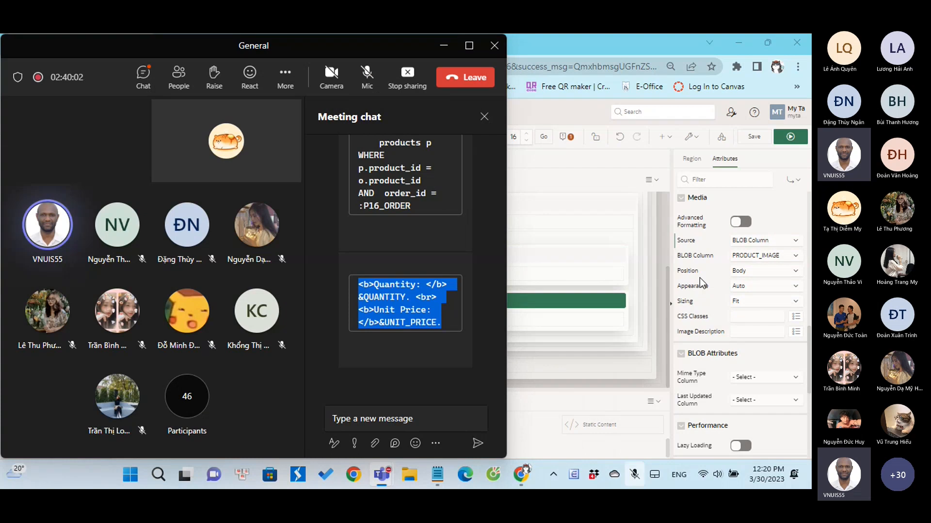
Set Primary Key Column 1 of the Items cards to ITEM
scroll(740, 342, up, 4)
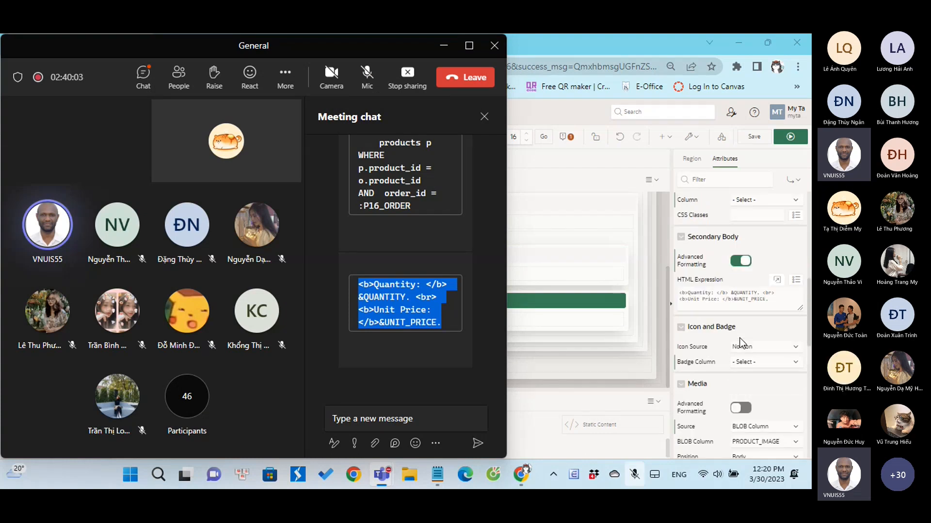
scroll(740, 342, up, 10)
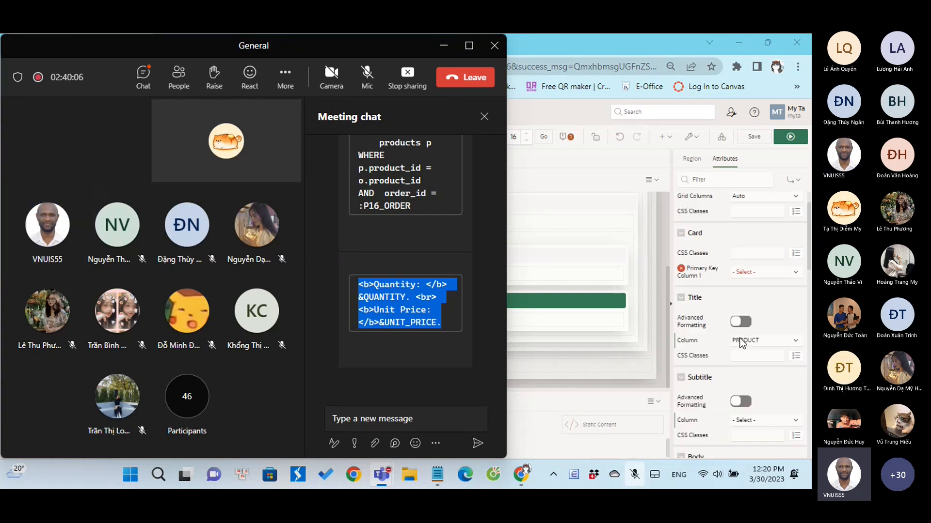
scroll(740, 342, up, 1)
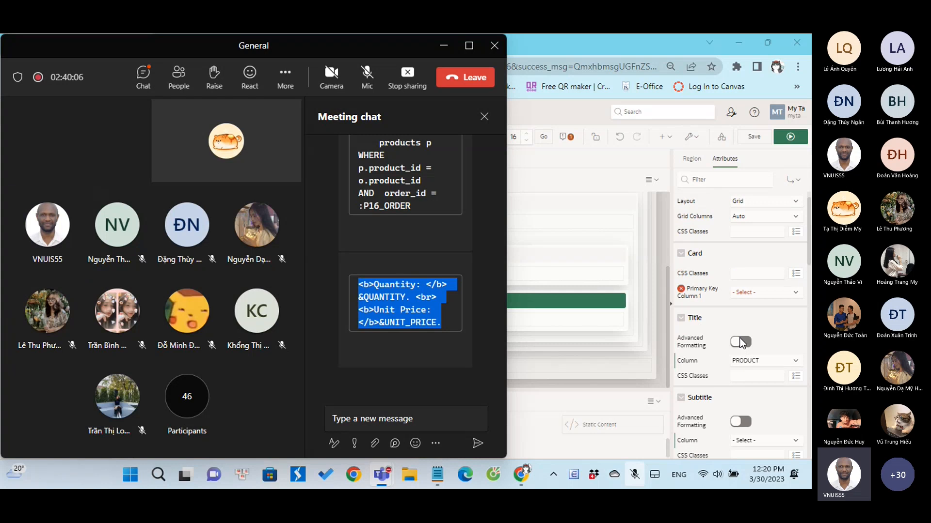
click(790, 293)
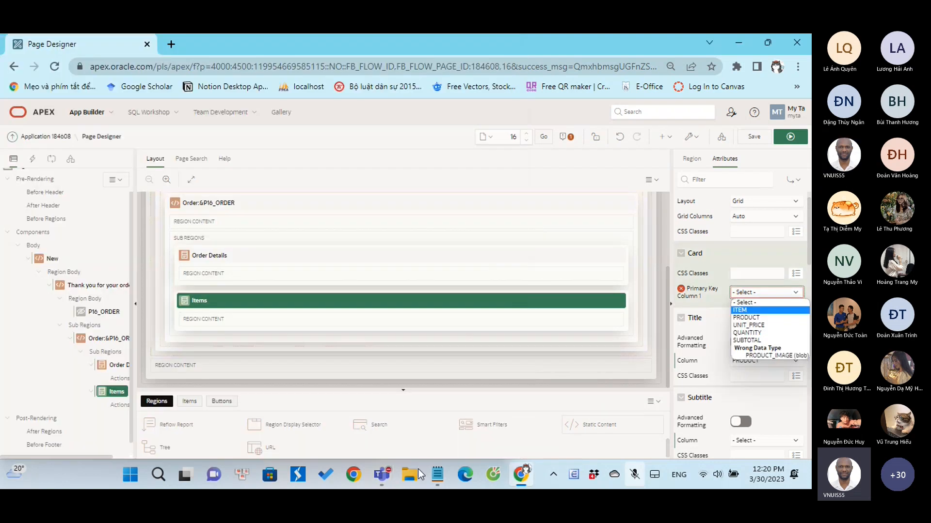
click(382, 474)
click(426, 398)
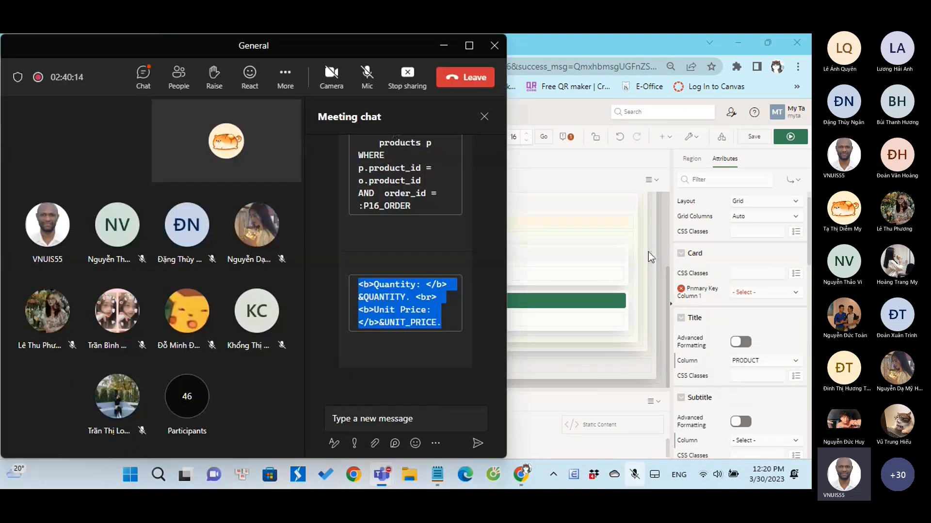
click(765, 293)
click(742, 310)
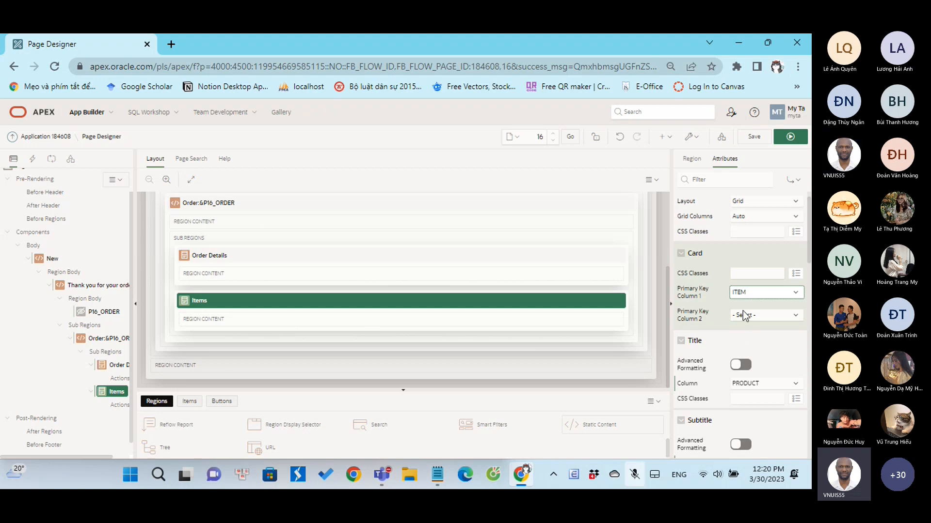
Save the Order information page and run it to preview the Order Details and Items regions
click(742, 138)
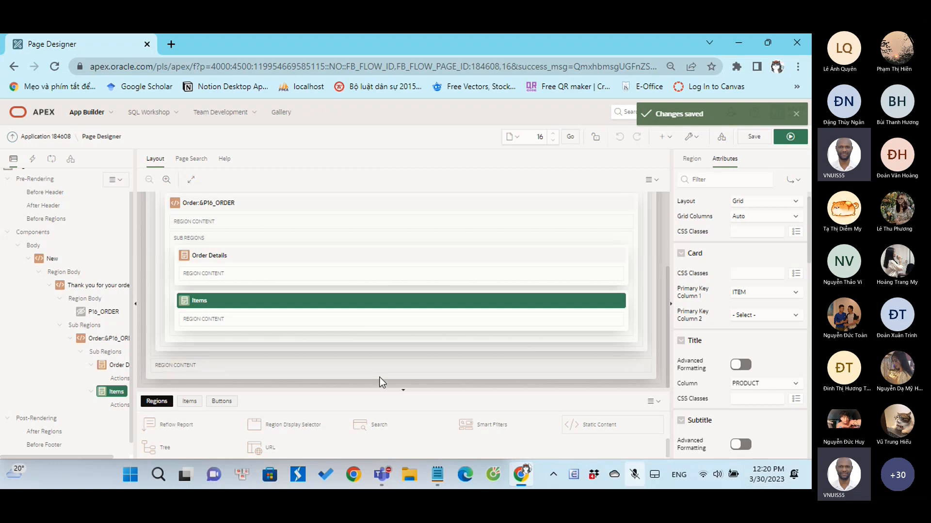
scroll(436, 349, up, 1)
scroll(436, 349, up, 3)
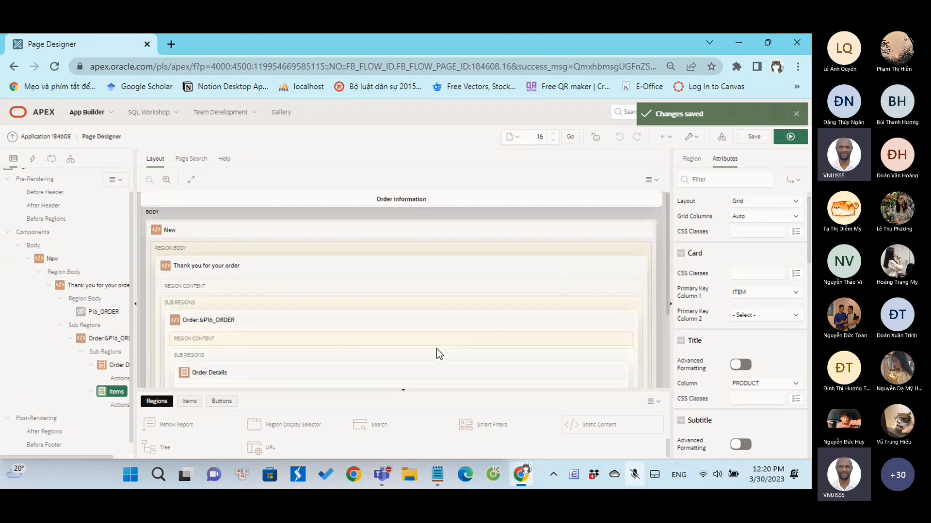
scroll(436, 348, down, 4)
scroll(436, 348, up, 5)
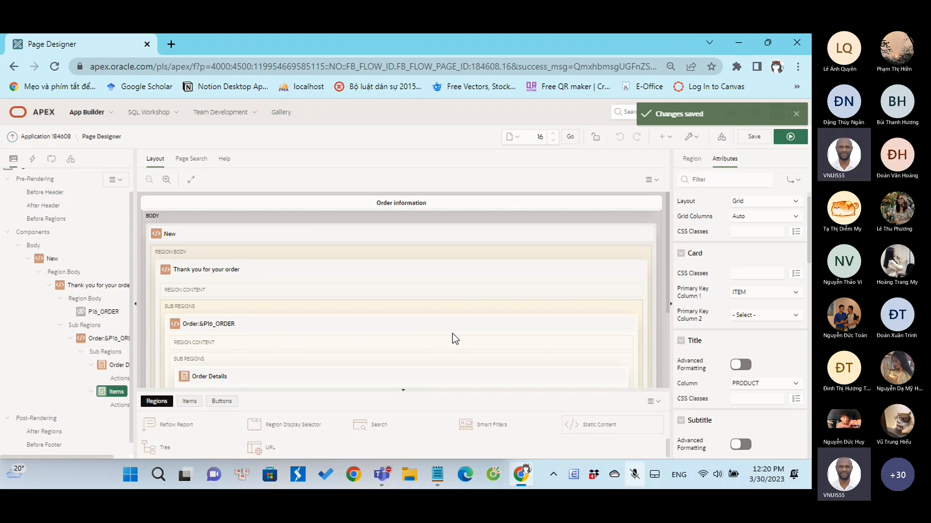
click(790, 138)
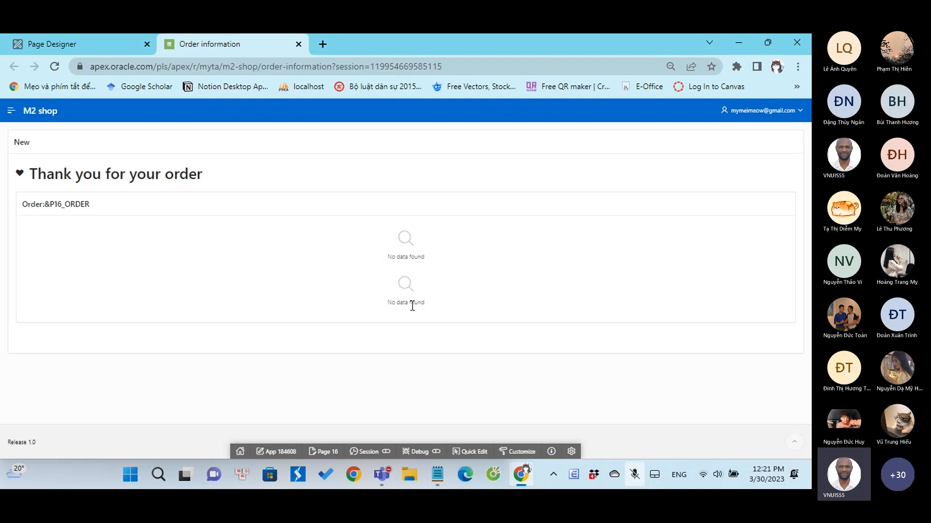
Open the Administration page of the M2 shop app and look through its list of managed components
click(11, 112)
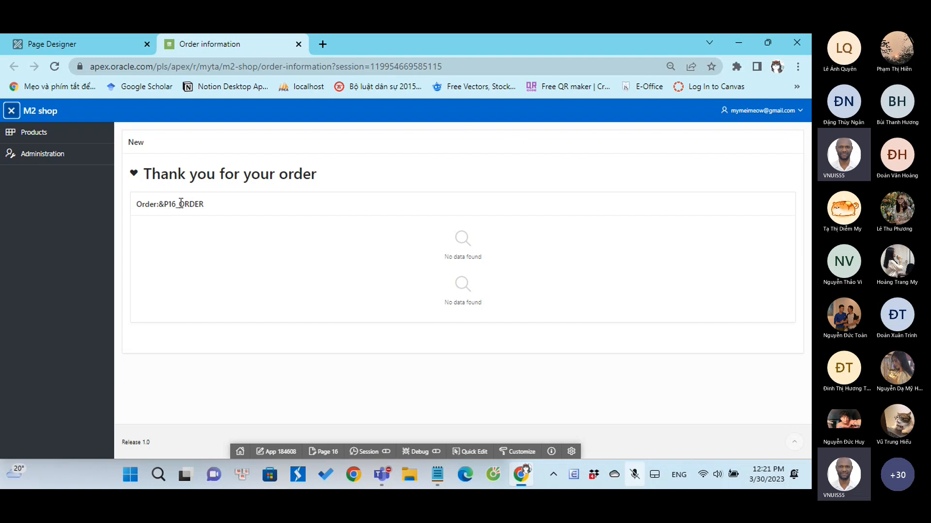
click(50, 155)
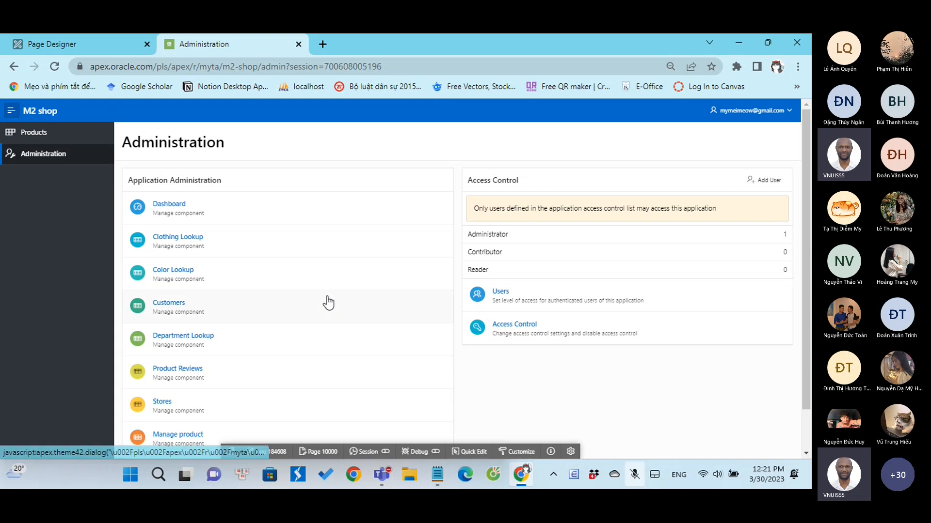
scroll(328, 302, down, 2)
scroll(328, 303, up, 2)
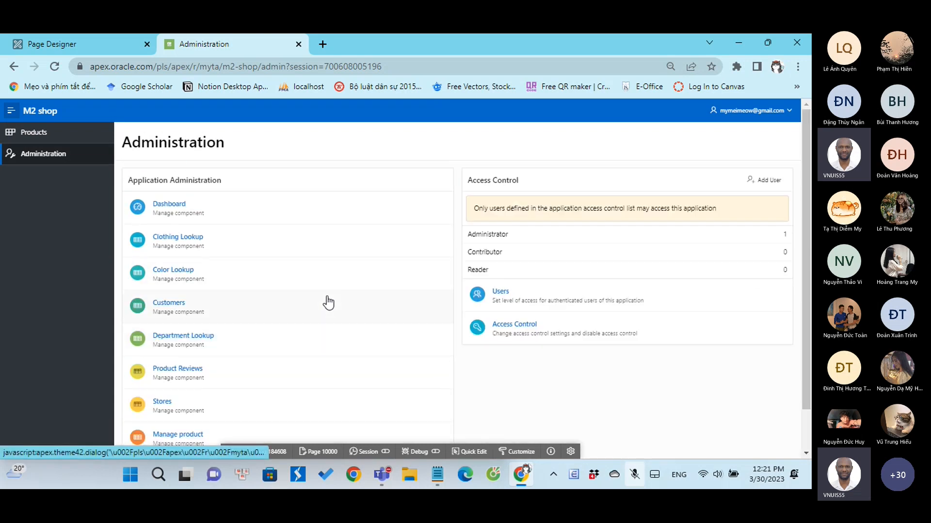
scroll(328, 303, down, 2)
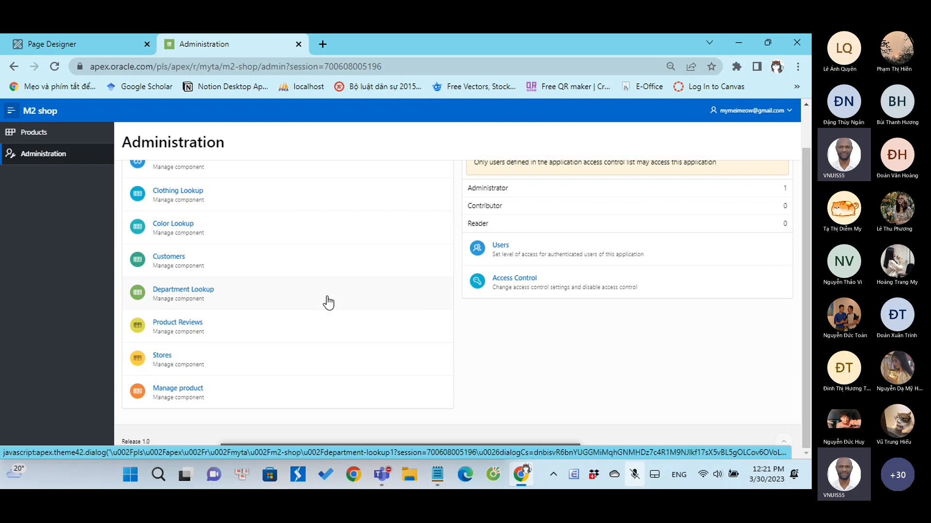
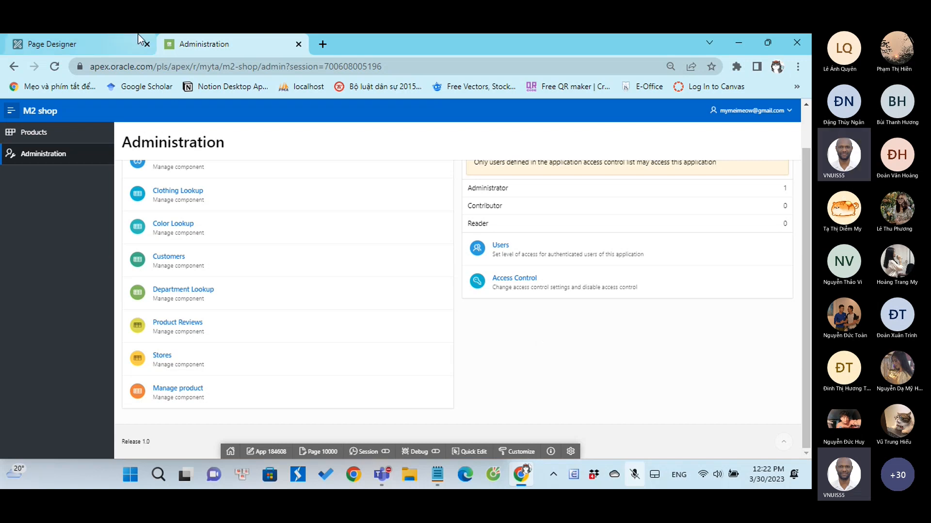
Review the Order information page layout in Page Designer, from the outer region to Items, and return to the Administration page
click(118, 39)
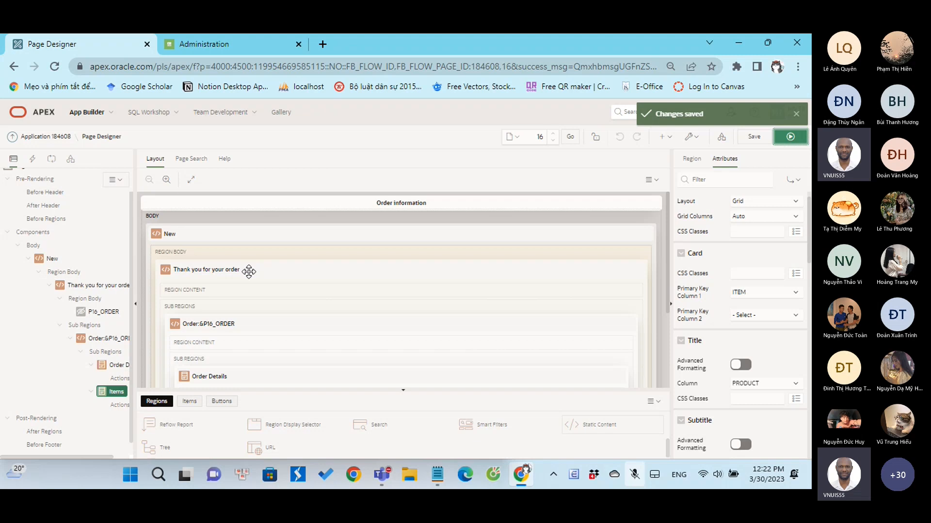
scroll(255, 296, down, 3)
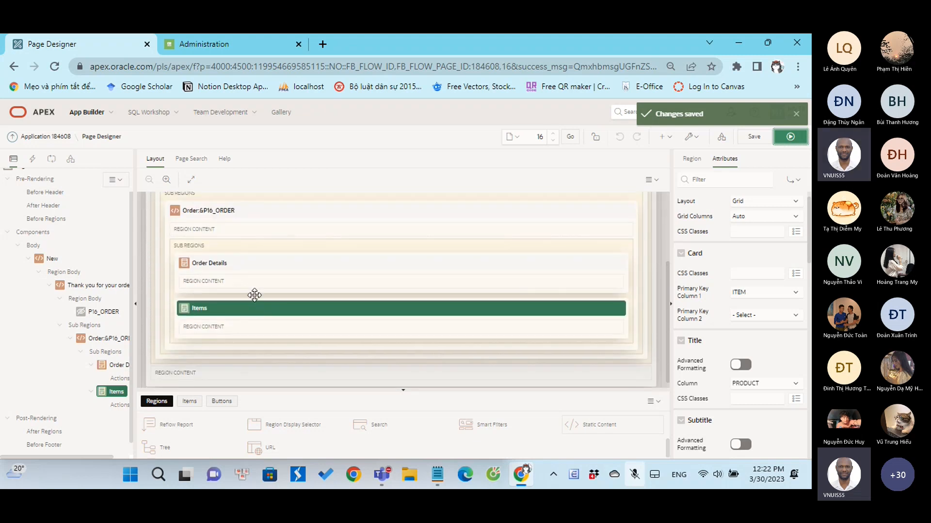
scroll(254, 296, up, 5)
click(237, 36)
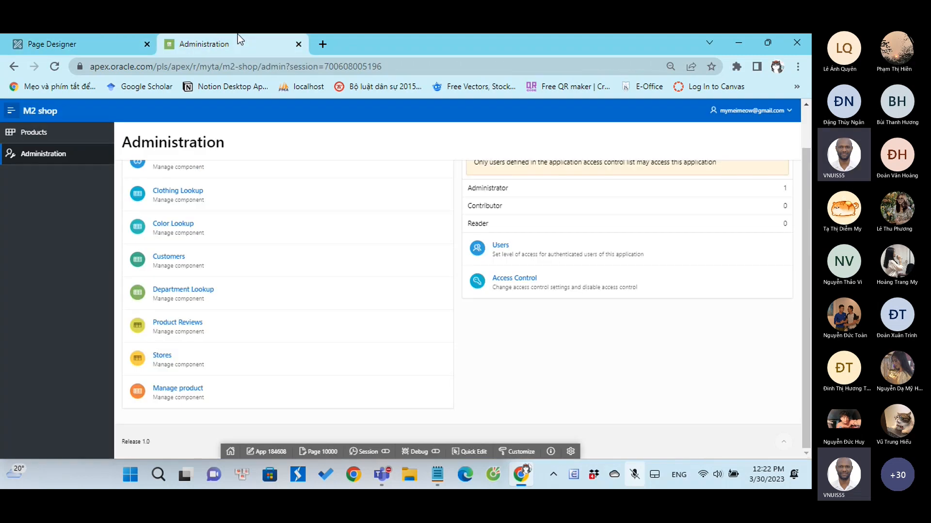
Switch to the Microsoft Teams meeting window with the meeting chat and maximize it
mouse_move(374, 481)
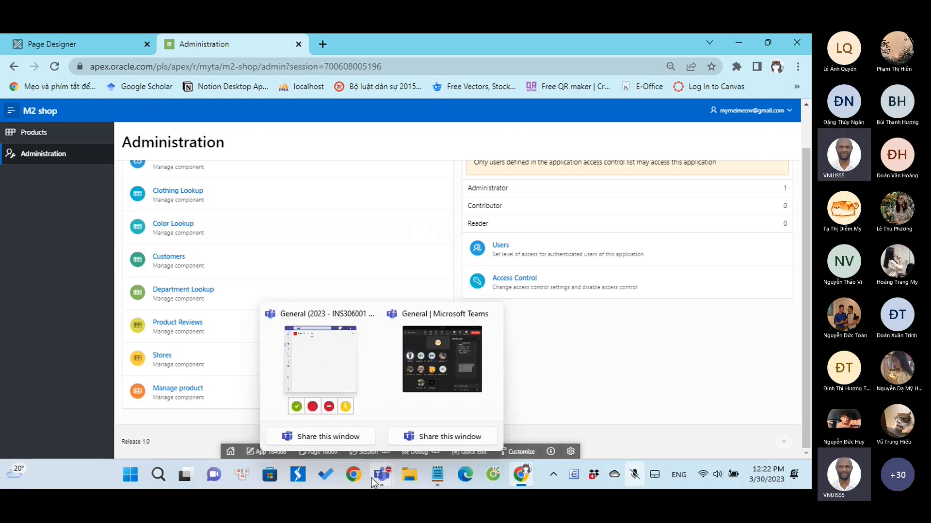
click(438, 385)
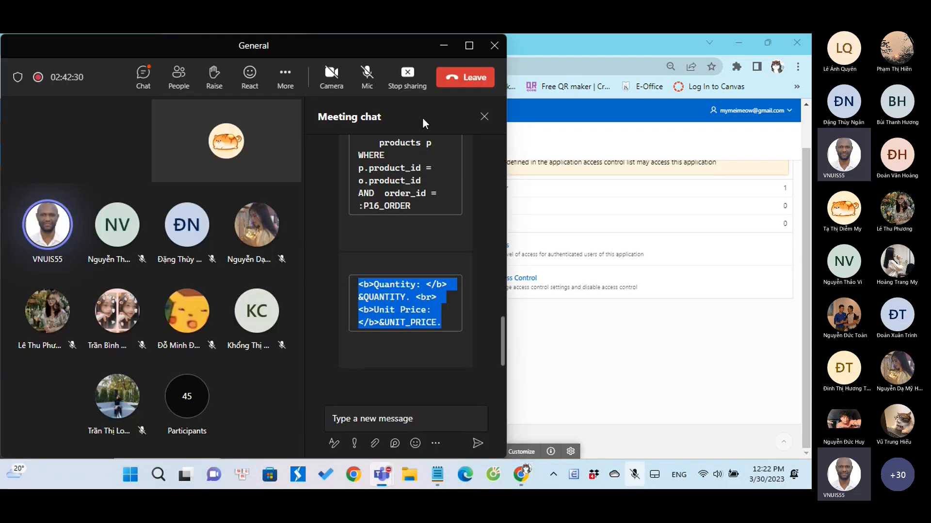
click(466, 47)
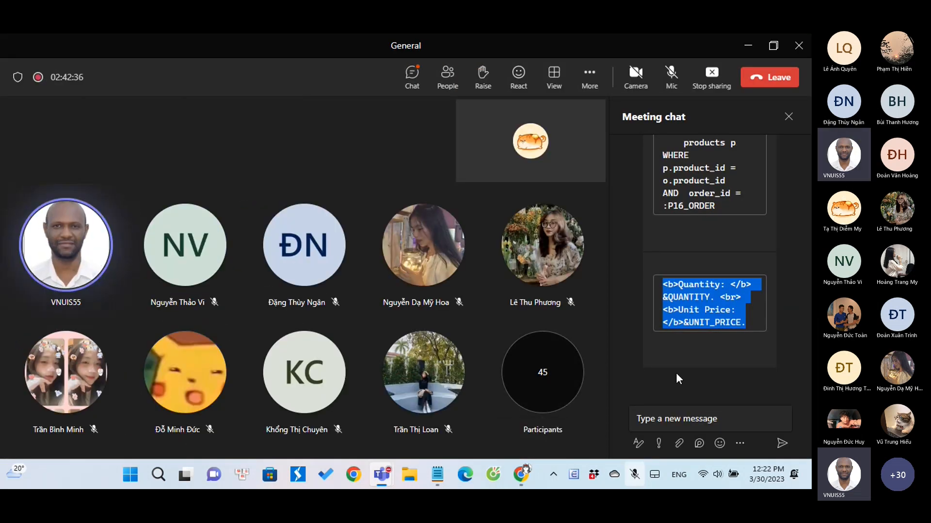
click(659, 414)
text(no)
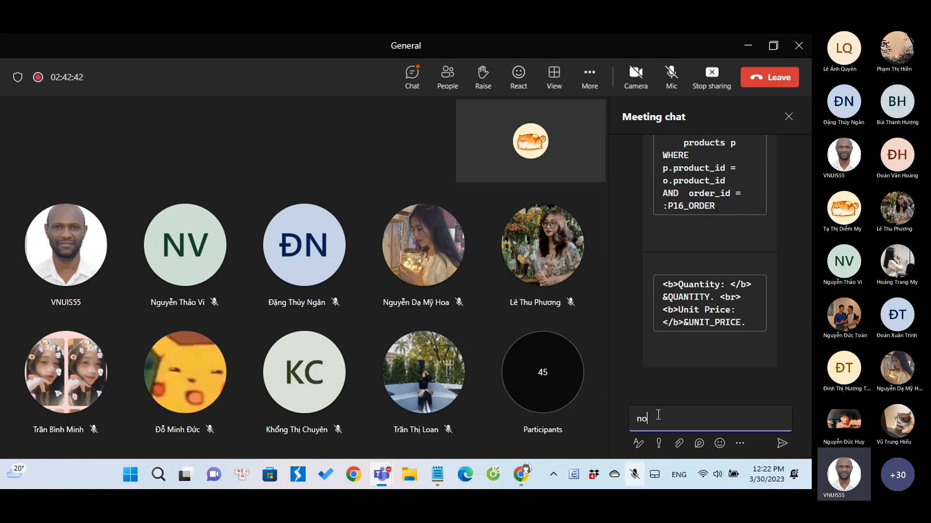
key(BackSpace)
key(BackSpace)
text(no)
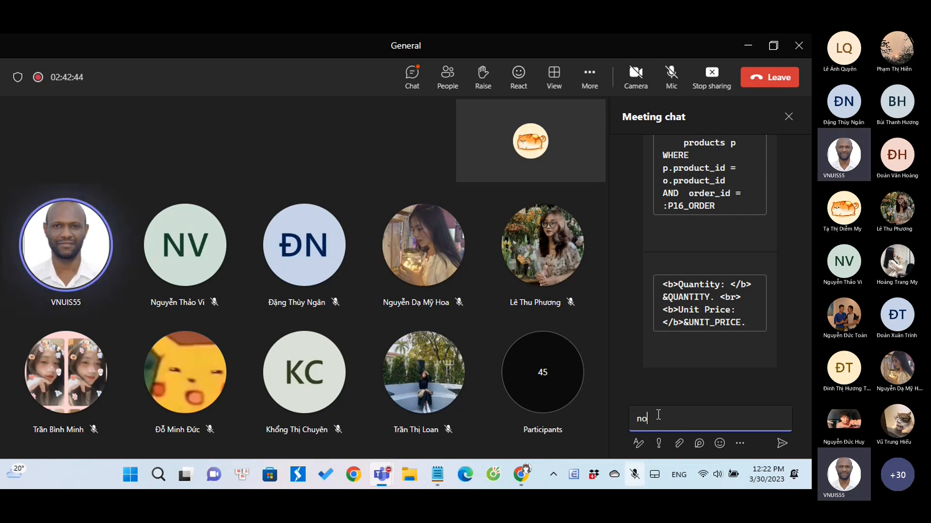
text(t )
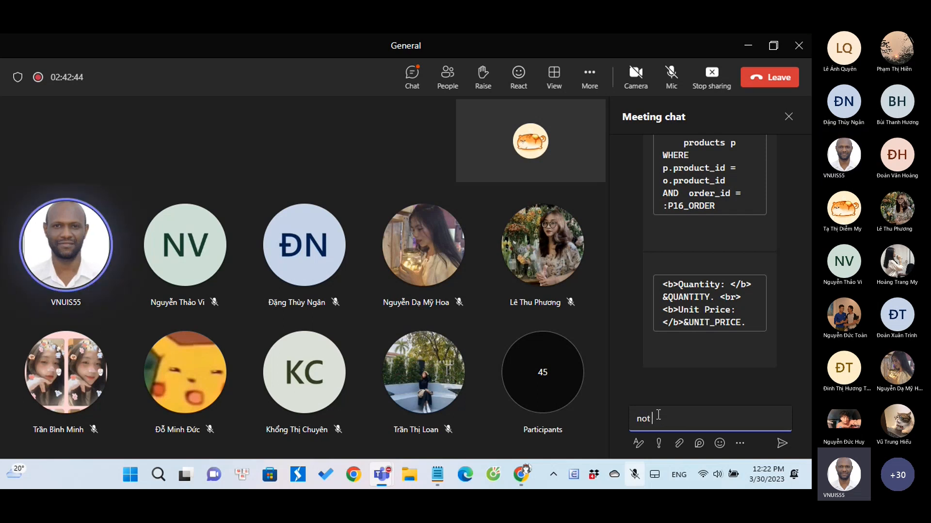
text(f)
text(or today)
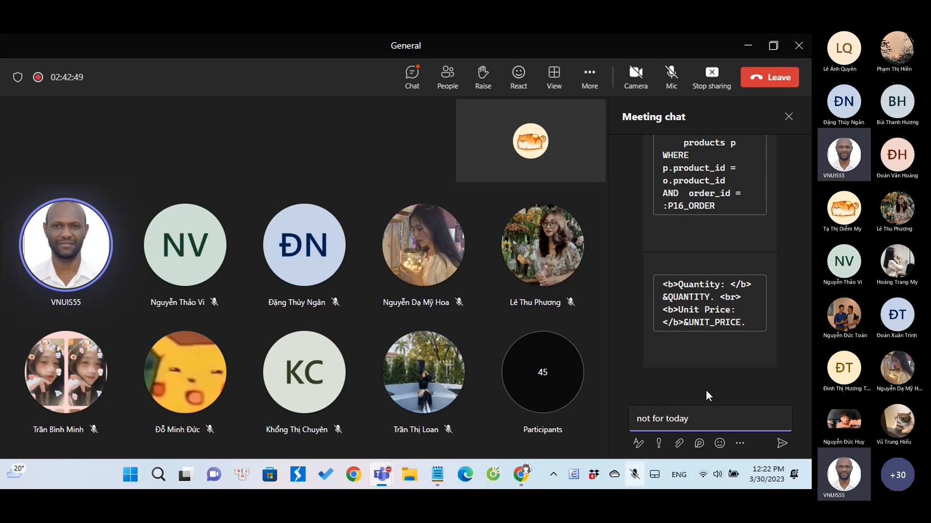
key(ctrl+a)
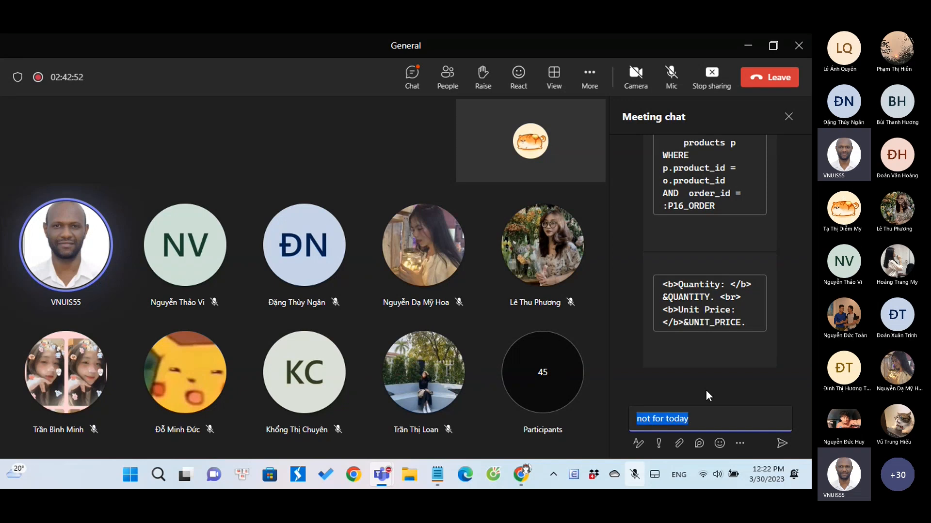
key(BackSpace)
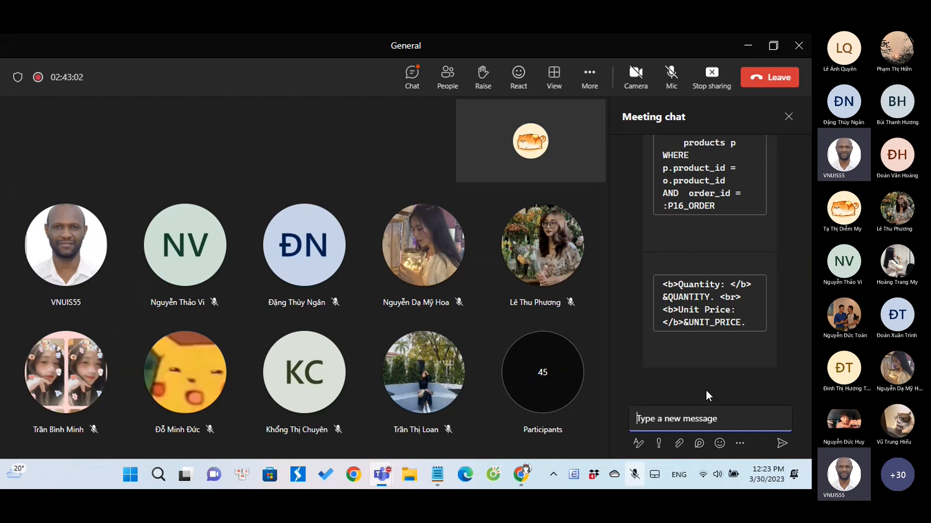
Stop sharing the screen in the Teams meeting
click(699, 90)
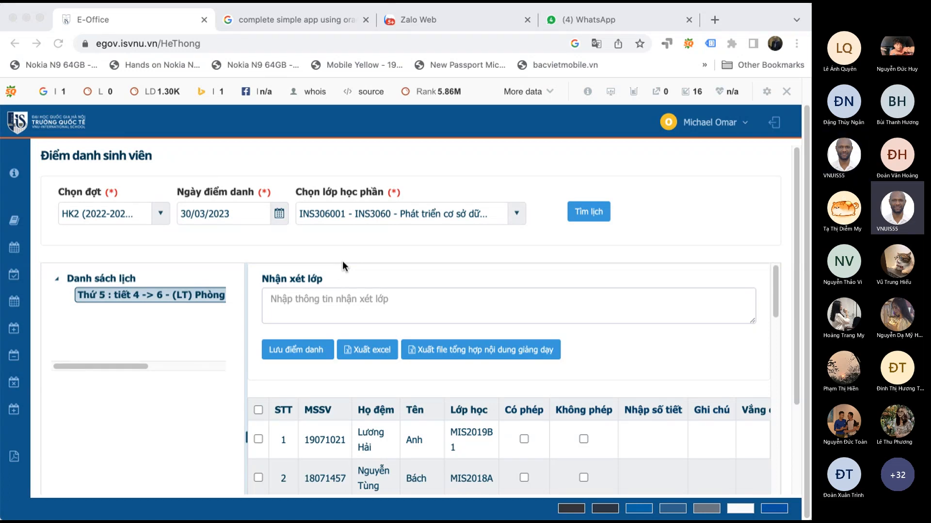
Go through the E-Office student attendance list for class INS306001 on 30/03/2023 row by row, from student 1 to student 29
click(171, 291)
click(40, 20)
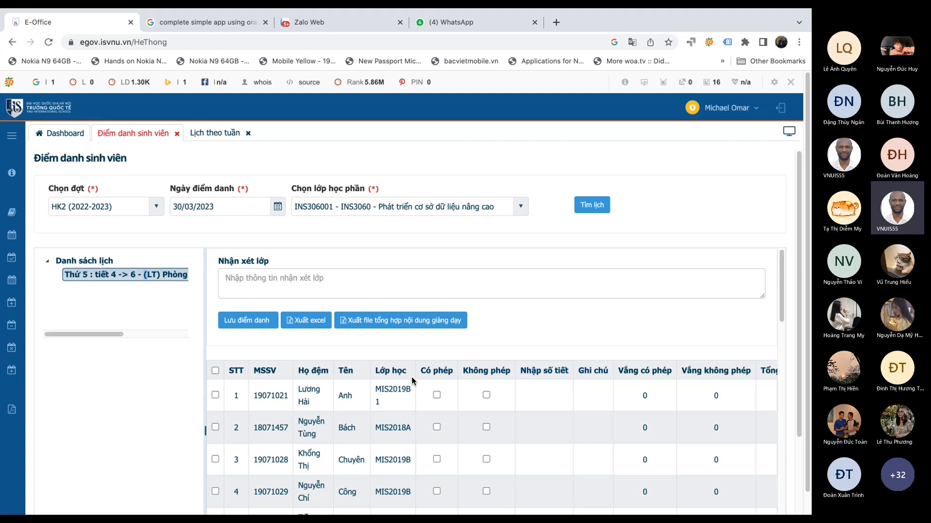
scroll(430, 348, down, 1)
scroll(429, 347, down, 3)
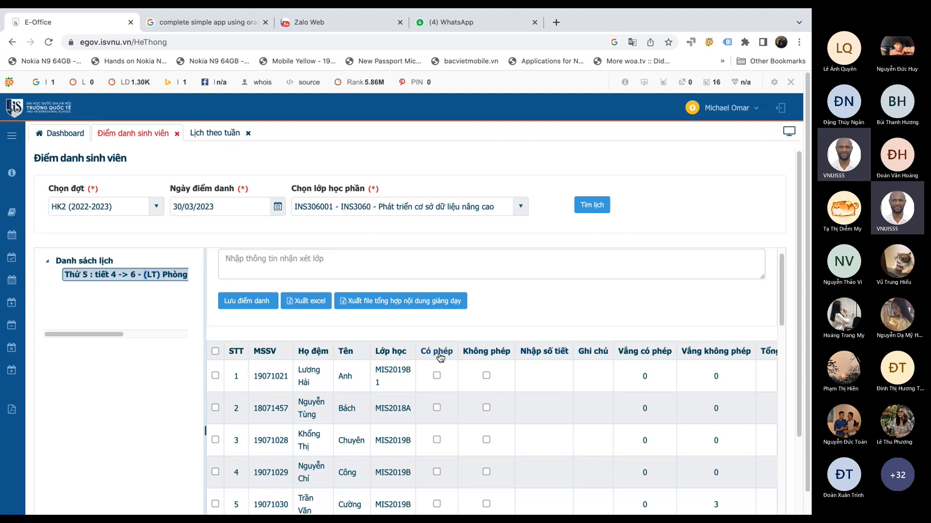
scroll(434, 353, down, 2)
scroll(440, 358, down, 10)
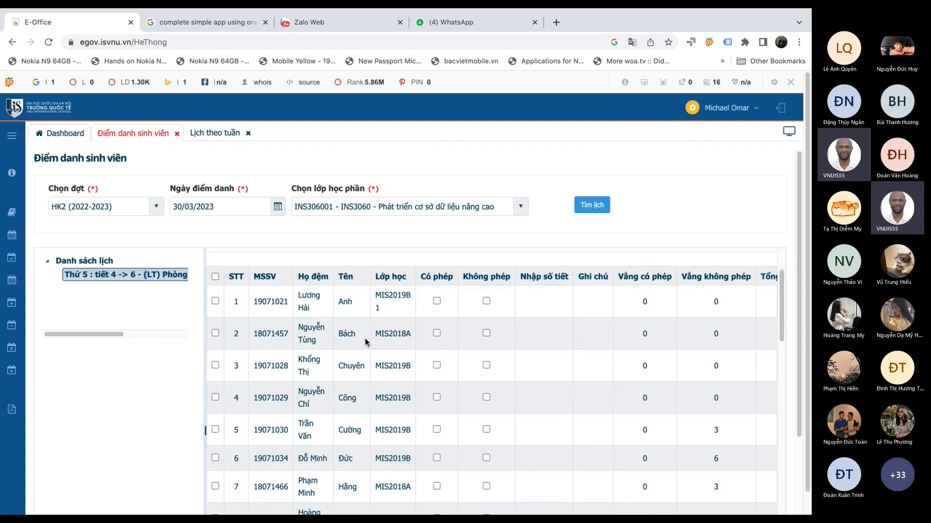
scroll(456, 338, down, 1)
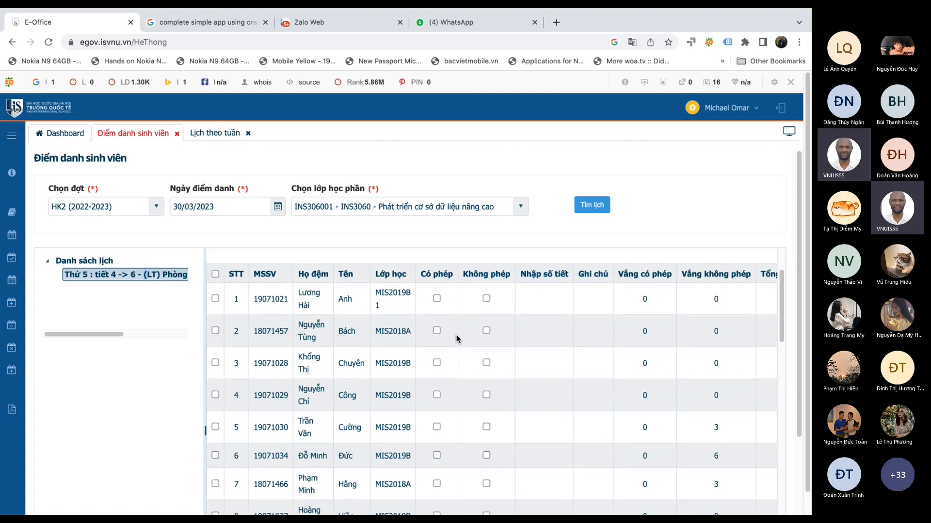
scroll(456, 339, down, 3)
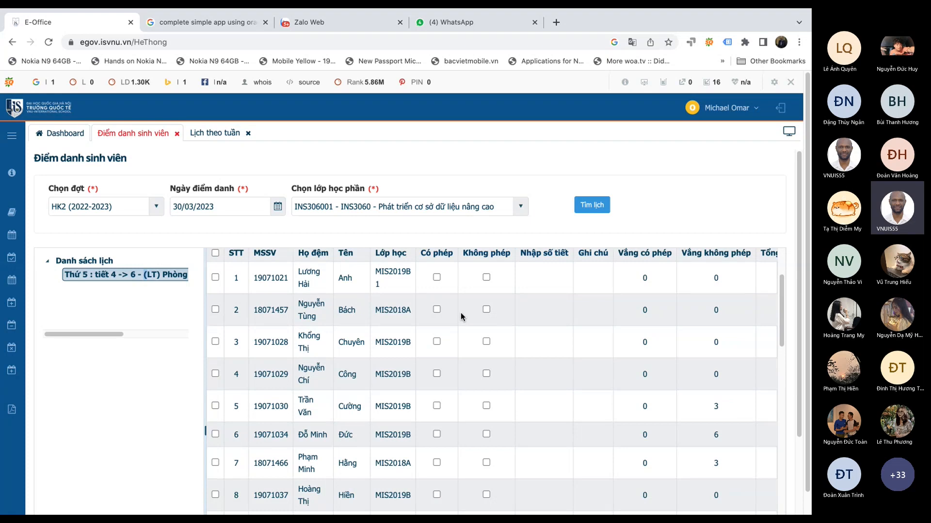
scroll(461, 316, down, 2)
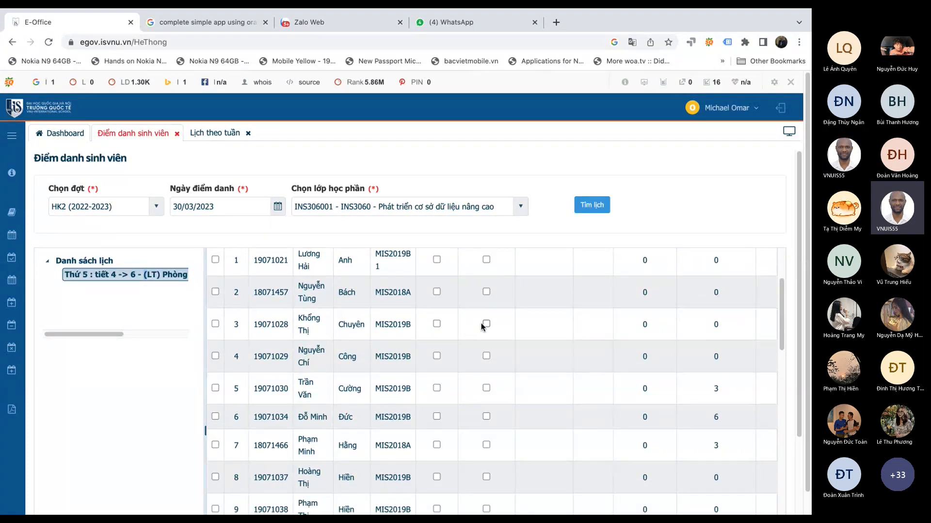
scroll(480, 324, down, 3)
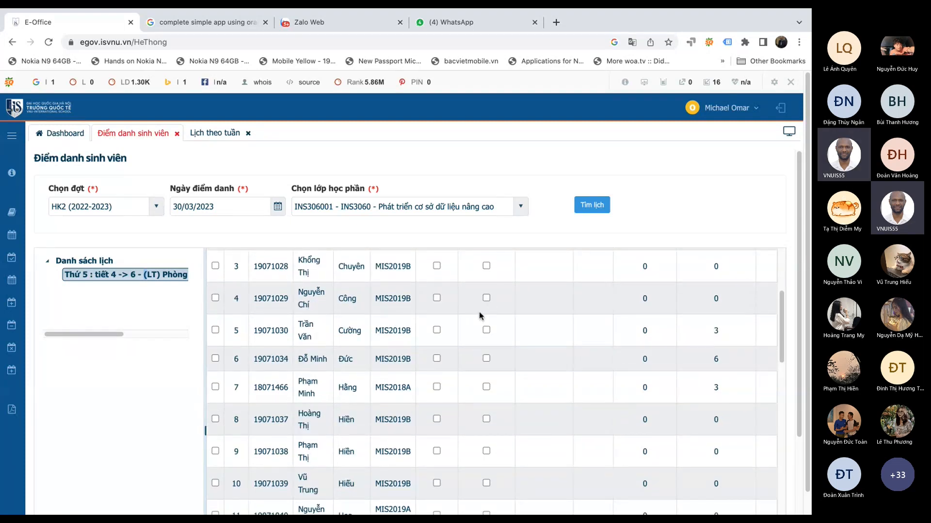
scroll(480, 317, down, 1)
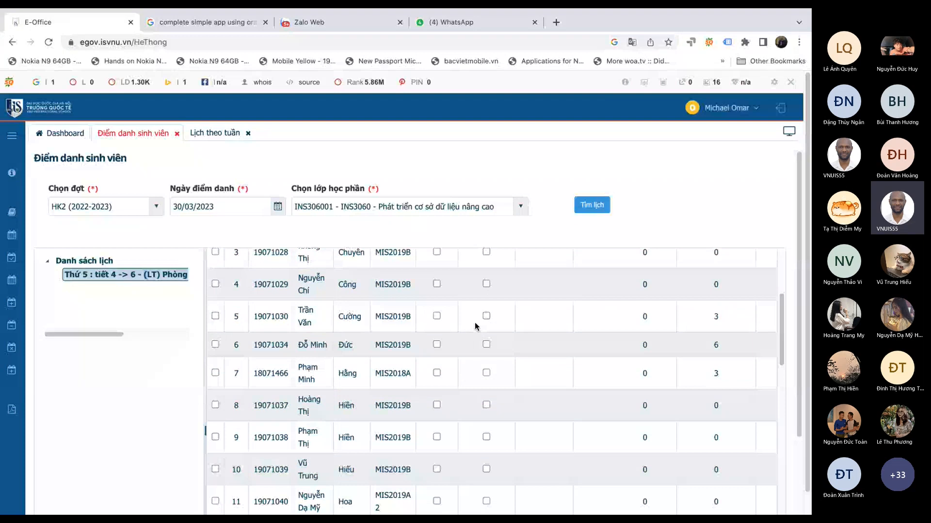
scroll(475, 324, down, 1)
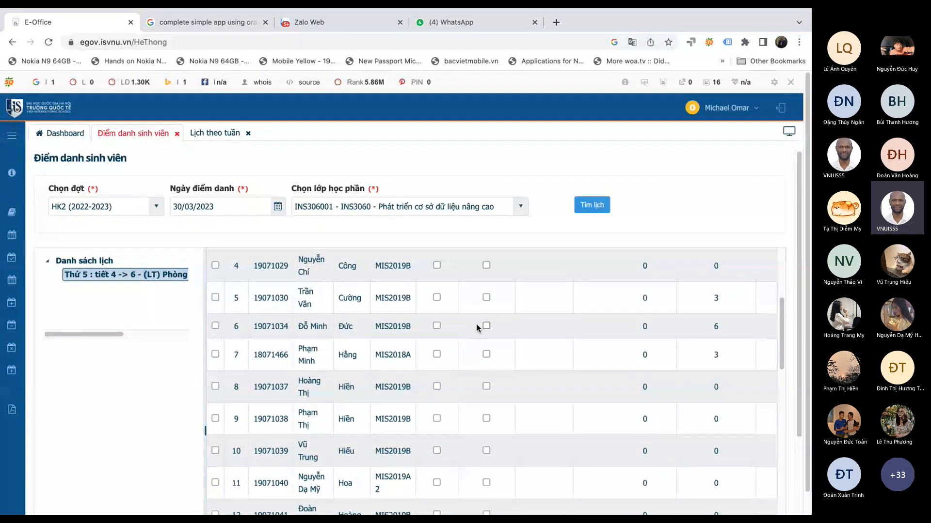
scroll(477, 328, down, 2)
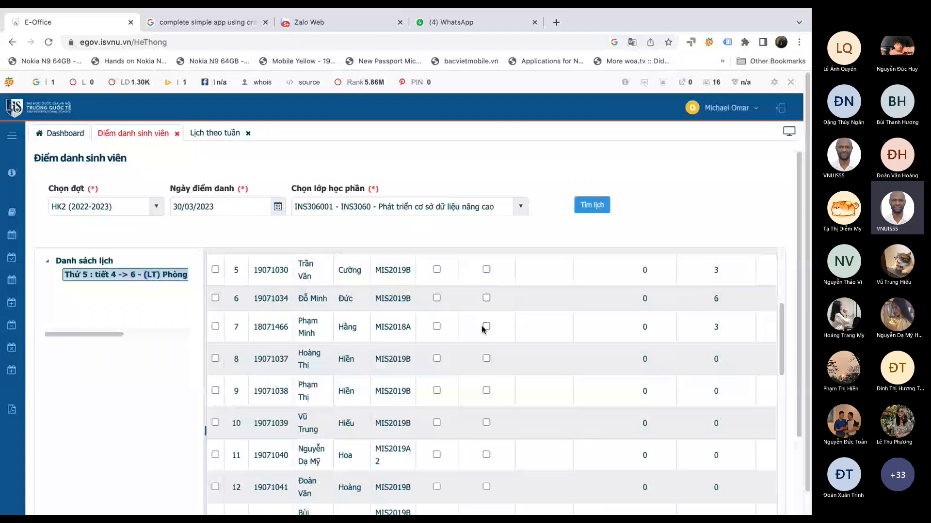
scroll(481, 325, down, 1)
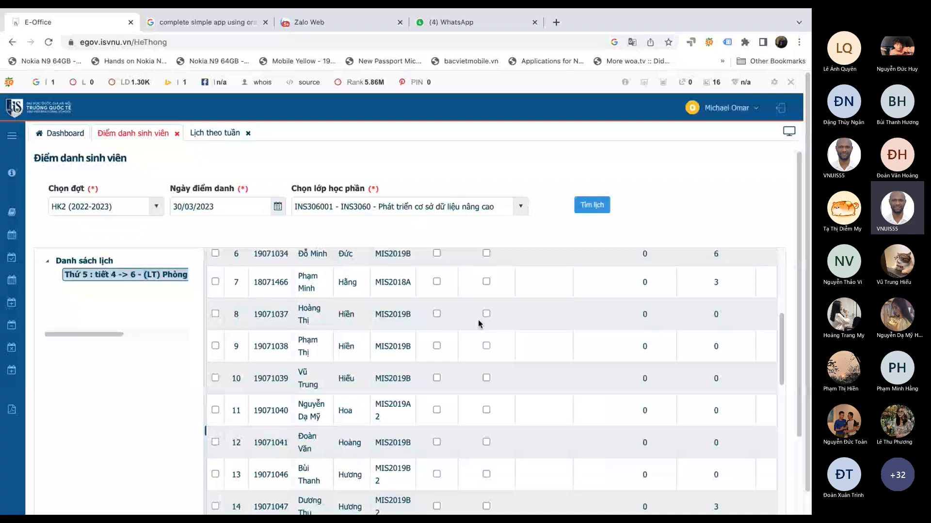
scroll(478, 319, down, 1)
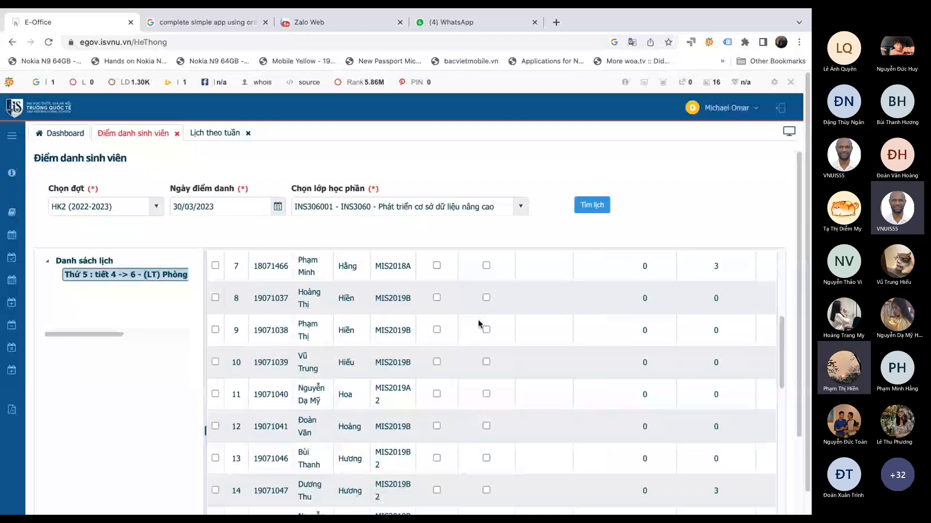
scroll(478, 319, down, 1)
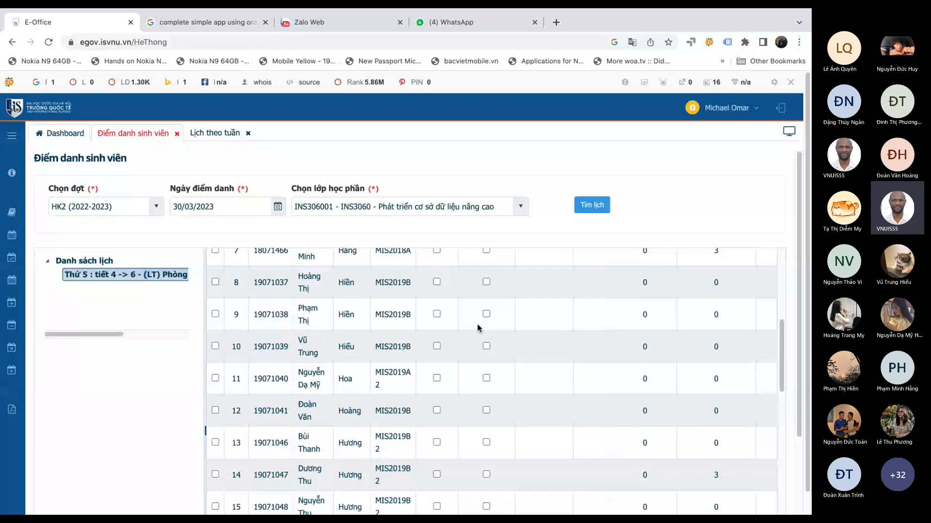
scroll(478, 328, down, 1)
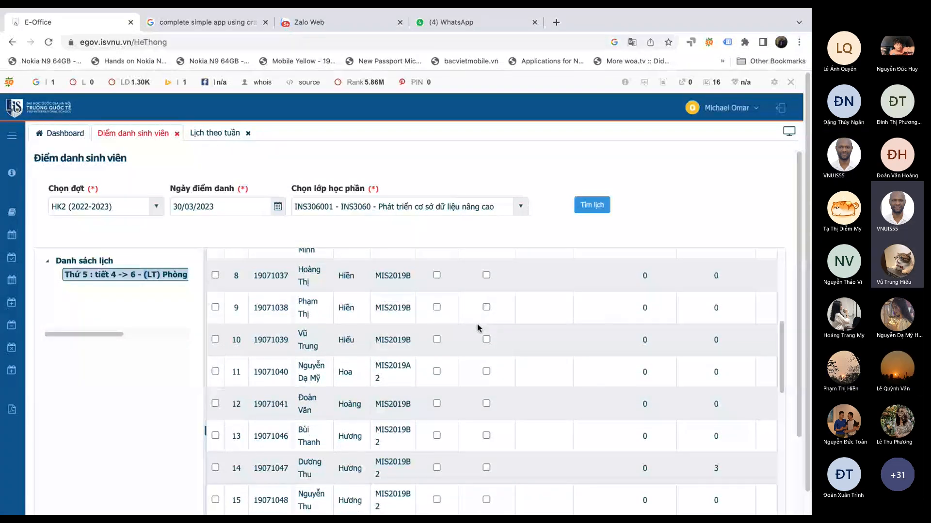
scroll(478, 328, down, 4)
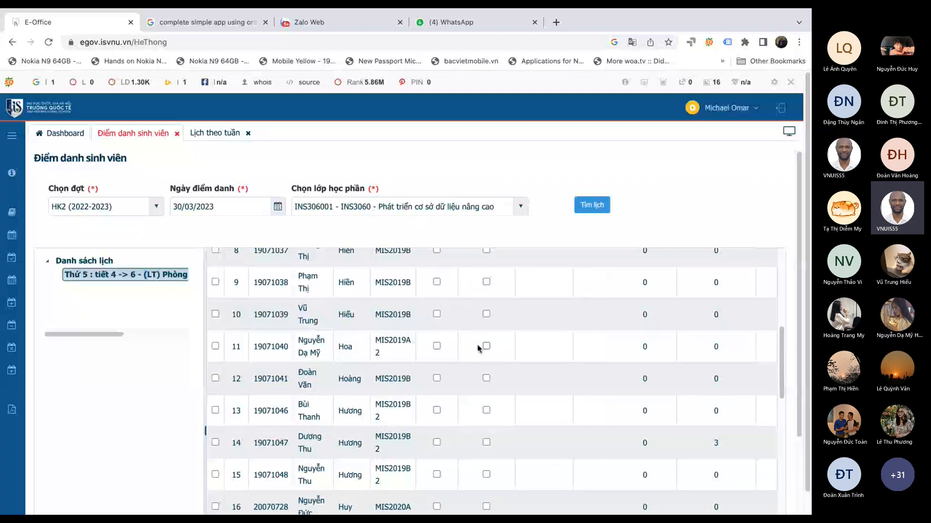
scroll(478, 348, down, 1)
scroll(478, 347, down, 1)
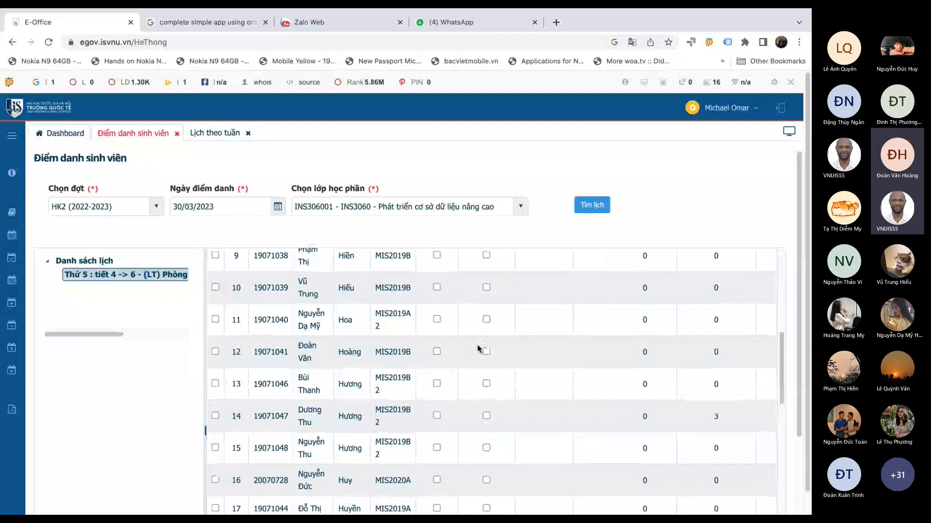
scroll(477, 348, down, 1)
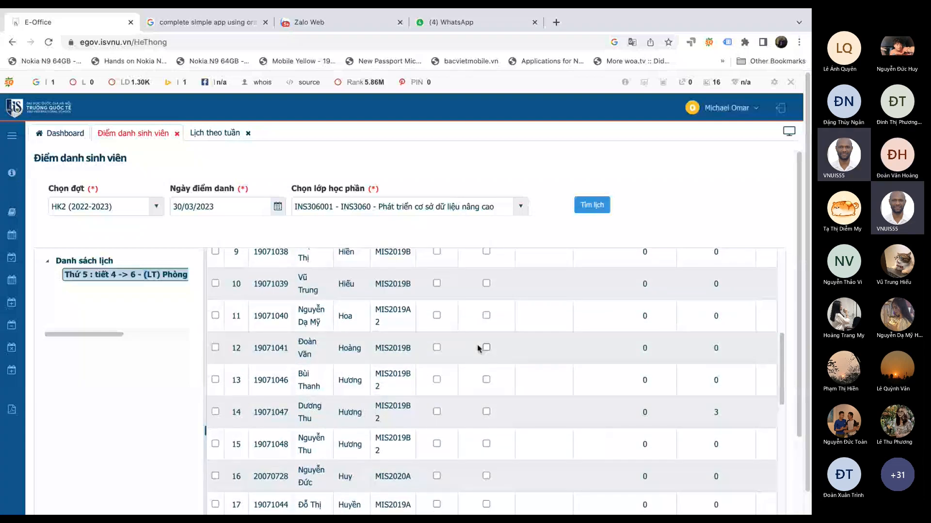
scroll(477, 348, down, 2)
scroll(478, 347, down, 1)
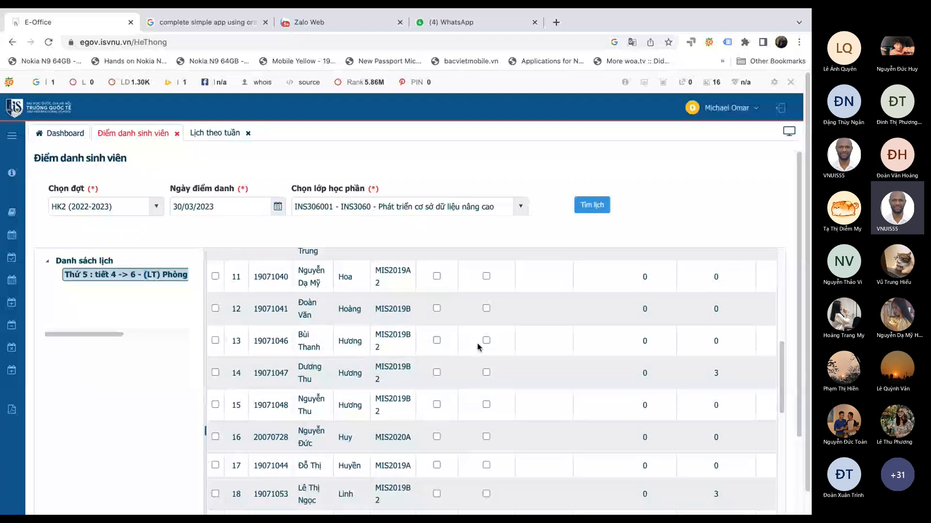
scroll(477, 348, down, 2)
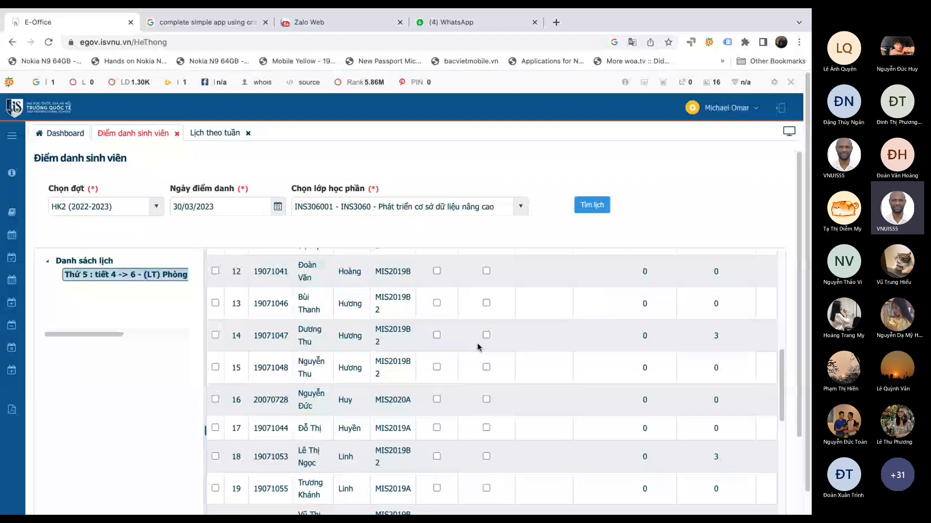
scroll(478, 347, down, 1)
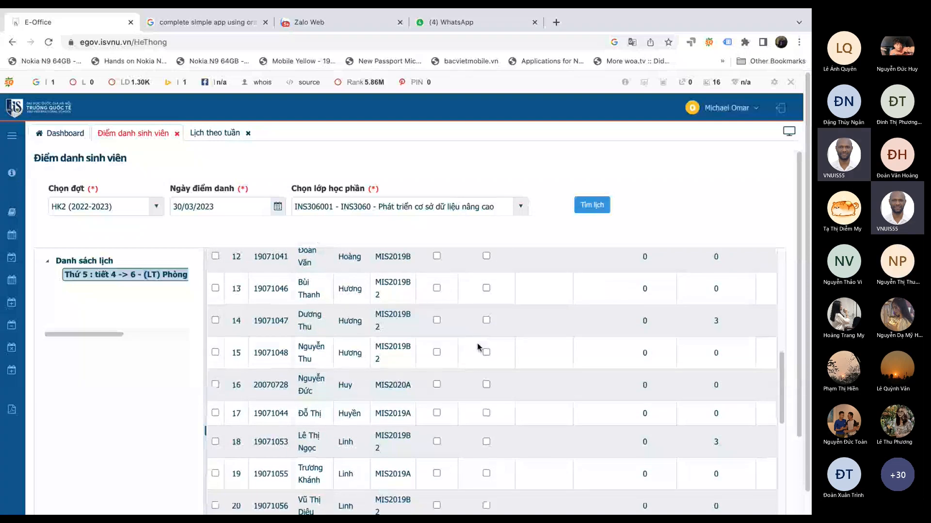
scroll(478, 347, down, 1)
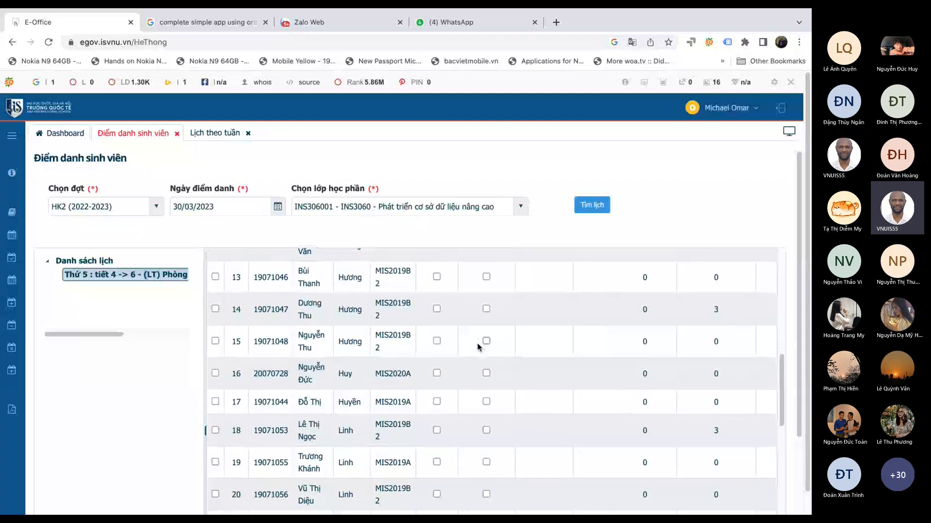
scroll(477, 347, down, 1)
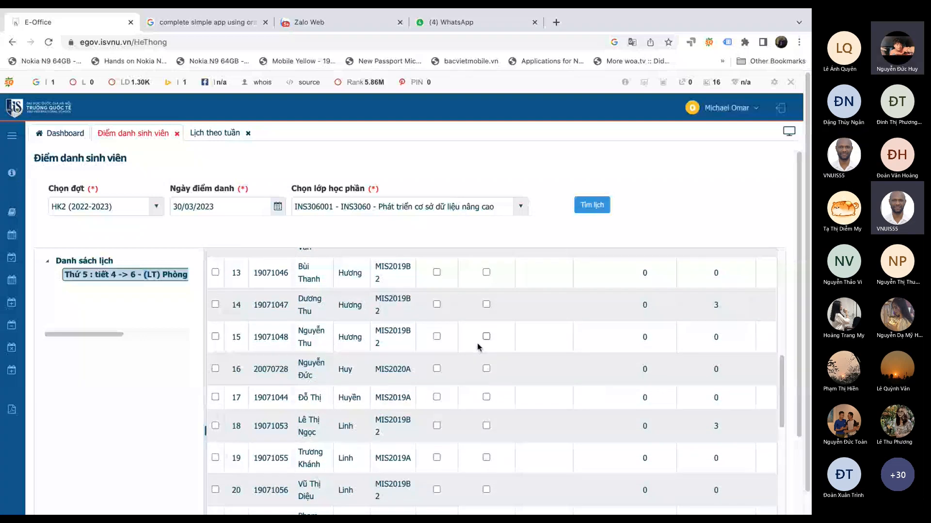
scroll(478, 348, down, 1)
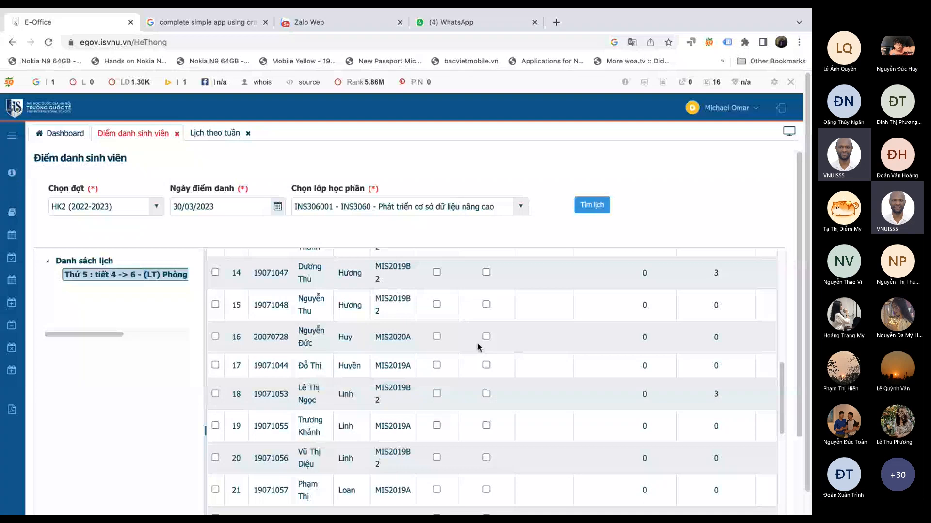
scroll(478, 348, down, 1)
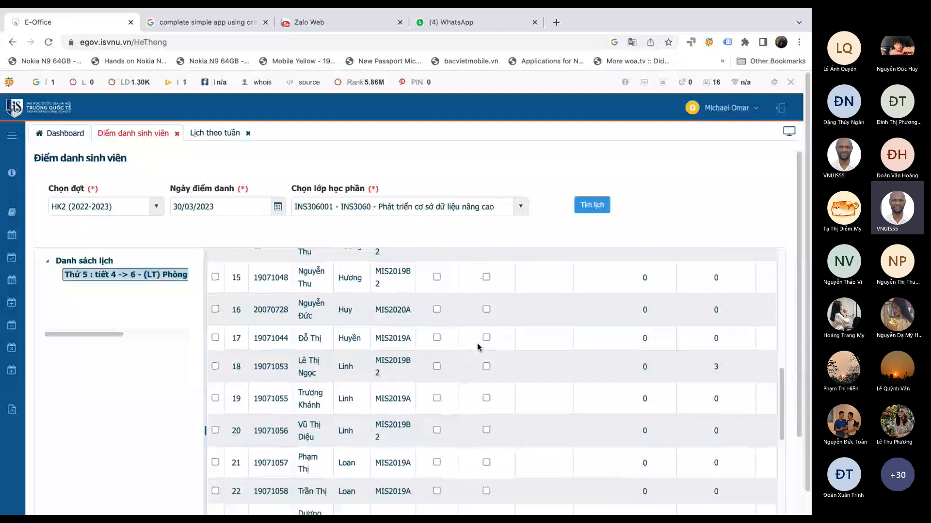
scroll(477, 347, down, 1)
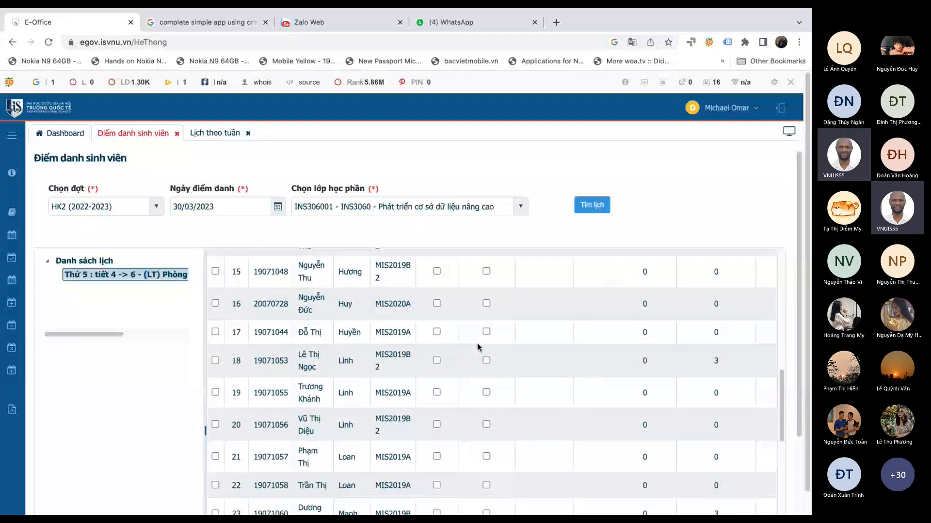
scroll(478, 347, down, 1)
scroll(476, 341, down, 1)
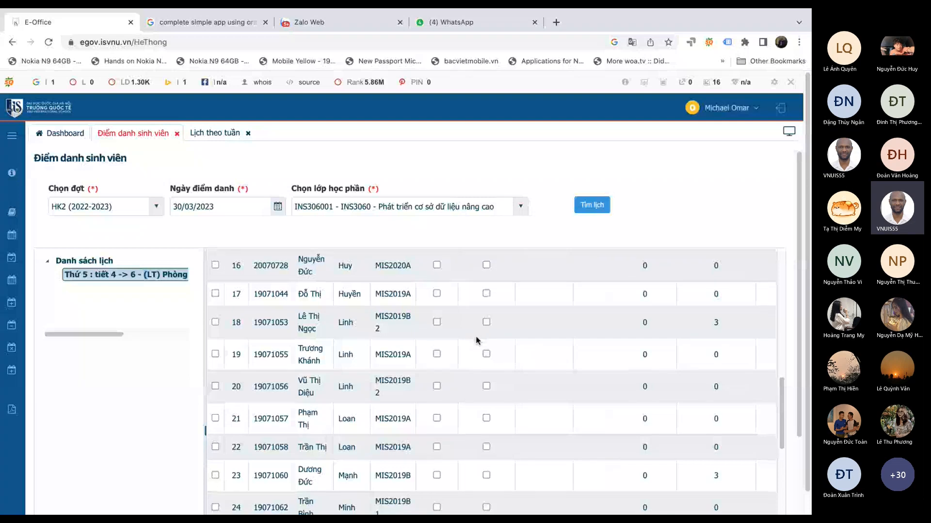
scroll(476, 341, down, 1)
scroll(476, 341, down, 1)
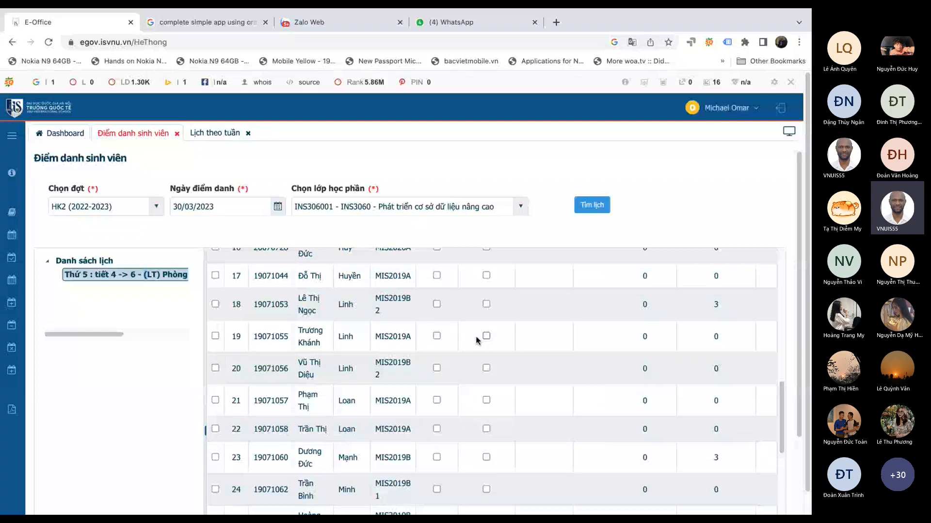
scroll(476, 340, down, 1)
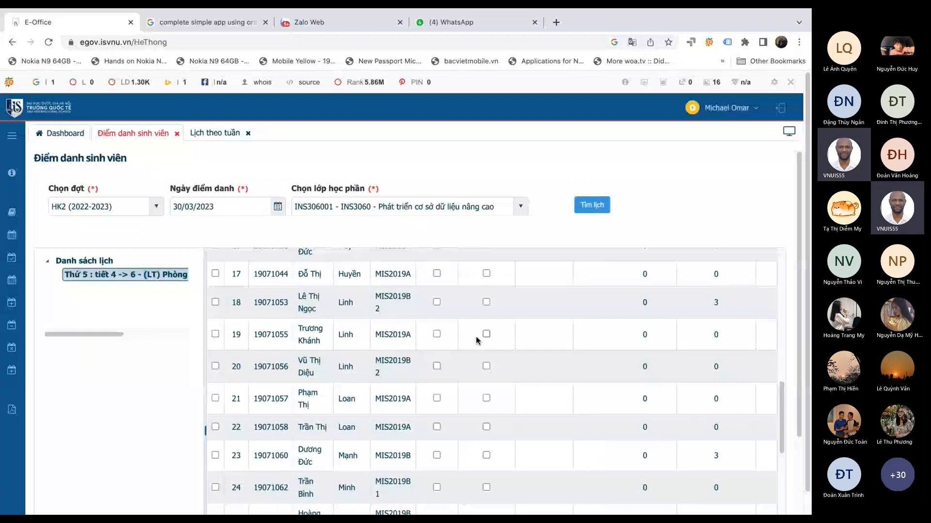
scroll(476, 340, down, 1)
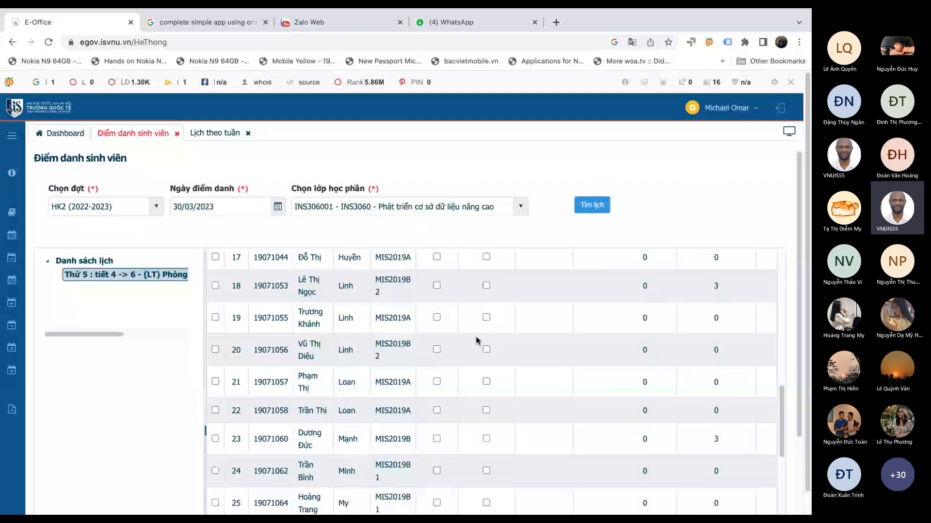
scroll(476, 341, down, 1)
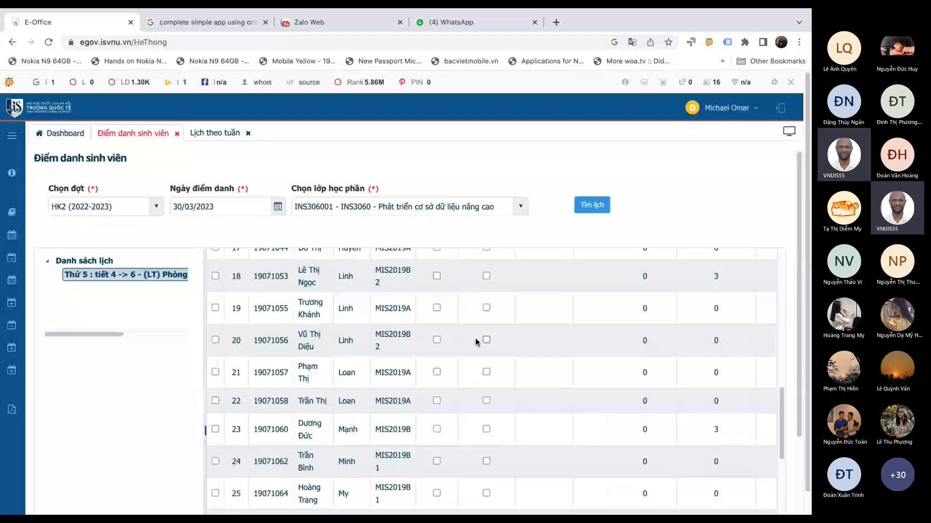
scroll(476, 342, down, 1)
scroll(475, 342, down, 2)
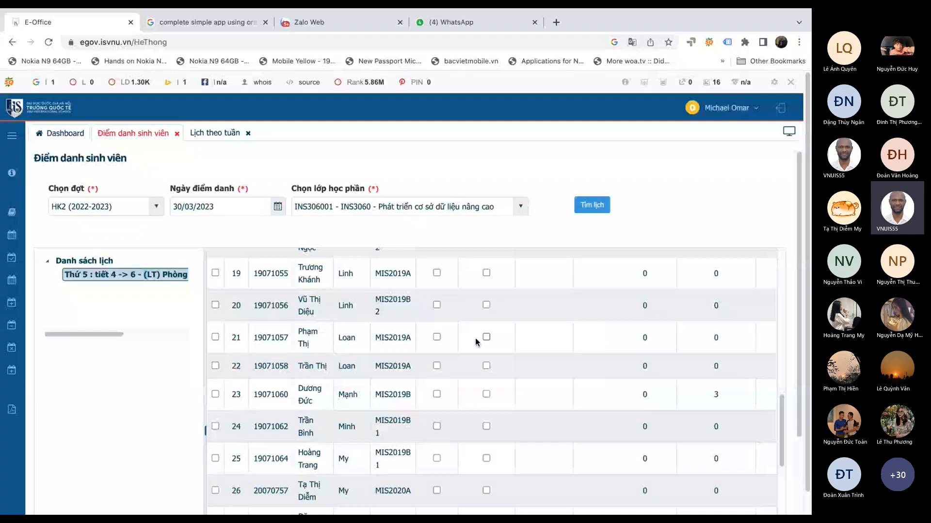
scroll(475, 342, down, 1)
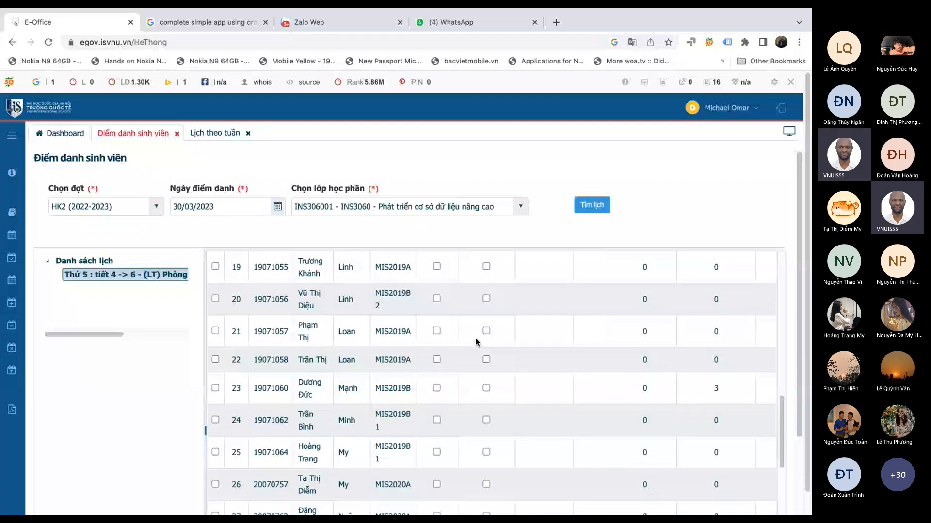
scroll(476, 342, down, 1)
scroll(476, 343, down, 1)
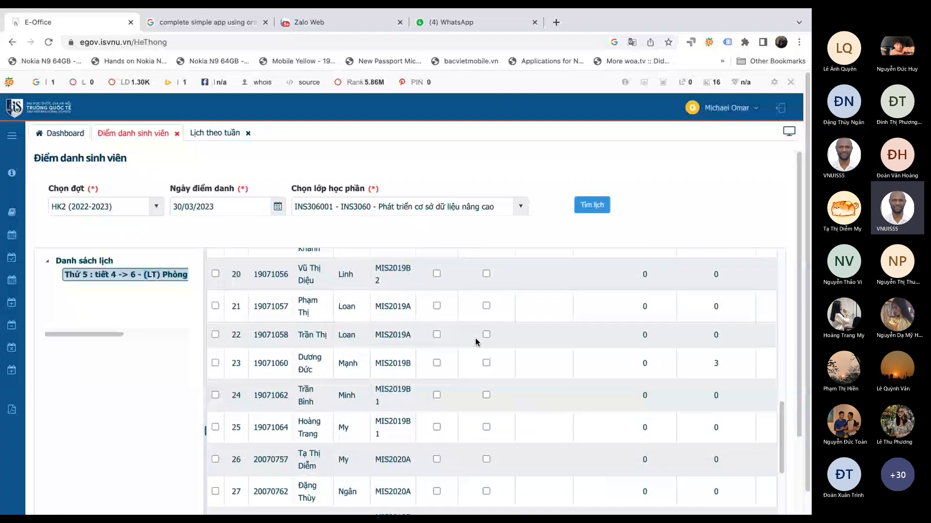
scroll(475, 342, down, 3)
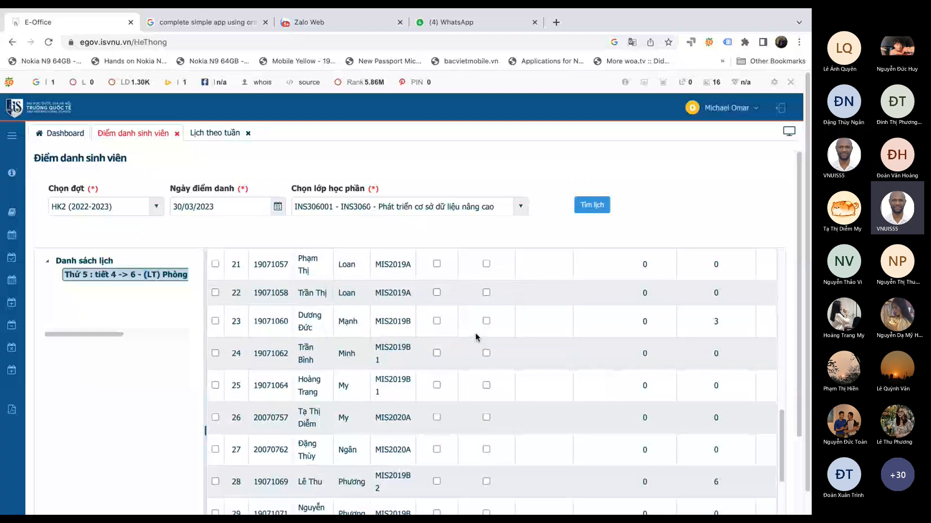
scroll(475, 334, down, 1)
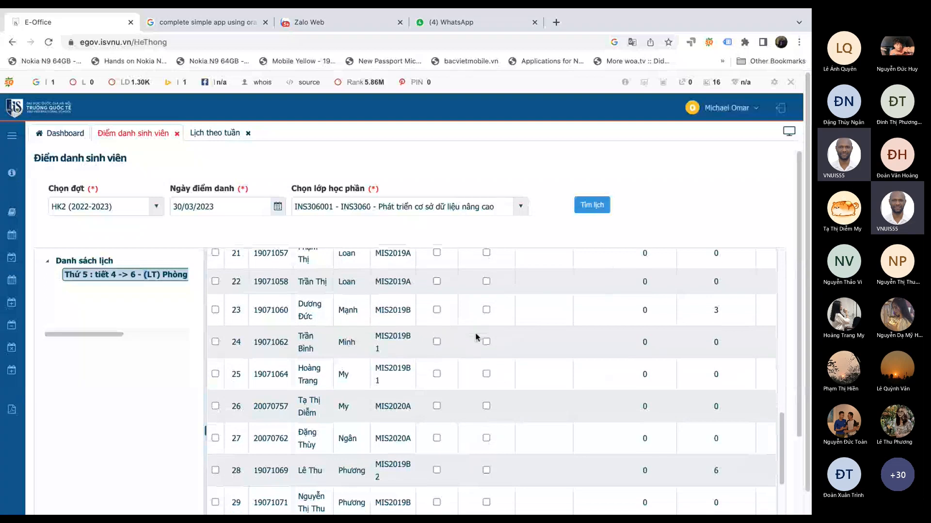
Continue the roll call through the attendance list and tick student 29's box in the second attendance checkbox column
scroll(475, 333, down, 1)
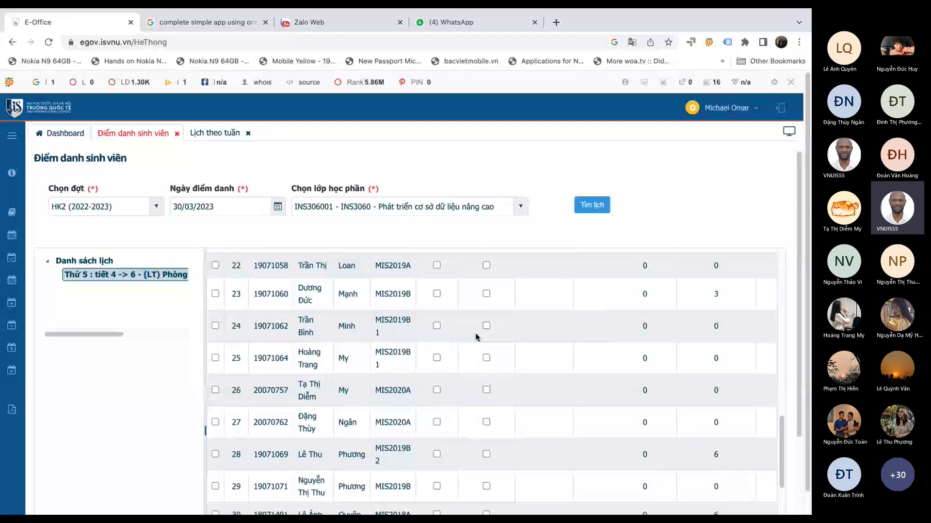
scroll(475, 333, down, 1)
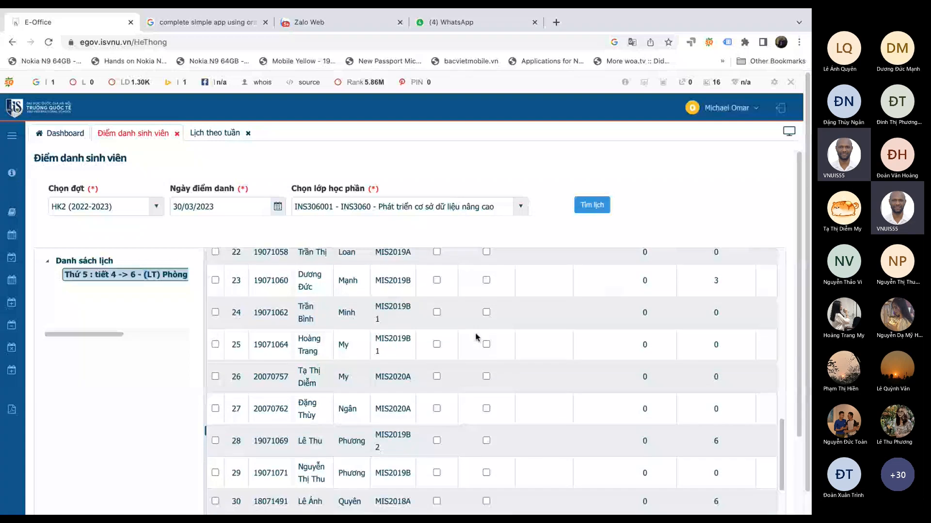
scroll(475, 337, down, 1)
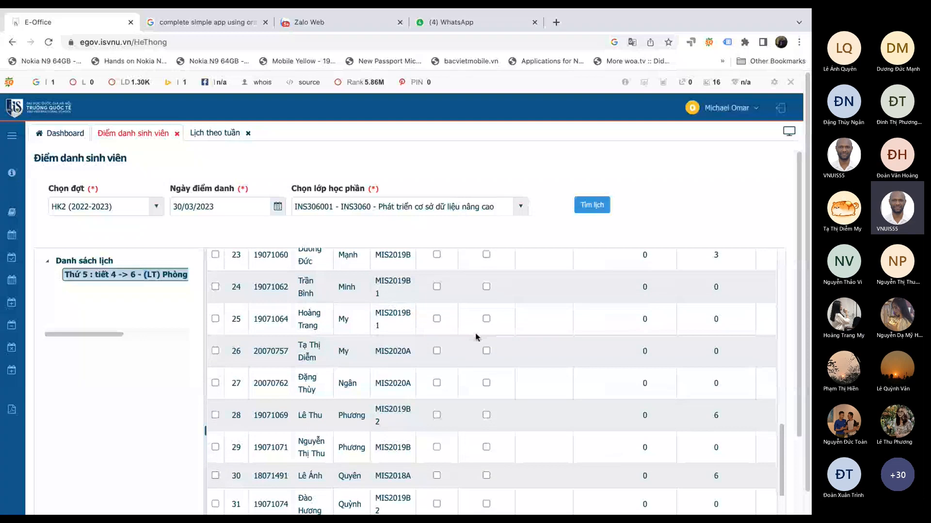
scroll(475, 334, down, 1)
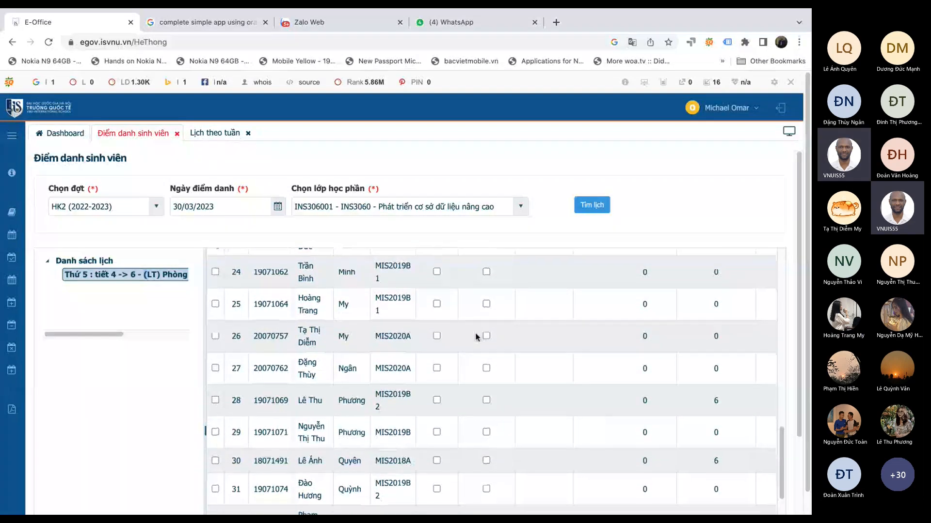
scroll(476, 336, down, 1)
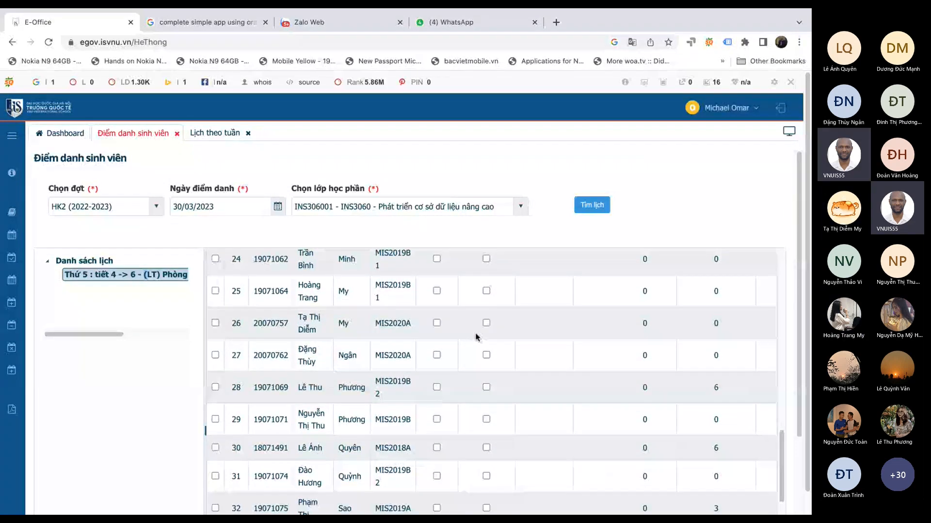
scroll(476, 335, down, 1)
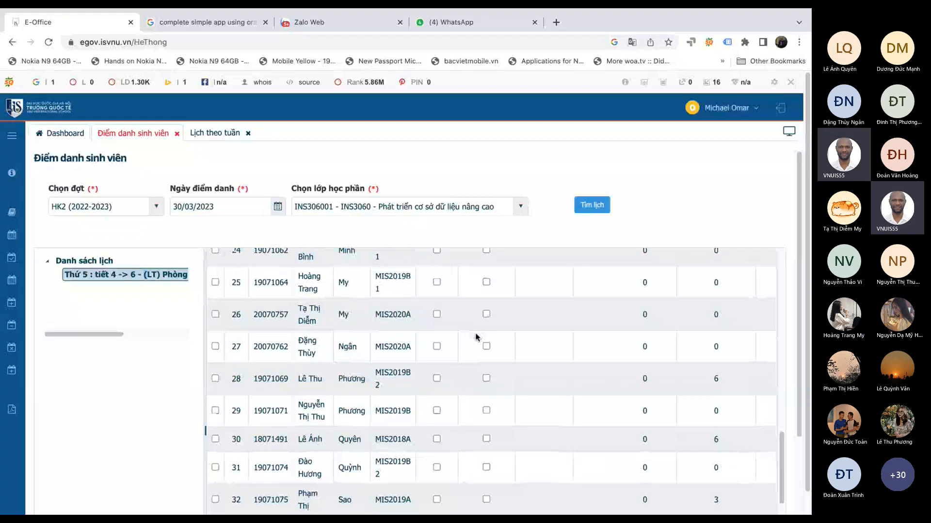
scroll(476, 335, down, 1)
scroll(477, 337, down, 1)
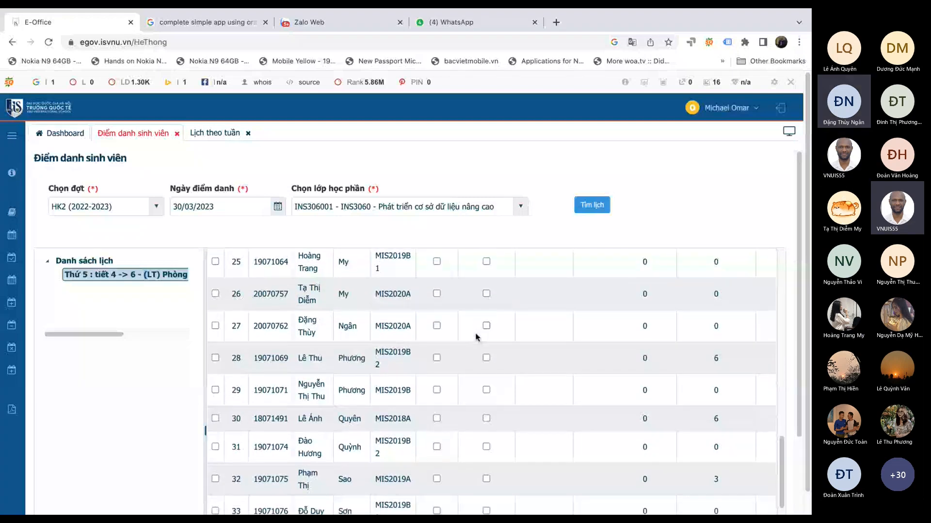
scroll(476, 337, down, 1)
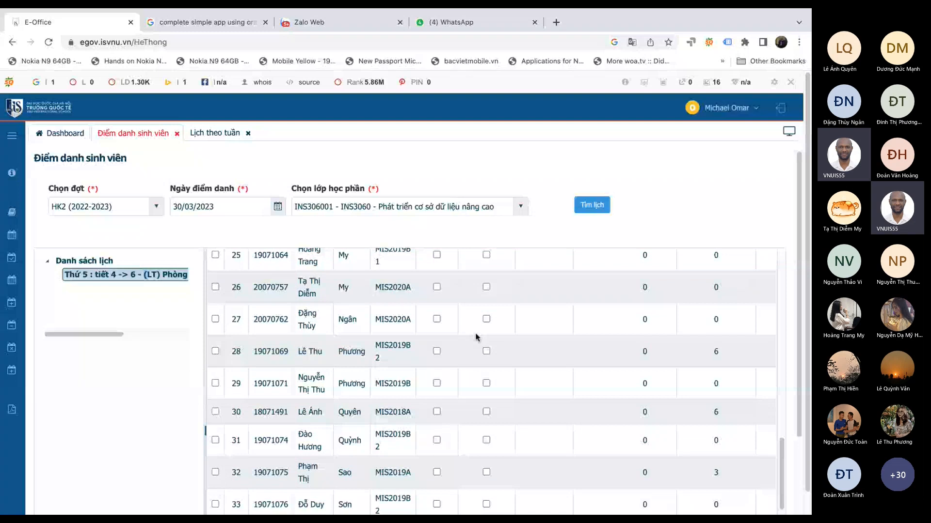
scroll(477, 336, down, 3)
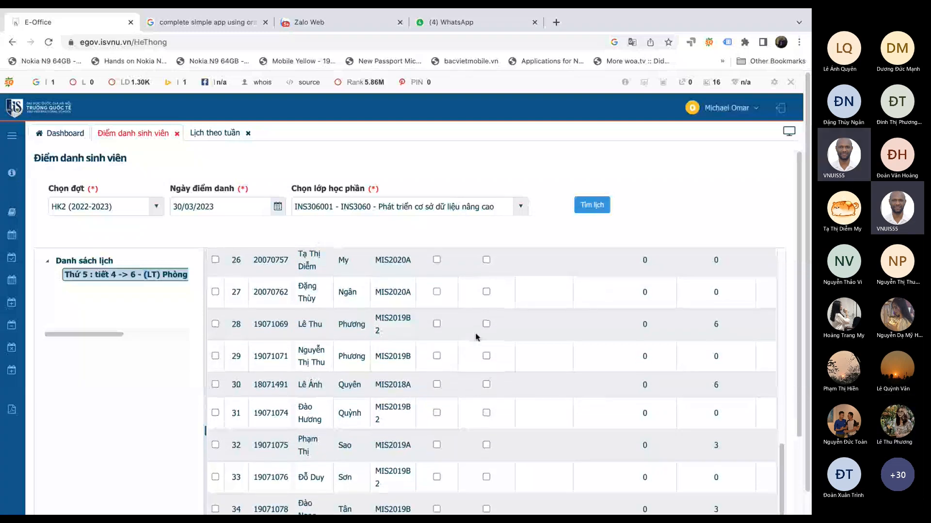
scroll(476, 337, down, 1)
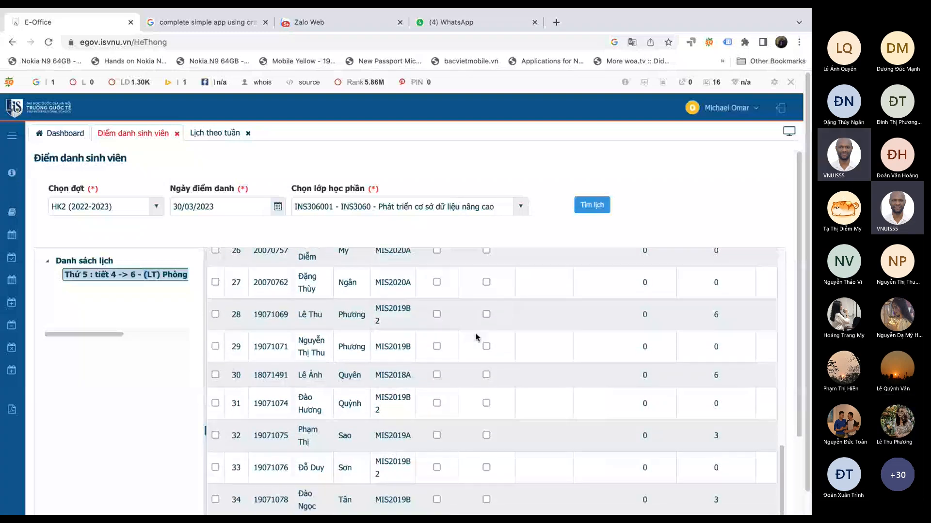
scroll(477, 337, down, 2)
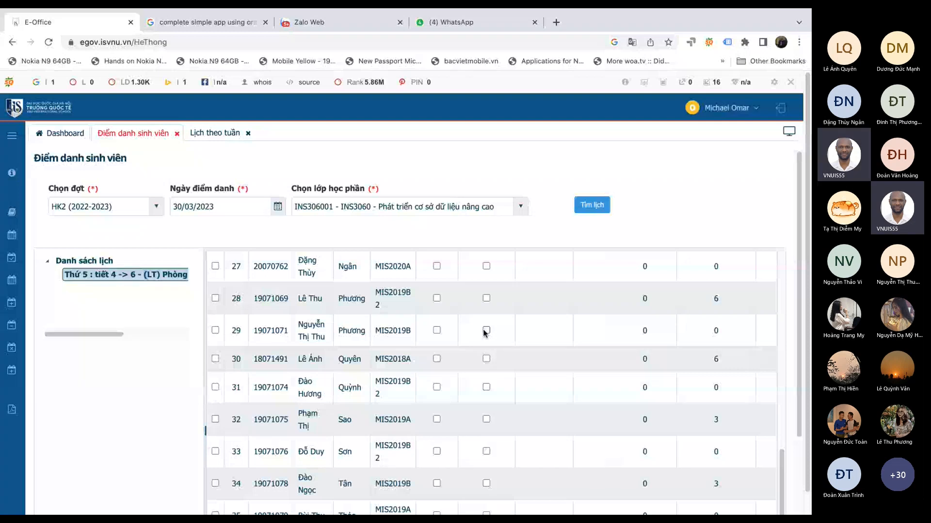
click(486, 330)
Go through the remaining rows of the attendance list from student 30 to student 49, and return to the first students
scroll(478, 342, down, 1)
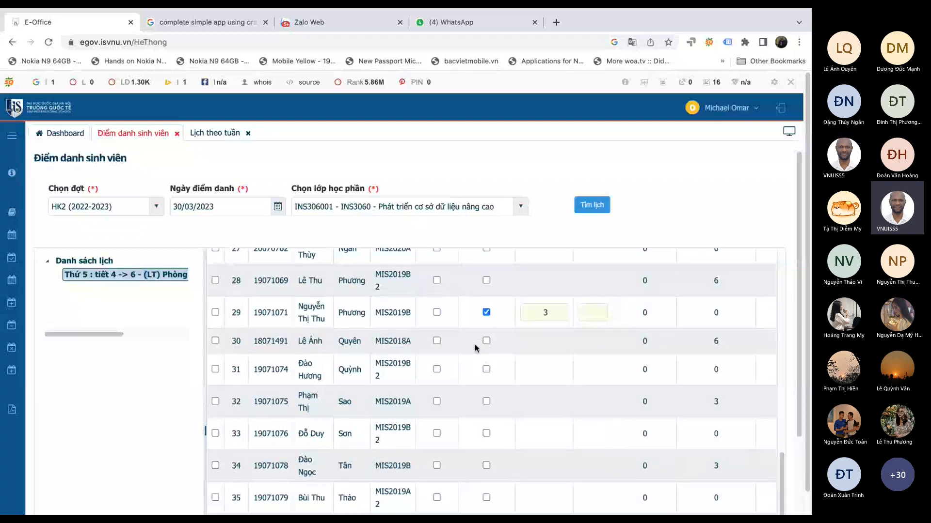
scroll(475, 348, down, 1)
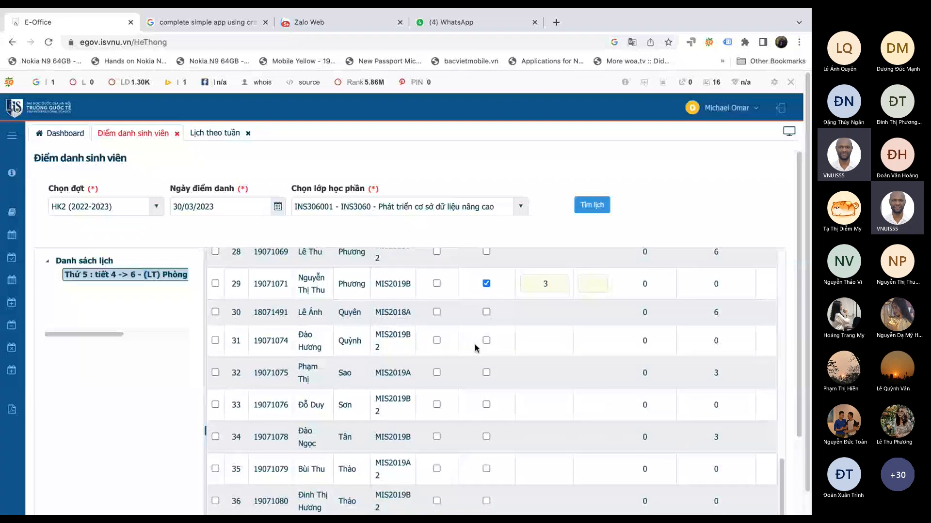
scroll(475, 346, down, 1)
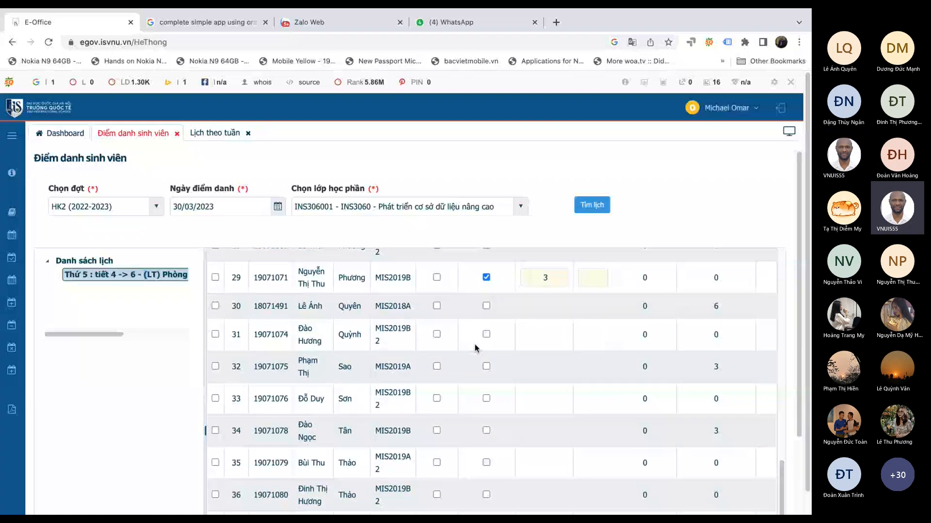
scroll(475, 346, down, 2)
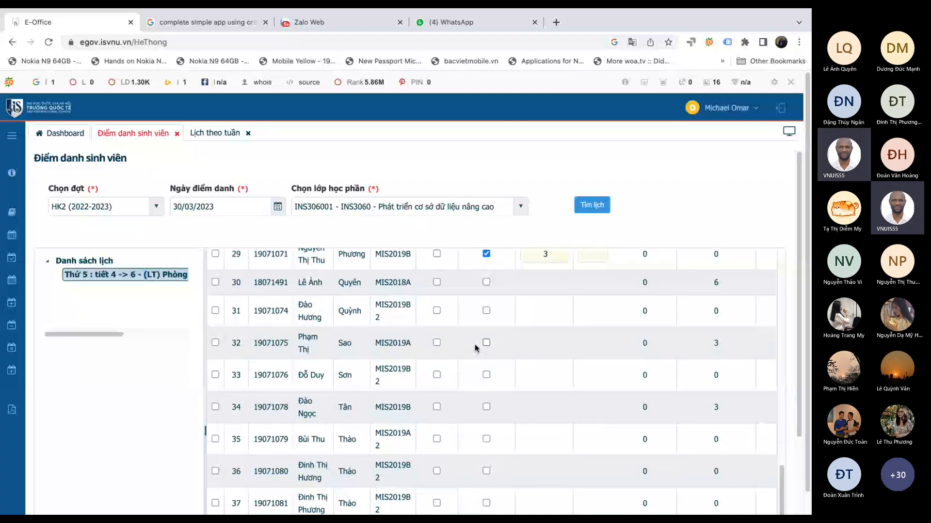
scroll(475, 344, down, 3)
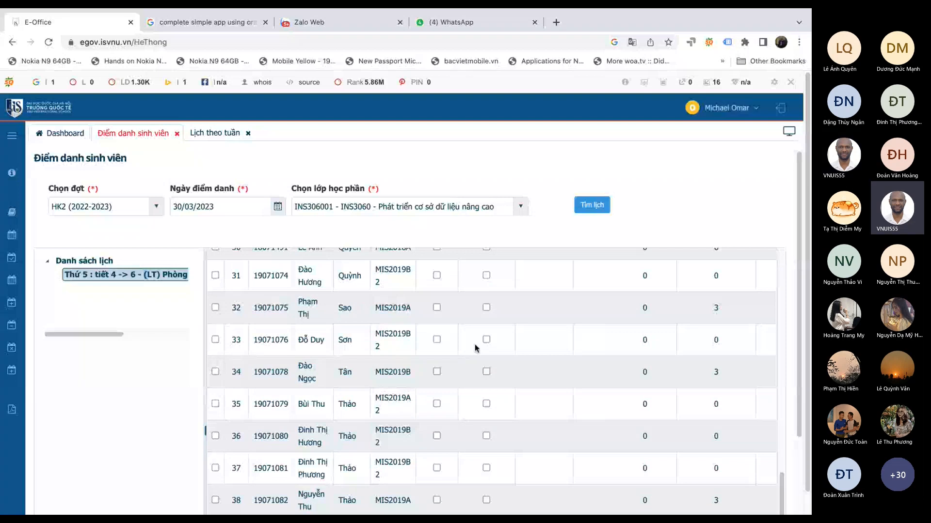
scroll(475, 344, down, 3)
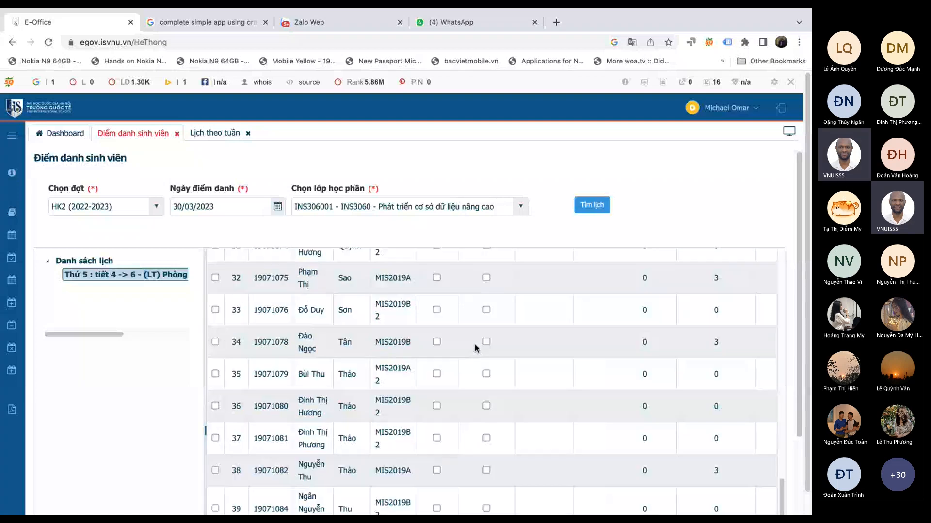
scroll(475, 344, down, 1)
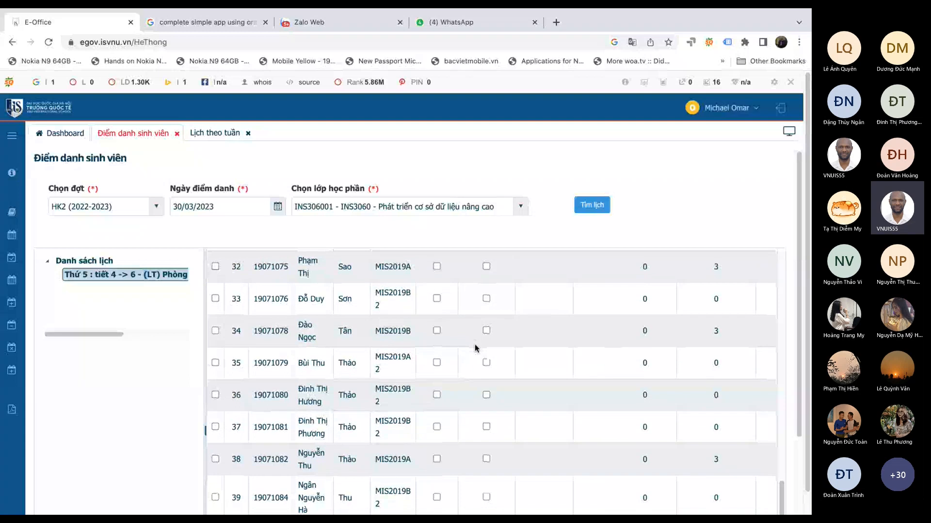
scroll(475, 347, down, 2)
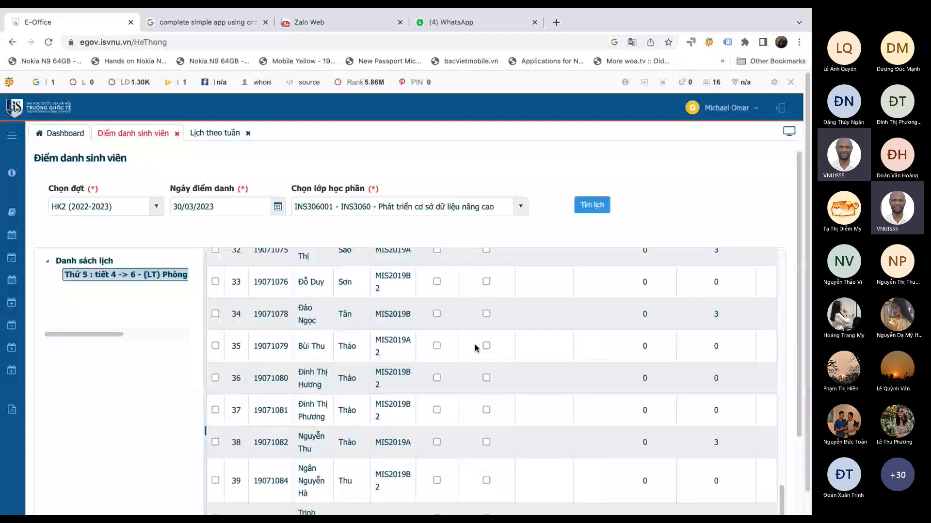
scroll(475, 347, down, 2)
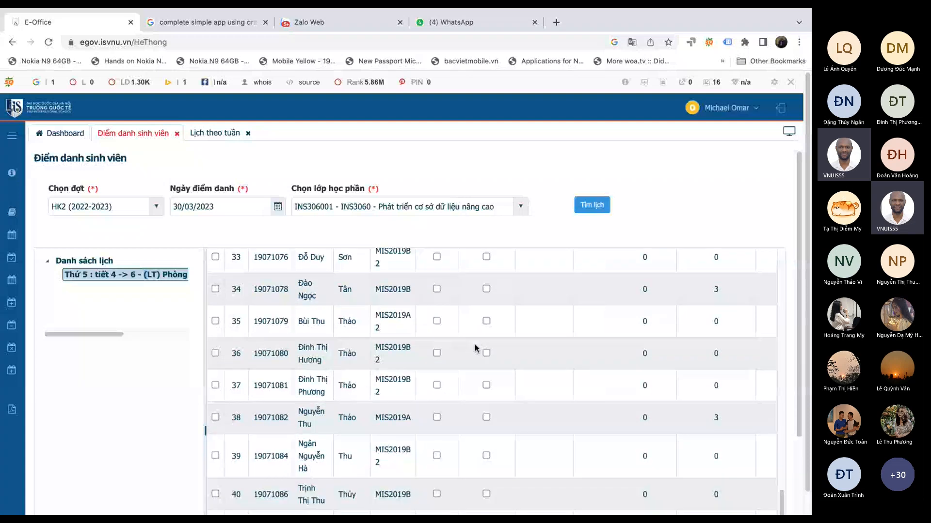
scroll(475, 346, down, 1)
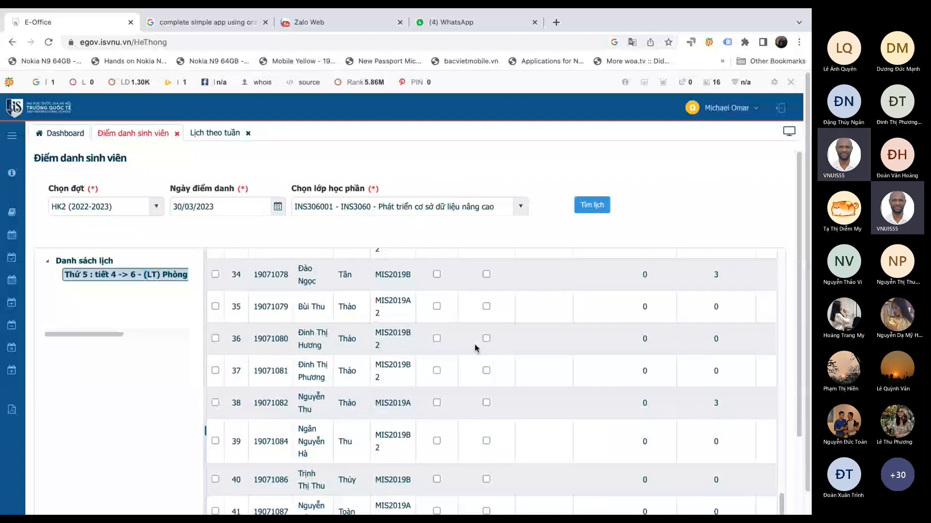
scroll(475, 348, down, 1)
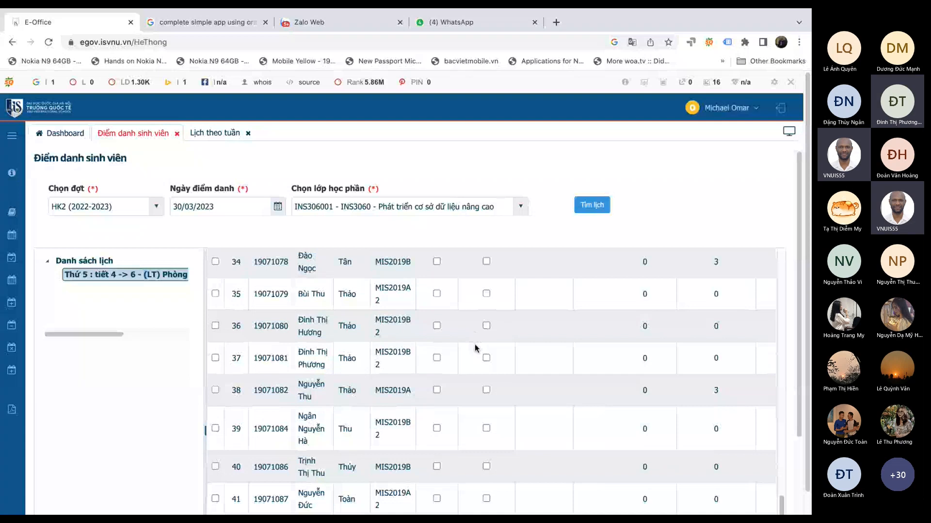
scroll(475, 347, down, 1)
scroll(475, 344, down, 1)
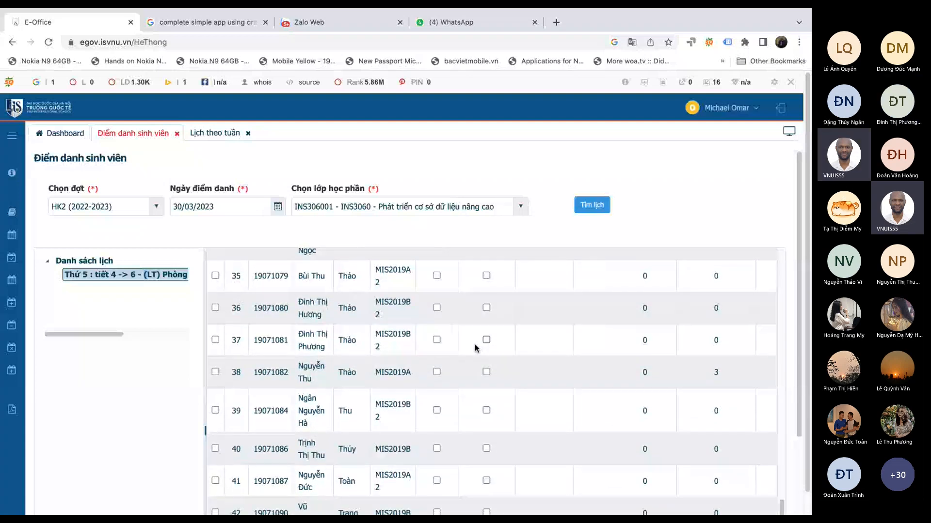
scroll(475, 348, down, 1)
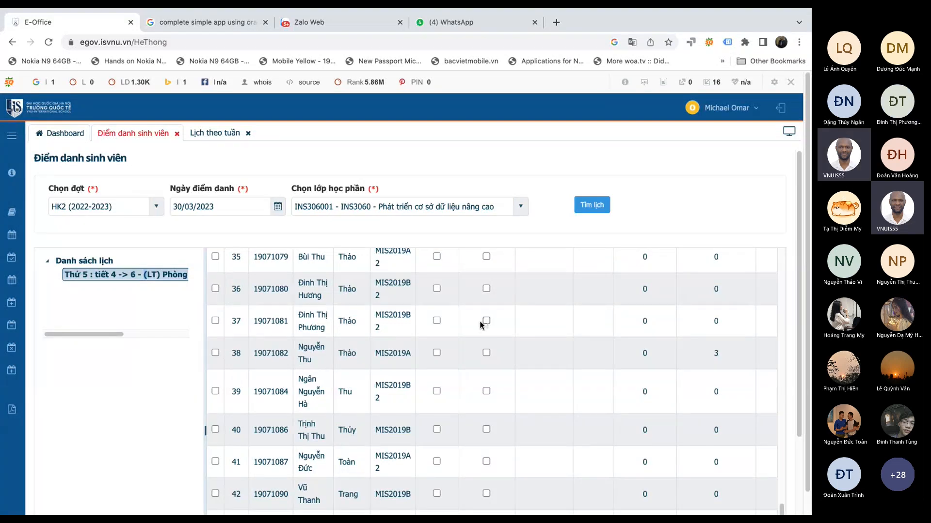
scroll(480, 320, down, 3)
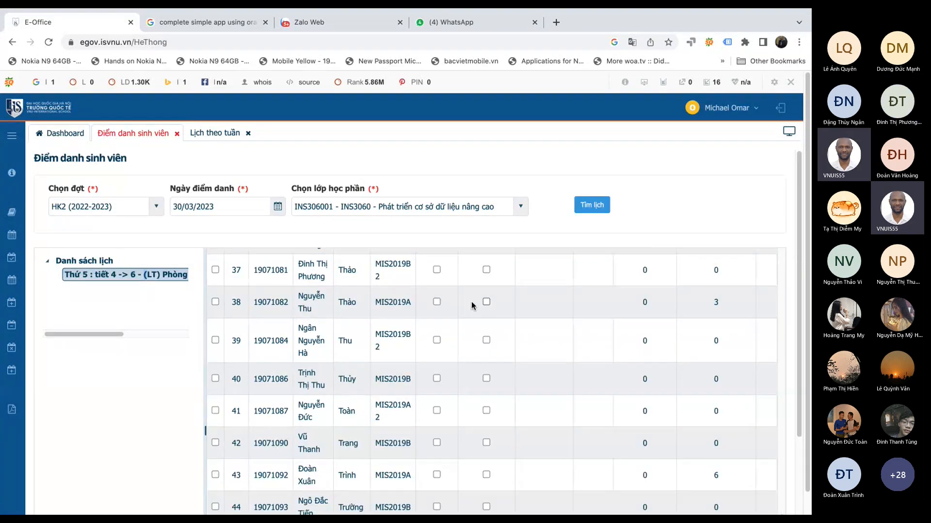
scroll(470, 302, down, 1)
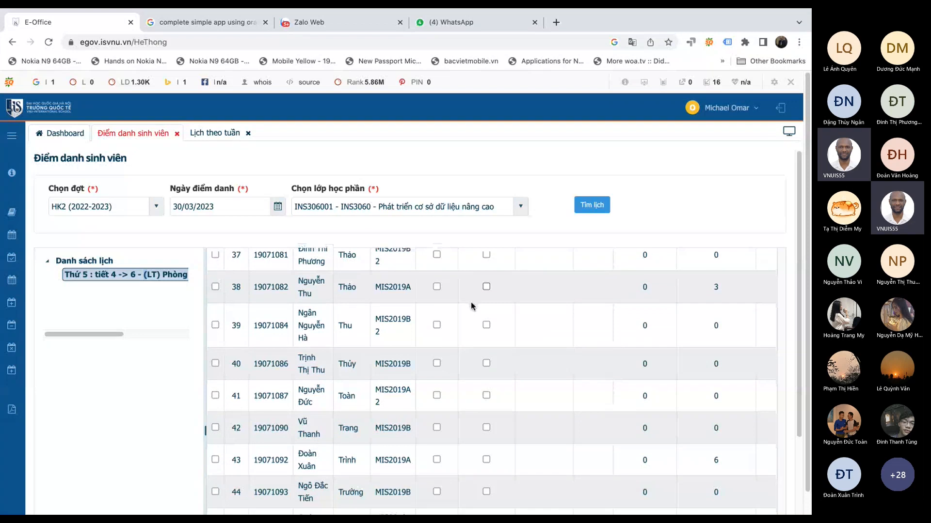
scroll(472, 306, down, 1)
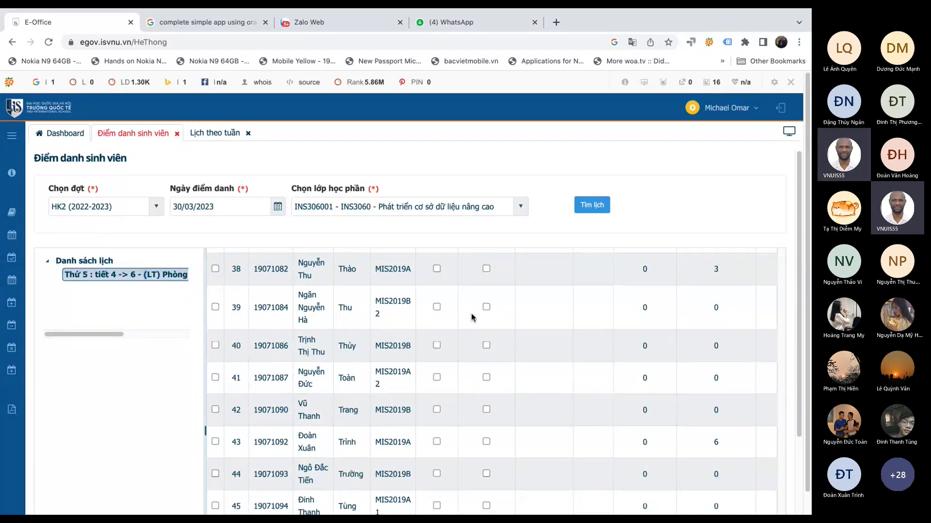
scroll(471, 313, down, 1)
scroll(471, 314, down, 1)
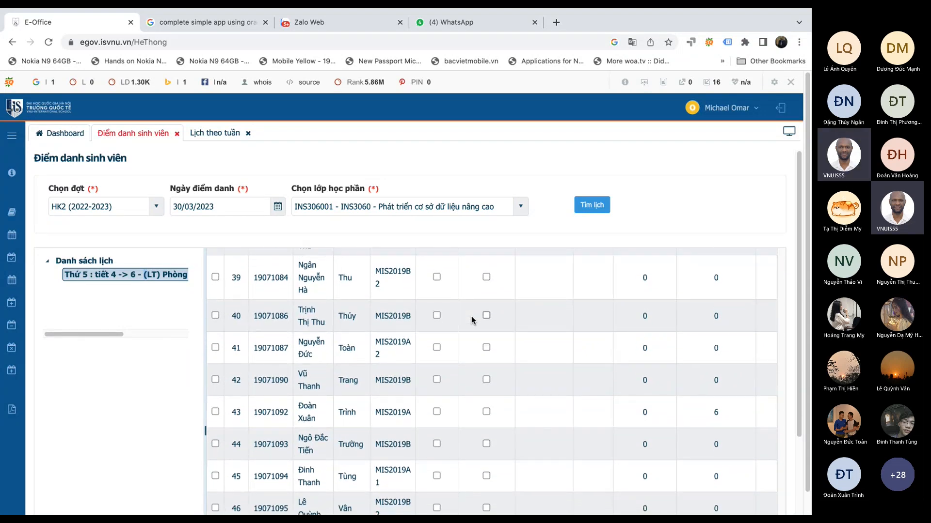
scroll(471, 320, down, 1)
scroll(474, 329, down, 1)
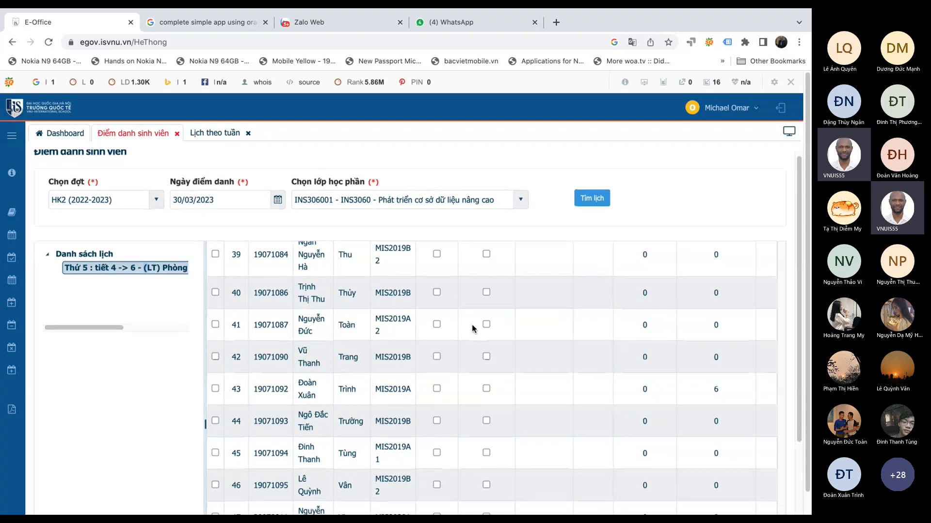
scroll(474, 328, down, 1)
scroll(474, 329, down, 1)
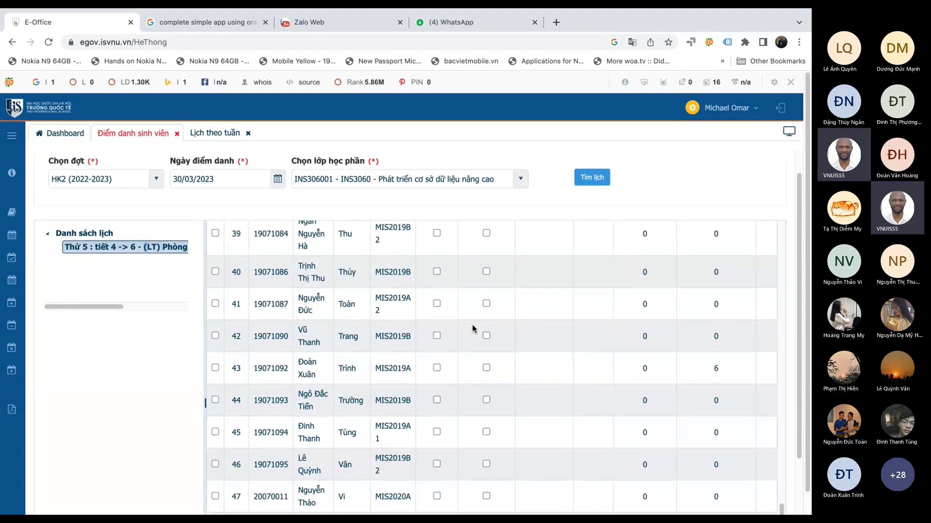
scroll(474, 329, down, 1)
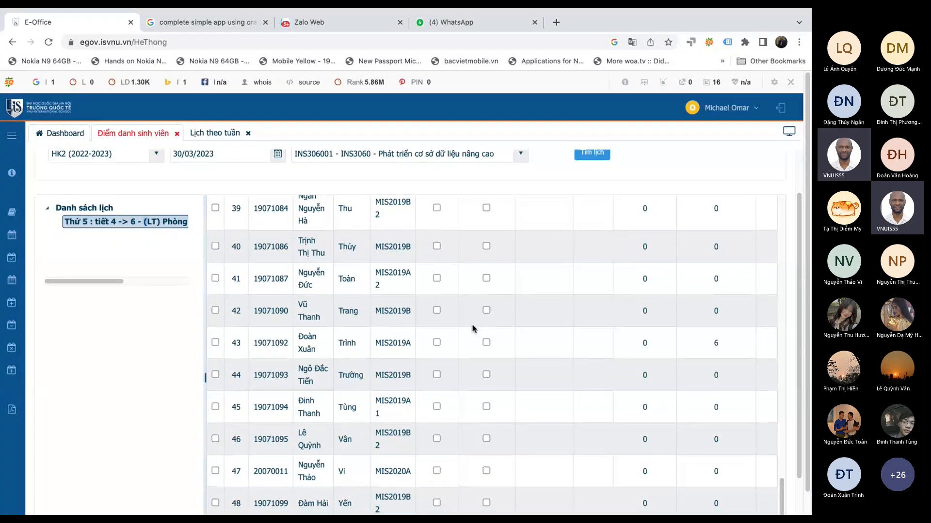
scroll(474, 329, down, 1)
scroll(474, 329, down, 1)
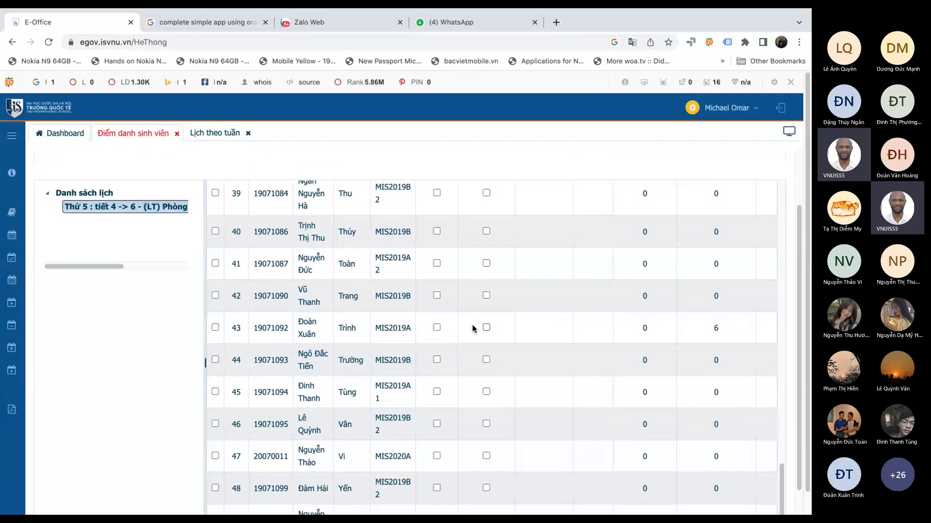
scroll(474, 328, down, 1)
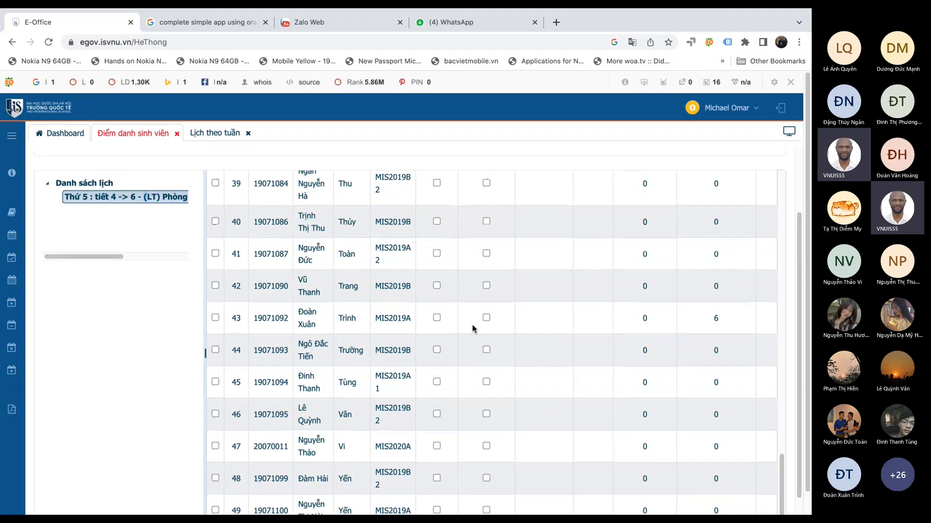
scroll(474, 329, down, 4)
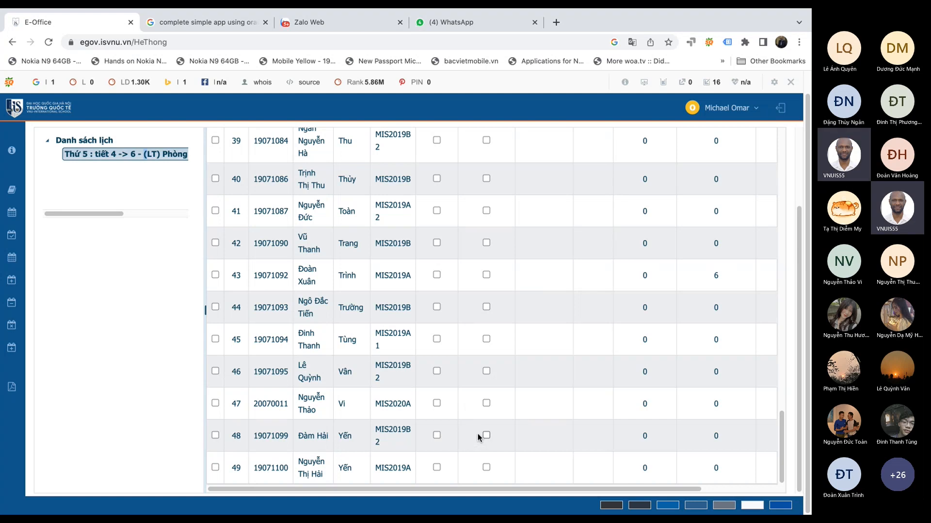
scroll(478, 433, up, 20)
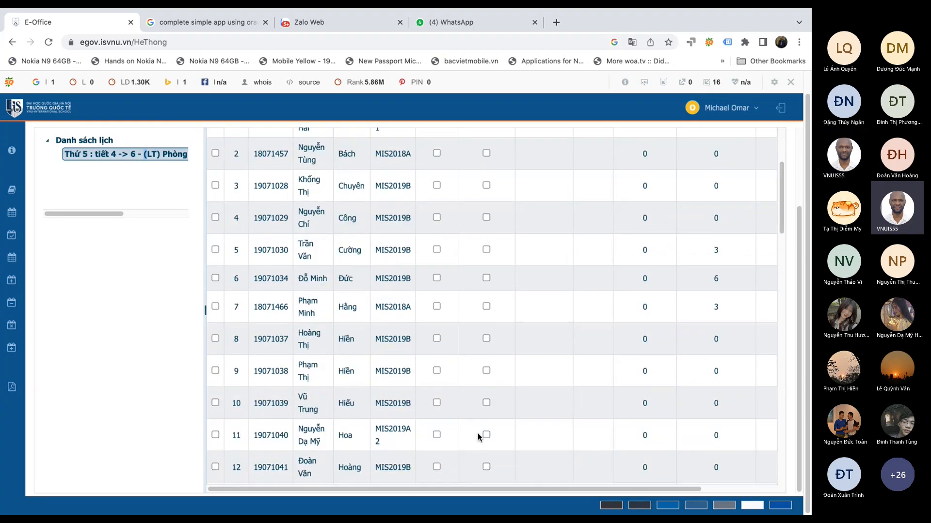
Enter "luu diem danh" as the class comment (Nhận xét lớp) above the attendance list
scroll(478, 433, up, 3)
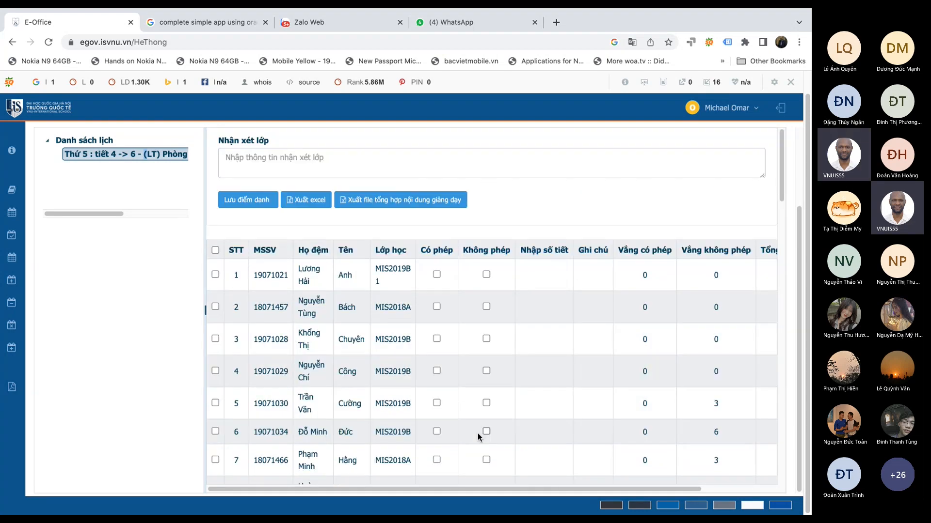
click(282, 173)
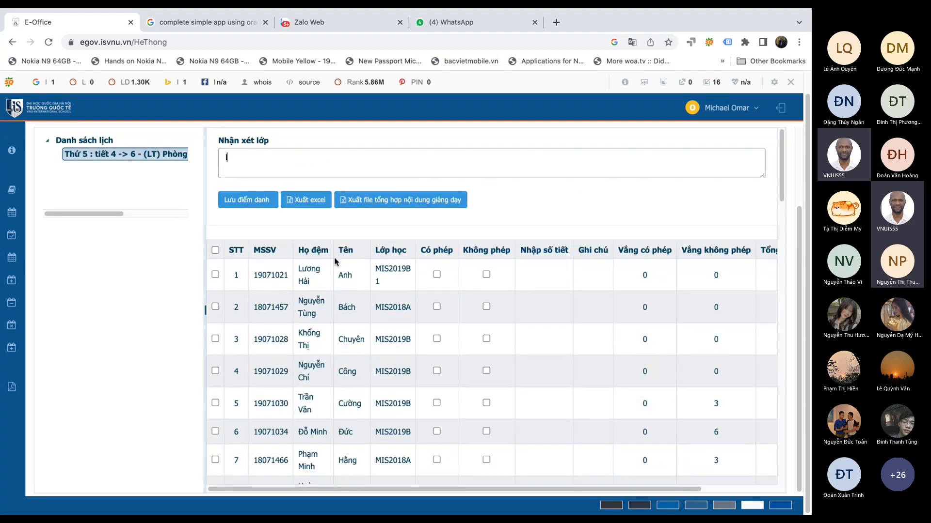
text(luu diem danh)
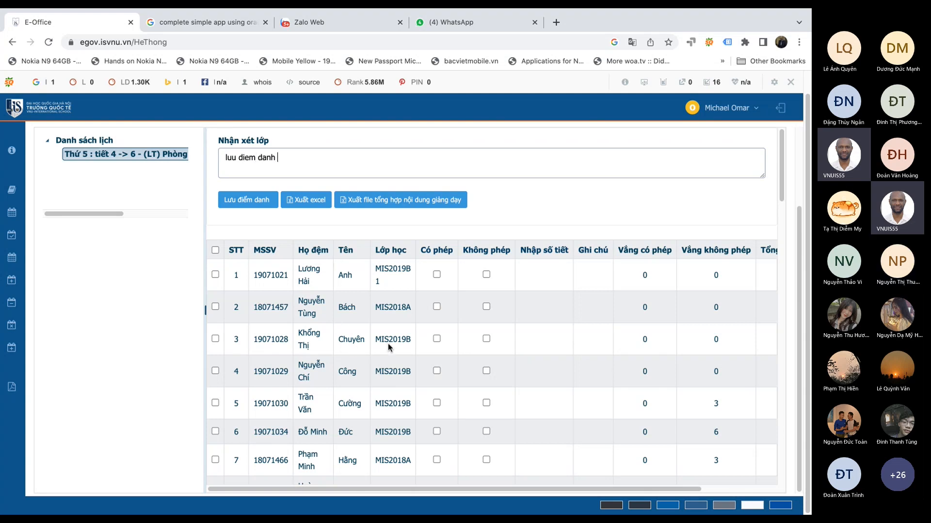
Clear the unexcused-absence (Không phép) mark for student 29 in the attendance list
scroll(397, 343, down, 1)
scroll(422, 343, down, 12)
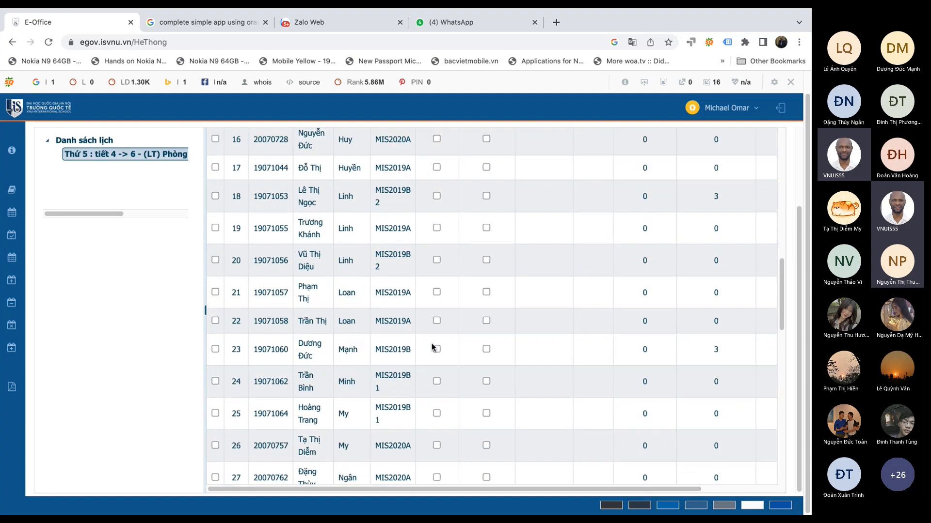
scroll(431, 343, down, 3)
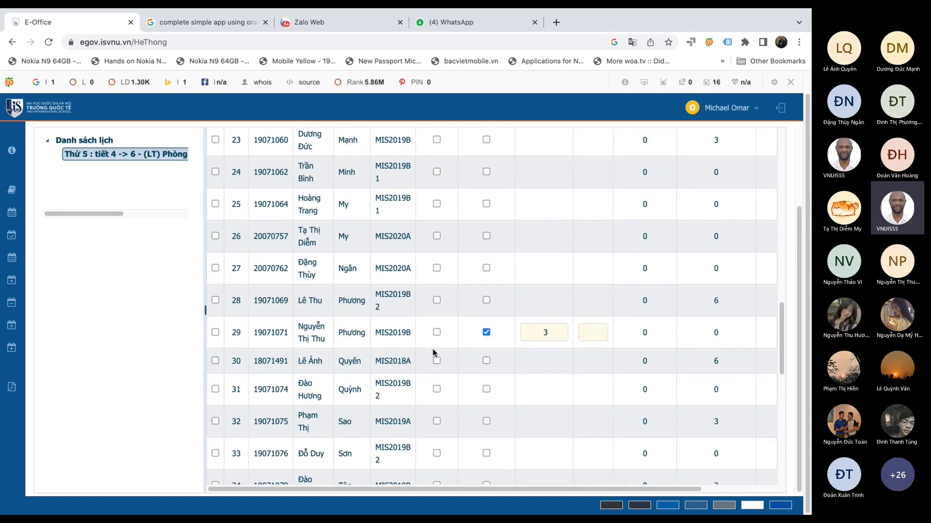
click(487, 333)
scroll(482, 373, down, 1)
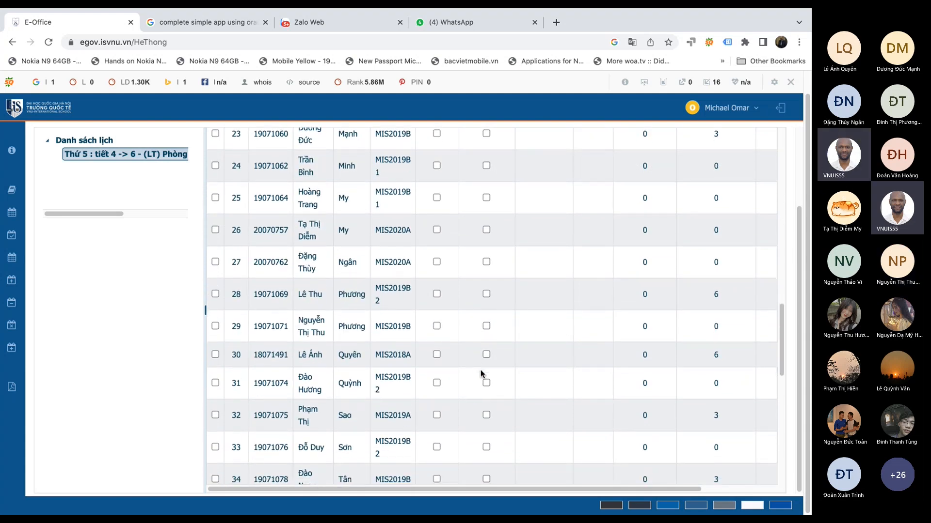
Check the rest of the attendance list down to student 49 and save the attendance
scroll(481, 374, down, 9)
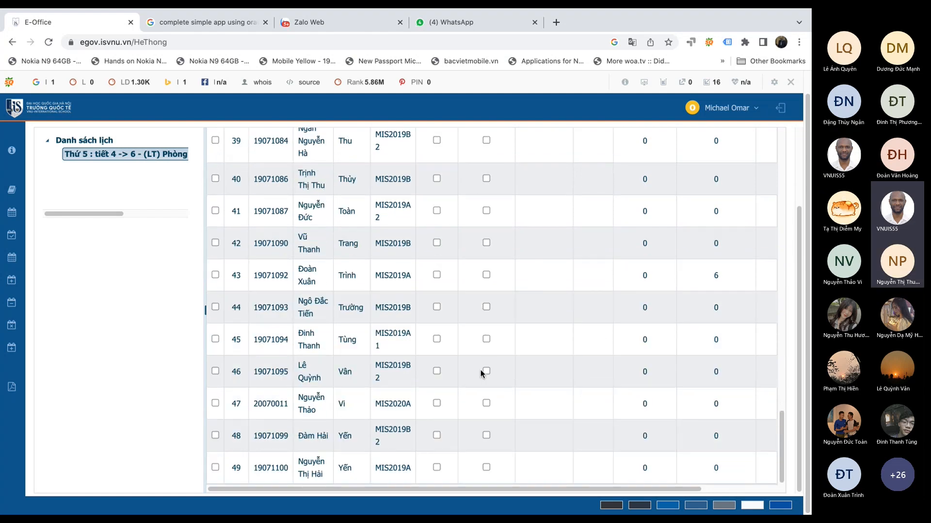
scroll(463, 392, up, 1)
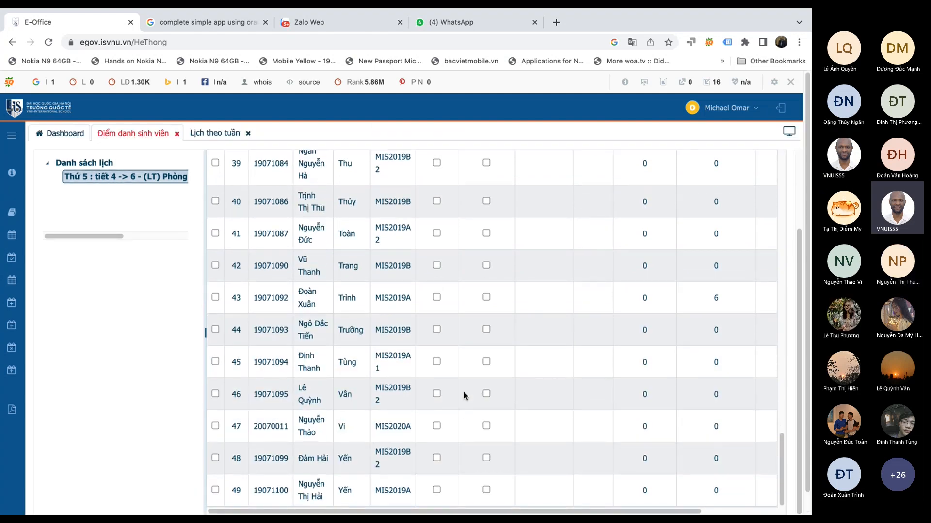
scroll(492, 391, up, 20)
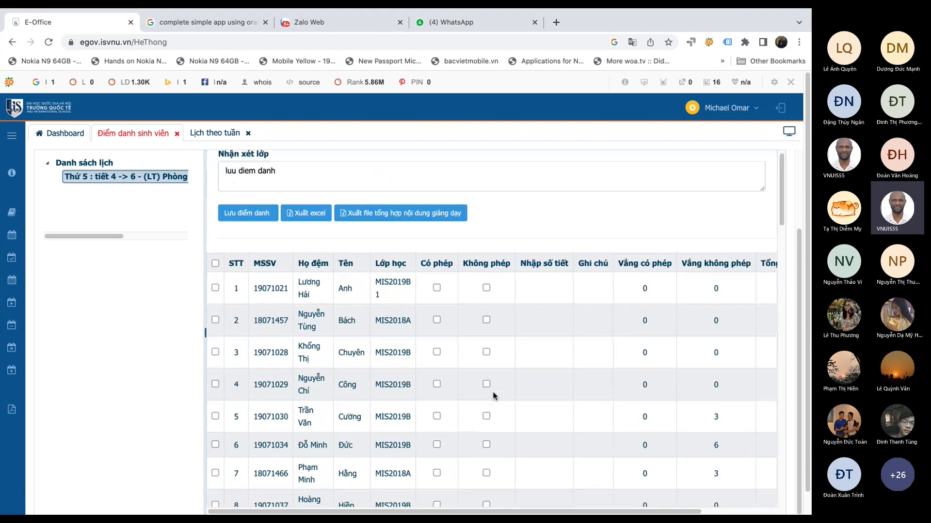
scroll(492, 391, up, 1)
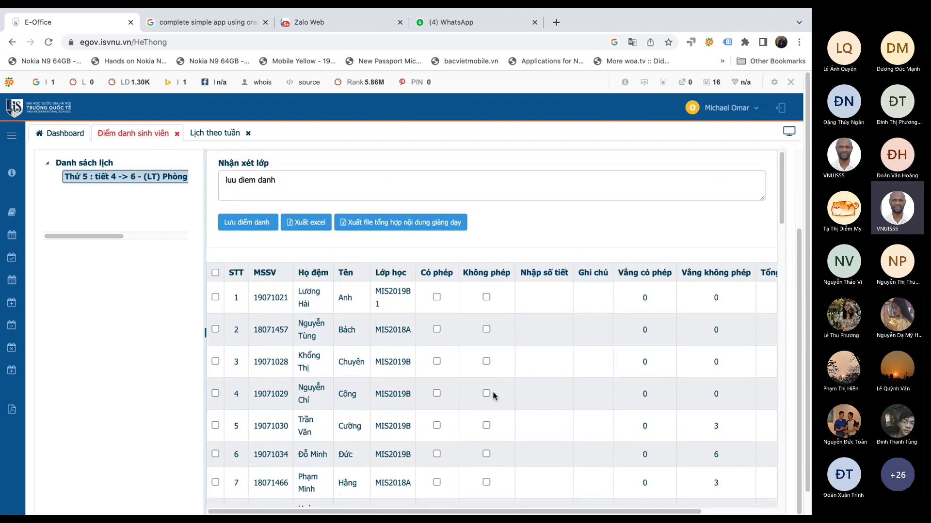
click(241, 226)
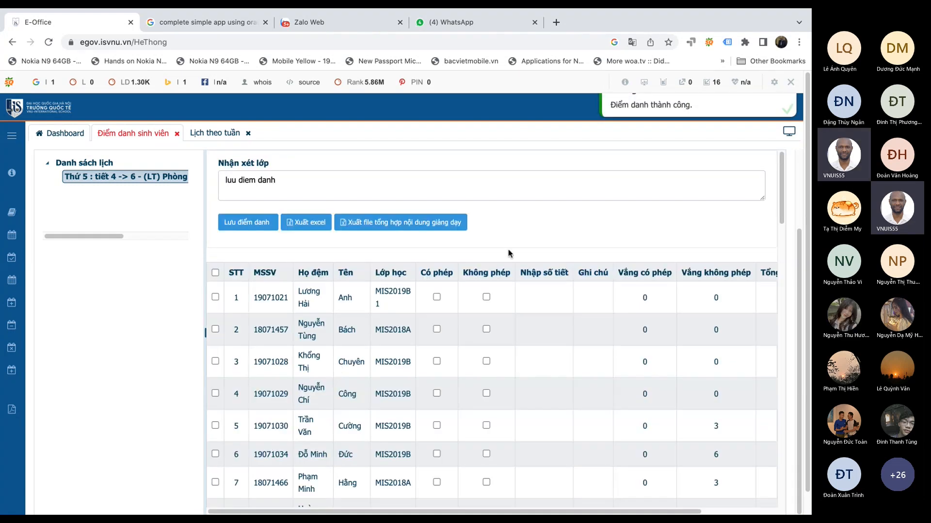